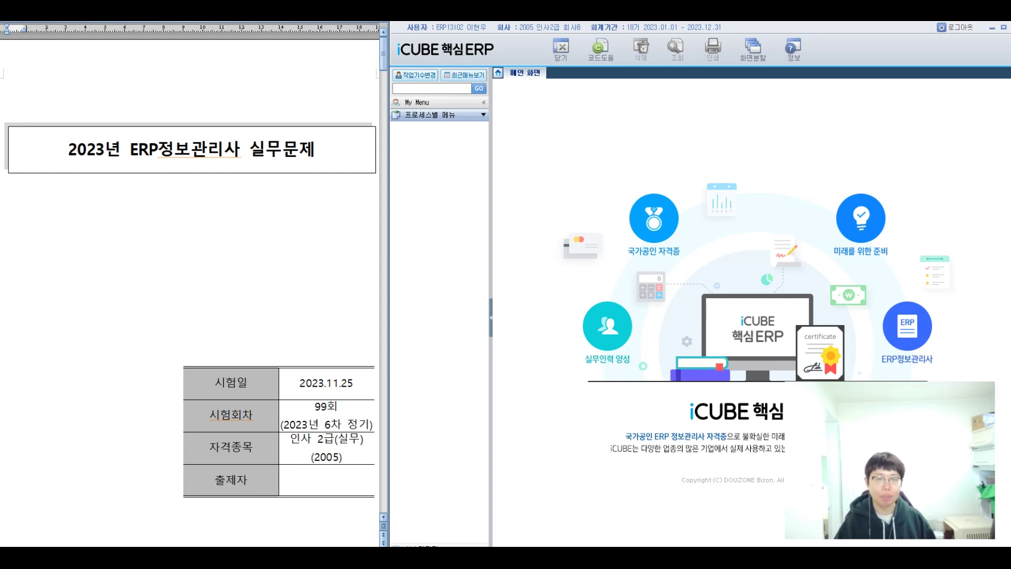
# Step: Circle "기초 사업장" in exam question 1 and handwrite the note "인사: 키워드 파악 조회" over the ERP main screen
pyautogui.scroll(-5, 190, 285)
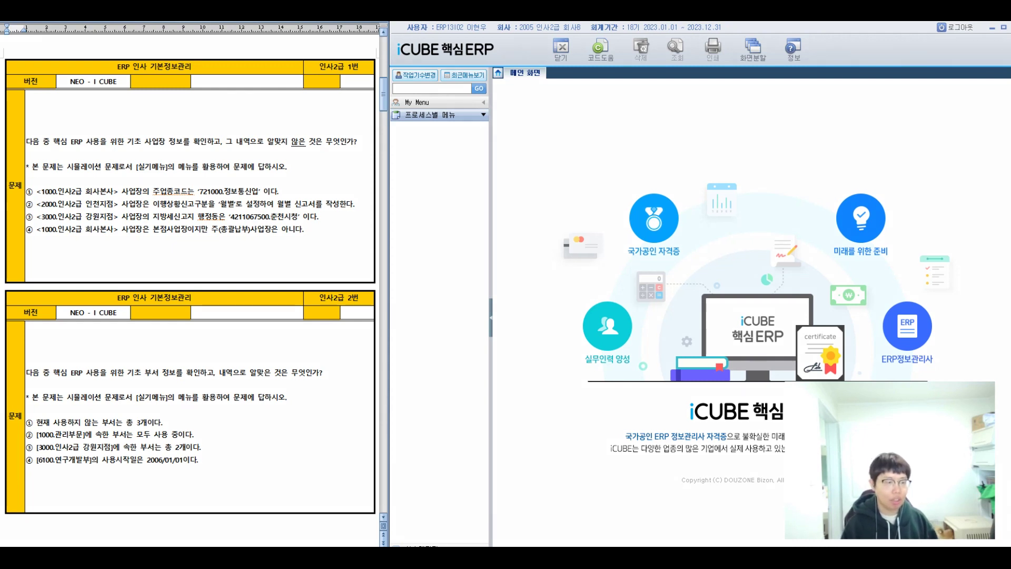
pyautogui.moveTo(142, 127)
pyautogui.mouseDown()
pyautogui.moveTo(118, 131)
pyautogui.moveTo(125, 148)
pyautogui.moveTo(157, 150)
pyautogui.moveTo(171, 135)
pyautogui.moveTo(140, 126)
pyautogui.mouseUp()
pyautogui.moveTo(416, 158); pyautogui.dragTo(412, 159)
pyautogui.moveTo(423, 149); pyautogui.dragTo(421, 183)
pyautogui.moveTo(423, 165); pyautogui.dragTo(420, 178)
pyautogui.moveTo(426, 165); pyautogui.dragTo(433, 179)
pyautogui.moveTo(438, 154); pyautogui.dragTo(440, 188)
pyautogui.moveTo(439, 172); pyautogui.dragTo(467, 179)
pyautogui.moveTo(465, 169)
pyautogui.mouseDown()
pyautogui.moveTo(481, 169)
pyautogui.moveTo(488, 186)
pyautogui.mouseUp()
pyautogui.moveTo(498, 156); pyautogui.dragTo(502, 174)
pyautogui.moveTo(506, 158)
pyautogui.mouseDown()
pyautogui.moveTo(507, 183)
pyautogui.moveTo(513, 167)
pyautogui.mouseUp()
pyautogui.moveTo(511, 171); pyautogui.dragTo(532, 180)
pyautogui.moveTo(466, 197)
pyautogui.mouseDown()
pyautogui.moveTo(484, 195)
pyautogui.moveTo(479, 213)
pyautogui.mouseUp()
pyautogui.moveTo(477, 215); pyautogui.dragTo(494, 209)
pyautogui.moveTo(489, 193)
pyautogui.mouseDown()
pyautogui.moveTo(491, 217)
pyautogui.moveTo(500, 209)
pyautogui.mouseUp()
pyautogui.moveTo(506, 192); pyautogui.dragTo(508, 203)
pyautogui.moveTo(499, 208); pyautogui.dragTo(512, 211)
pyautogui.moveTo(540, 173); pyautogui.dragTo(561, 198)
pyautogui.moveTo(565, 174); pyautogui.dragTo(578, 200)
# Step: Handwrite the question range "A (1~10)" below the keyword note
pyautogui.moveTo(416, 248)
pyautogui.mouseDown()
pyautogui.moveTo(412, 273)
pyautogui.moveTo(474, 259)
pyautogui.moveTo(494, 272)
pyautogui.mouseUp()
pyautogui.moveTo(509, 250)
pyautogui.mouseDown()
pyautogui.moveTo(541, 257)
pyautogui.moveTo(533, 266)
pyautogui.mouseUp()
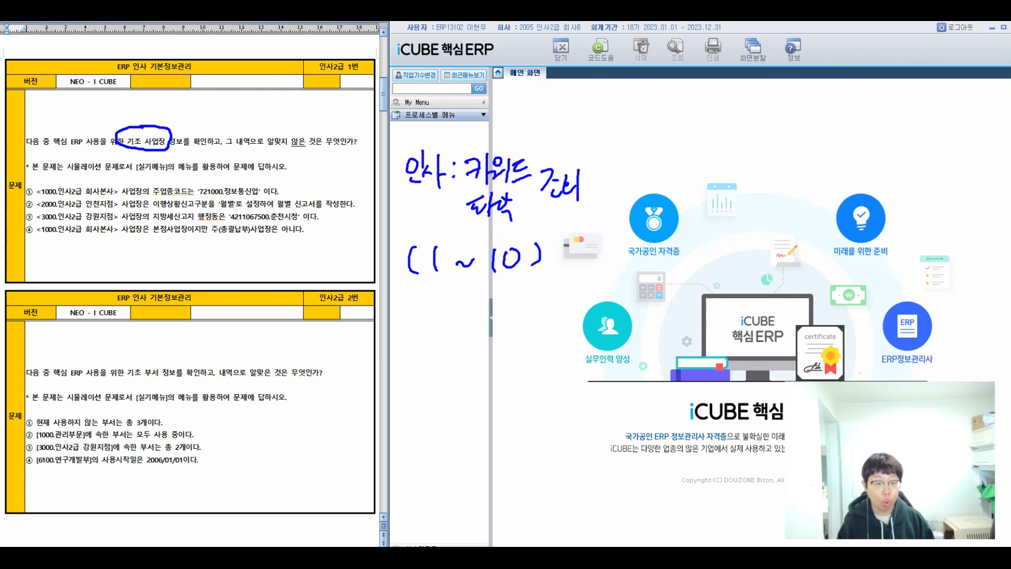
pyautogui.moveTo(369, 242); pyautogui.dragTo(352, 277)
pyautogui.moveTo(368, 242)
pyautogui.mouseDown()
pyautogui.moveTo(373, 281)
pyautogui.moveTo(374, 262)
pyautogui.mouseUp()
# Step: Handwrite the note for questions 11-15, including "급여 일용직" and "(문제 파악)"
pyautogui.moveTo(361, 319)
pyautogui.mouseDown()
pyautogui.moveTo(356, 349)
pyautogui.moveTo(403, 329)
pyautogui.moveTo(422, 343)
pyautogui.mouseUp()
pyautogui.moveTo(434, 319)
pyautogui.mouseDown()
pyautogui.moveTo(442, 337)
pyautogui.moveTo(430, 345)
pyautogui.mouseUp()
pyautogui.moveTo(434, 323)
pyautogui.mouseDown()
pyautogui.moveTo(481, 299)
pyautogui.moveTo(488, 321)
pyautogui.moveTo(550, 314)
pyautogui.mouseUp()
pyautogui.moveTo(465, 340)
pyautogui.mouseDown()
pyautogui.moveTo(492, 365)
pyautogui.moveTo(558, 339)
pyautogui.moveTo(561, 360)
pyautogui.moveTo(573, 351)
pyautogui.moveTo(580, 365)
pyautogui.mouseUp()
pyautogui.moveTo(603, 302); pyautogui.dragTo(597, 347)
pyautogui.moveTo(609, 313)
pyautogui.mouseDown()
pyautogui.moveTo(615, 327)
pyautogui.moveTo(623, 314)
pyautogui.mouseUp()
pyautogui.moveTo(611, 329); pyautogui.dragTo(626, 340)
pyautogui.moveTo(623, 320); pyautogui.dragTo(636, 334)
pyautogui.moveTo(626, 322)
pyautogui.mouseDown()
pyautogui.moveTo(643, 350)
pyautogui.moveTo(684, 329)
pyautogui.moveTo(693, 343)
pyautogui.mouseUp()
pyautogui.moveTo(706, 296); pyautogui.dragTo(690, 351)
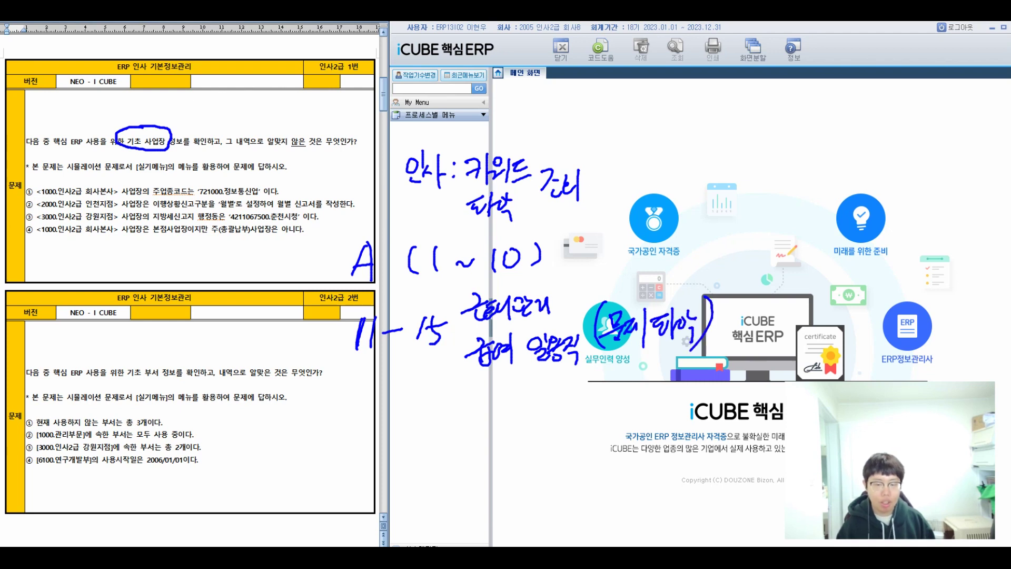
# Step: Handwrite "16-20 급여관리 현황조회 (키워드)" below the other notes and clear all annotations from the screen
pyautogui.moveTo(364, 410)
pyautogui.mouseDown()
pyautogui.moveTo(356, 432)
pyautogui.moveTo(375, 422)
pyautogui.mouseUp()
pyautogui.moveTo(388, 422)
pyautogui.mouseDown()
pyautogui.moveTo(416, 430)
pyautogui.moveTo(419, 417)
pyautogui.mouseUp()
pyautogui.moveTo(459, 403)
pyautogui.mouseDown()
pyautogui.moveTo(463, 420)
pyautogui.moveTo(489, 422)
pyautogui.moveTo(490, 441)
pyautogui.moveTo(509, 418)
pyautogui.moveTo(511, 426)
pyautogui.mouseUp()
pyautogui.moveTo(516, 405); pyautogui.dragTo(526, 430)
pyautogui.moveTo(463, 449)
pyautogui.mouseDown()
pyautogui.moveTo(484, 478)
pyautogui.moveTo(494, 474)
pyautogui.mouseUp()
pyautogui.moveTo(477, 469); pyautogui.dragTo(504, 480)
pyautogui.moveTo(507, 450); pyautogui.dragTo(529, 473)
pyautogui.moveTo(526, 448); pyautogui.dragTo(541, 470)
pyautogui.moveTo(541, 446); pyautogui.dragTo(543, 475)
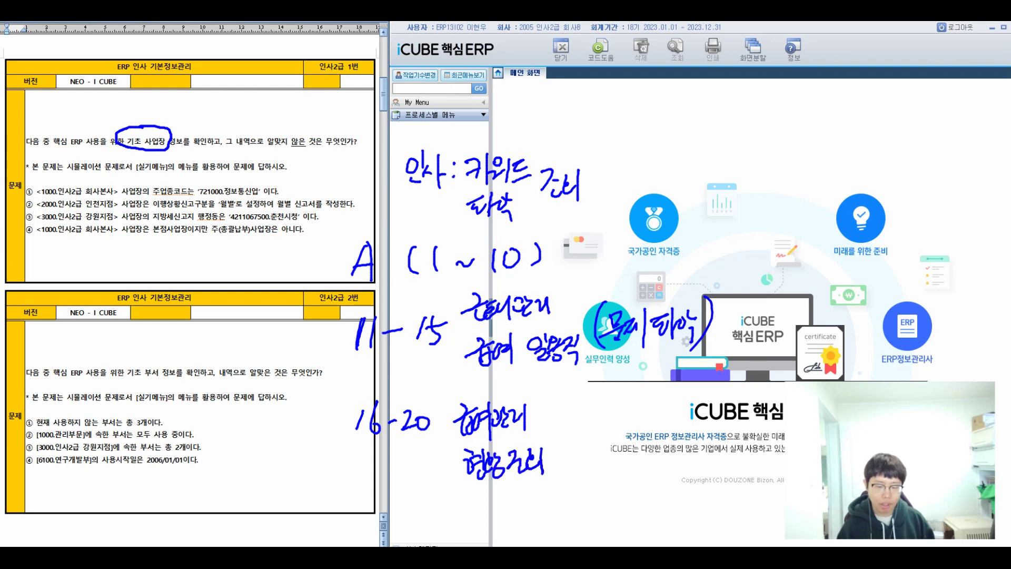
pyautogui.moveTo(572, 415)
pyautogui.mouseDown()
pyautogui.moveTo(563, 443)
pyautogui.moveTo(585, 434)
pyautogui.moveTo(610, 442)
pyautogui.mouseUp()
pyautogui.moveTo(617, 416); pyautogui.dragTo(629, 435)
pyautogui.moveTo(618, 440); pyautogui.dragTo(637, 446)
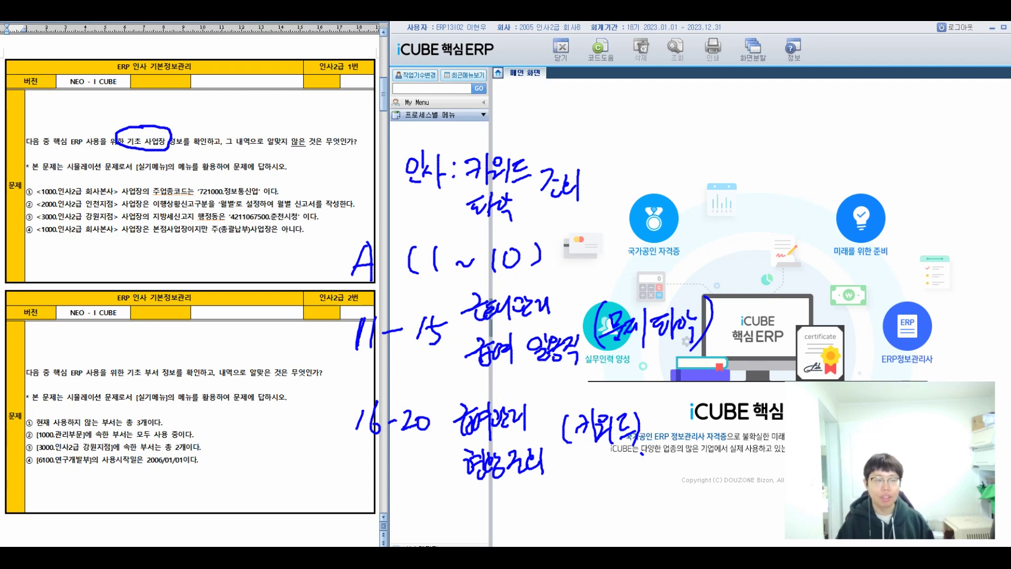
pyautogui.press('Escape')
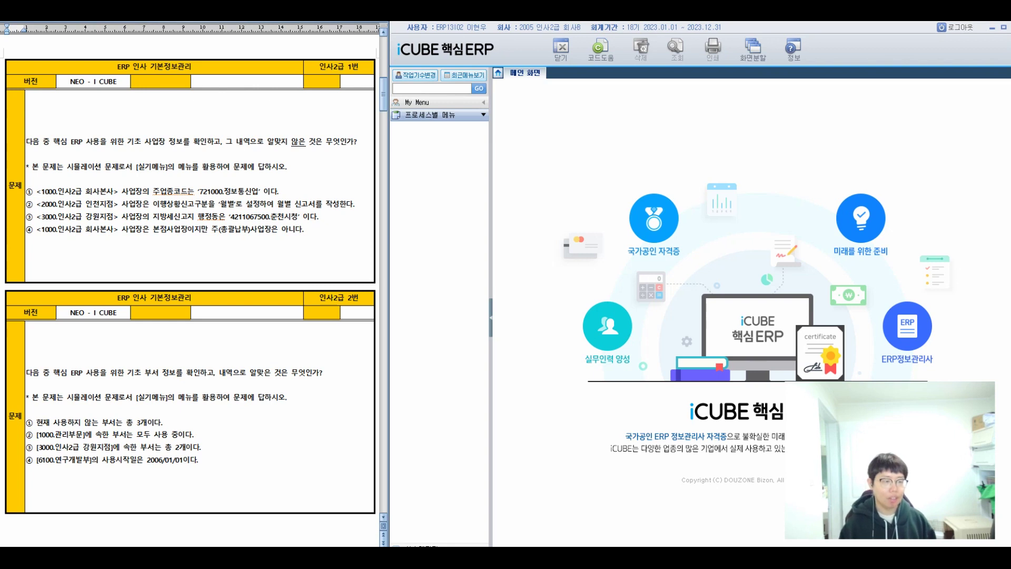
# Step: Circle "기초 사업장" in question 1, label it "키워드", and handwrite "1-3번 시스템관리" above the question
pyautogui.moveTo(145, 120)
pyautogui.mouseDown()
pyautogui.moveTo(116, 146)
pyautogui.moveTo(148, 122)
pyautogui.mouseUp()
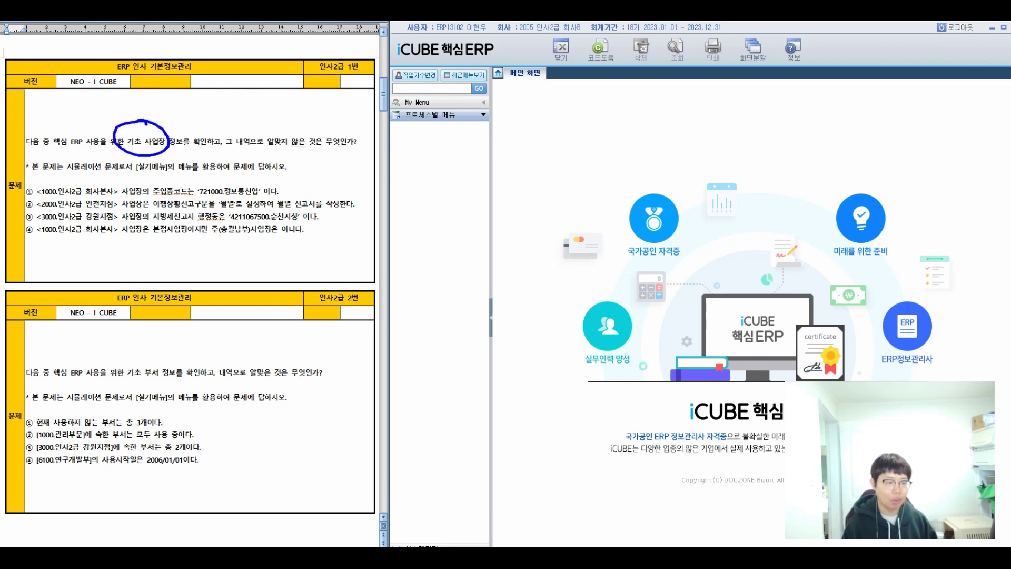
pyautogui.moveTo(98, 98)
pyautogui.mouseDown()
pyautogui.moveTo(118, 119)
pyautogui.moveTo(159, 106)
pyautogui.mouseUp()
pyautogui.moveTo(191, 55)
pyautogui.mouseDown()
pyautogui.moveTo(180, 88)
pyautogui.moveTo(216, 71)
pyautogui.mouseUp()
pyautogui.moveTo(217, 60); pyautogui.dragTo(218, 88)
pyautogui.moveTo(236, 63); pyautogui.dragTo(234, 76)
pyautogui.moveTo(244, 62); pyautogui.dragTo(243, 70)
pyautogui.moveTo(255, 57); pyautogui.dragTo(252, 75)
pyautogui.moveTo(241, 76)
pyautogui.mouseDown()
pyautogui.moveTo(256, 85)
pyautogui.moveTo(283, 74)
pyautogui.mouseUp()
pyautogui.moveTo(290, 60)
pyautogui.mouseDown()
pyautogui.moveTo(286, 94)
pyautogui.moveTo(295, 83)
pyautogui.mouseUp()
pyautogui.moveTo(304, 69)
pyautogui.mouseDown()
pyautogui.moveTo(313, 64)
pyautogui.moveTo(312, 86)
pyautogui.moveTo(357, 59)
pyautogui.moveTo(348, 94)
pyautogui.mouseUp()
pyautogui.click(363, 90)
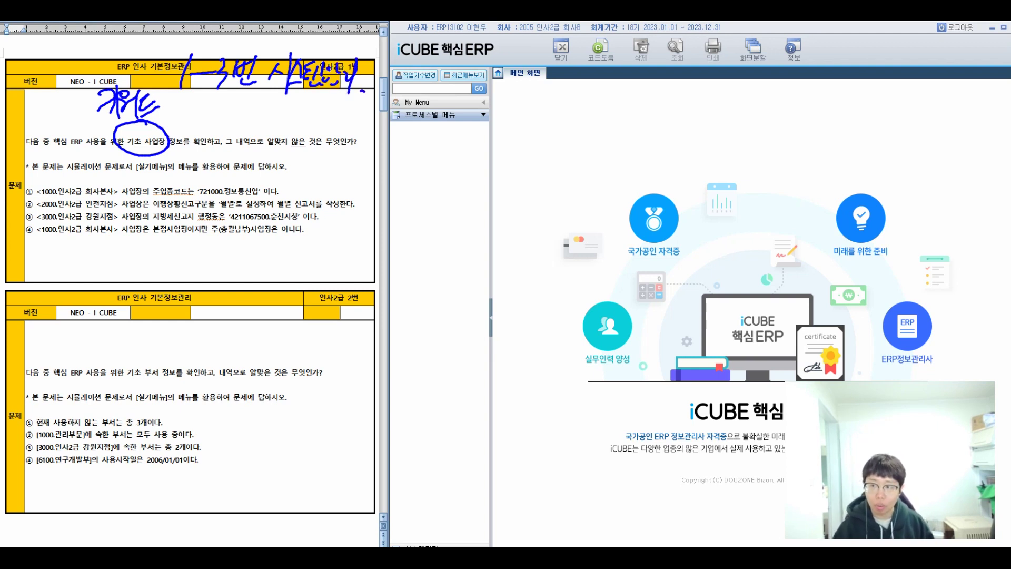
# Step: Open 사업장등록 from 회사등록정보 in the 시스템관리 module, outlining the menu group and the item in red
pyautogui.click(421, 546)
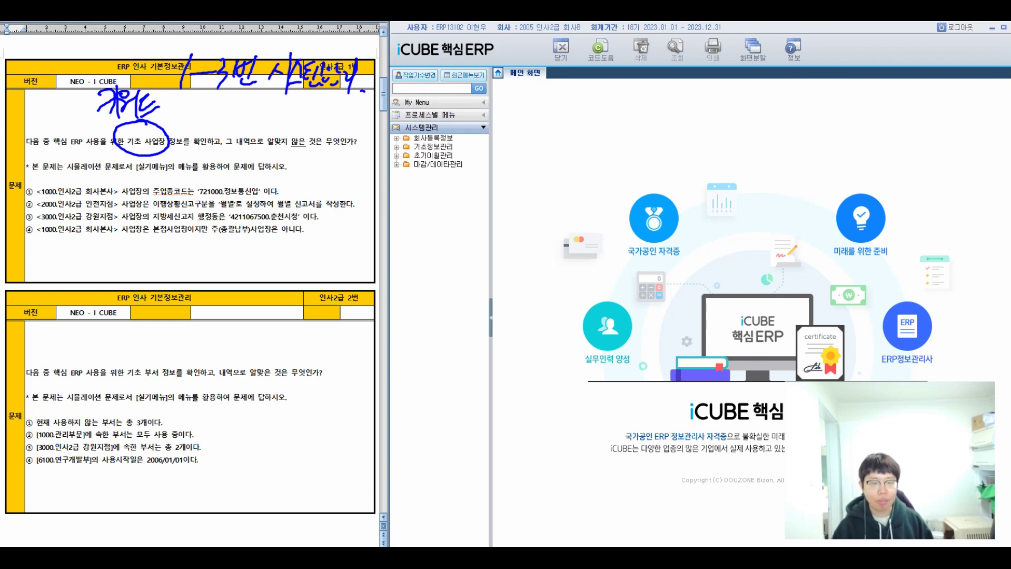
pyautogui.click(433, 137)
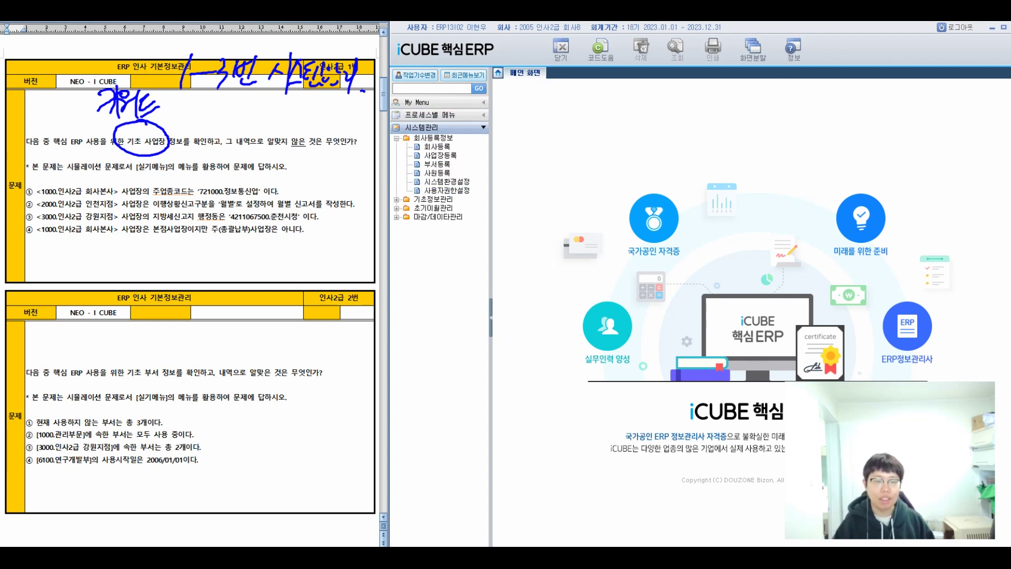
pyautogui.moveTo(382, 124); pyautogui.dragTo(478, 198)
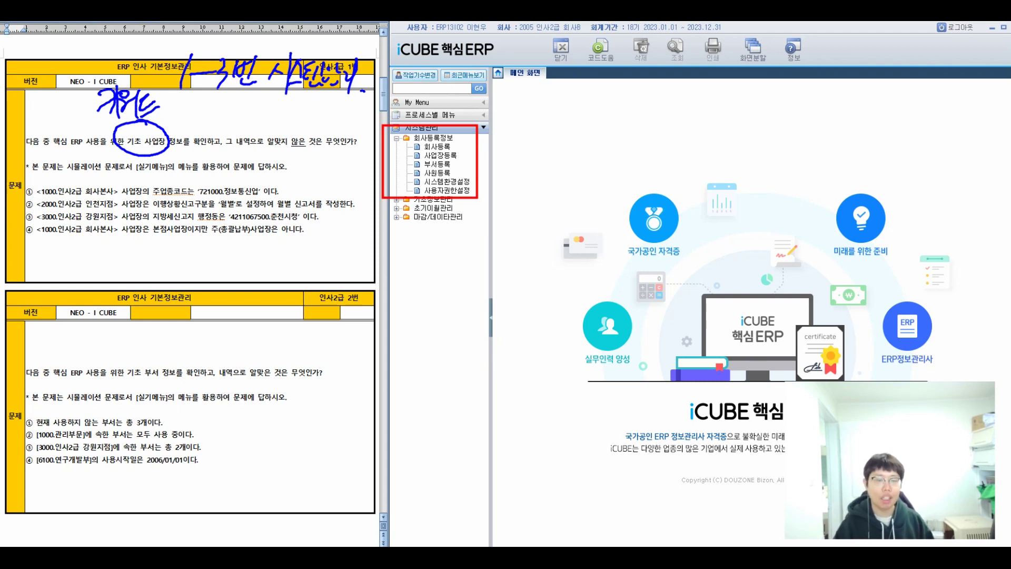
pyautogui.moveTo(398, 148); pyautogui.dragTo(462, 161)
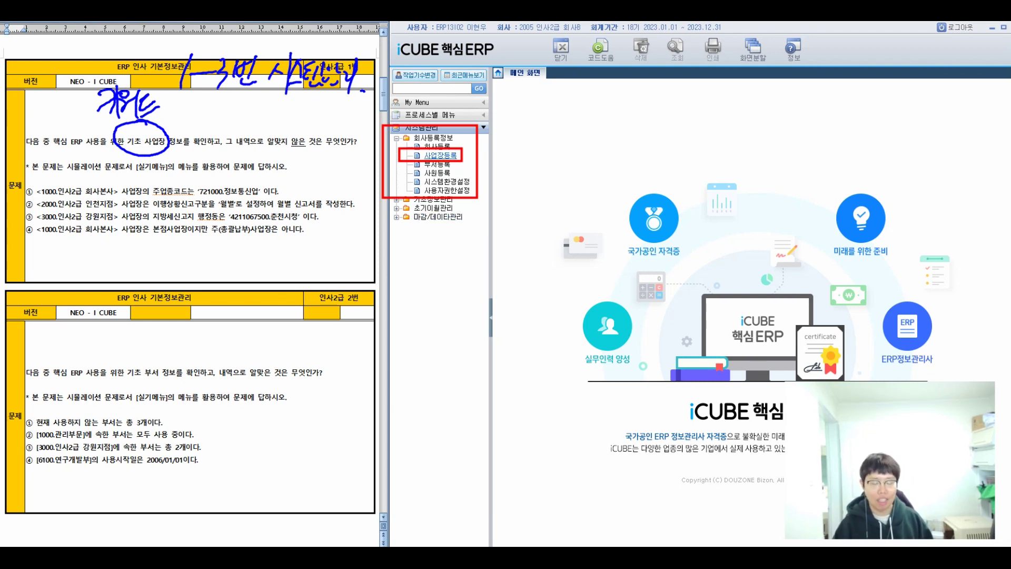
pyautogui.click(440, 156)
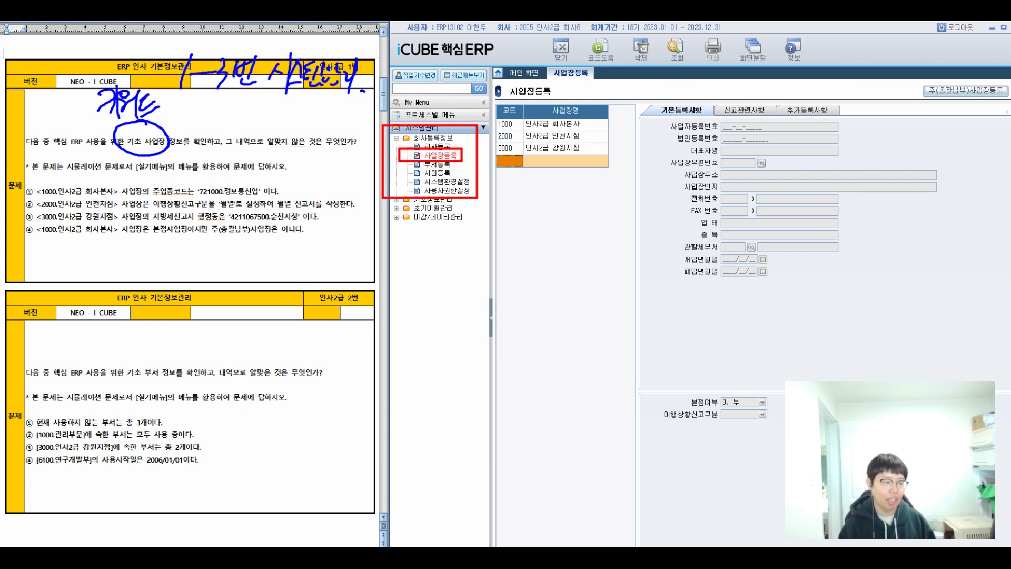
# Step: Tick question 1's four options and examine the 주업종코드 in the 신고관련사항 of 1000 인사2급 회사본사, outlining it in red
pyautogui.moveTo(33, 179)
pyautogui.mouseDown()
pyautogui.moveTo(37, 193)
pyautogui.moveTo(54, 175)
pyautogui.moveTo(38, 210)
pyautogui.moveTo(66, 217)
pyautogui.mouseUp()
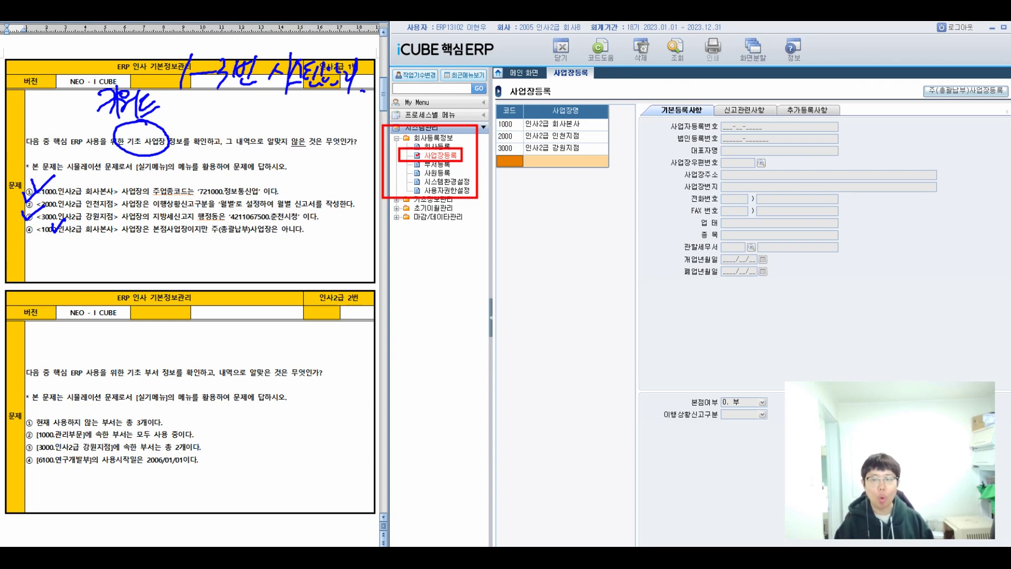
pyautogui.moveTo(709, 101); pyautogui.dragTo(781, 119)
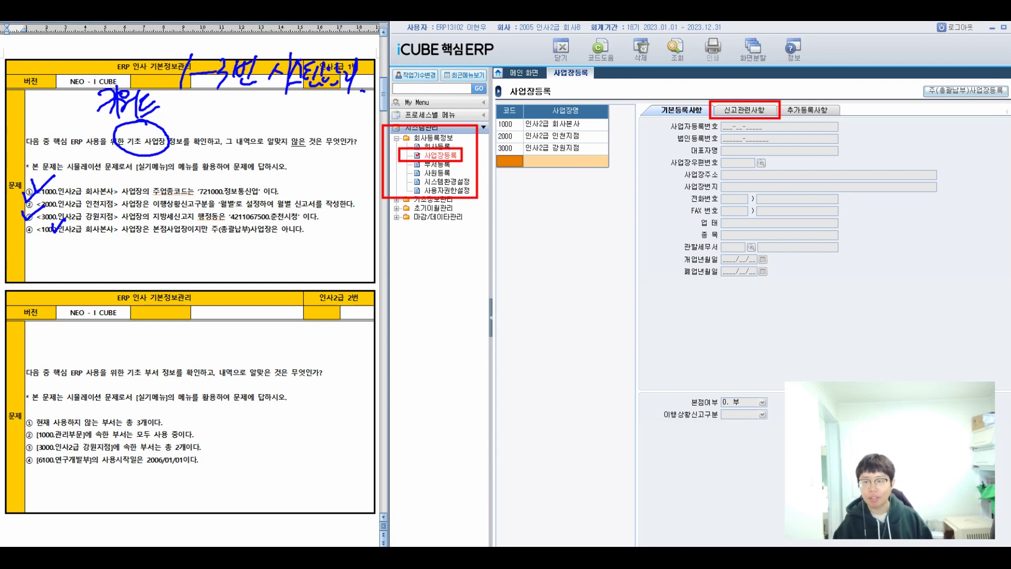
pyautogui.click(551, 124)
pyautogui.click(744, 109)
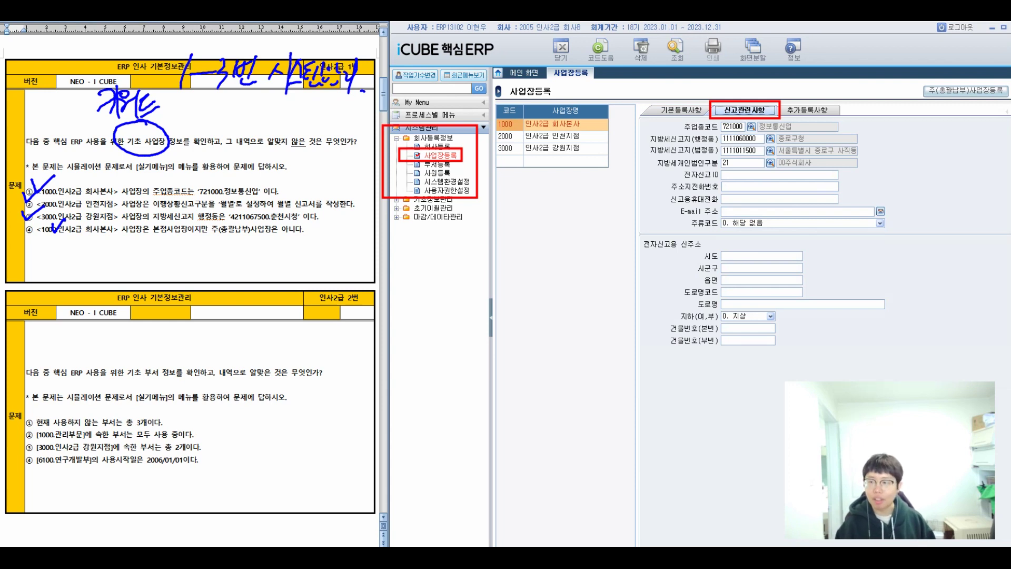
pyautogui.moveTo(676, 118); pyautogui.dragTo(798, 135)
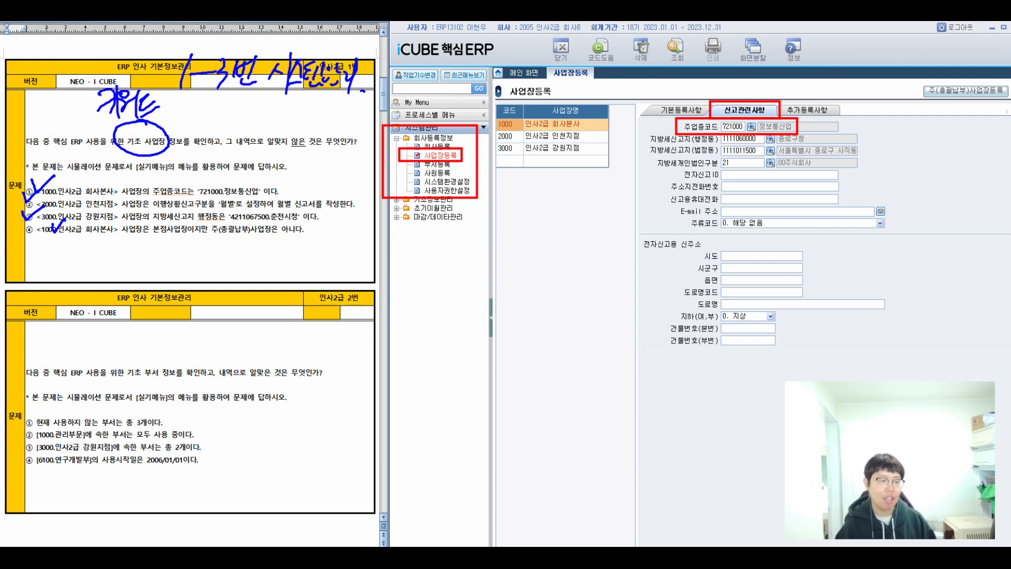
# Step: Mark option ① of question 1 with a handwritten "ok"
pyautogui.moveTo(98, 181); pyautogui.dragTo(97, 181)
pyautogui.moveTo(110, 169)
pyautogui.mouseDown()
pyautogui.moveTo(103, 193)
pyautogui.moveTo(120, 194)
pyautogui.mouseUp()
pyautogui.click(122, 196)
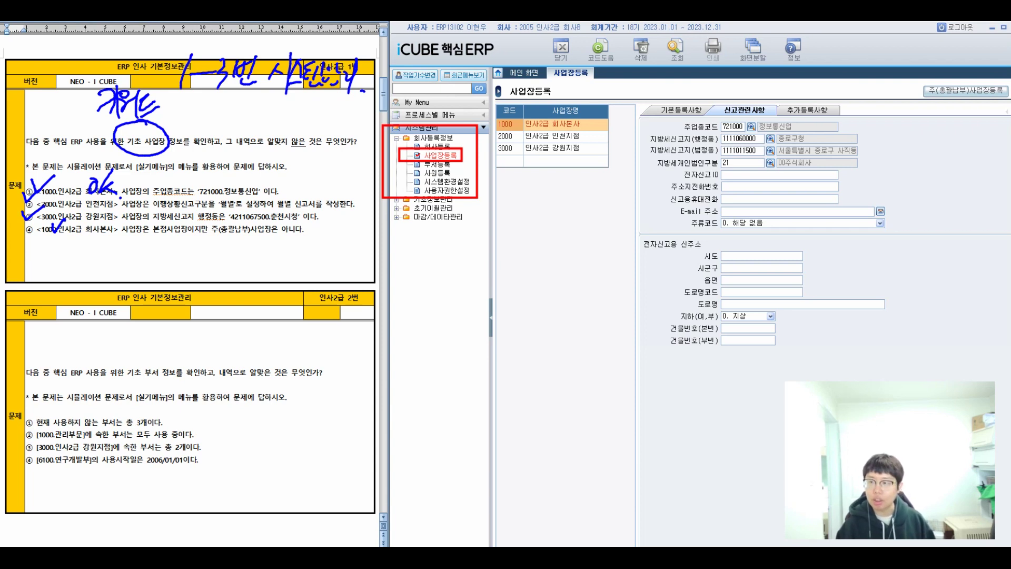
# Step: Examine the 이행상황신고구분 in the 기본등록사항 of 2000 인사2급 인천지점 and outline it in red
pyautogui.click(565, 136)
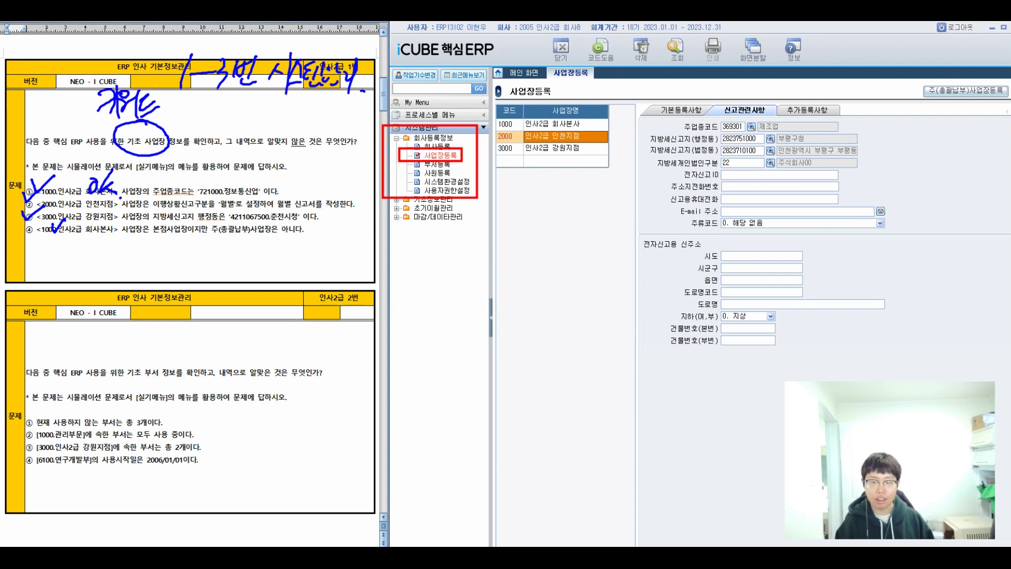
pyautogui.moveTo(641, 99); pyautogui.dragTo(710, 121)
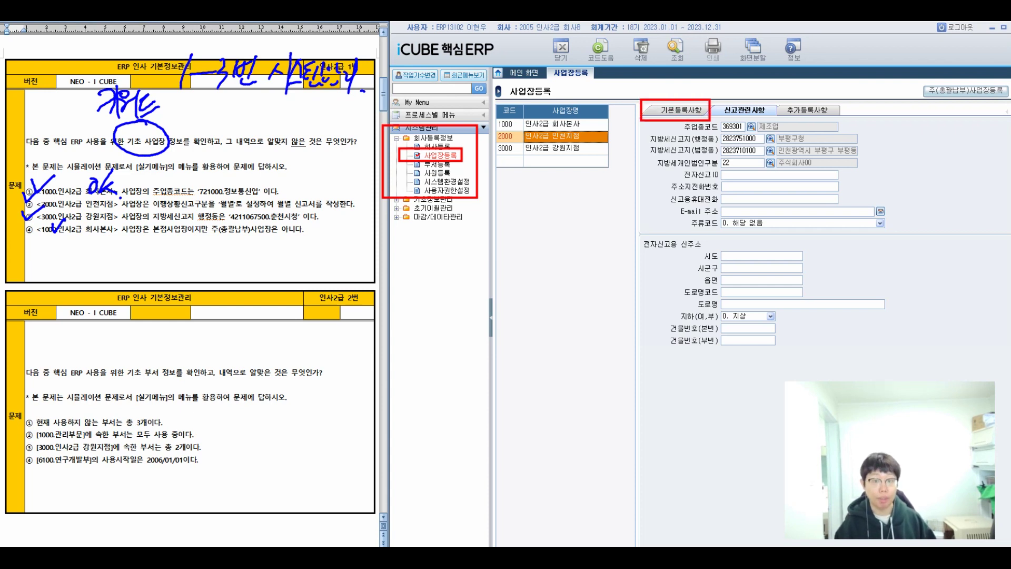
pyautogui.click(681, 110)
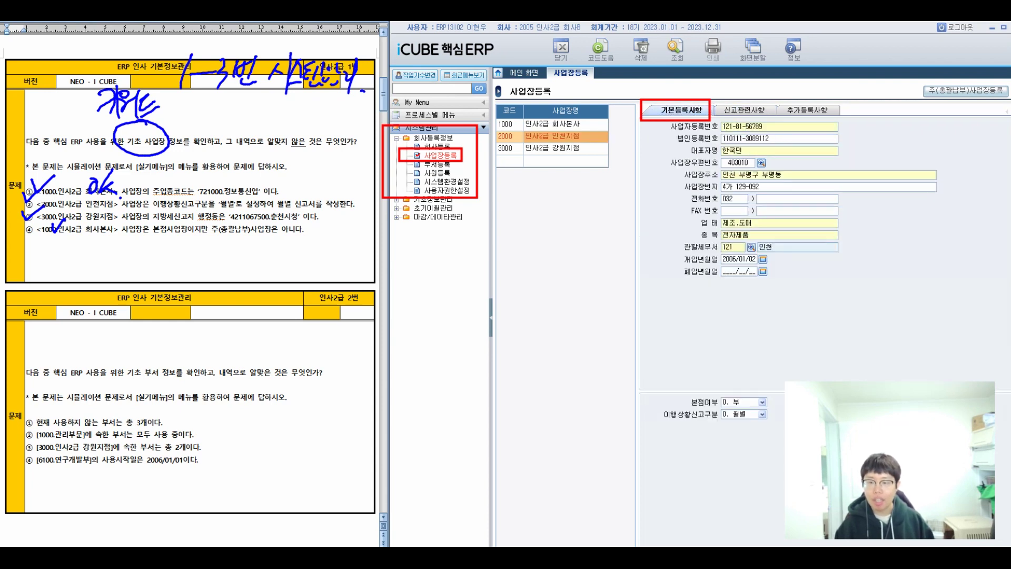
pyautogui.moveTo(649, 407); pyautogui.dragTo(772, 422)
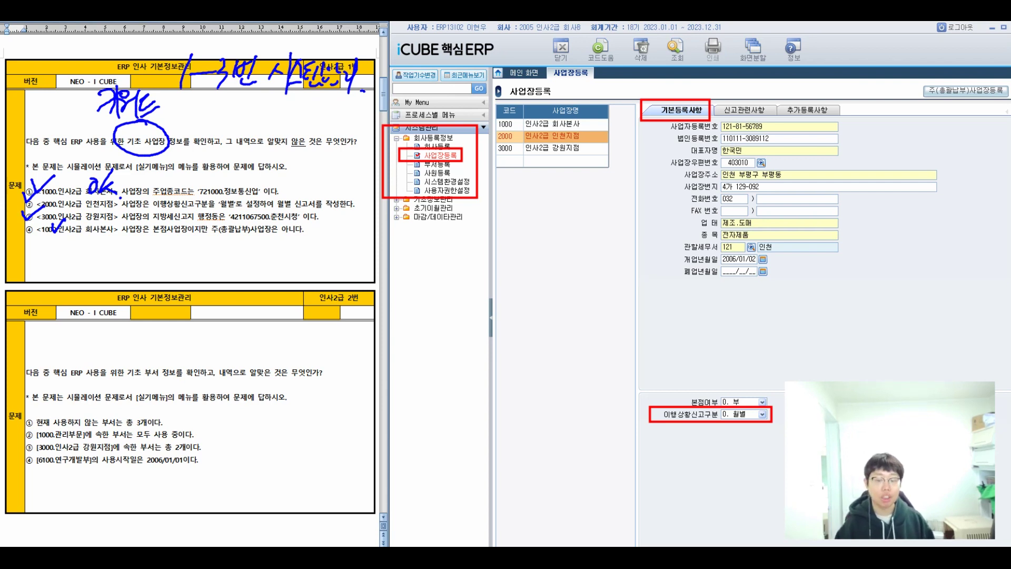
# Step: Tick the 이행상황신고구분 field and handwrite a bracketed note below it comparing "월별" with "반기 (X)"
pyautogui.moveTo(623, 394); pyautogui.dragTo(656, 379)
pyautogui.moveTo(565, 441)
pyautogui.mouseDown()
pyautogui.moveTo(569, 451)
pyautogui.moveTo(564, 441)
pyautogui.mouseUp()
pyautogui.moveTo(551, 458); pyautogui.dragTo(567, 451)
pyautogui.moveTo(561, 454)
pyautogui.mouseDown()
pyautogui.moveTo(558, 469)
pyautogui.moveTo(574, 459)
pyautogui.mouseUp()
pyautogui.moveTo(565, 461)
pyautogui.mouseDown()
pyautogui.moveTo(579, 471)
pyautogui.moveTo(578, 462)
pyautogui.mouseUp()
pyautogui.moveTo(585, 449)
pyautogui.mouseDown()
pyautogui.moveTo(583, 464)
pyautogui.moveTo(627, 448)
pyautogui.moveTo(631, 468)
pyautogui.mouseUp()
pyautogui.moveTo(562, 484)
pyautogui.mouseDown()
pyautogui.moveTo(575, 508)
pyautogui.moveTo(602, 480)
pyautogui.moveTo(632, 507)
pyautogui.moveTo(619, 507)
pyautogui.mouseUp()
pyautogui.moveTo(661, 480); pyautogui.dragTo(648, 507)
pyautogui.moveTo(692, 477); pyautogui.dragTo(700, 512)
pyautogui.moveTo(676, 485)
pyautogui.mouseDown()
pyautogui.moveTo(667, 509)
pyautogui.moveTo(680, 509)
pyautogui.mouseUp()
pyautogui.moveTo(535, 439)
pyautogui.mouseDown()
pyautogui.moveTo(519, 461)
pyautogui.moveTo(540, 503)
pyautogui.mouseUp()
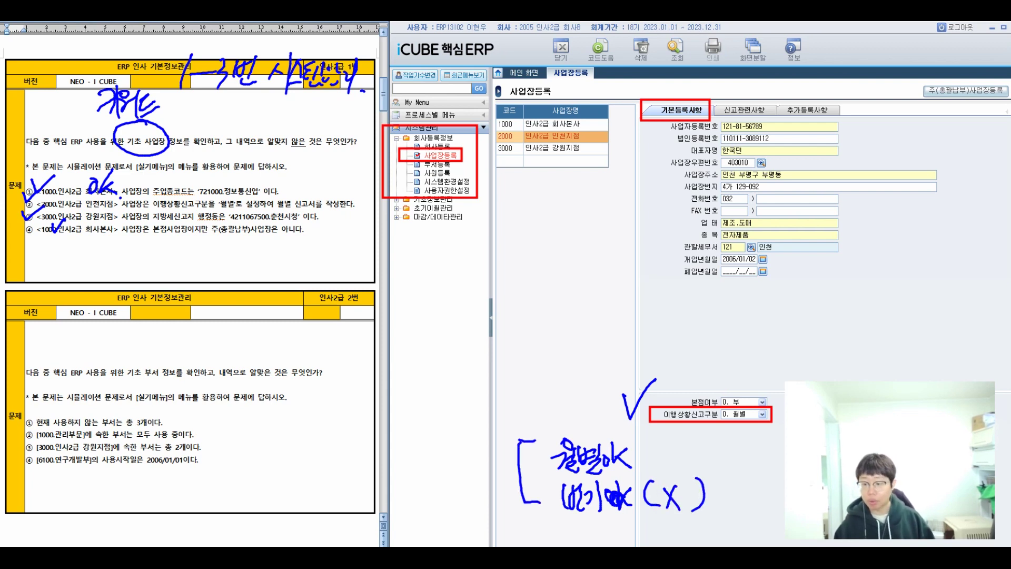
# Step: Mark option ② of question 1 with "ok" and erase the annotations over the 사업장등록 form
pyautogui.moveTo(154, 196); pyautogui.dragTo(160, 209)
pyautogui.moveTo(174, 197); pyautogui.dragTo(176, 210)
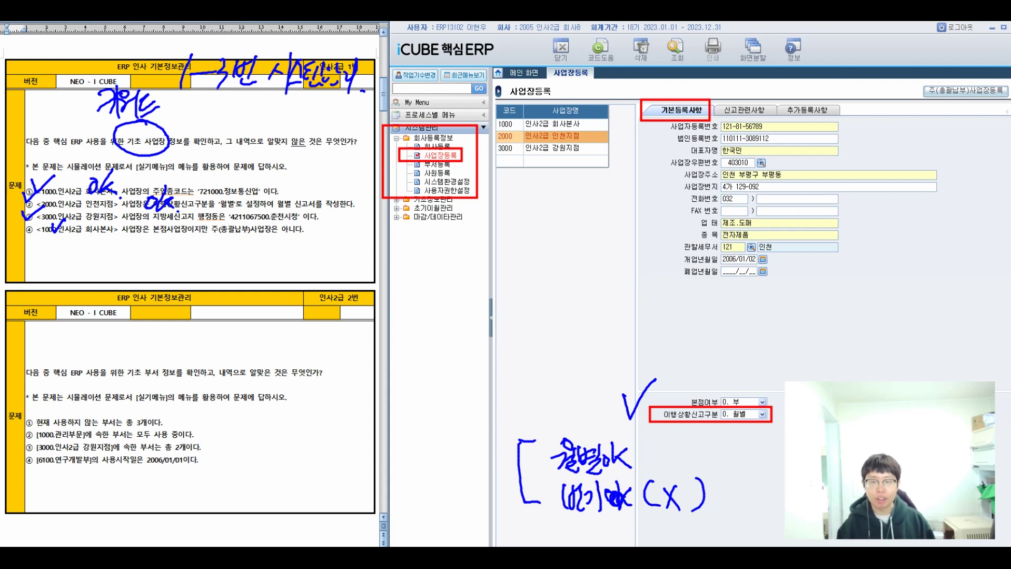
pyautogui.moveTo(581, 79); pyautogui.dragTo(741, 173)
pyautogui.moveTo(463, 365)
pyautogui.mouseDown()
pyautogui.moveTo(752, 546)
pyautogui.moveTo(820, 546)
pyautogui.mouseUp()
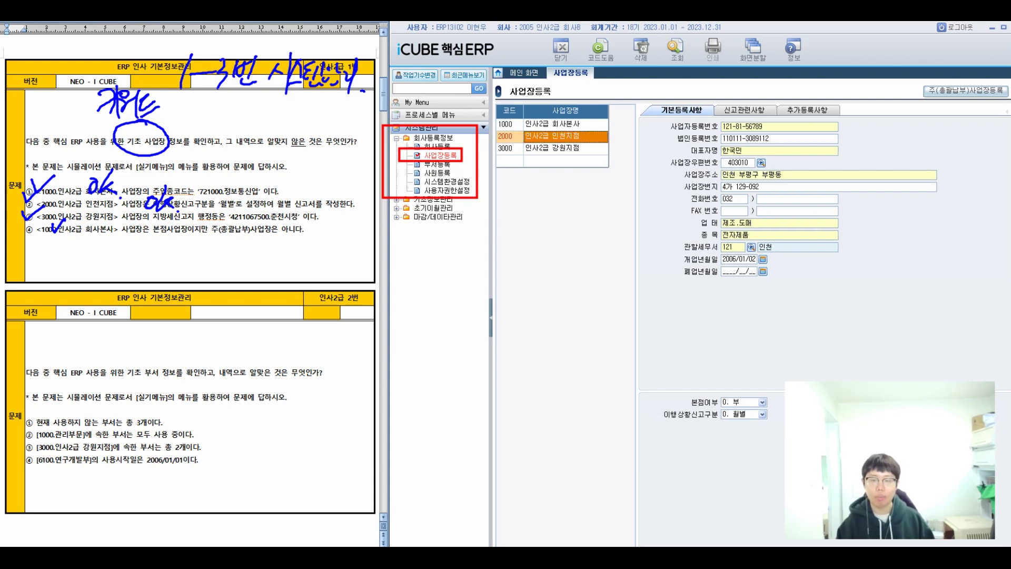
# Step: Examine the 지방세신고지 entries in the 신고관련사항 of 3000 인사2급 강원지점, outlining them and ticking the 행정동 row
pyautogui.click(508, 148)
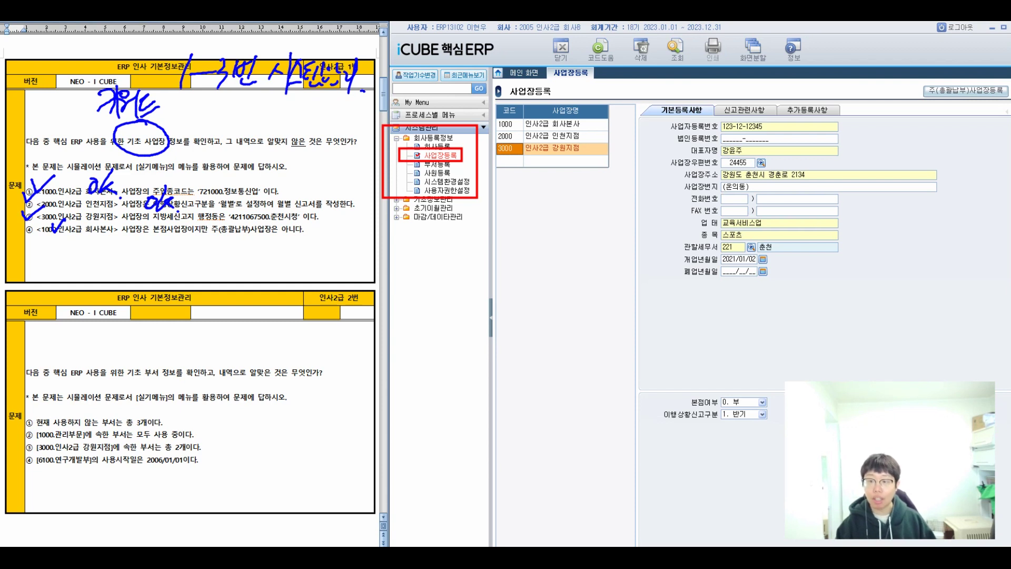
pyautogui.click(744, 110)
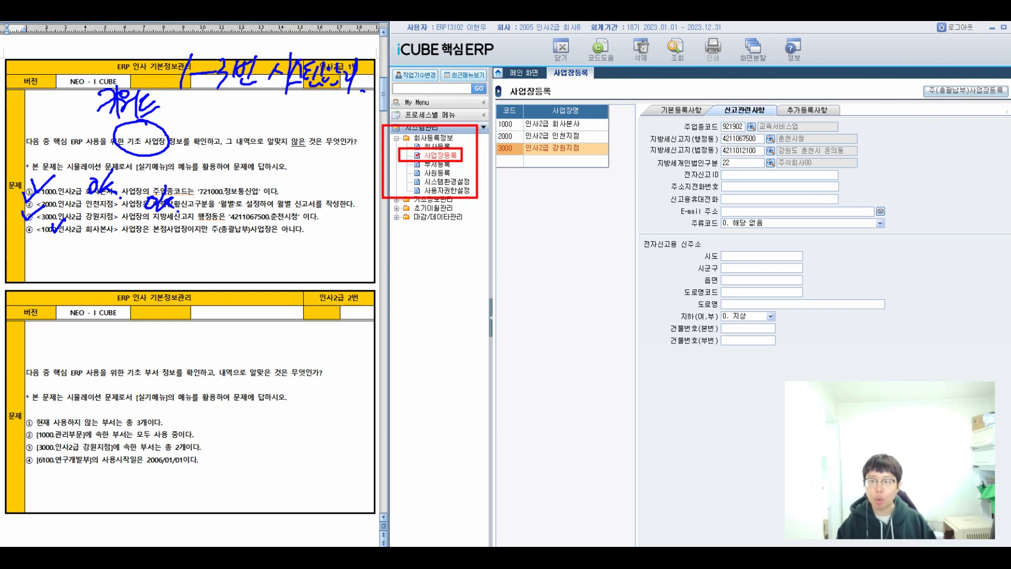
pyautogui.moveTo(714, 98); pyautogui.dragTo(778, 119)
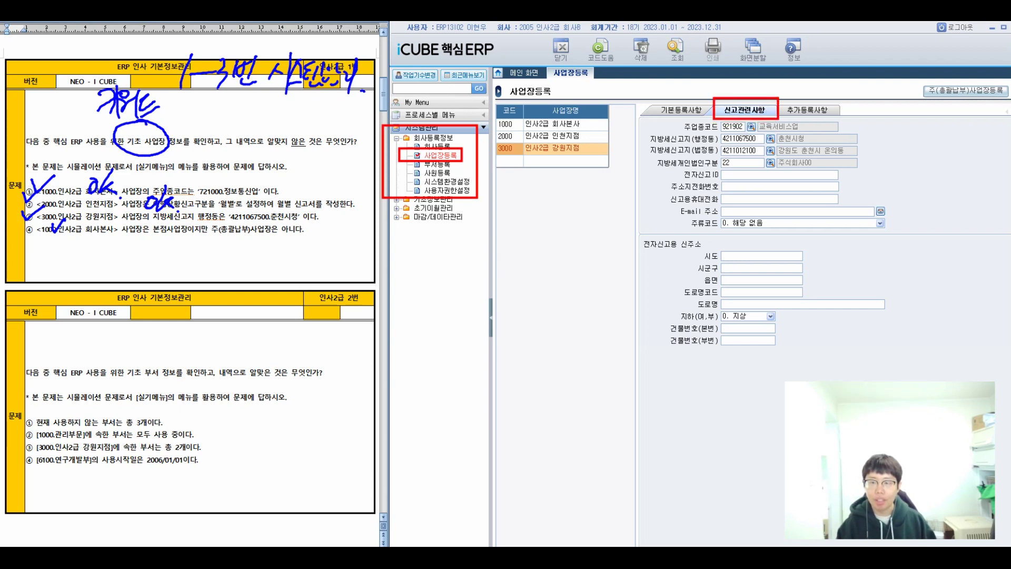
pyautogui.moveTo(637, 130)
pyautogui.mouseDown()
pyautogui.moveTo(792, 170)
pyautogui.moveTo(862, 169)
pyautogui.mouseUp()
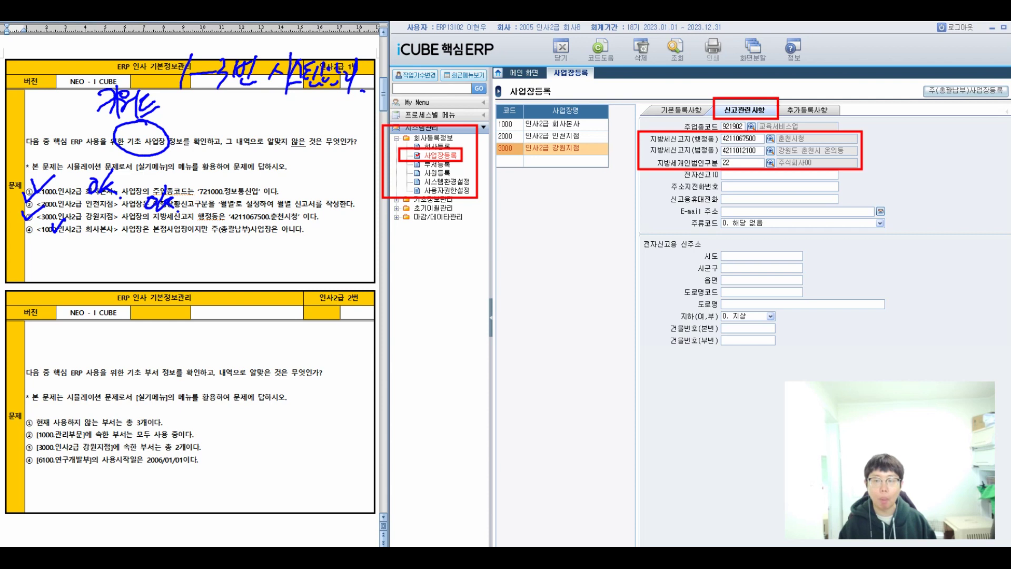
pyautogui.moveTo(649, 125)
pyautogui.mouseDown()
pyautogui.moveTo(653, 138)
pyautogui.moveTo(665, 126)
pyautogui.mouseUp()
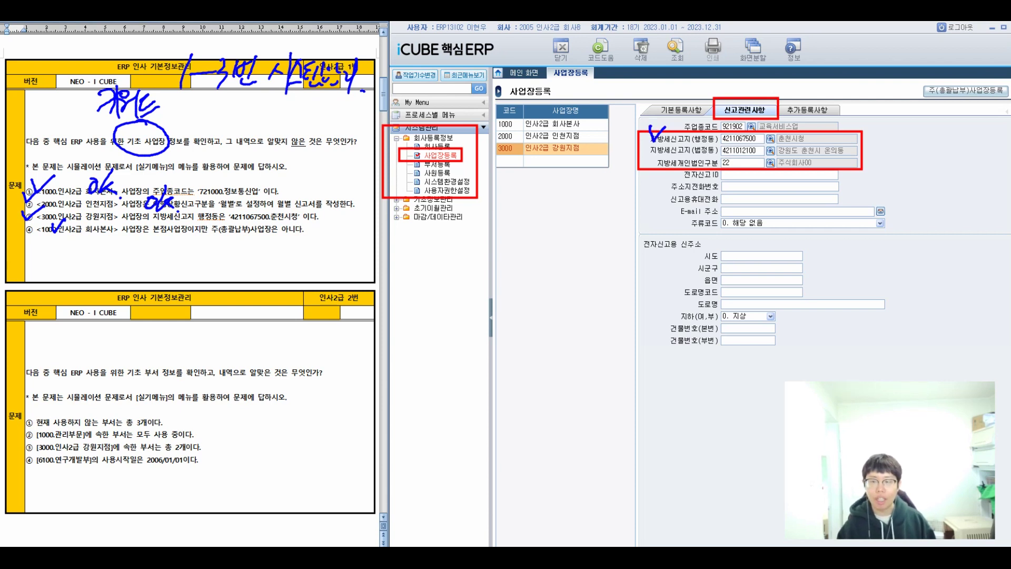
# Step: Mark option ③ of question 1 with "ok" and erase the outlines and tick over the 신고관련사항 form
pyautogui.moveTo(214, 209); pyautogui.dragTo(214, 222)
pyautogui.moveTo(229, 210); pyautogui.dragTo(230, 227)
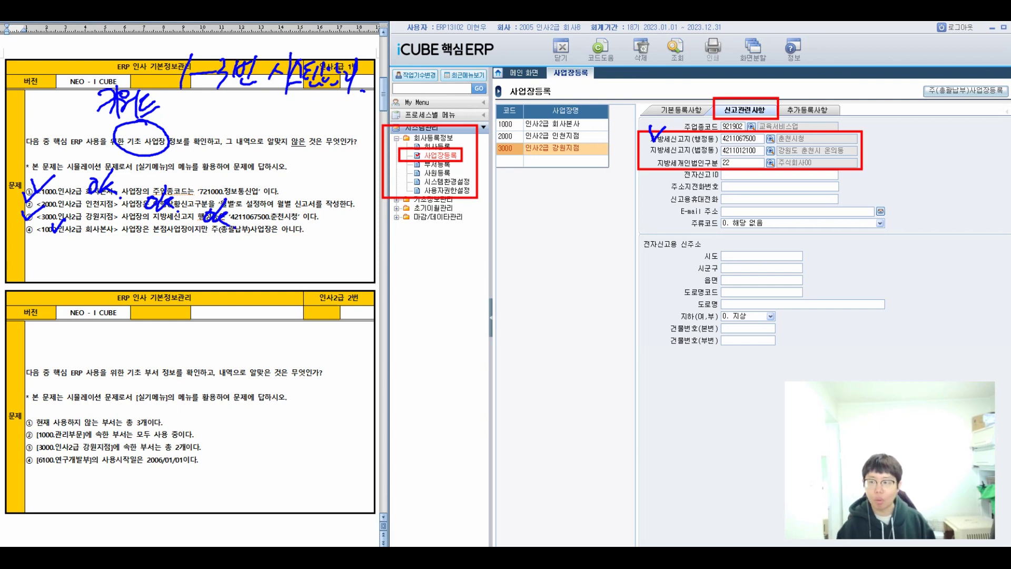
pyautogui.moveTo(566, 63); pyautogui.dragTo(1003, 216)
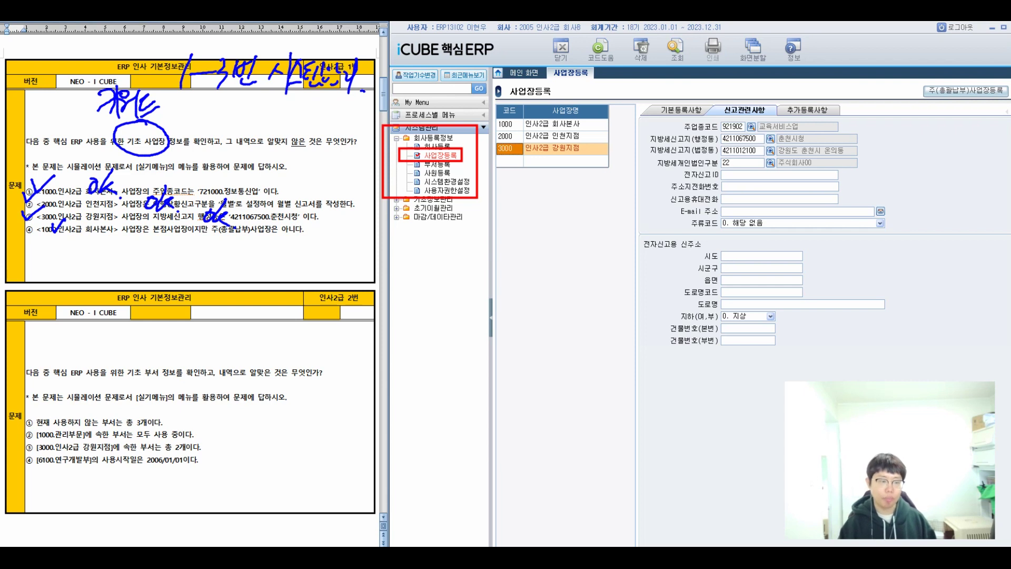
# Step: Examine the 본점여부 setting in the 기본등록사항 of 1000 인사2급 회사본사 and outline it in red
pyautogui.click(565, 124)
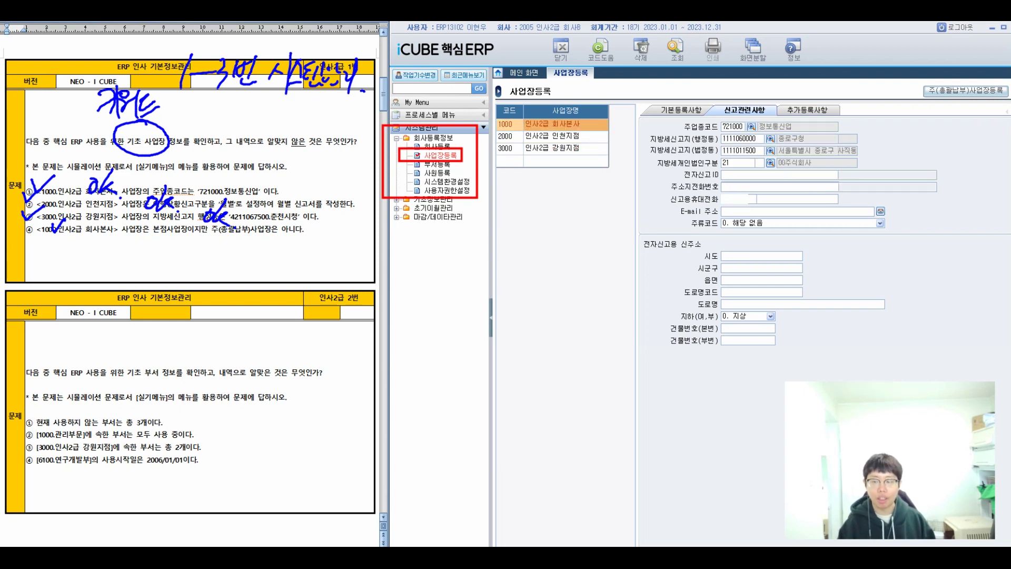
pyautogui.click(681, 110)
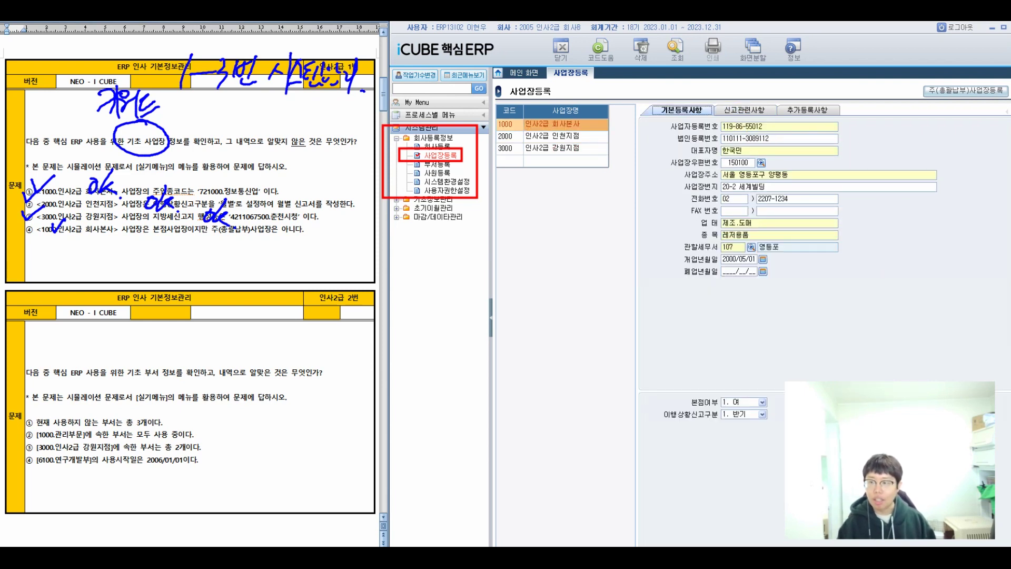
pyautogui.moveTo(656, 103); pyautogui.dragTo(709, 118)
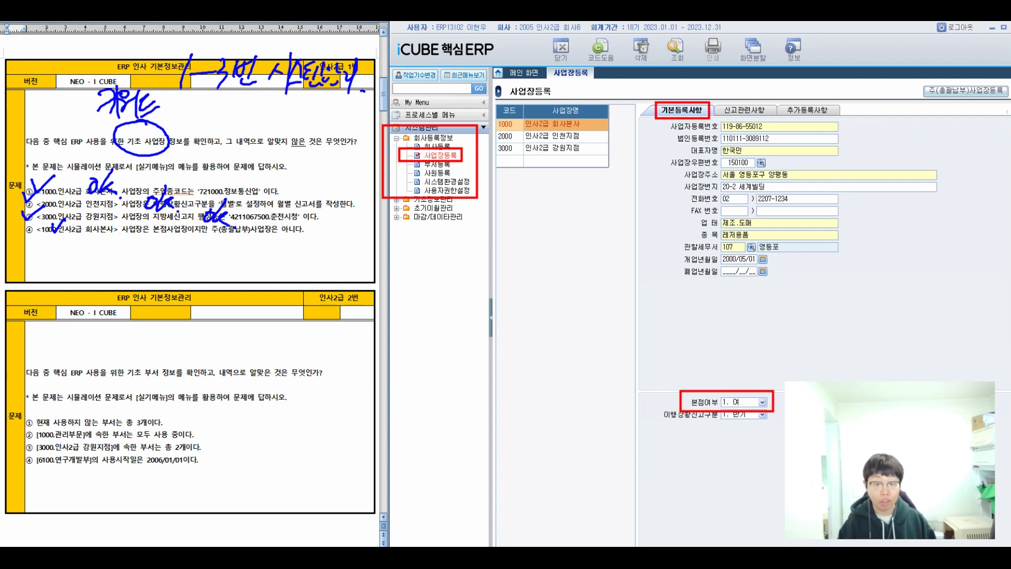
# Step: Compare the 본점여부 setting of sites 1000, 2000 and 3000, and open the 주(총괄납부)사업장 등록 window for 1000 인사2급 회사본사
pyautogui.click(565, 124)
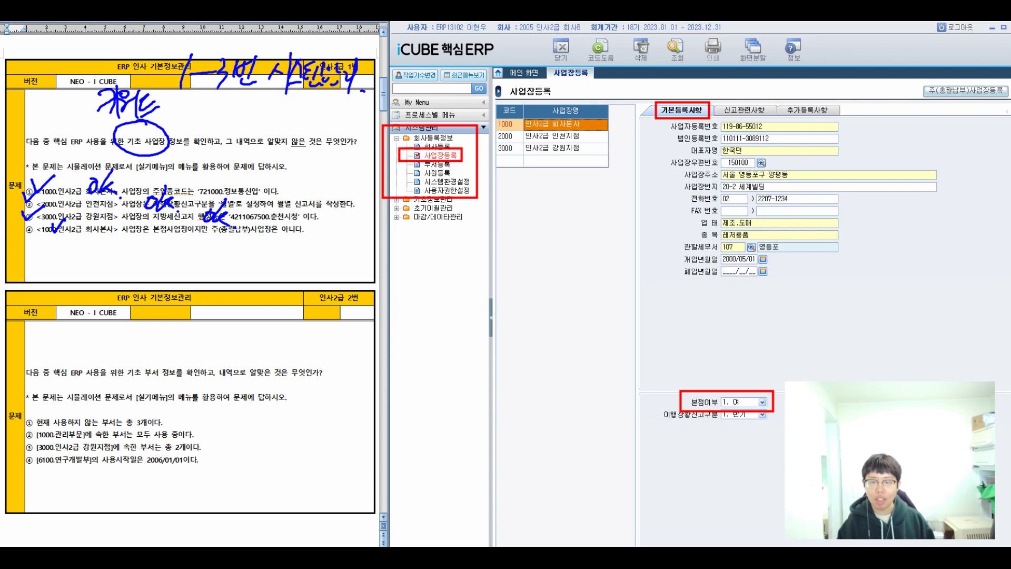
pyautogui.click(509, 136)
pyautogui.click(508, 148)
pyautogui.click(509, 136)
pyautogui.click(509, 148)
pyautogui.click(509, 136)
pyautogui.click(509, 124)
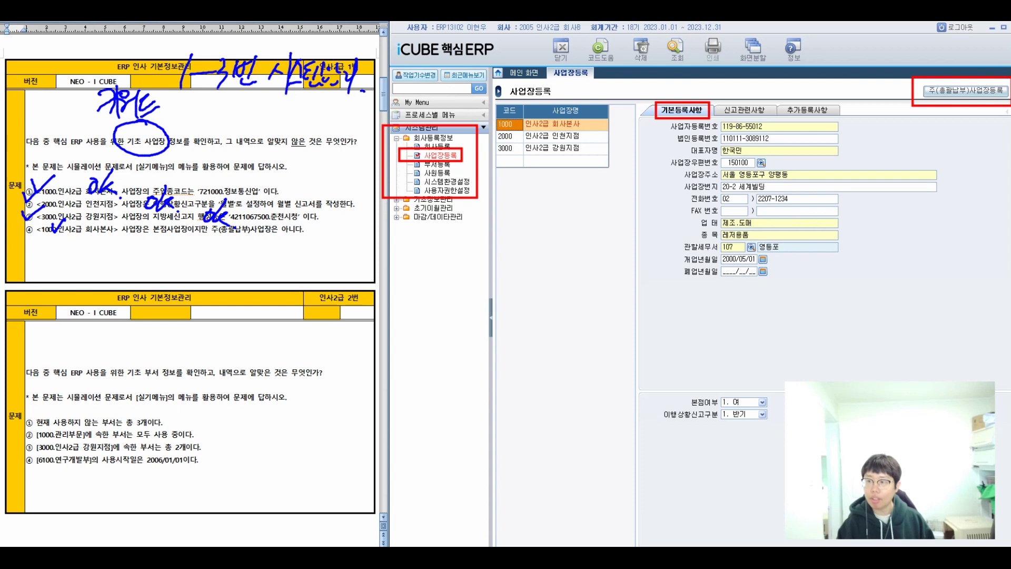
pyautogui.click(966, 91)
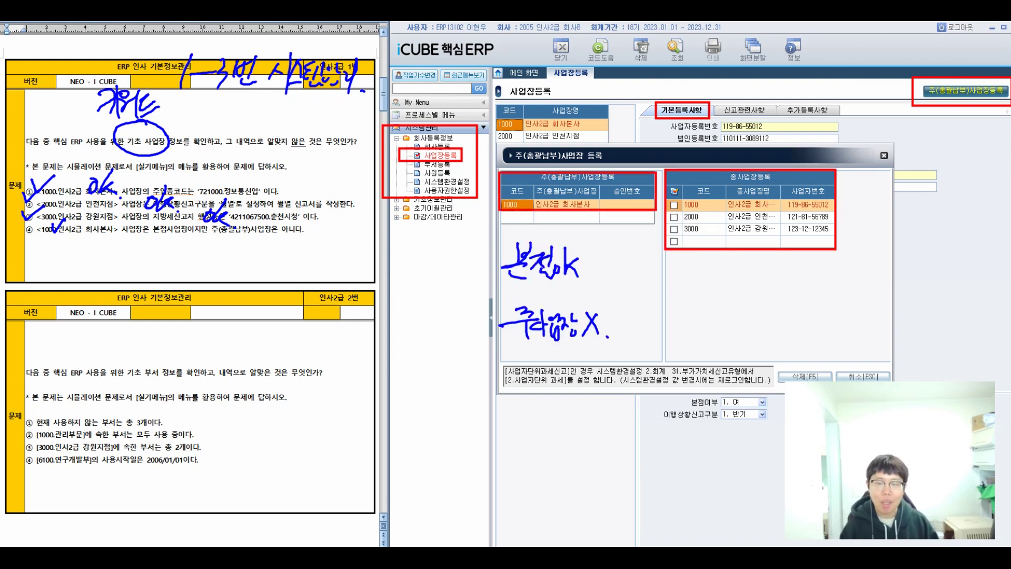
# Step: Circle the 주(총괄납부)사업장등록 heading, add "(ok)" with an arrow, and write "본점ok 주사업장ok" under option ④ of question 1
pyautogui.moveTo(532, 181)
pyautogui.mouseDown()
pyautogui.moveTo(631, 180)
pyautogui.moveTo(521, 179)
pyautogui.moveTo(554, 191)
pyautogui.mouseUp()
pyautogui.moveTo(503, 158)
pyautogui.mouseDown()
pyautogui.moveTo(504, 173)
pyautogui.moveTo(520, 146)
pyautogui.moveTo(531, 157)
pyautogui.mouseUp()
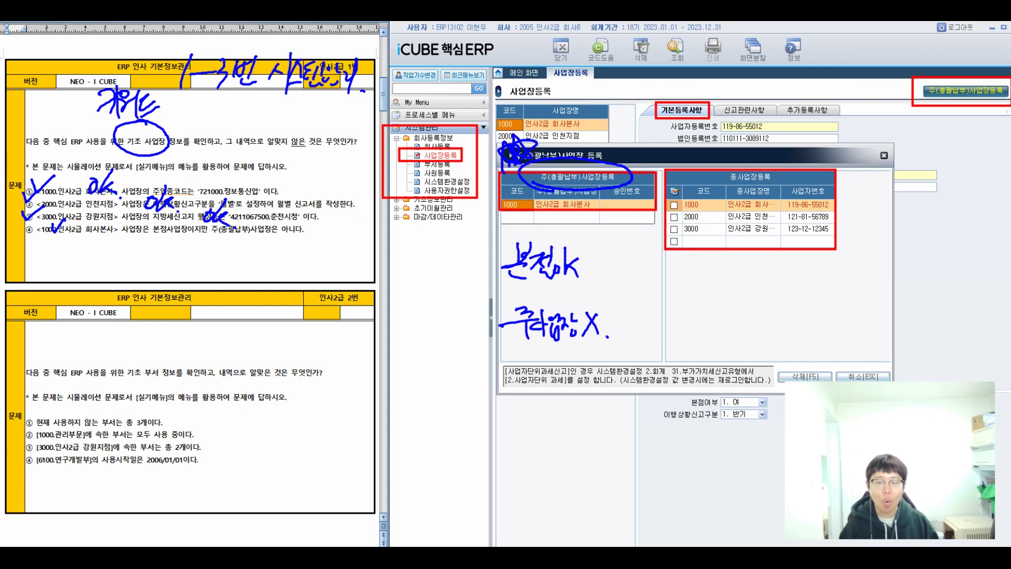
pyautogui.moveTo(628, 301); pyautogui.dragTo(623, 336)
pyautogui.moveTo(668, 308)
pyautogui.mouseDown()
pyautogui.moveTo(670, 343)
pyautogui.moveTo(642, 316)
pyautogui.moveTo(651, 329)
pyautogui.mouseUp()
pyautogui.moveTo(665, 311); pyautogui.dragTo(666, 329)
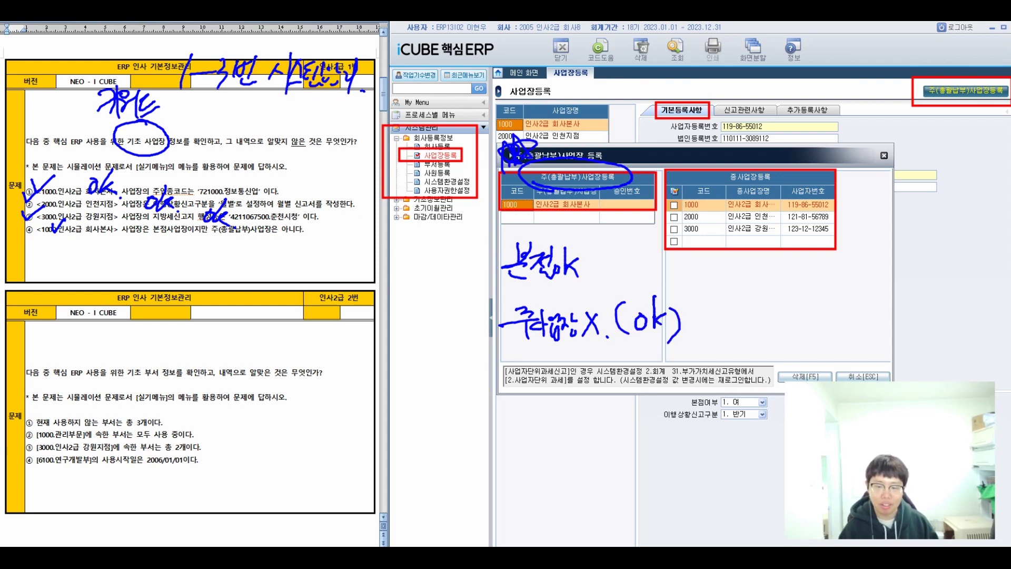
pyautogui.moveTo(628, 221)
pyautogui.mouseDown()
pyautogui.moveTo(641, 298)
pyautogui.moveTo(647, 289)
pyautogui.mouseUp()
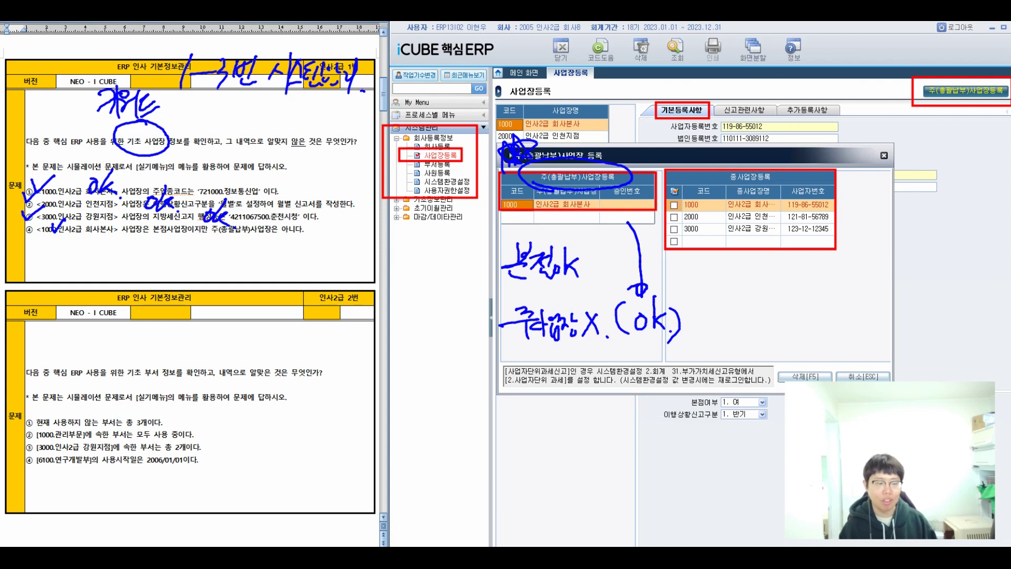
pyautogui.moveTo(117, 247)
pyautogui.mouseDown()
pyautogui.moveTo(131, 274)
pyautogui.moveTo(148, 279)
pyautogui.moveTo(203, 260)
pyautogui.moveTo(219, 292)
pyautogui.moveTo(235, 266)
pyautogui.moveTo(284, 284)
pyautogui.mouseUp()
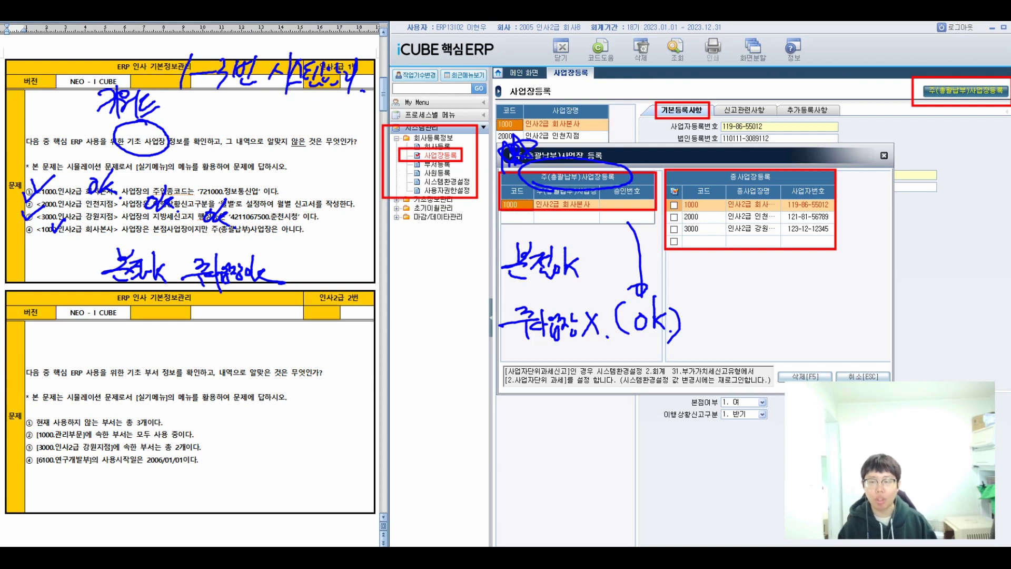
# Step: Tick the main-site list, tick and bracket the 종사업장등록 list, then erase the annotations over the menu and the registration window
pyautogui.moveTo(627, 191); pyautogui.dragTo(654, 187)
pyautogui.moveTo(753, 190)
pyautogui.mouseDown()
pyautogui.moveTo(756, 203)
pyautogui.moveTo(790, 188)
pyautogui.mouseUp()
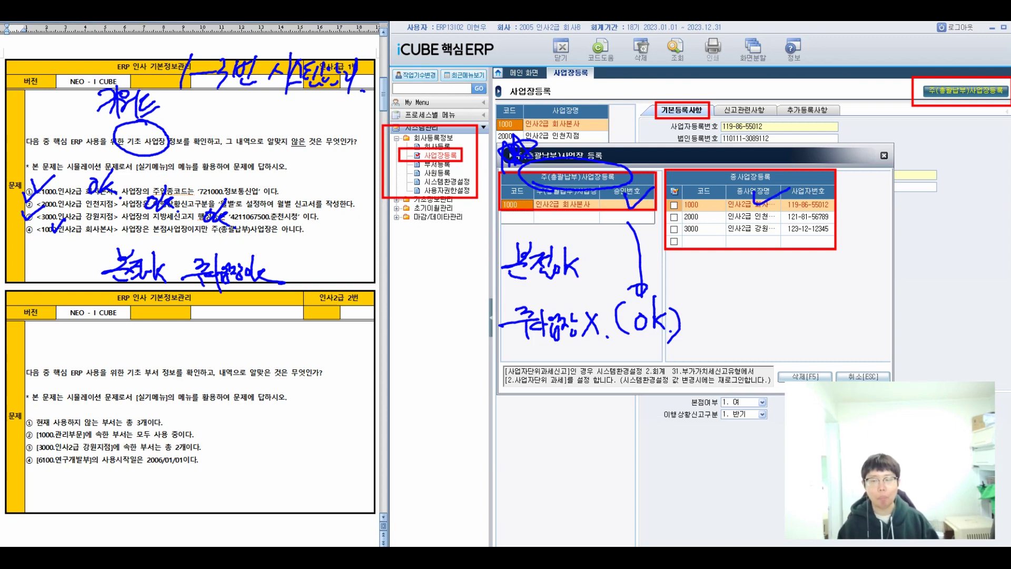
pyautogui.moveTo(824, 188)
pyautogui.mouseDown()
pyautogui.moveTo(841, 232)
pyautogui.moveTo(831, 256)
pyautogui.mouseUp()
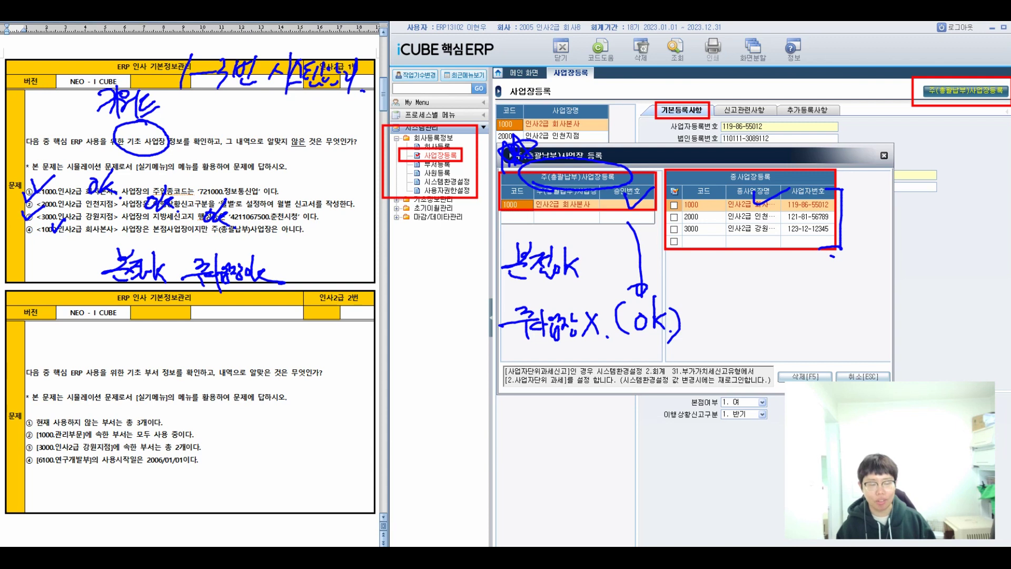
pyautogui.moveTo(754, 191); pyautogui.dragTo(772, 189)
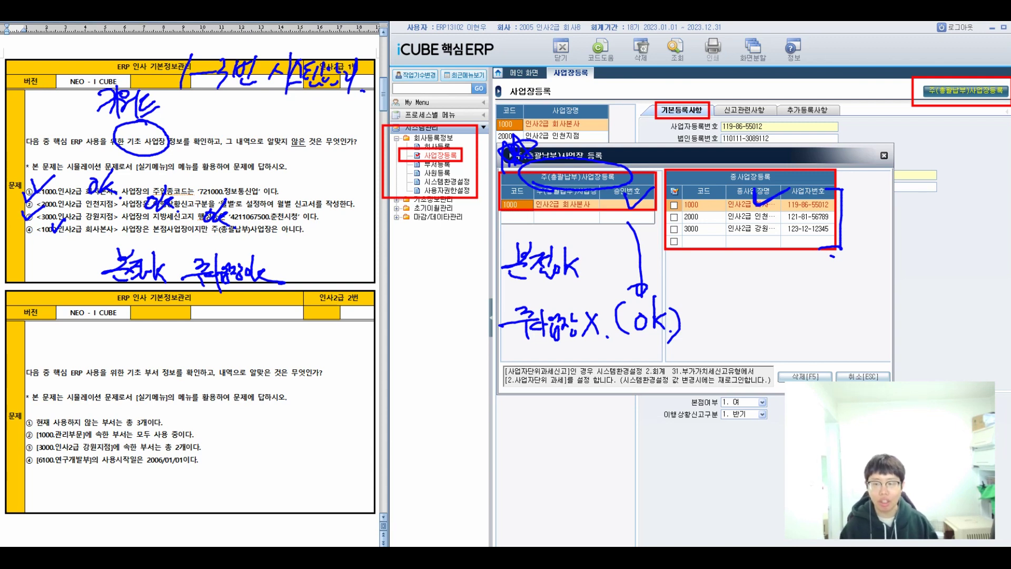
pyautogui.moveTo(736, 197)
pyautogui.mouseDown()
pyautogui.moveTo(754, 215)
pyautogui.moveTo(741, 244)
pyautogui.mouseUp()
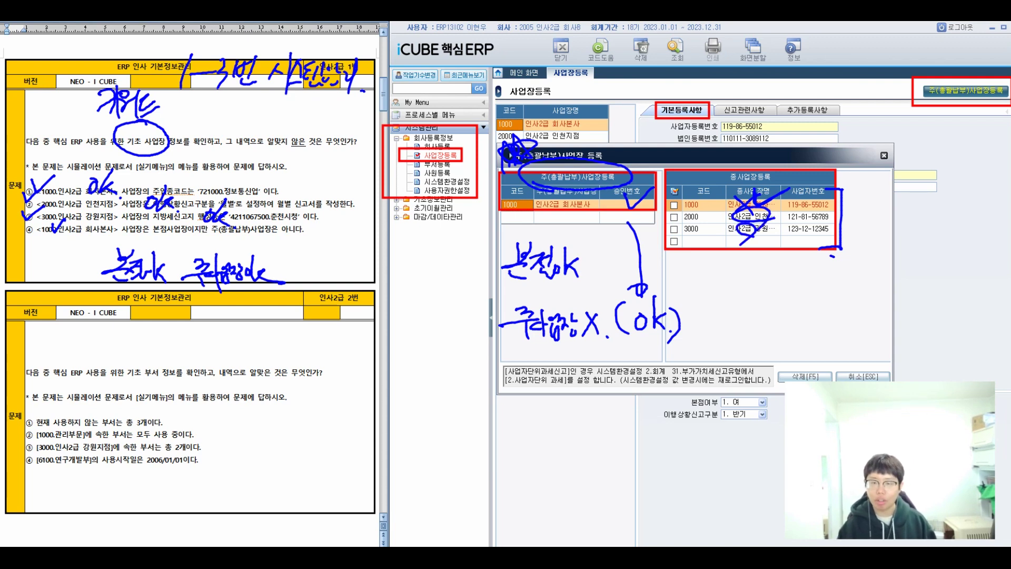
pyautogui.moveTo(497, 122)
pyautogui.mouseDown()
pyautogui.moveTo(752, 333)
pyautogui.moveTo(929, 398)
pyautogui.mouseUp()
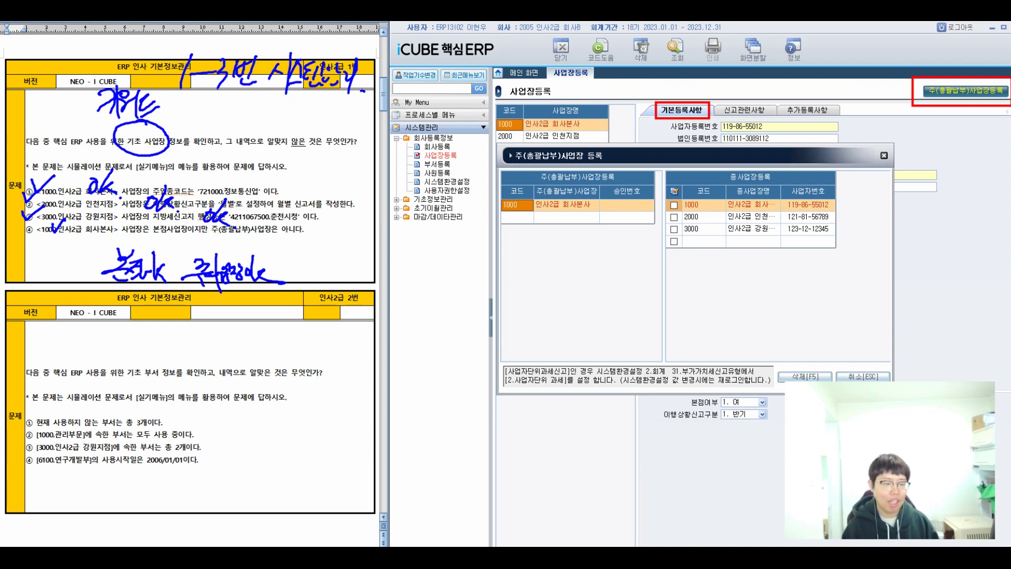
# Step: Handwrite the conclusion for question 1 beside its options and around the question's 않은 것은 wording
pyautogui.moveTo(286, 228)
pyautogui.mouseDown()
pyautogui.moveTo(332, 216)
pyautogui.moveTo(279, 238)
pyautogui.moveTo(321, 258)
pyautogui.mouseUp()
pyautogui.moveTo(320, 249); pyautogui.dragTo(327, 248)
pyautogui.click(339, 252)
pyautogui.moveTo(314, 118)
pyautogui.mouseDown()
pyautogui.moveTo(325, 141)
pyautogui.moveTo(316, 154)
pyautogui.mouseUp()
pyautogui.moveTo(273, 142); pyautogui.dragTo(342, 131)
pyautogui.moveTo(316, 96); pyautogui.dragTo(298, 99)
pyautogui.moveTo(252, 125)
pyautogui.mouseDown()
pyautogui.moveTo(278, 126)
pyautogui.moveTo(278, 140)
pyautogui.mouseUp()
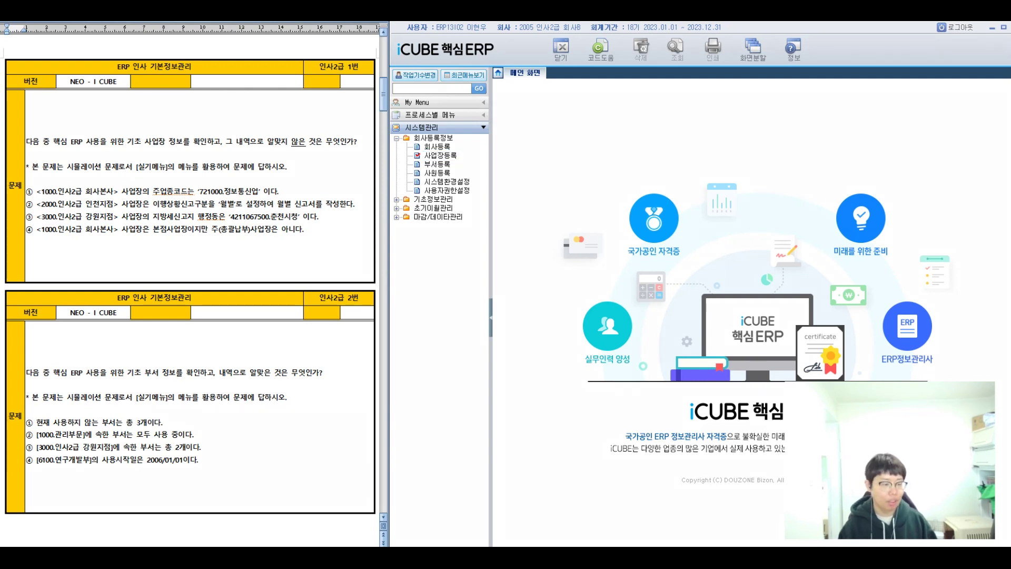
# Step: Circle "기초 부서 정보" in question 2 and write "키워드" in quotation marks above it
pyautogui.moveTo(133, 361)
pyautogui.mouseDown()
pyautogui.moveTo(117, 374)
pyautogui.moveTo(169, 379)
pyautogui.moveTo(154, 358)
pyautogui.moveTo(127, 350)
pyautogui.mouseUp()
pyautogui.moveTo(135, 344); pyautogui.dragTo(146, 359)
pyautogui.moveTo(154, 327)
pyautogui.mouseDown()
pyautogui.moveTo(158, 353)
pyautogui.moveTo(184, 349)
pyautogui.mouseUp()
pyautogui.moveTo(181, 323); pyautogui.dragTo(191, 331)
pyautogui.moveTo(113, 327); pyautogui.dragTo(116, 336)
pyautogui.moveTo(120, 326); pyautogui.dragTo(123, 334)
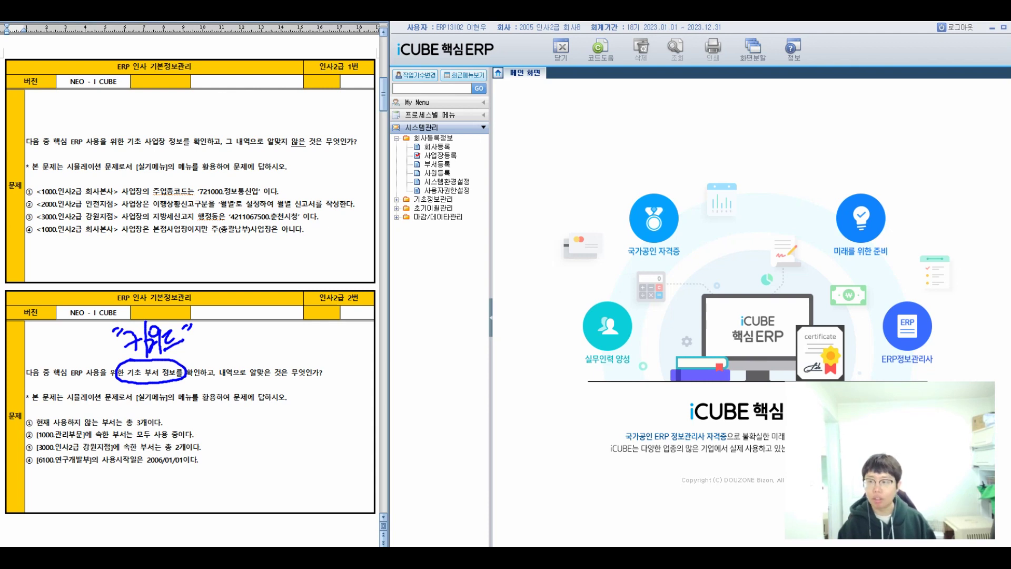
# Step: Outline and open 부서등록, outline the 사용기간 end-date column in red and annotate it with "(부서종료)"
pyautogui.moveTo(401, 157); pyautogui.dragTo(468, 171)
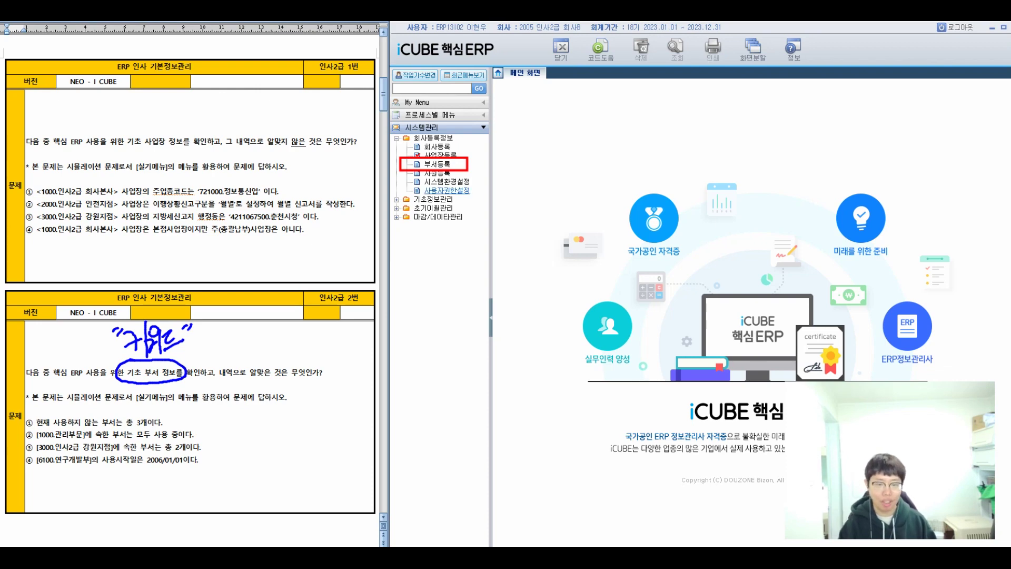
pyautogui.click(437, 164)
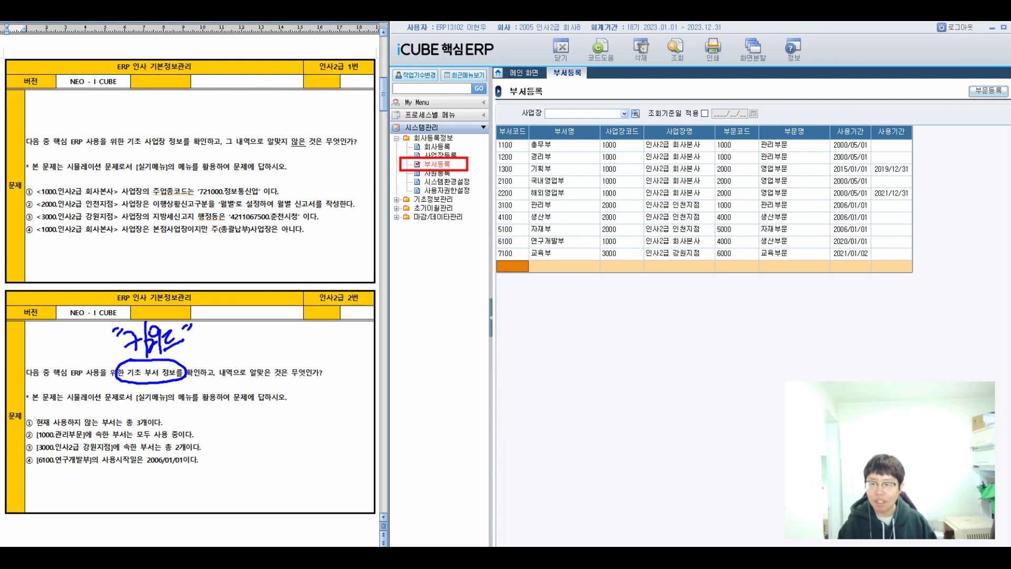
pyautogui.moveTo(871, 126); pyautogui.dragTo(913, 275)
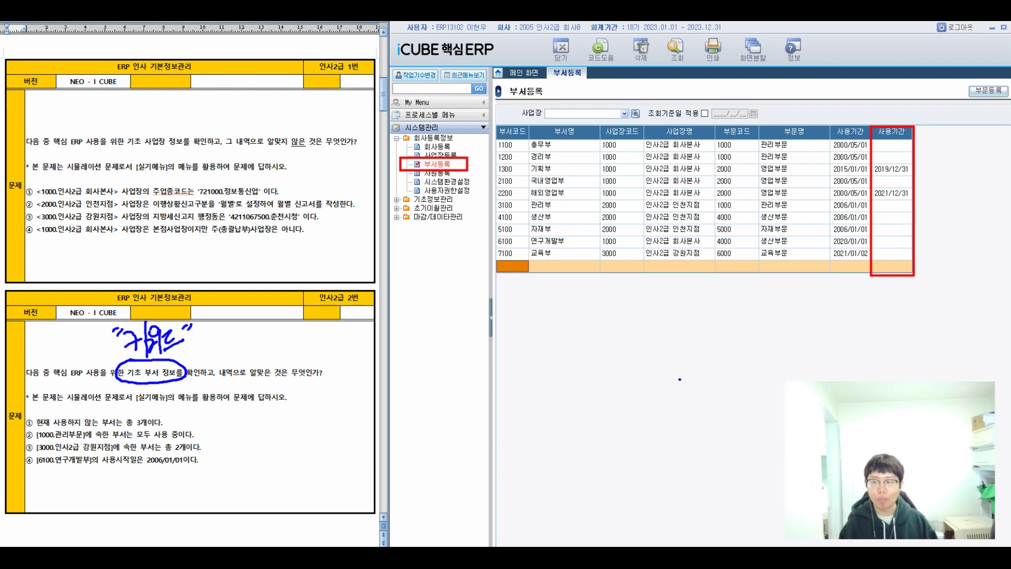
pyautogui.moveTo(908, 81)
pyautogui.mouseDown()
pyautogui.moveTo(895, 117)
pyautogui.moveTo(902, 107)
pyautogui.mouseUp()
pyautogui.moveTo(872, 46)
pyautogui.mouseDown()
pyautogui.moveTo(874, 65)
pyautogui.moveTo(885, 62)
pyautogui.mouseUp()
pyautogui.moveTo(858, 67)
pyautogui.mouseDown()
pyautogui.moveTo(895, 68)
pyautogui.moveTo(908, 55)
pyautogui.moveTo(918, 76)
pyautogui.moveTo(930, 69)
pyautogui.moveTo(943, 82)
pyautogui.mouseUp()
pyautogui.click(951, 56)
pyautogui.moveTo(879, 35); pyautogui.dragTo(872, 82)
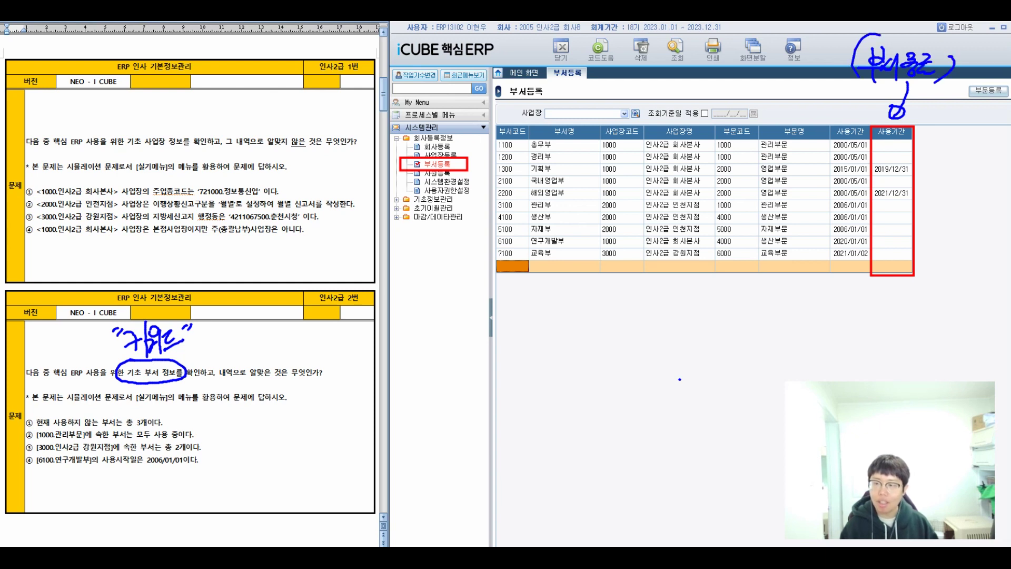
# Step: Bracket the departments with an end date, label them "2개", and correct the count in option ① of question 2 to "2개"
pyautogui.moveTo(915, 159); pyautogui.dragTo(921, 199)
pyautogui.moveTo(933, 177); pyautogui.dragTo(947, 188)
pyautogui.moveTo(947, 178); pyautogui.dragTo(957, 204)
pyautogui.moveTo(132, 429); pyautogui.dragTo(155, 413)
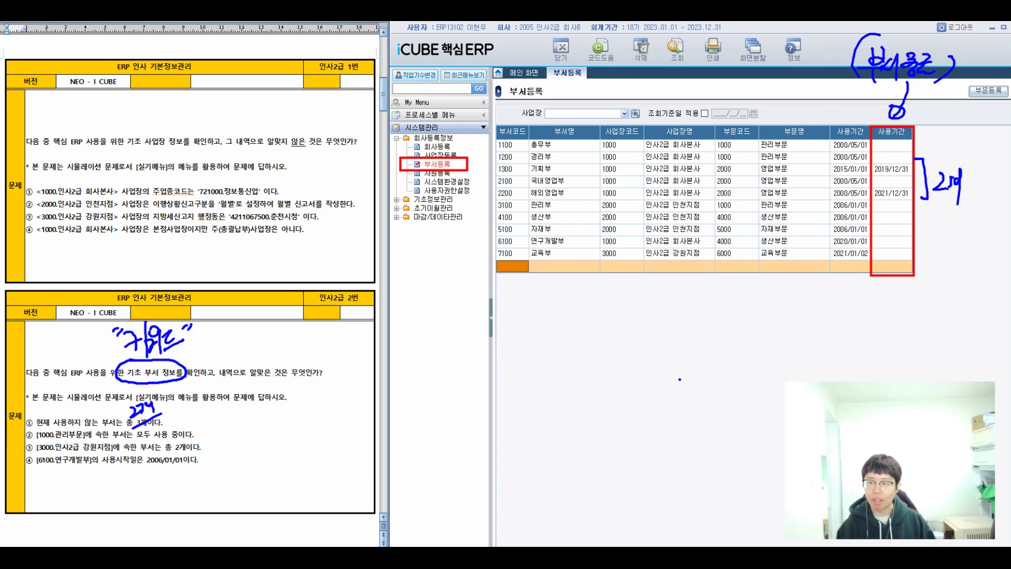
# Step: Outline the 1000 관리부문 rows, circle their blank end dates, and mark option ② of question 2 with "ok"
pyautogui.moveTo(716, 136)
pyautogui.mouseDown()
pyautogui.moveTo(745, 165)
pyautogui.moveTo(833, 164)
pyautogui.mouseUp()
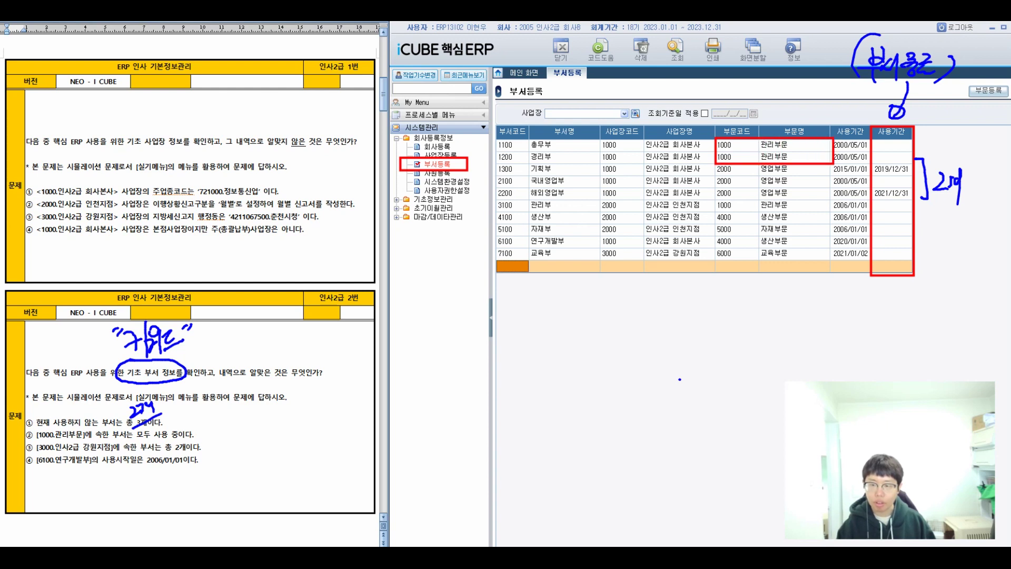
pyautogui.moveTo(712, 197); pyautogui.dragTo(834, 213)
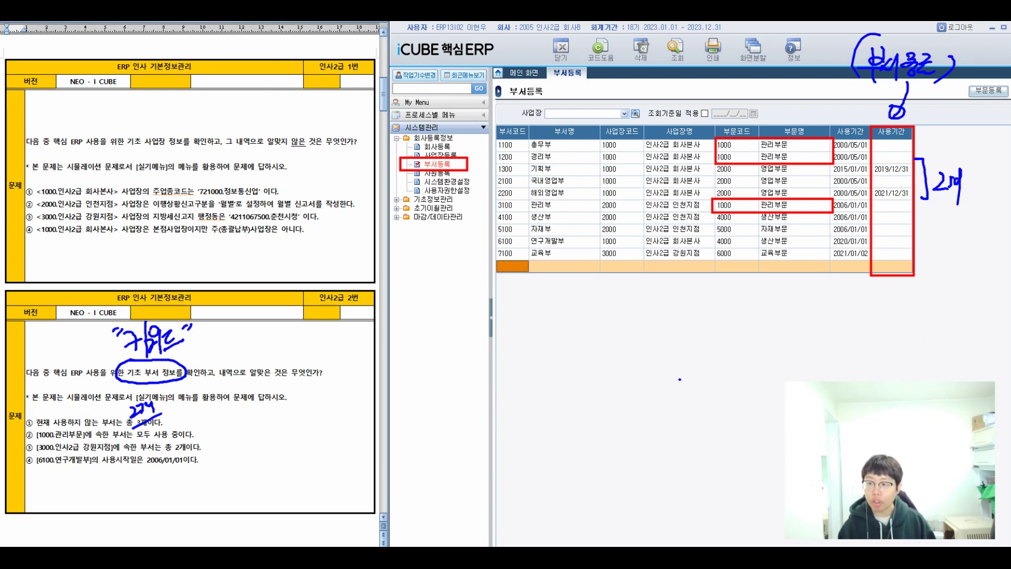
pyautogui.moveTo(890, 146); pyautogui.dragTo(888, 147)
pyautogui.moveTo(891, 205); pyautogui.dragTo(890, 205)
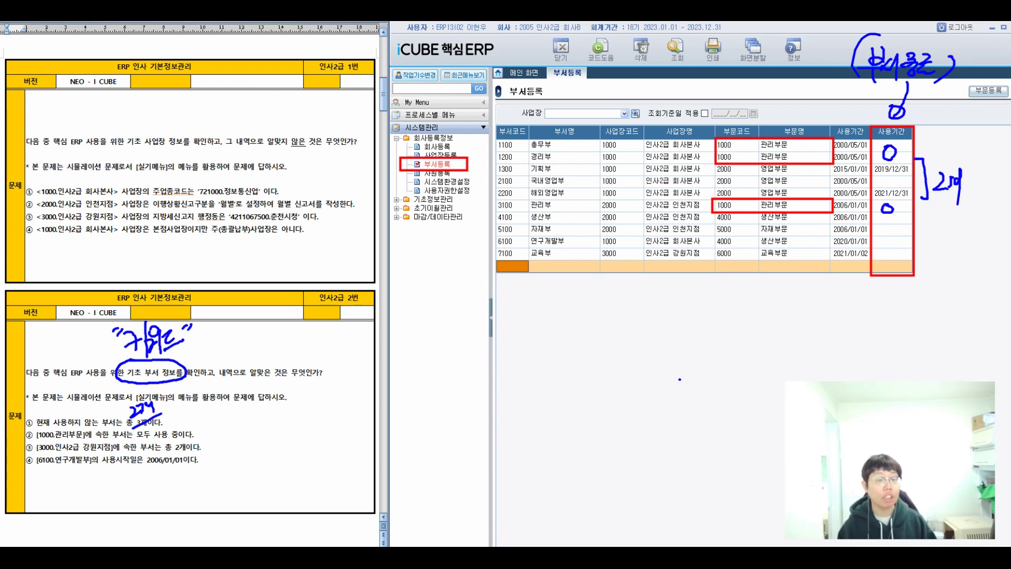
pyautogui.moveTo(31, 421)
pyautogui.mouseDown()
pyautogui.moveTo(34, 437)
pyautogui.moveTo(55, 442)
pyautogui.mouseUp()
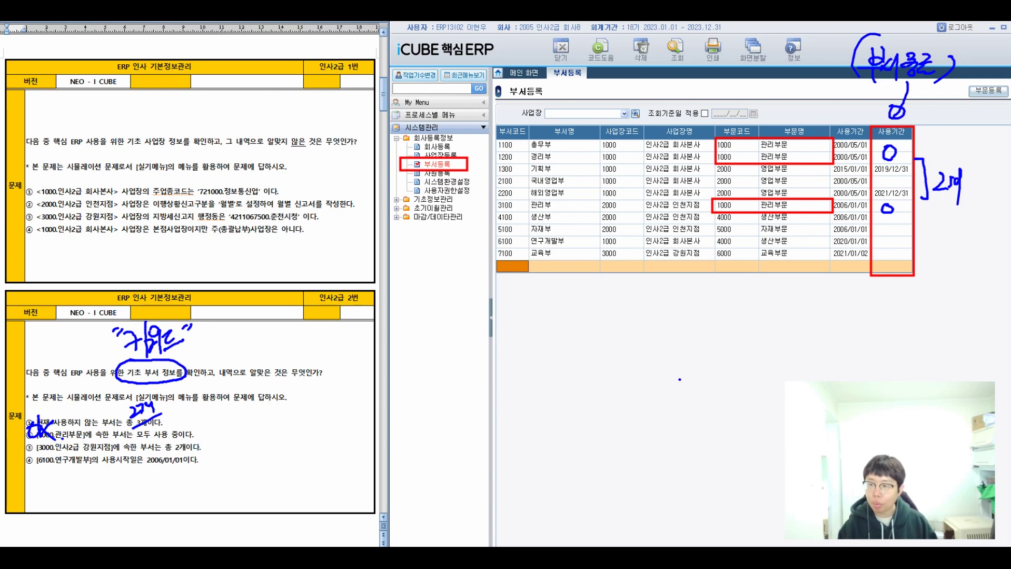
# Step: Outline the 7100 교육부 row of 인사2급 강원지점 and correct the count in option ③ of question 2 to "1개"
pyautogui.moveTo(494, 243)
pyautogui.mouseDown()
pyautogui.moveTo(719, 273)
pyautogui.moveTo(832, 261)
pyautogui.mouseUp()
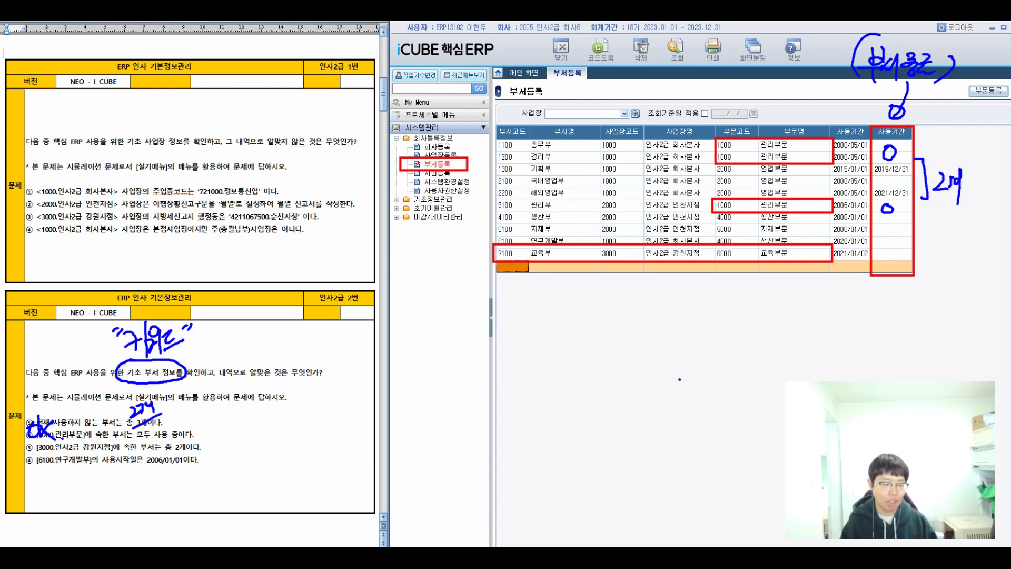
pyautogui.moveTo(169, 454)
pyautogui.mouseDown()
pyautogui.moveTo(194, 443)
pyautogui.moveTo(208, 454)
pyautogui.mouseUp()
pyautogui.moveTo(210, 446); pyautogui.dragTo(214, 454)
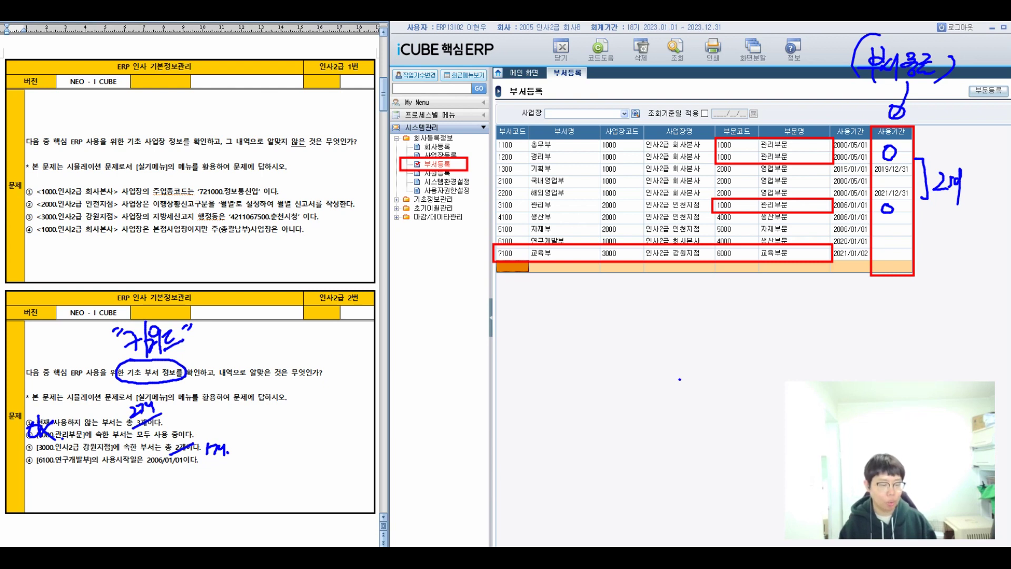
# Step: Circle department code 6100 and its start date, and write "시작 2020.1.1." with an arrow and underline below the department list
pyautogui.moveTo(491, 242)
pyautogui.mouseDown()
pyautogui.moveTo(515, 248)
pyautogui.moveTo(490, 238)
pyautogui.moveTo(503, 248)
pyautogui.mouseUp()
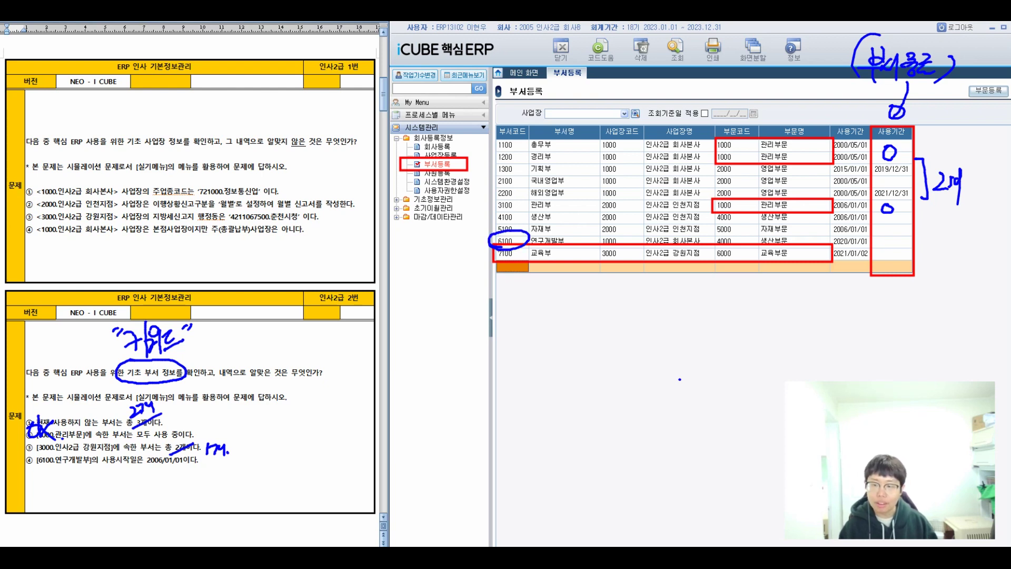
pyautogui.moveTo(825, 247)
pyautogui.mouseDown()
pyautogui.moveTo(882, 241)
pyautogui.moveTo(837, 252)
pyautogui.moveTo(806, 305)
pyautogui.mouseUp()
pyautogui.moveTo(712, 326)
pyautogui.mouseDown()
pyautogui.moveTo(722, 343)
pyautogui.moveTo(747, 348)
pyautogui.moveTo(786, 347)
pyautogui.moveTo(790, 333)
pyautogui.moveTo(828, 345)
pyautogui.mouseUp()
pyautogui.click(819, 342)
pyautogui.click(837, 343)
pyautogui.moveTo(715, 364)
pyautogui.mouseDown()
pyautogui.moveTo(848, 352)
pyautogui.moveTo(855, 362)
pyautogui.moveTo(861, 353)
pyautogui.mouseUp()
pyautogui.click(859, 368)
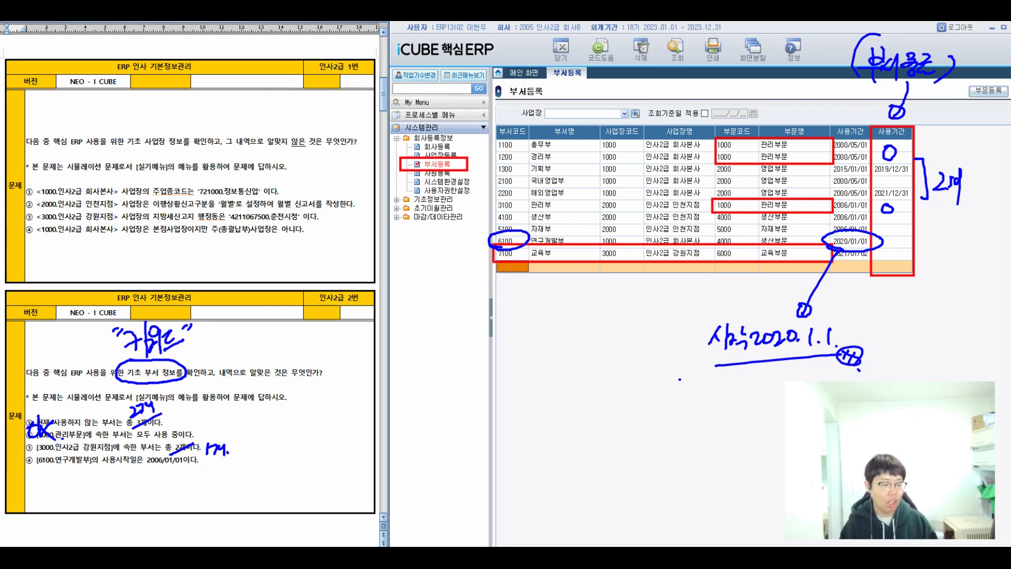
# Step: Cross out the 2006/01/01 start date in option ④ of question 2 and write "2020.1.1" beneath it
pyautogui.moveTo(148, 468)
pyautogui.mouseDown()
pyautogui.moveTo(175, 452)
pyautogui.moveTo(170, 489)
pyautogui.moveTo(176, 477)
pyautogui.mouseUp()
pyautogui.moveTo(180, 477)
pyautogui.mouseDown()
pyautogui.moveTo(188, 488)
pyautogui.moveTo(193, 476)
pyautogui.moveTo(227, 488)
pyautogui.mouseUp()
pyautogui.click(201, 488)
pyautogui.click(218, 488)
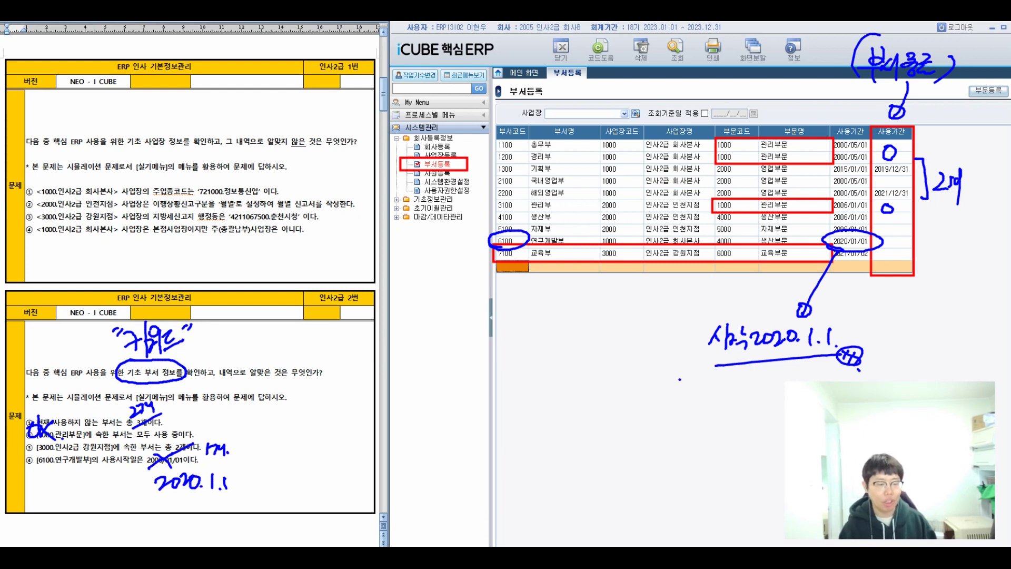
# Step: Handwrite the closing note for question 2 at the upper end of its question box
pyautogui.moveTo(323, 312); pyautogui.dragTo(361, 336)
pyautogui.moveTo(348, 277); pyautogui.dragTo(314, 289)
pyautogui.moveTo(268, 326)
pyautogui.mouseDown()
pyautogui.moveTo(285, 323)
pyautogui.moveTo(289, 333)
pyautogui.mouseUp()
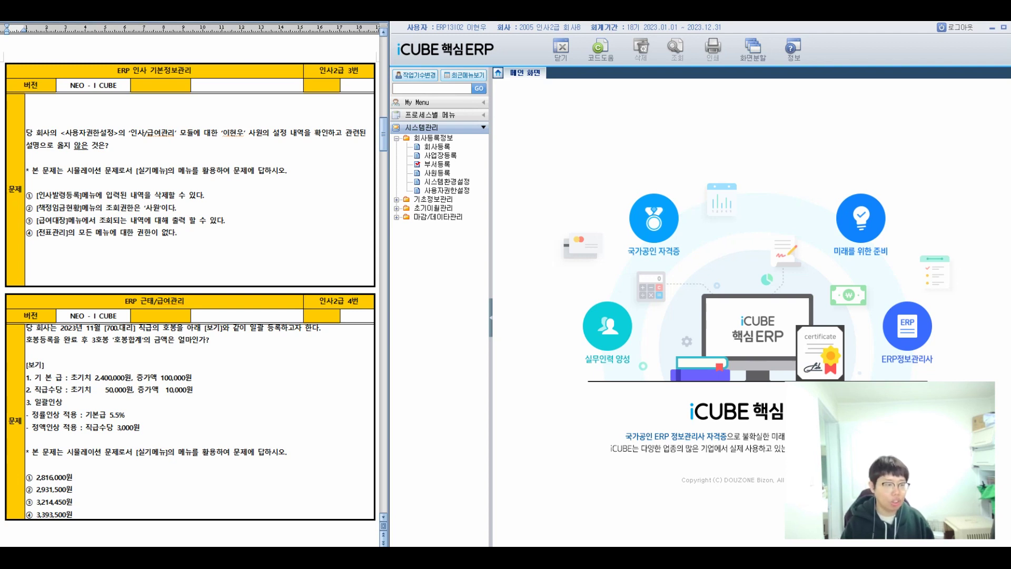
# Step: Circle <사용자권한설정> in question 3 with the note "키워드", then outline and open the 사용자권한설정 screen
pyautogui.moveTo(73, 117)
pyautogui.mouseDown()
pyautogui.moveTo(53, 131)
pyautogui.moveTo(113, 143)
pyautogui.moveTo(66, 113)
pyautogui.moveTo(85, 89)
pyautogui.moveTo(92, 106)
pyautogui.moveTo(106, 88)
pyautogui.moveTo(111, 112)
pyautogui.moveTo(135, 103)
pyautogui.mouseUp()
pyautogui.moveTo(139, 88); pyautogui.dragTo(137, 97)
pyautogui.moveTo(60, 85); pyautogui.dragTo(58, 95)
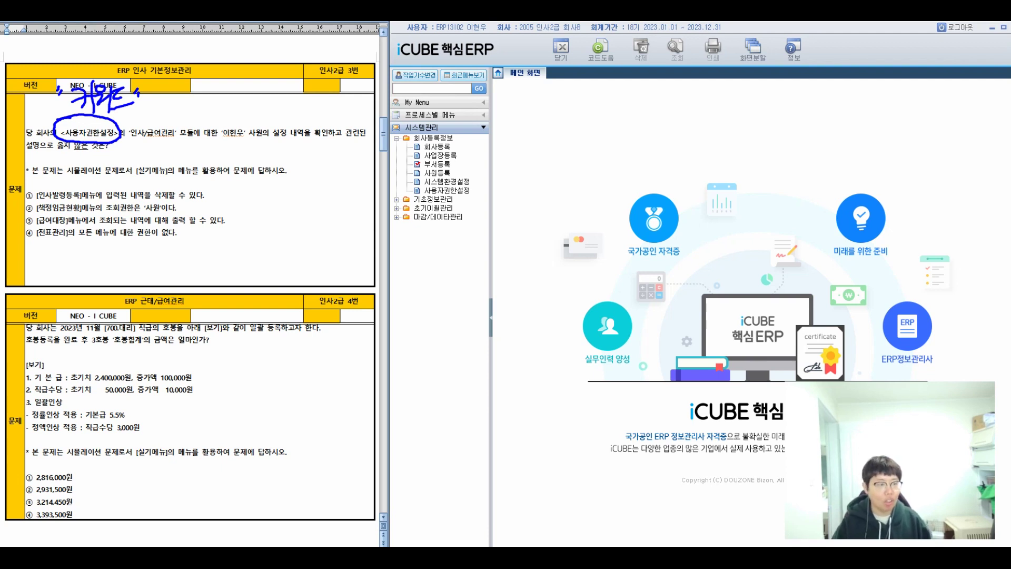
pyautogui.moveTo(396, 183); pyautogui.dragTo(478, 197)
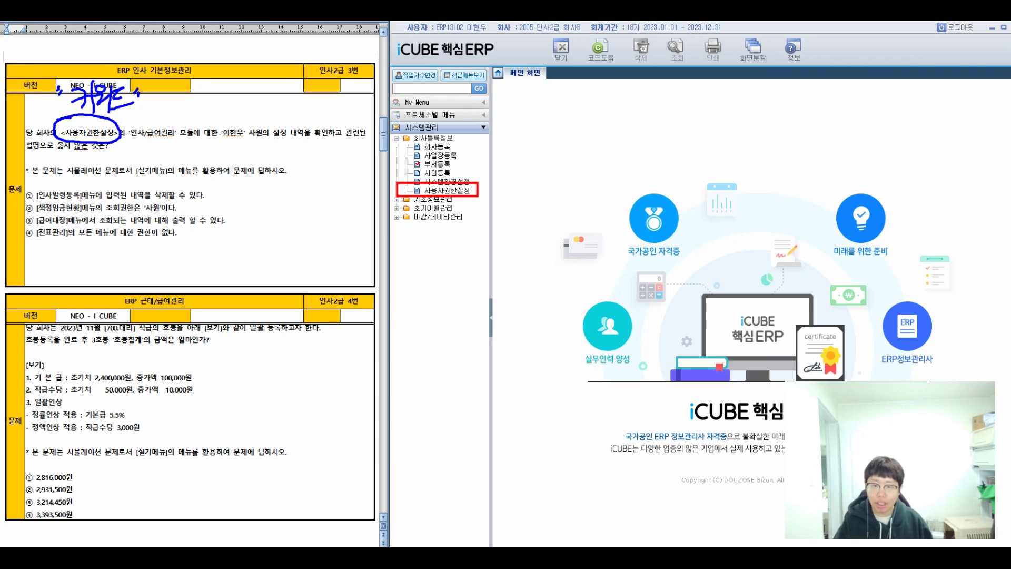
pyautogui.click(446, 190)
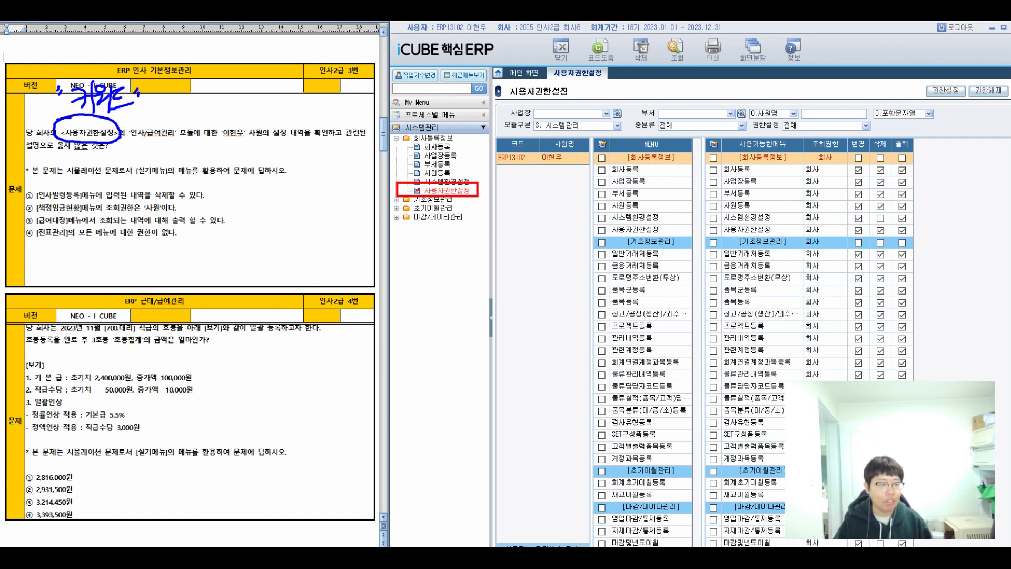
# Step: Outline question 3's phrase on the 인사/급여관리 module and employee, outline the 모듈구분 filter, and set it to H. 인사/급여관리
pyautogui.moveTo(126, 123); pyautogui.dragTo(290, 142)
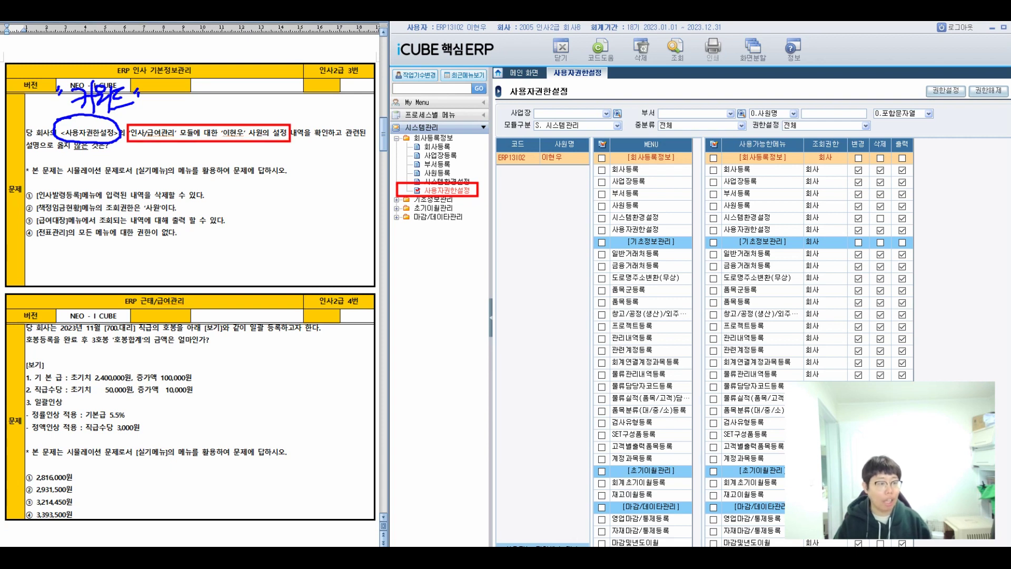
pyautogui.moveTo(497, 115); pyautogui.dragTo(626, 134)
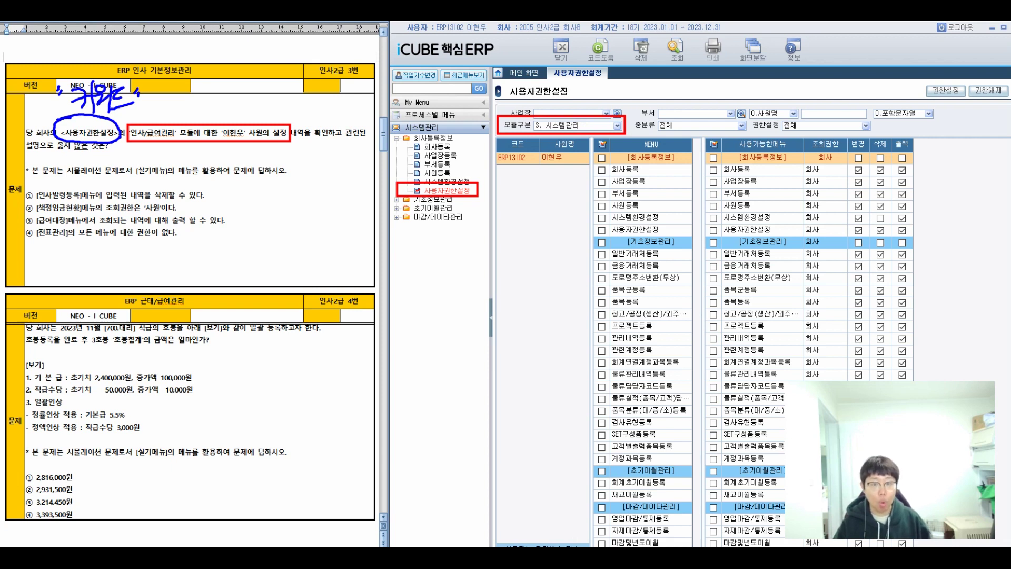
pyautogui.click(617, 126)
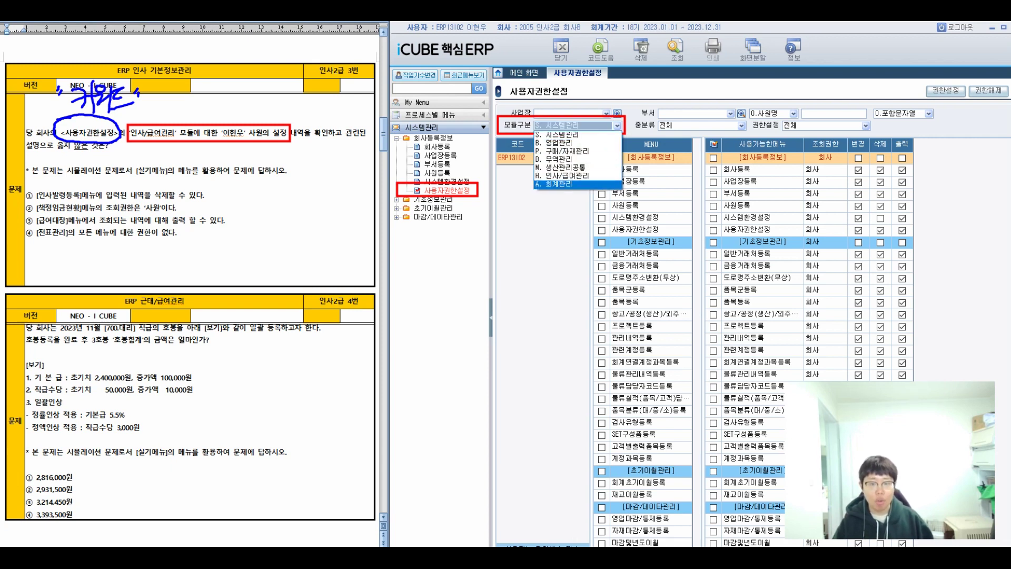
pyautogui.press('Up')
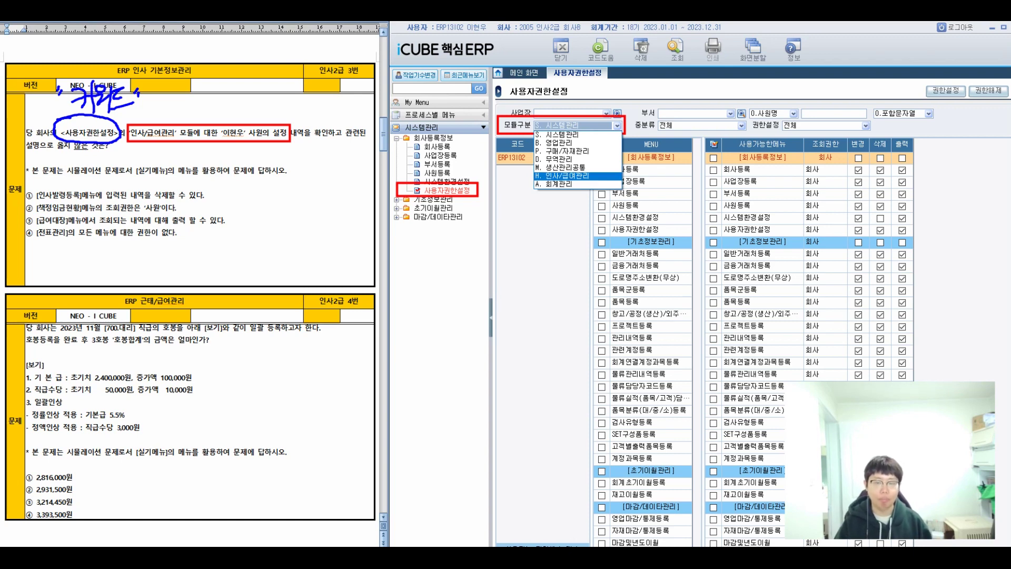
pyautogui.press('Return')
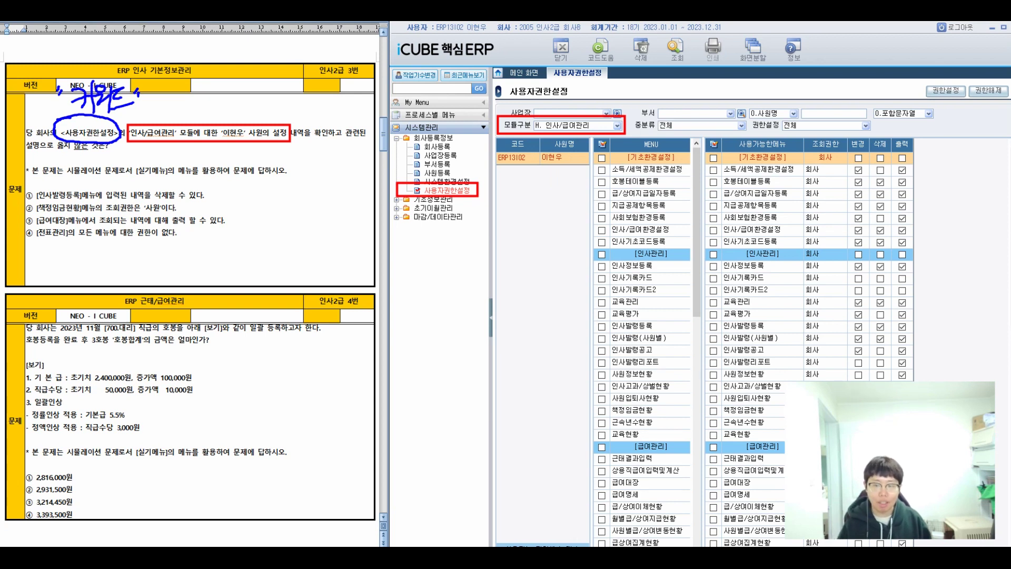
# Step: Circle the entries in the MENU list and write "메뉴판" beside them
pyautogui.moveTo(682, 235); pyautogui.dragTo(650, 249)
pyautogui.moveTo(546, 267); pyautogui.dragTo(554, 298)
pyautogui.moveTo(544, 267)
pyautogui.mouseDown()
pyautogui.moveTo(554, 262)
pyautogui.moveTo(558, 292)
pyautogui.mouseUp()
pyautogui.moveTo(563, 269); pyautogui.dragTo(577, 287)
pyautogui.moveTo(587, 255)
pyautogui.mouseDown()
pyautogui.moveTo(587, 300)
pyautogui.moveTo(610, 267)
pyautogui.mouseUp()
pyautogui.moveTo(590, 284)
pyautogui.mouseDown()
pyautogui.moveTo(611, 273)
pyautogui.moveTo(605, 300)
pyautogui.mouseUp()
pyautogui.moveTo(613, 282)
pyautogui.mouseDown()
pyautogui.moveTo(614, 305)
pyautogui.moveTo(631, 269)
pyautogui.mouseUp()
pyautogui.moveTo(620, 273); pyautogui.dragTo(623, 288)
pyautogui.moveTo(617, 289); pyautogui.dragTo(634, 284)
pyautogui.moveTo(640, 268); pyautogui.dragTo(654, 298)
# Step: Circle the 사용가능한메뉴 column header and write the employee's name and "사용권한" above it
pyautogui.moveTo(784, 99)
pyautogui.mouseDown()
pyautogui.moveTo(806, 149)
pyautogui.moveTo(787, 99)
pyautogui.mouseUp()
pyautogui.moveTo(747, 71)
pyautogui.mouseDown()
pyautogui.moveTo(745, 98)
pyautogui.moveTo(763, 108)
pyautogui.mouseUp()
pyautogui.moveTo(772, 71)
pyautogui.mouseDown()
pyautogui.moveTo(778, 85)
pyautogui.moveTo(795, 81)
pyautogui.mouseUp()
pyautogui.moveTo(774, 90)
pyautogui.mouseDown()
pyautogui.moveTo(780, 102)
pyautogui.moveTo(822, 110)
pyautogui.moveTo(870, 92)
pyautogui.moveTo(880, 106)
pyautogui.moveTo(900, 97)
pyautogui.moveTo(930, 108)
pyautogui.mouseUp()
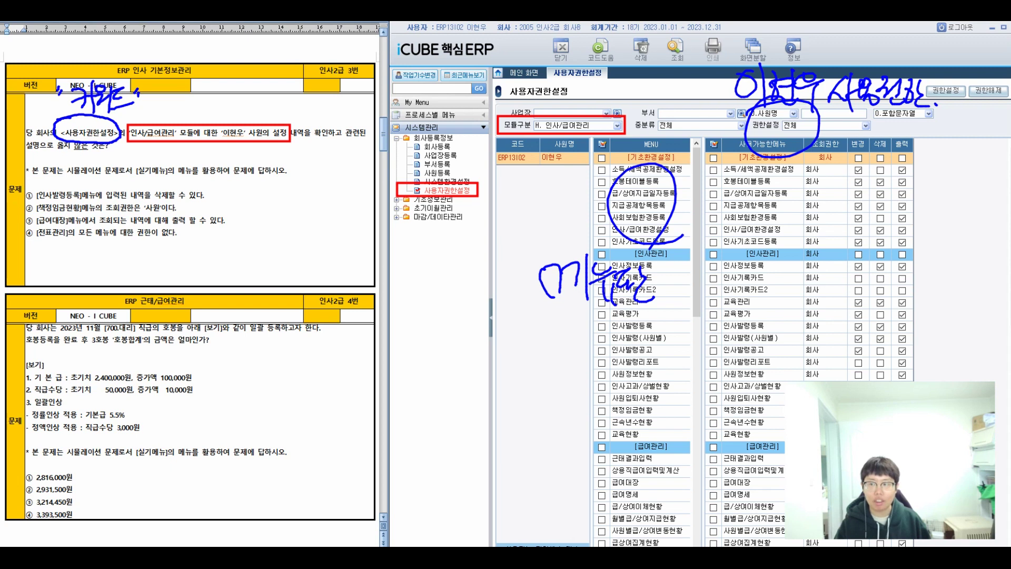
# Step: Find 인사발령등록 in the 사용가능한메뉴 column, then outline its row and the 변경, 삭제 and 출력 headers
pyautogui.click(762, 313)
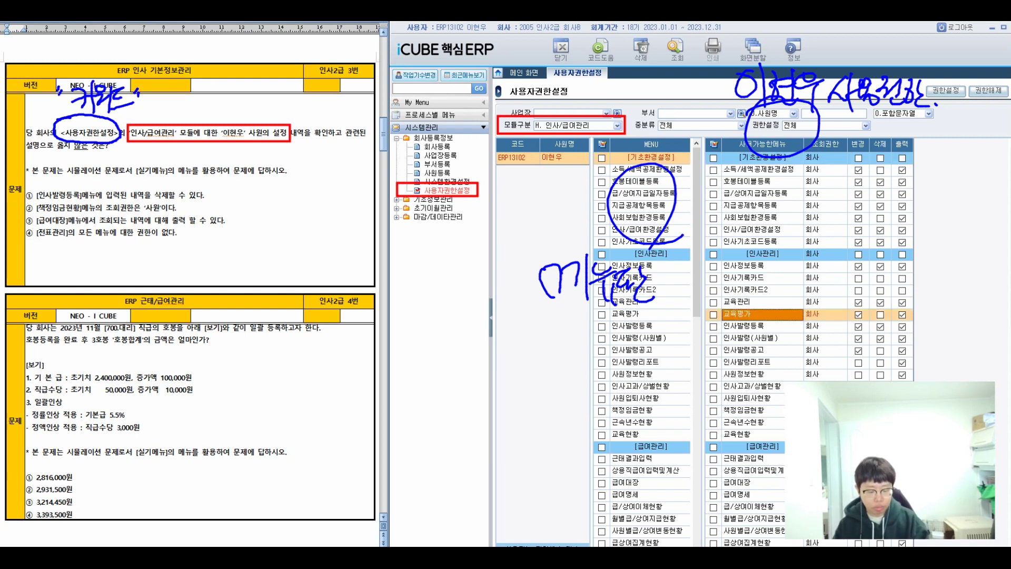
pyautogui.hotkey('ctrl', 'f')
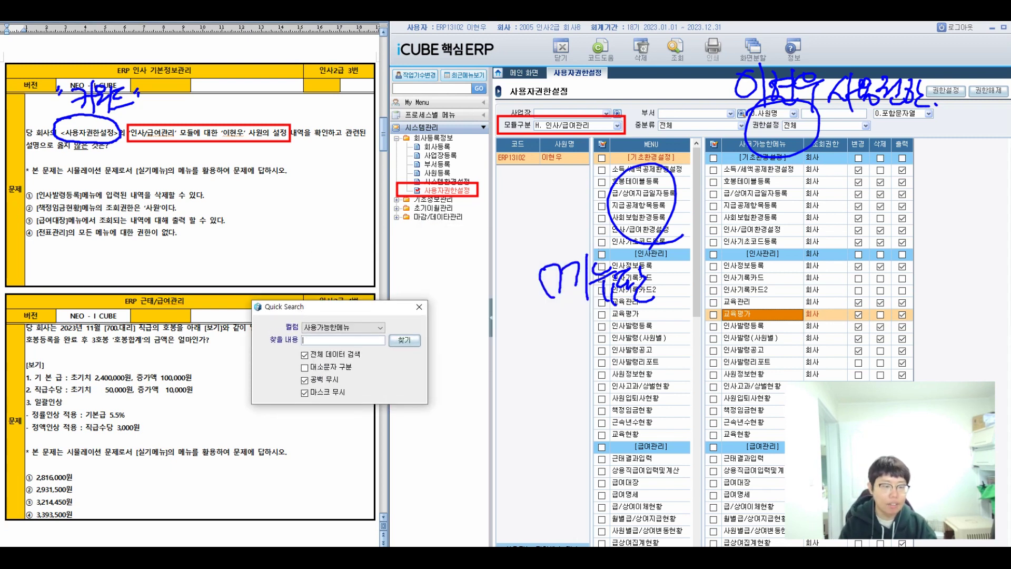
pyautogui.write('인사발령등록')
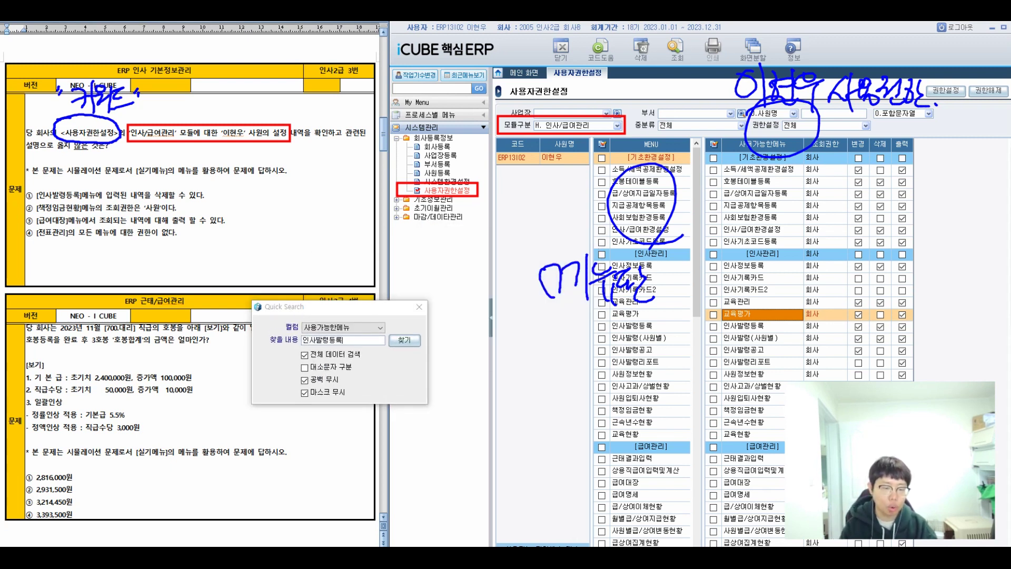
pyautogui.press('Return')
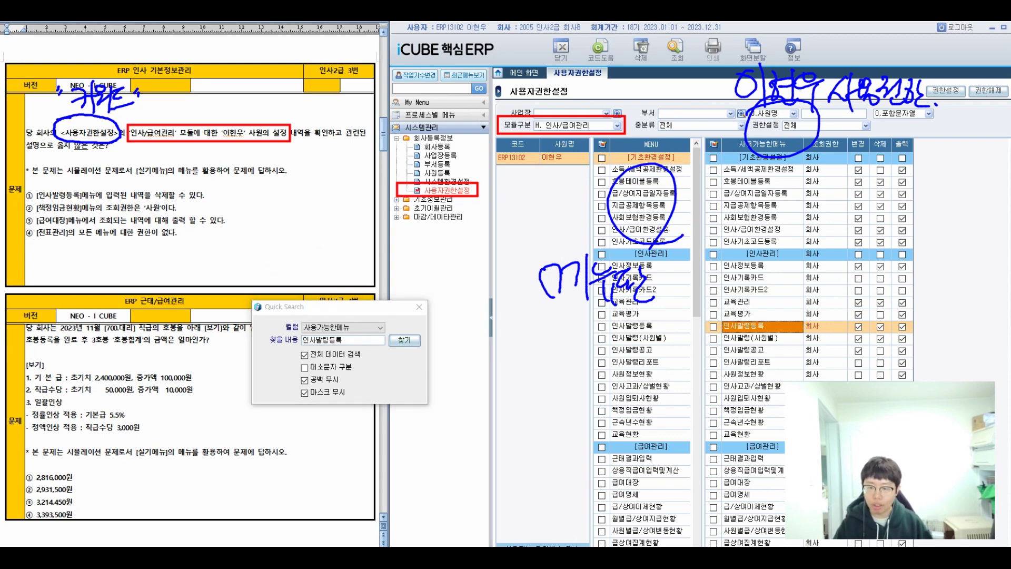
pyautogui.moveTo(700, 316); pyautogui.dragTo(918, 335)
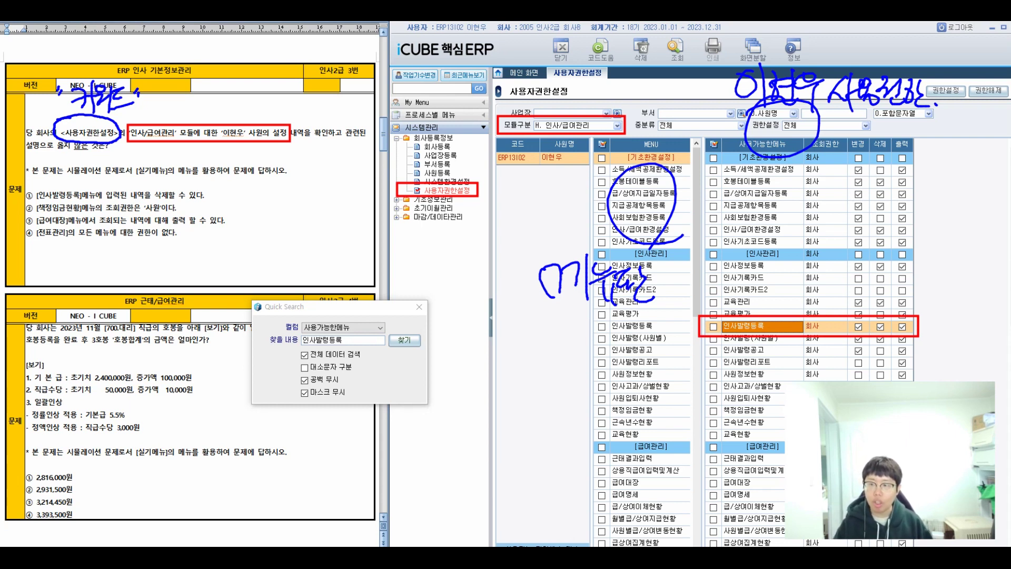
pyautogui.moveTo(842, 136)
pyautogui.mouseDown()
pyautogui.moveTo(875, 153)
pyautogui.moveTo(918, 154)
pyautogui.mouseUp()
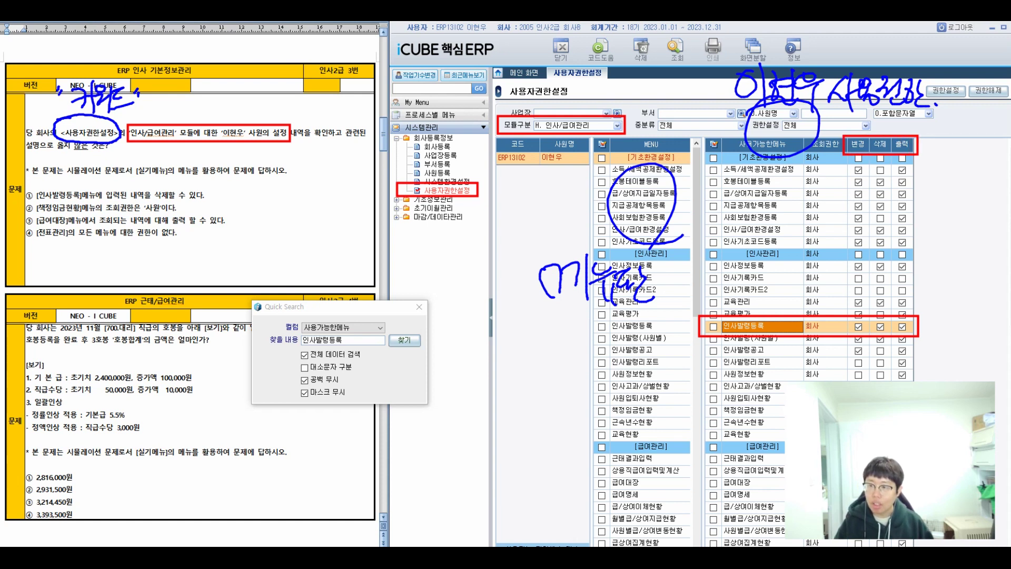
# Step: Draw a circled check mark above the 인사발령등록 row and write beside it that it means the permission is granted
pyautogui.moveTo(742, 247)
pyautogui.mouseDown()
pyautogui.moveTo(763, 244)
pyautogui.moveTo(754, 216)
pyautogui.moveTo(737, 231)
pyautogui.mouseUp()
pyautogui.moveTo(799, 245); pyautogui.dragTo(821, 246)
pyautogui.moveTo(800, 251); pyautogui.dragTo(850, 244)
pyautogui.moveTo(842, 246); pyautogui.dragTo(841, 253)
pyautogui.moveTo(851, 225); pyautogui.dragTo(852, 245)
pyautogui.moveTo(842, 250); pyautogui.dragTo(860, 249)
pyautogui.moveTo(861, 238); pyautogui.dragTo(863, 250)
pyautogui.moveTo(870, 232); pyautogui.dragTo(874, 257)
pyautogui.moveTo(885, 223); pyautogui.dragTo(901, 260)
# Step: Draw a second circled check mark with "(X)" below the first and write "= 권한X" beside it
pyautogui.moveTo(741, 295)
pyautogui.mouseDown()
pyautogui.moveTo(757, 312)
pyautogui.moveTo(774, 295)
pyautogui.moveTo(786, 309)
pyautogui.mouseUp()
pyautogui.moveTo(818, 283)
pyautogui.mouseDown()
pyautogui.moveTo(822, 308)
pyautogui.moveTo(811, 307)
pyautogui.moveTo(854, 290)
pyautogui.mouseUp()
pyautogui.moveTo(836, 299); pyautogui.dragTo(850, 298)
pyautogui.moveTo(870, 277); pyautogui.dragTo(877, 303)
pyautogui.moveTo(877, 277); pyautogui.dragTo(880, 311)
pyautogui.moveTo(884, 280); pyautogui.dragTo(888, 289)
pyautogui.moveTo(885, 293); pyautogui.dragTo(893, 301)
pyautogui.moveTo(882, 304); pyautogui.dragTo(895, 308)
pyautogui.moveTo(900, 287)
pyautogui.mouseDown()
pyautogui.moveTo(913, 306)
pyautogui.moveTo(899, 307)
pyautogui.mouseUp()
pyautogui.click(928, 311)
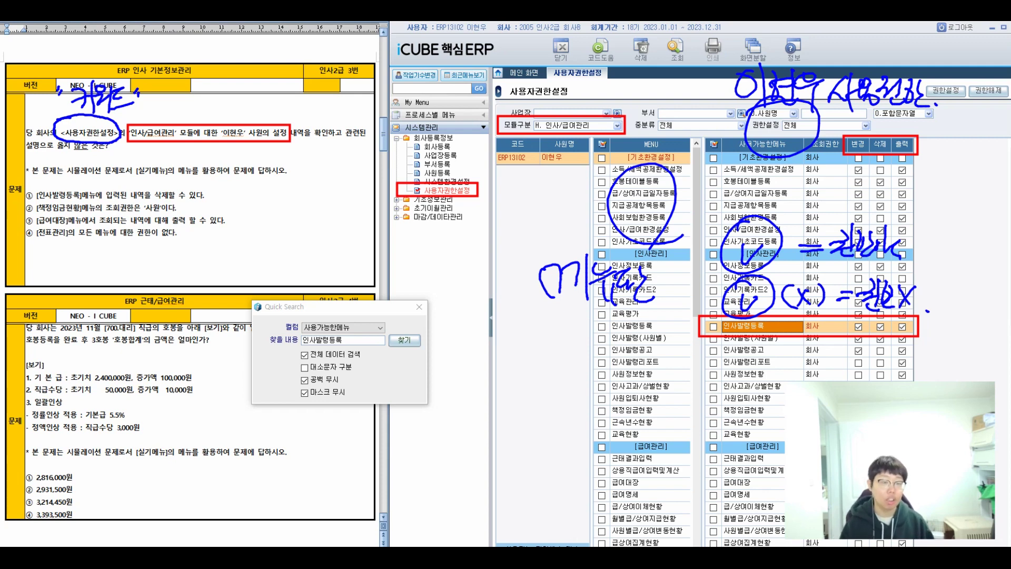
# Step: Write "OK." over option ① of question 3 and erase the annotations covering the ERP screen
pyautogui.moveTo(70, 186); pyautogui.dragTo(72, 188)
pyautogui.moveTo(83, 177); pyautogui.dragTo(73, 201)
pyautogui.moveTo(93, 184)
pyautogui.mouseDown()
pyautogui.moveTo(83, 193)
pyautogui.moveTo(92, 200)
pyautogui.mouseUp()
pyautogui.click(103, 197)
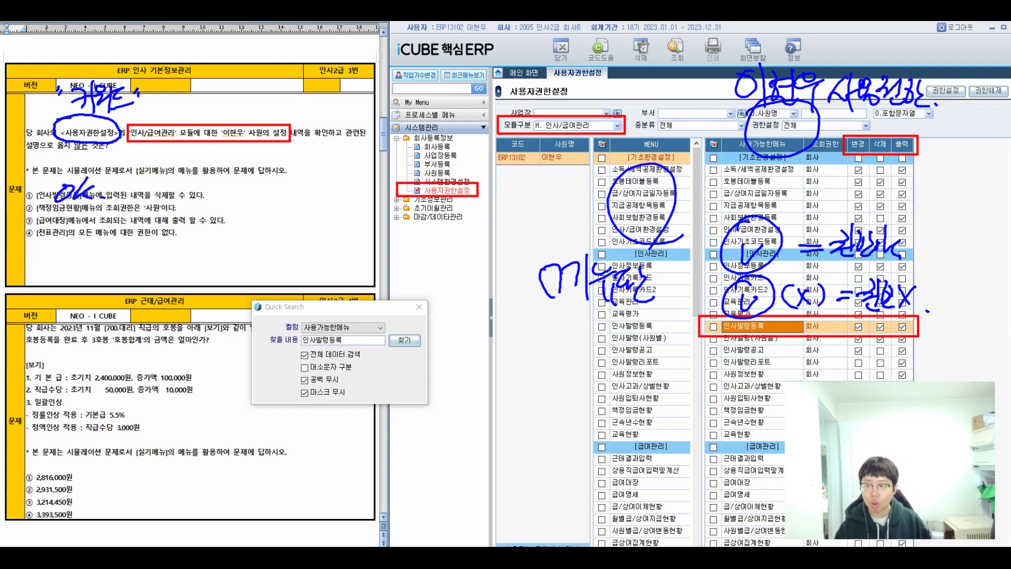
pyautogui.moveTo(374, 50); pyautogui.dragTo(1010, 477)
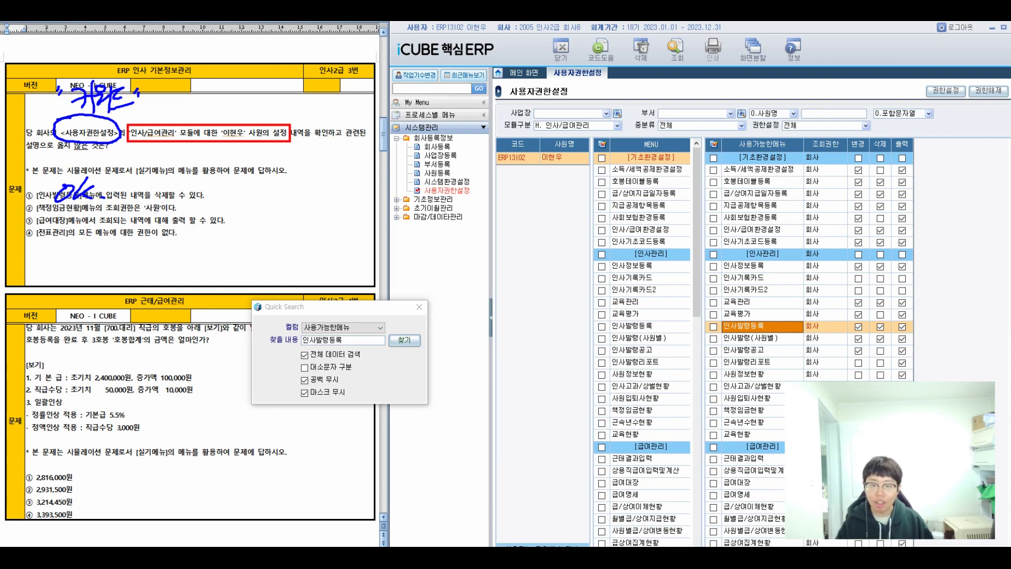
# Step: Find 책정임금현황 in the 사용가능한메뉴 column, outline its row and the 조회권한 header, and mark option ② "OK."
pyautogui.doubleClick(322, 340)
pyautogui.write('책정임금현황')
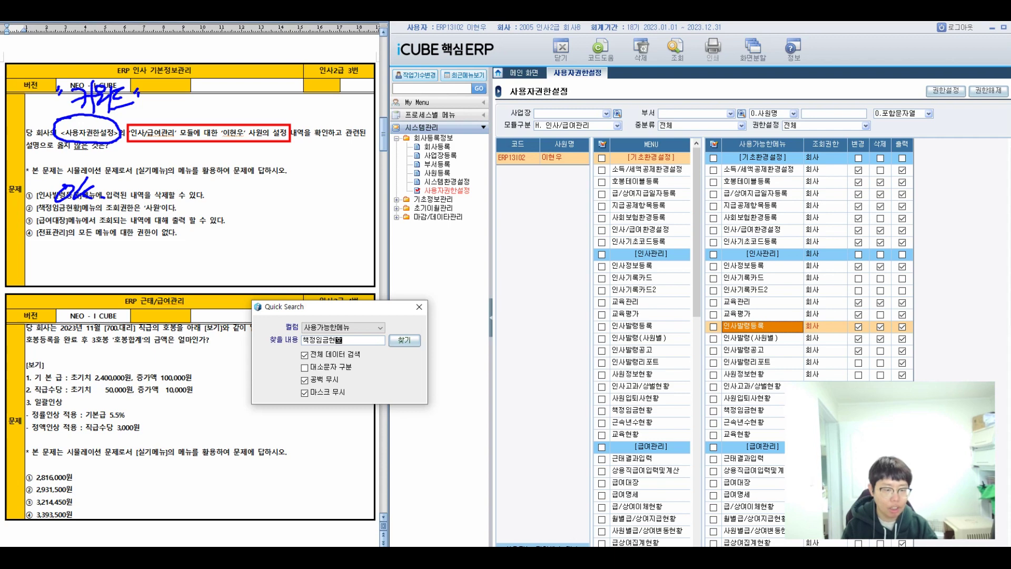
pyautogui.press('Return')
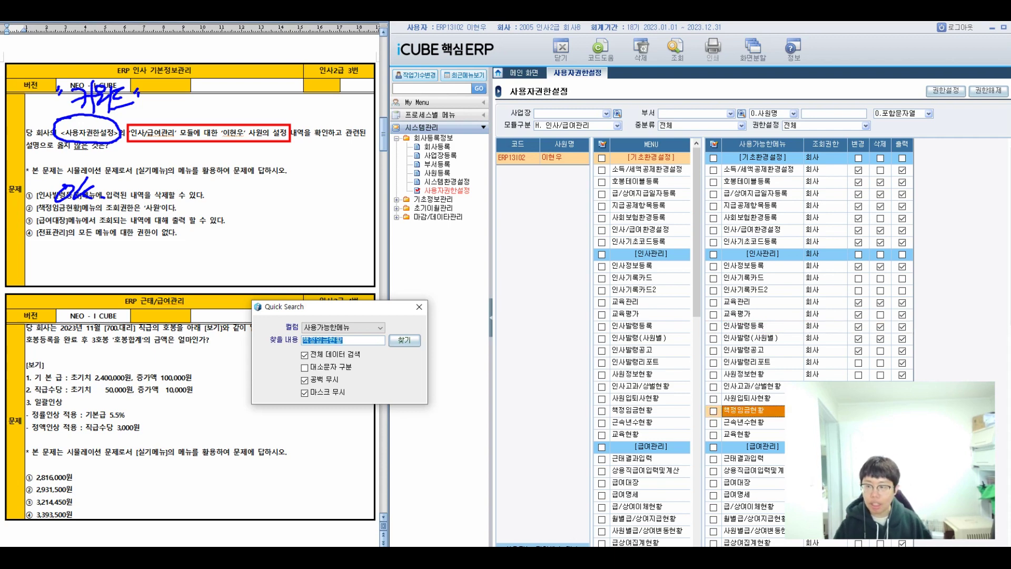
pyautogui.click(753, 411)
pyautogui.scroll(-4, 809, 349)
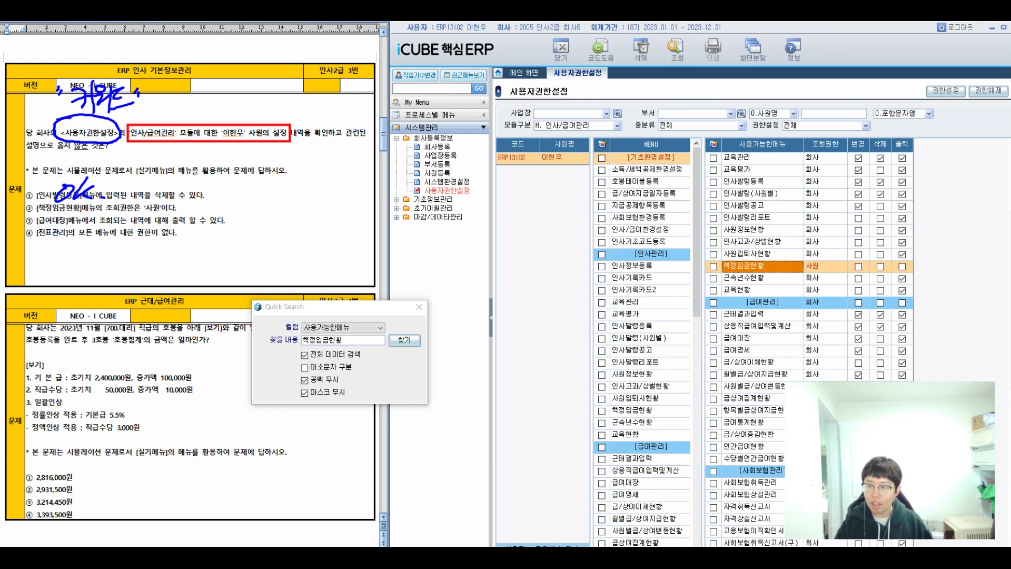
pyautogui.moveTo(799, 136); pyautogui.dragTo(848, 151)
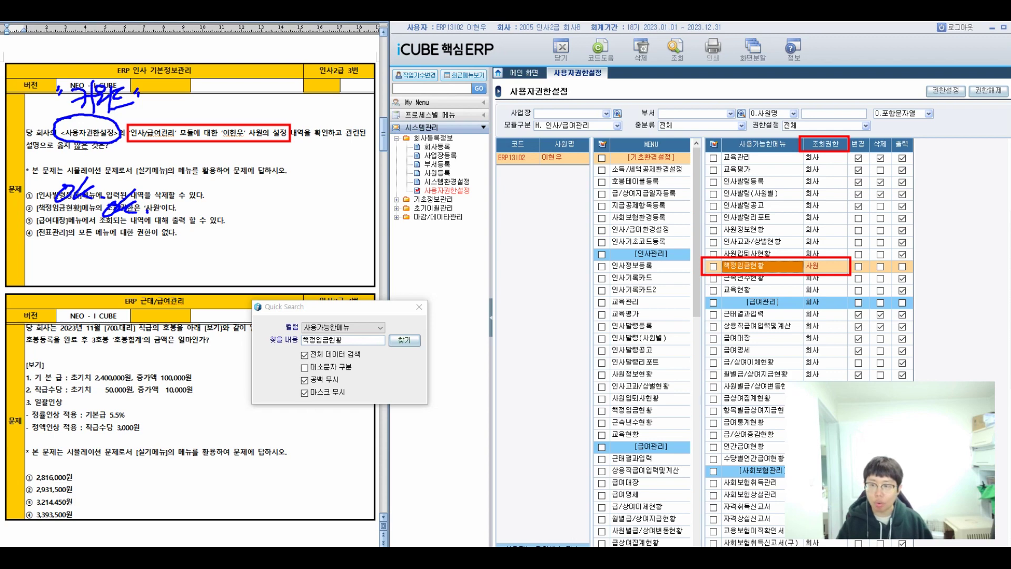
# Step: Remove the 책정임금현황 outlines, find 급여대장 in the 사용가능한메뉴 column, and outline its row and the 출력 header
pyautogui.hotkey('ctrl', 'z')
pyautogui.hotkey('ctrl', 'z')
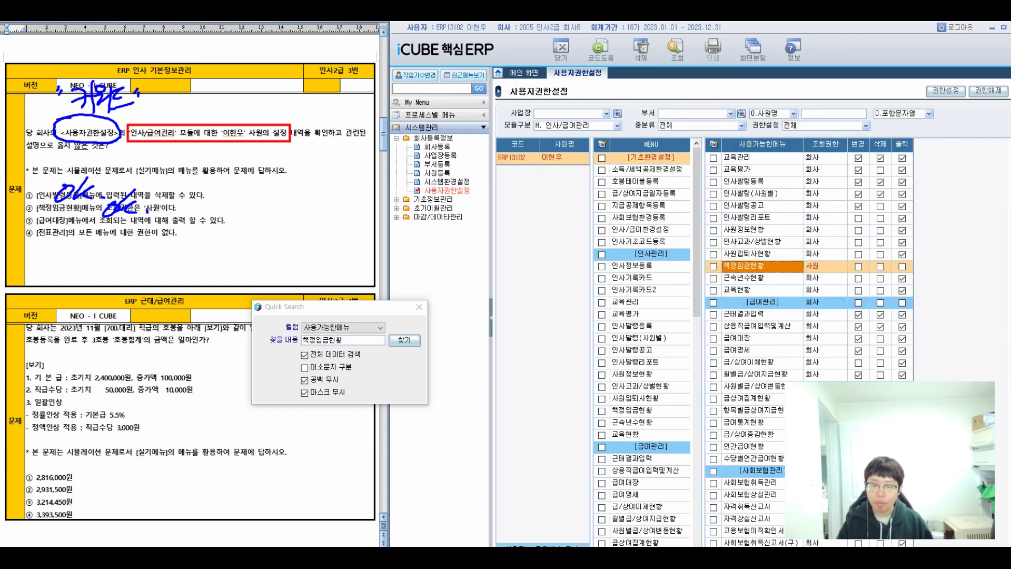
pyautogui.click(342, 340)
pyautogui.doubleClick(323, 339)
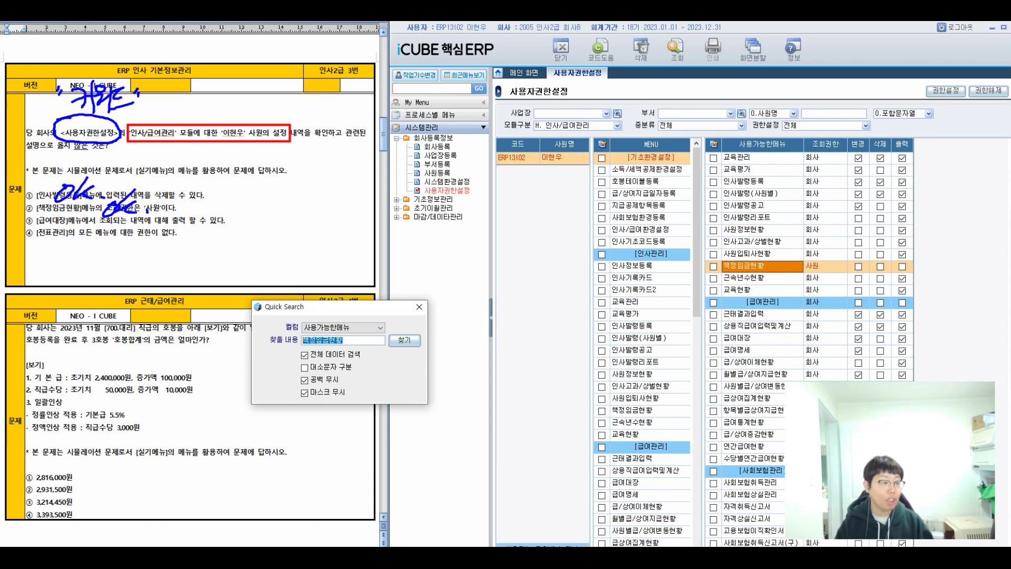
pyautogui.write('급여대장')
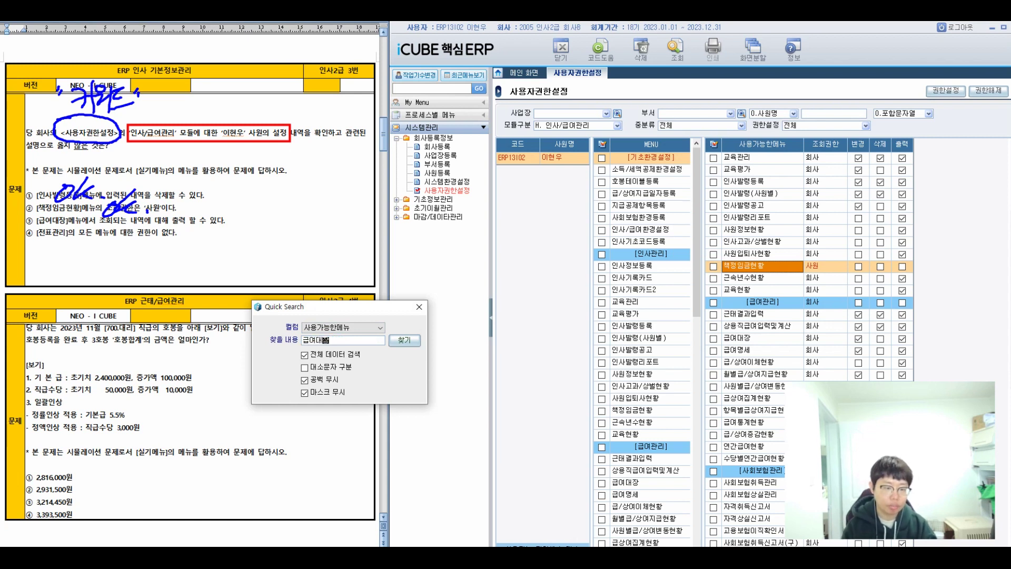
pyautogui.press('Return')
pyautogui.hotkey('ctrl', 'shift', '3')
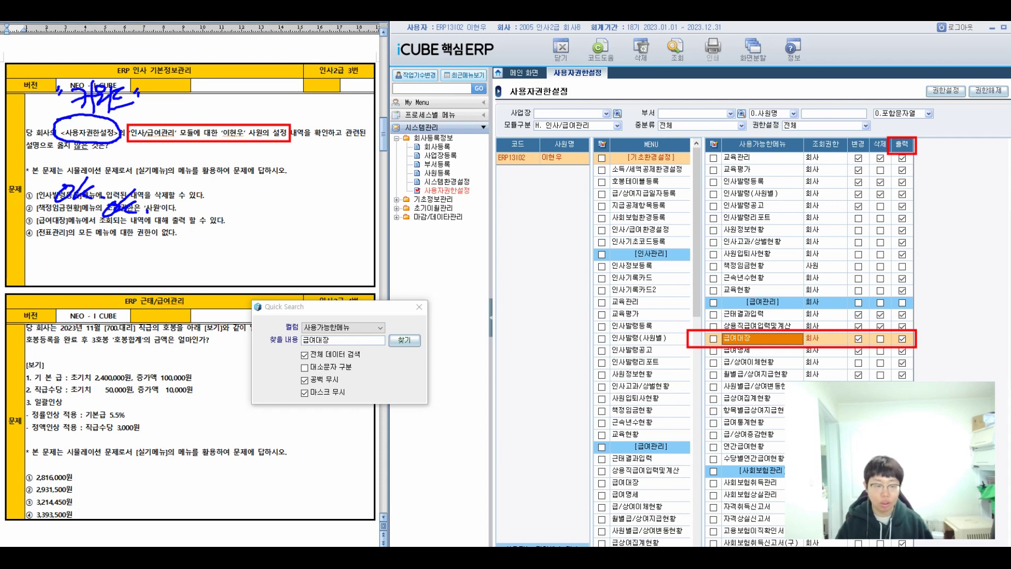
# Step: Link 출력 to the 급여대장 row with an arrow and "출력가능", mark option ③ "OK.", and clear the ERP-side annotations
pyautogui.moveTo(924, 142)
pyautogui.mouseDown()
pyautogui.moveTo(949, 236)
pyautogui.moveTo(917, 329)
pyautogui.mouseUp()
pyautogui.moveTo(839, 240); pyautogui.dragTo(846, 256)
pyautogui.moveTo(837, 262)
pyautogui.mouseDown()
pyautogui.moveTo(898, 285)
pyautogui.moveTo(915, 266)
pyautogui.moveTo(922, 290)
pyautogui.mouseUp()
pyautogui.moveTo(158, 213); pyautogui.dragTo(155, 227)
pyautogui.moveTo(170, 205); pyautogui.dragTo(184, 229)
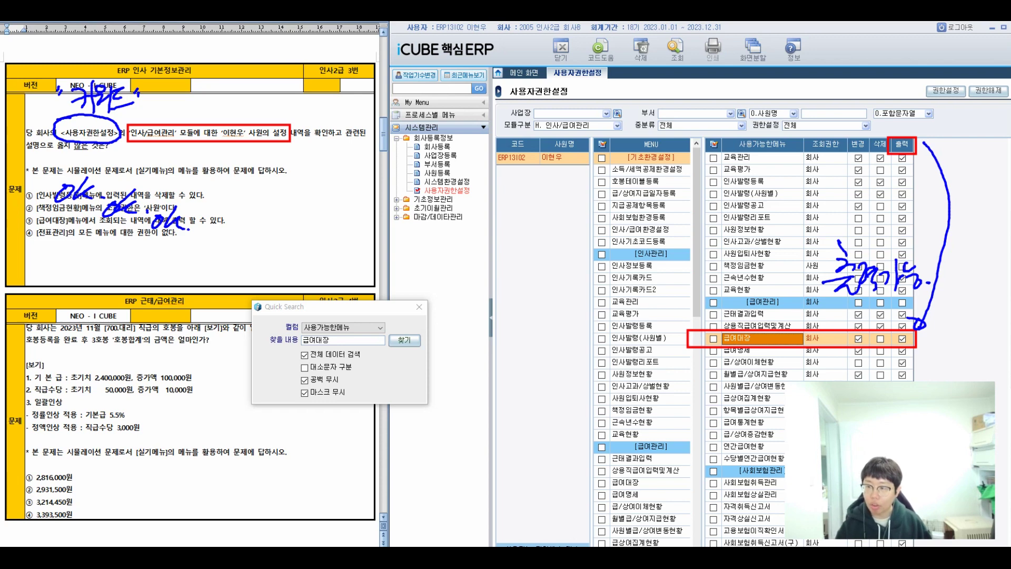
pyautogui.moveTo(642, 114); pyautogui.dragTo(951, 349)
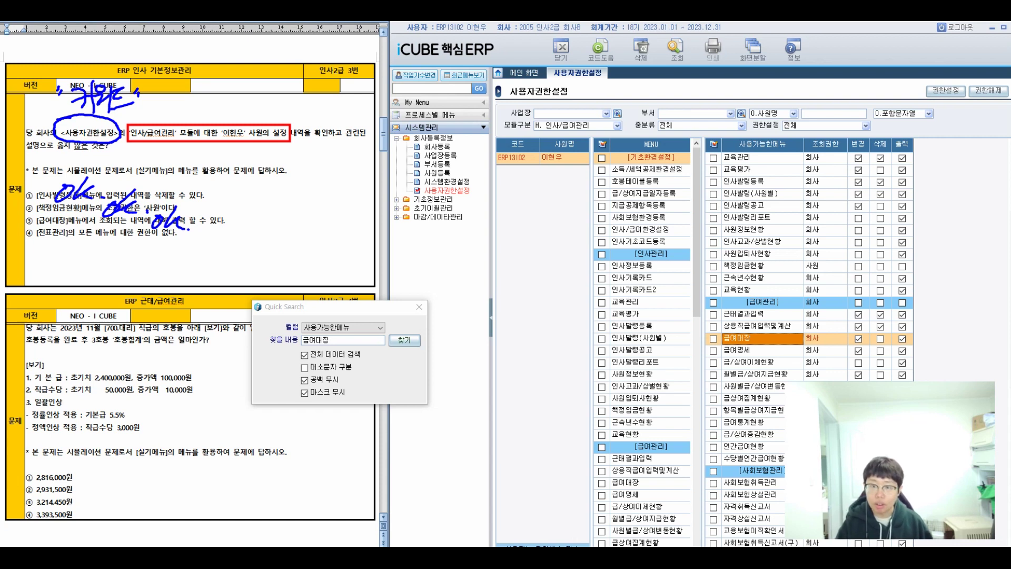
# Step: Find [전표관리] in the 사용가능한메뉴 column and outline the group with its three submenus
pyautogui.doubleClick(316, 340)
pyautogui.write('전표관리')
pyautogui.press('Return')
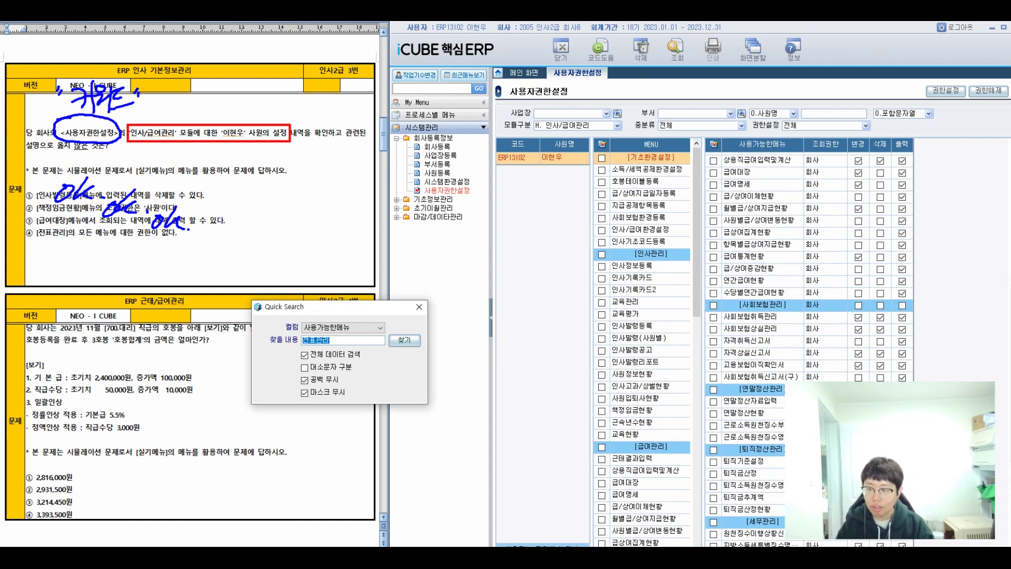
pyautogui.scroll(-6, 809, 348)
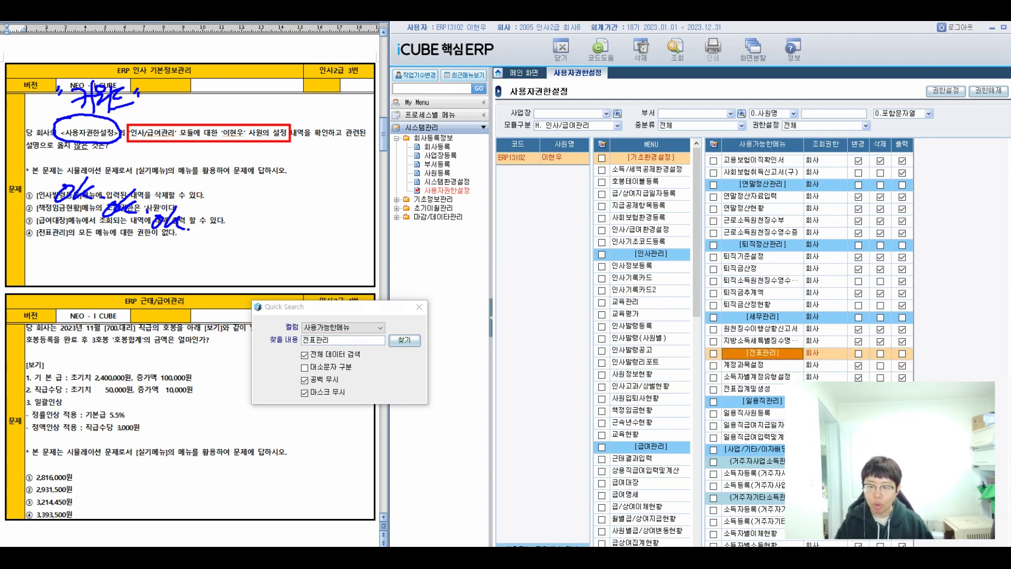
pyautogui.moveTo(700, 344)
pyautogui.mouseDown()
pyautogui.moveTo(795, 395)
pyautogui.moveTo(912, 396)
pyautogui.mouseUp()
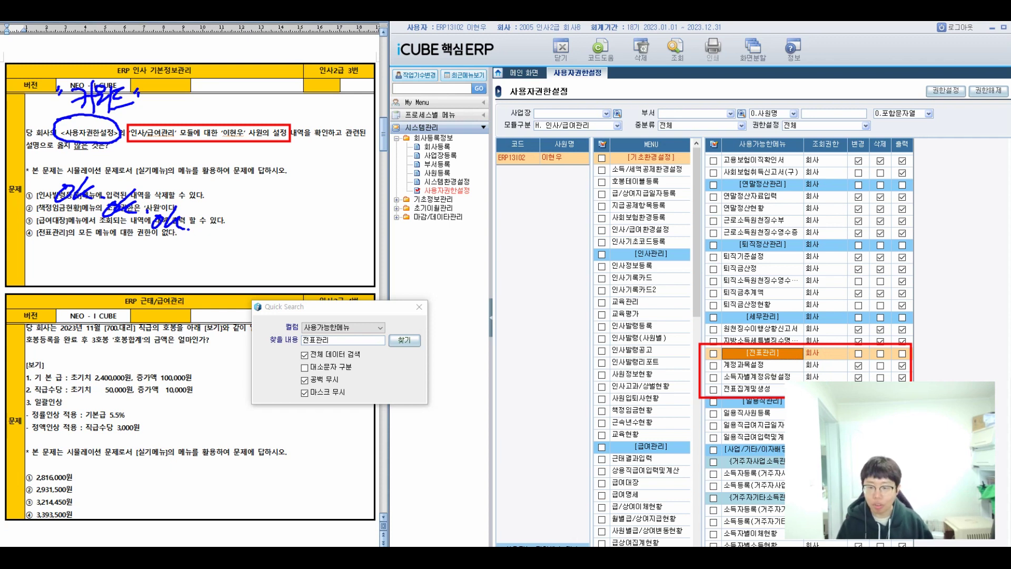
# Step: Draw an arrow from [전표관리] across the MENU list, write "권한X", and sketch a single hatched bar beneath it
pyautogui.moveTo(711, 332)
pyautogui.mouseDown()
pyautogui.moveTo(586, 299)
pyautogui.moveTo(597, 301)
pyautogui.mouseUp()
pyautogui.moveTo(496, 319); pyautogui.dragTo(504, 337)
pyautogui.moveTo(490, 343); pyautogui.dragTo(515, 336)
pyautogui.moveTo(501, 341); pyautogui.dragTo(496, 352)
pyautogui.moveTo(520, 321); pyautogui.dragTo(518, 351)
pyautogui.moveTo(506, 350); pyautogui.dragTo(527, 359)
pyautogui.moveTo(527, 338)
pyautogui.mouseDown()
pyautogui.moveTo(537, 328)
pyautogui.moveTo(541, 348)
pyautogui.mouseUp()
pyautogui.moveTo(533, 350); pyautogui.dragTo(550, 358)
pyautogui.moveTo(545, 332); pyautogui.dragTo(566, 354)
pyautogui.moveTo(475, 409)
pyautogui.mouseDown()
pyautogui.moveTo(568, 374)
pyautogui.moveTo(466, 415)
pyautogui.moveTo(475, 404)
pyautogui.mouseUp()
pyautogui.moveTo(501, 384)
pyautogui.mouseDown()
pyautogui.moveTo(485, 405)
pyautogui.moveTo(502, 401)
pyautogui.mouseUp()
pyautogui.moveTo(529, 383)
pyautogui.mouseDown()
pyautogui.moveTo(514, 397)
pyautogui.moveTo(529, 397)
pyautogui.mouseUp()
pyautogui.moveTo(552, 379); pyautogui.dragTo(539, 395)
pyautogui.moveTo(555, 379)
pyautogui.mouseDown()
pyautogui.moveTo(548, 392)
pyautogui.moveTo(558, 390)
pyautogui.mouseUp()
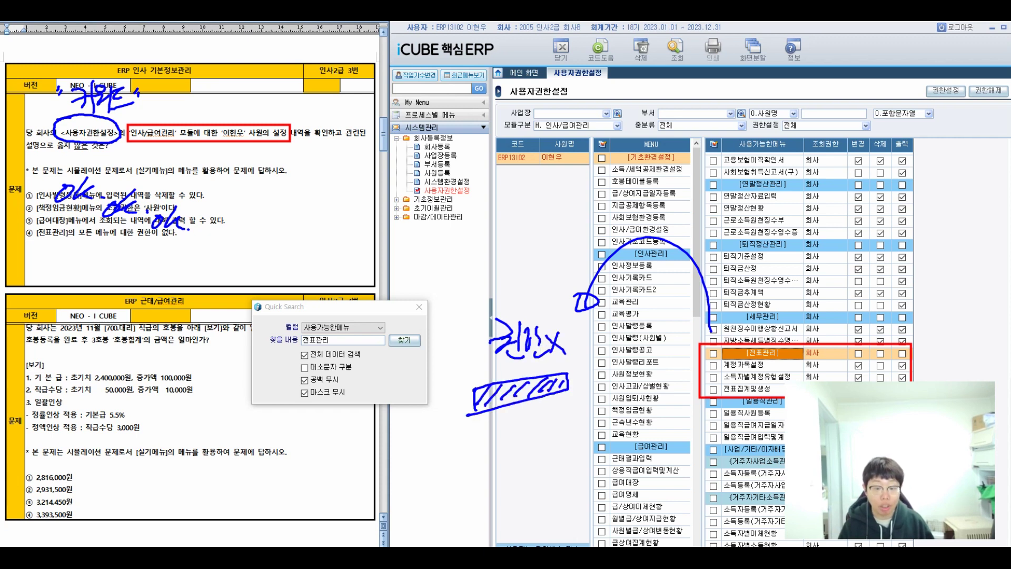
# Step: Write "권한O" below the single hatched bar and sketch a hatched heading bar with empty submenu boxes around it
pyautogui.moveTo(492, 423)
pyautogui.mouseDown()
pyautogui.moveTo(504, 446)
pyautogui.moveTo(511, 440)
pyautogui.mouseUp()
pyautogui.moveTo(510, 424); pyautogui.dragTo(516, 451)
pyautogui.moveTo(512, 430); pyautogui.dragTo(533, 452)
pyautogui.moveTo(539, 430); pyautogui.dragTo(540, 446)
pyautogui.moveTo(481, 488)
pyautogui.mouseDown()
pyautogui.moveTo(546, 452)
pyautogui.moveTo(468, 493)
pyautogui.moveTo(500, 465)
pyautogui.mouseUp()
pyautogui.moveTo(497, 480); pyautogui.dragTo(520, 465)
pyautogui.moveTo(525, 470); pyautogui.dragTo(561, 453)
pyautogui.moveTo(567, 458); pyautogui.dragTo(583, 447)
pyautogui.moveTo(480, 494)
pyautogui.mouseDown()
pyautogui.moveTo(484, 527)
pyautogui.moveTo(590, 473)
pyautogui.moveTo(485, 529)
pyautogui.moveTo(501, 546)
pyautogui.mouseUp()
pyautogui.moveTo(580, 504); pyautogui.dragTo(582, 534)
pyautogui.moveTo(499, 544); pyautogui.dragTo(581, 538)
pyautogui.moveTo(581, 493); pyautogui.dragTo(589, 466)
pyautogui.moveTo(585, 463)
pyautogui.mouseDown()
pyautogui.moveTo(638, 458)
pyautogui.moveTo(585, 495)
pyautogui.mouseUp()
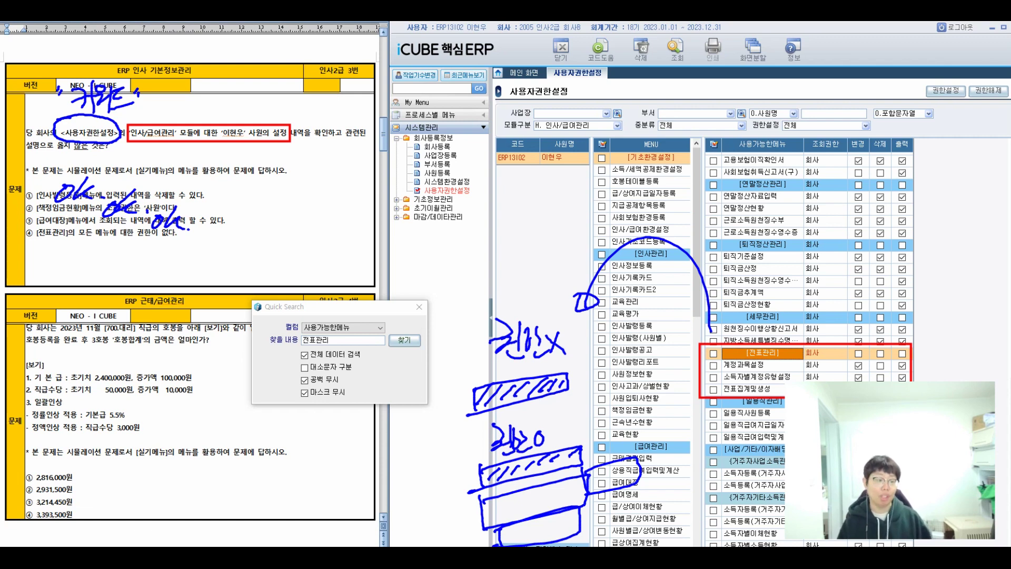
# Step: Tick option ④ of question 3 and write a correction with an arrow beneath its underlined "없다"
pyautogui.moveTo(33, 213); pyautogui.dragTo(30, 236)
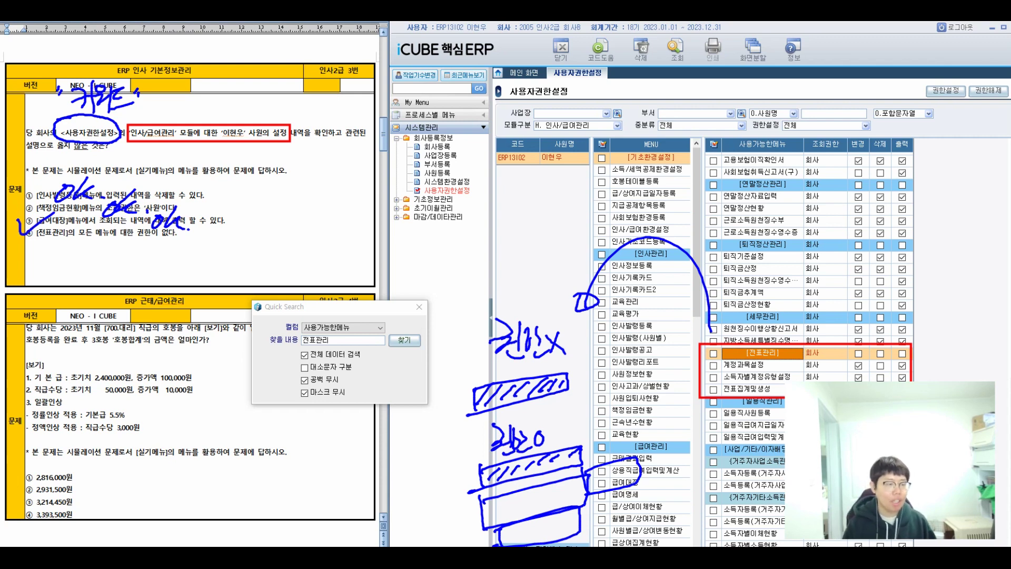
pyautogui.moveTo(143, 247); pyautogui.dragTo(196, 229)
pyautogui.moveTo(154, 234)
pyautogui.mouseDown()
pyautogui.moveTo(175, 264)
pyautogui.moveTo(141, 271)
pyautogui.mouseUp()
pyautogui.moveTo(148, 259); pyautogui.dragTo(150, 278)
pyautogui.moveTo(138, 279)
pyautogui.mouseDown()
pyautogui.moveTo(126, 292)
pyautogui.moveTo(146, 287)
pyautogui.mouseUp()
pyautogui.moveTo(135, 290); pyautogui.dragTo(162, 281)
pyautogui.moveTo(164, 247); pyautogui.dragTo(166, 302)
pyautogui.moveTo(164, 277)
pyautogui.mouseDown()
pyautogui.moveTo(182, 275)
pyautogui.moveTo(181, 289)
pyautogui.mouseUp()
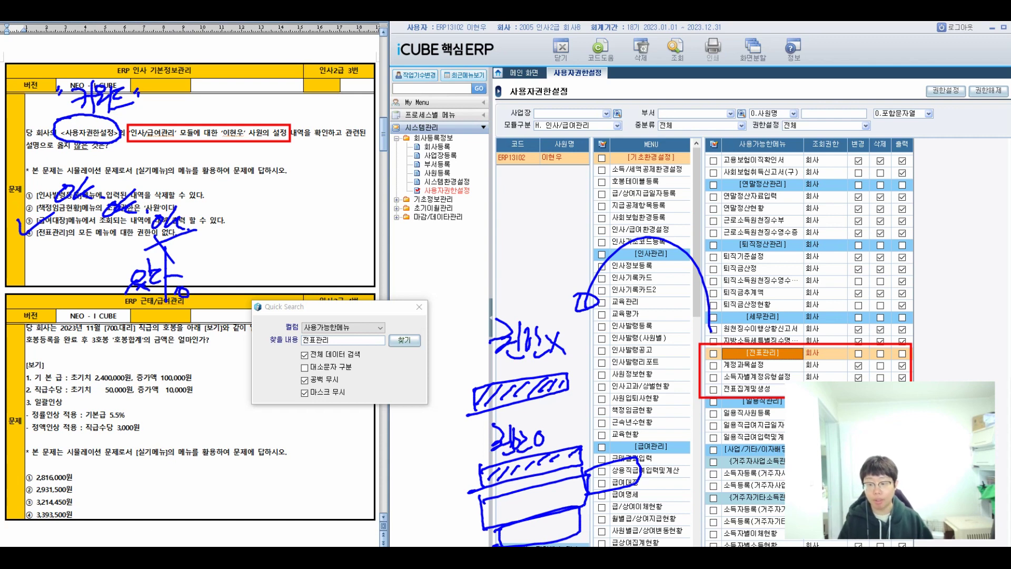
# Step: Handwrite the closing note for question 3 at the upper end of its question box
pyautogui.moveTo(369, 76); pyautogui.dragTo(346, 107)
pyautogui.moveTo(384, 57)
pyautogui.mouseDown()
pyautogui.moveTo(341, 138)
pyautogui.moveTo(393, 58)
pyautogui.mouseUp()
pyautogui.moveTo(295, 90); pyautogui.dragTo(331, 88)
pyautogui.moveTo(283, 99); pyautogui.dragTo(304, 97)
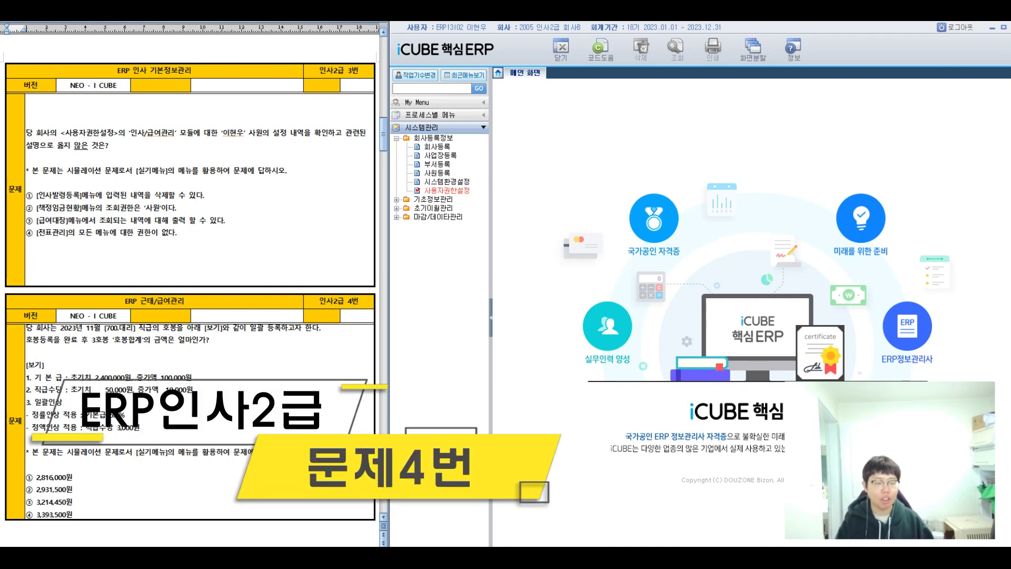
# Step: Expand the 인사/급여관리 module and its 기초환경설정 and 인사관리 folders
pyautogui.click(427, 140)
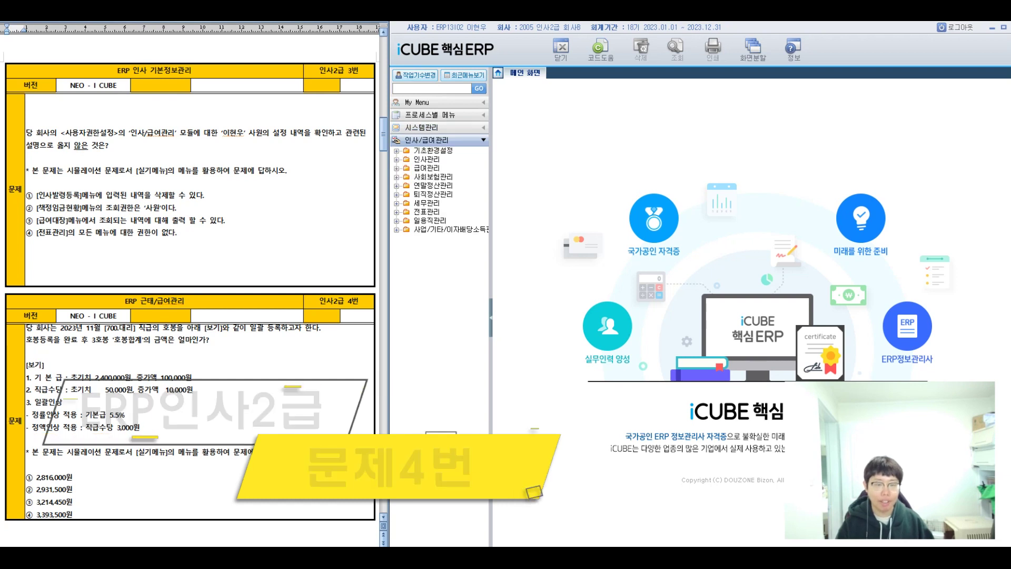
pyautogui.click(433, 151)
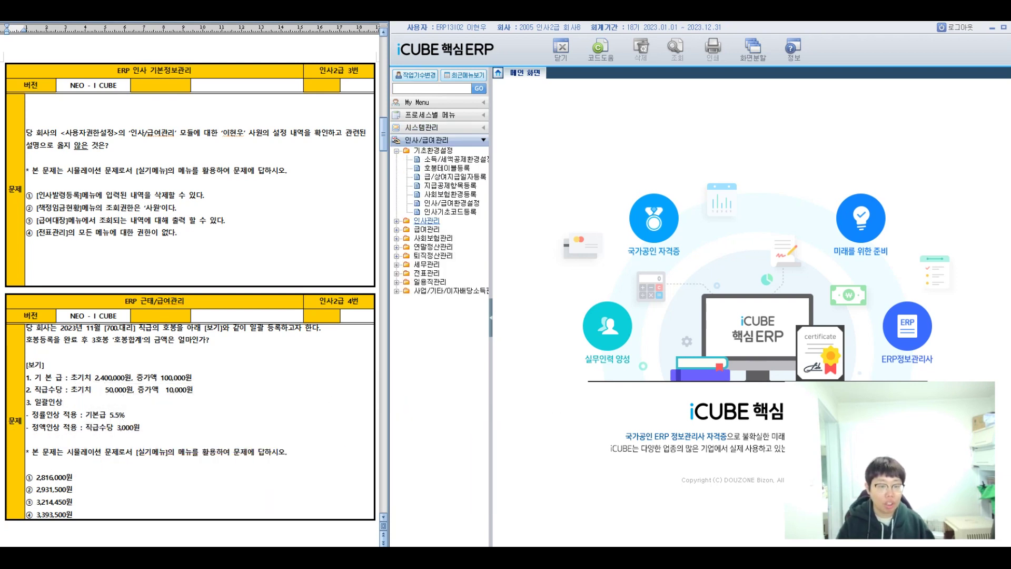
pyautogui.click(397, 220)
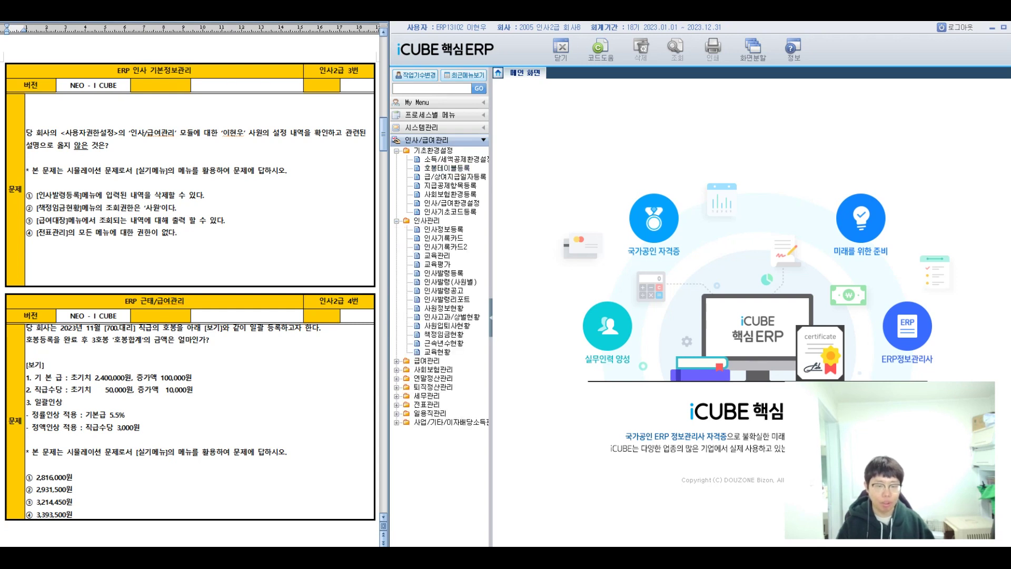
# Step: Handwrite "호봉테이블등록" above question 4 and connect it with a line to the boxed word 호봉
pyautogui.click(178, 339)
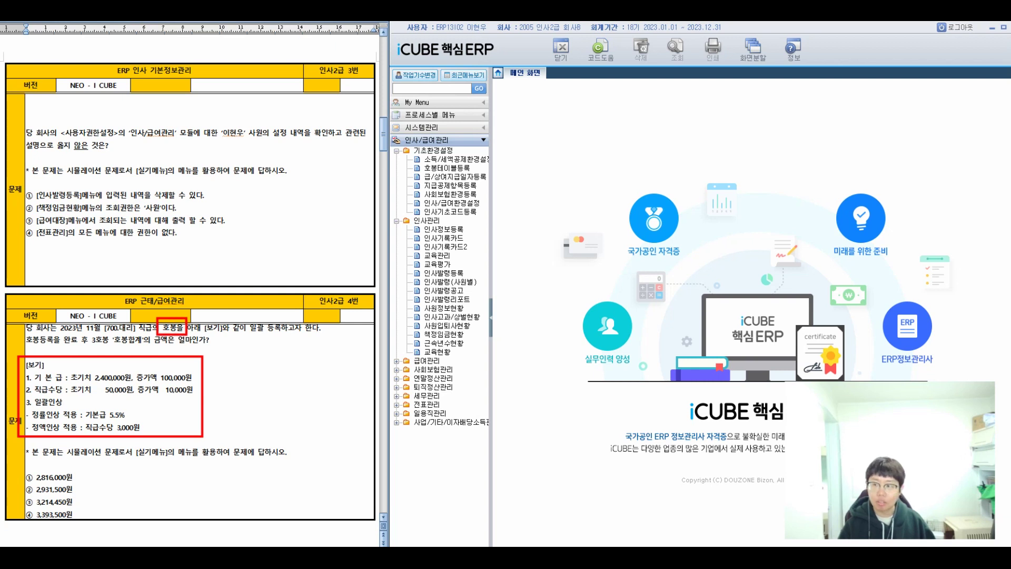
pyautogui.moveTo(196, 268); pyautogui.dragTo(154, 310)
pyautogui.moveTo(126, 236)
pyautogui.mouseDown()
pyautogui.moveTo(132, 249)
pyautogui.moveTo(142, 231)
pyautogui.mouseUp()
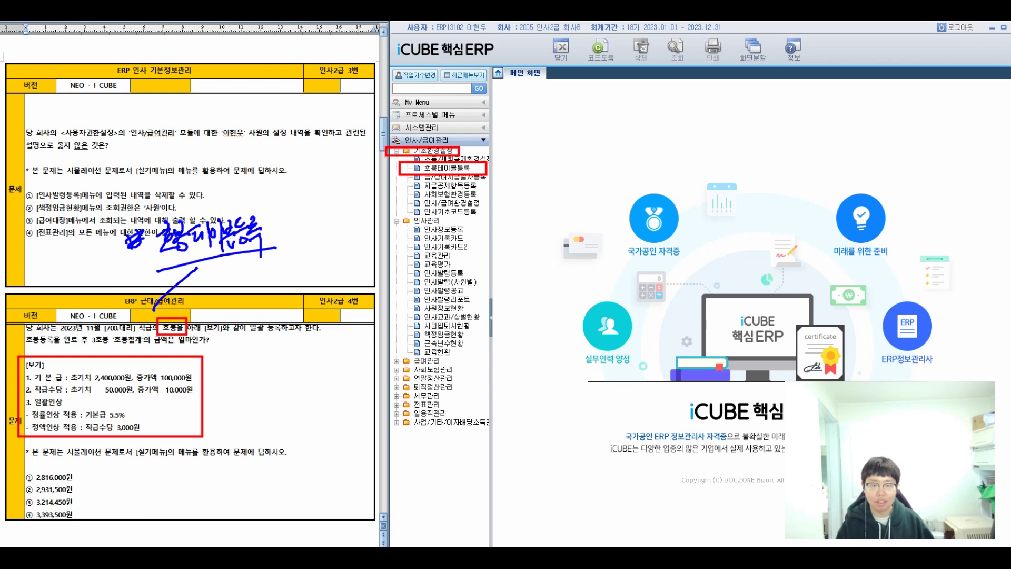
# Step: Open 호봉테이블등록, choose position 700 대리, and add a 호봉이력 row starting 2023/11, comparing it with the 2020/01 row
pyautogui.click(446, 168)
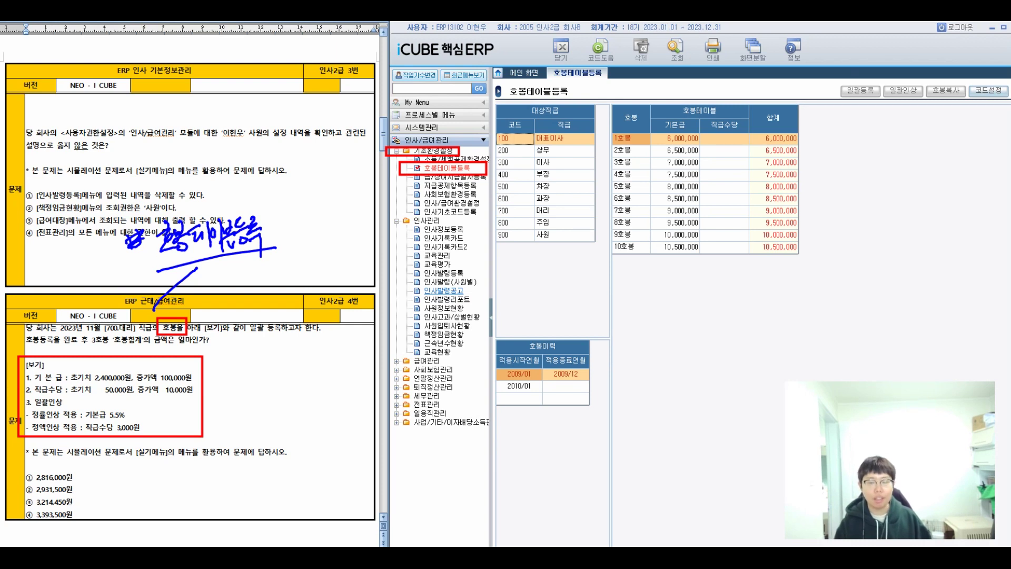
pyautogui.click(543, 210)
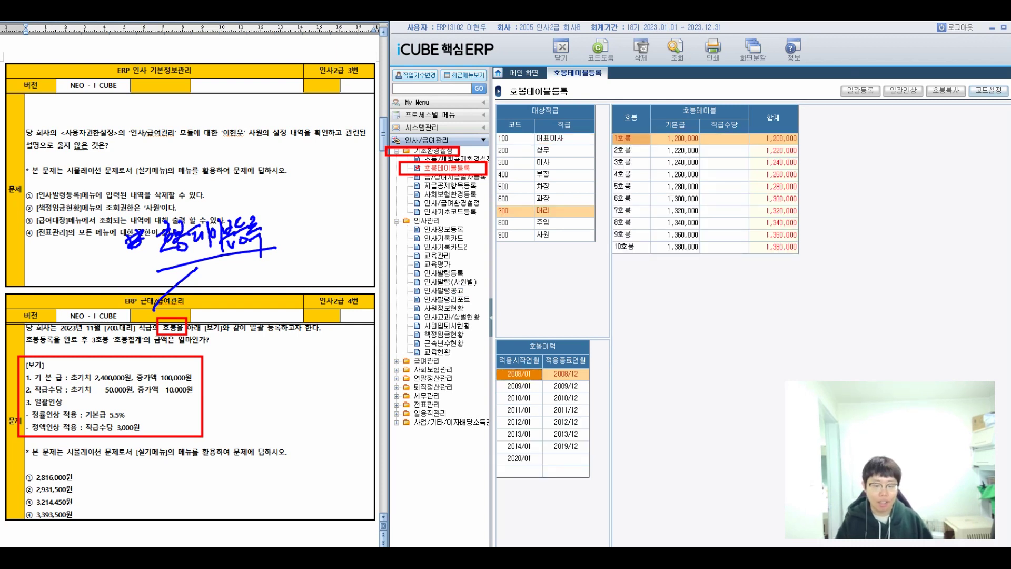
pyautogui.click(519, 471)
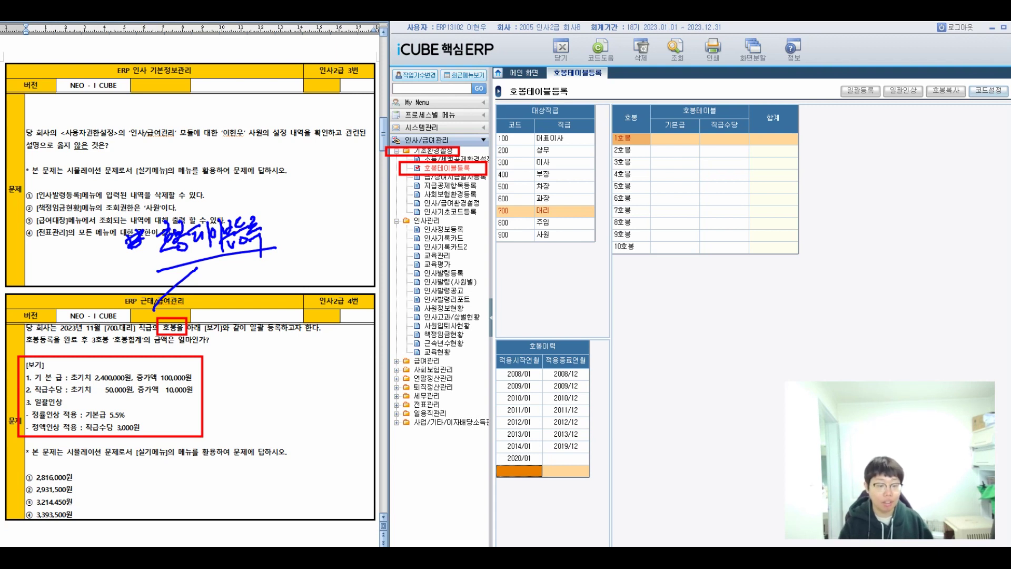
pyautogui.write('2023/11')
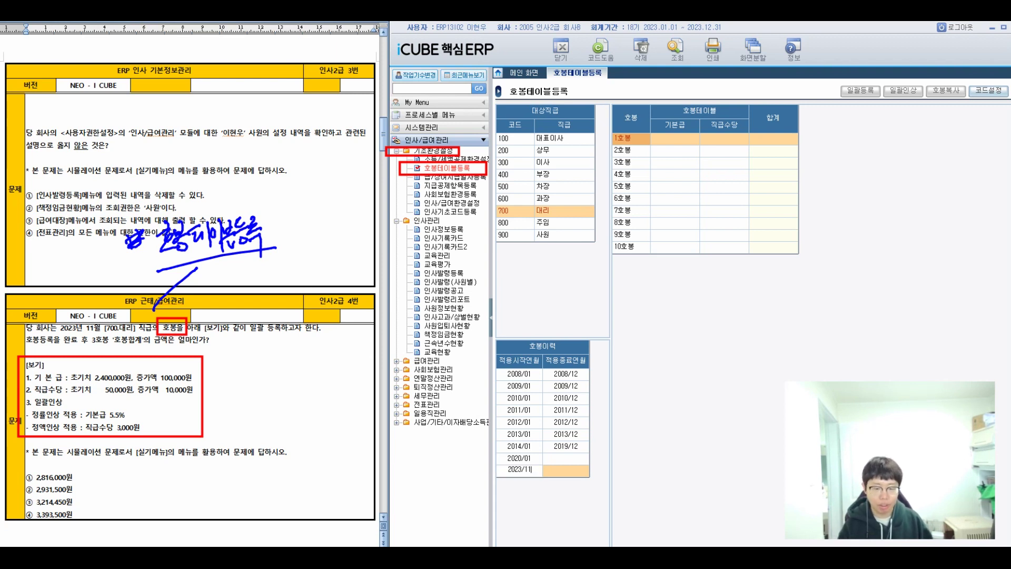
pyautogui.press('Return')
pyautogui.click(519, 458)
pyautogui.click(519, 470)
pyautogui.click(518, 458)
pyautogui.click(519, 470)
pyautogui.click(518, 458)
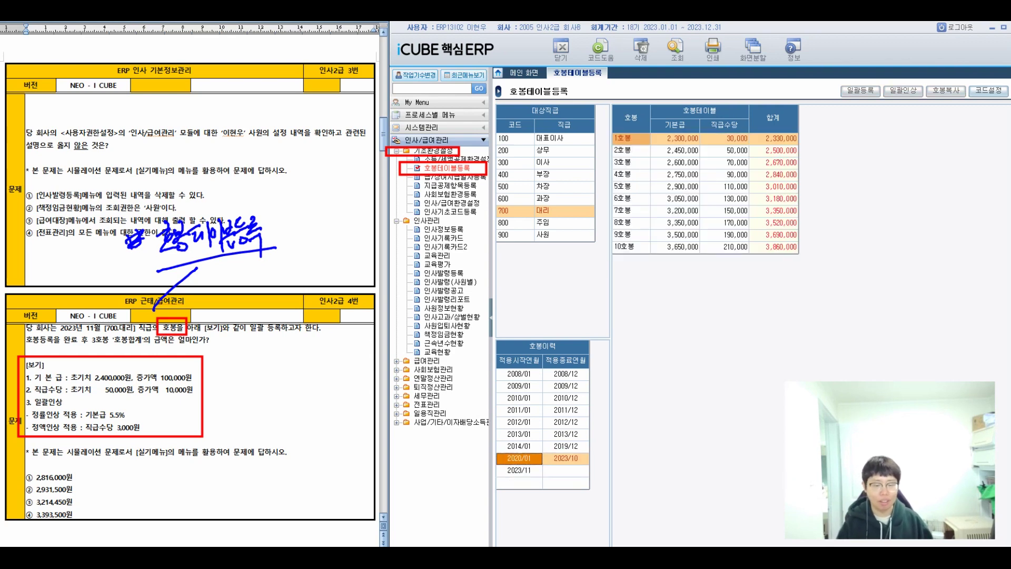
pyautogui.click(519, 470)
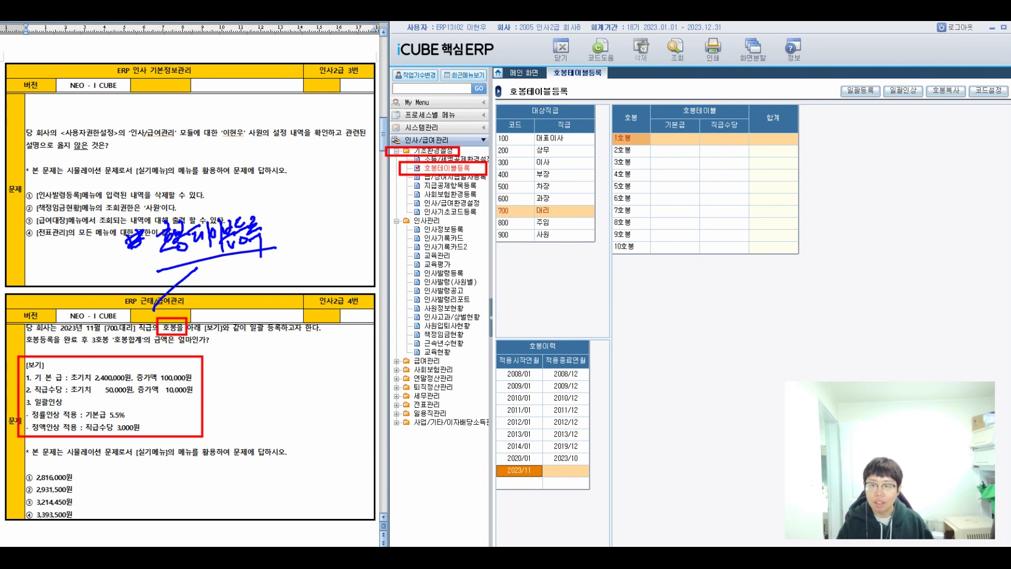
# Step: Enter 기본급 2,400,000 and 직급수당 50,000 for 1호봉, and 2,500,000 and 60,000 for 2호봉, row by row
pyautogui.click(674, 138)
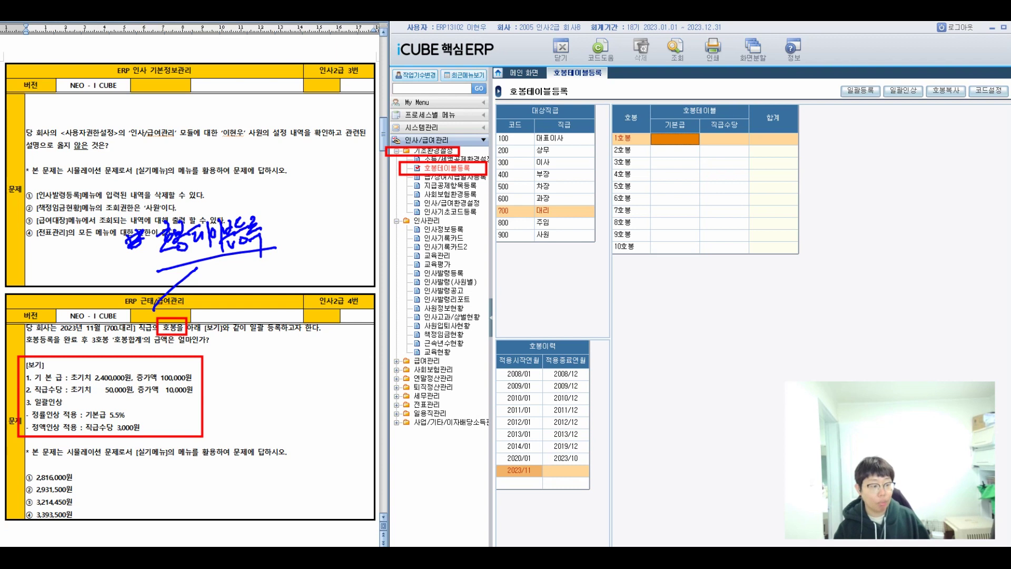
pyautogui.write('2400000')
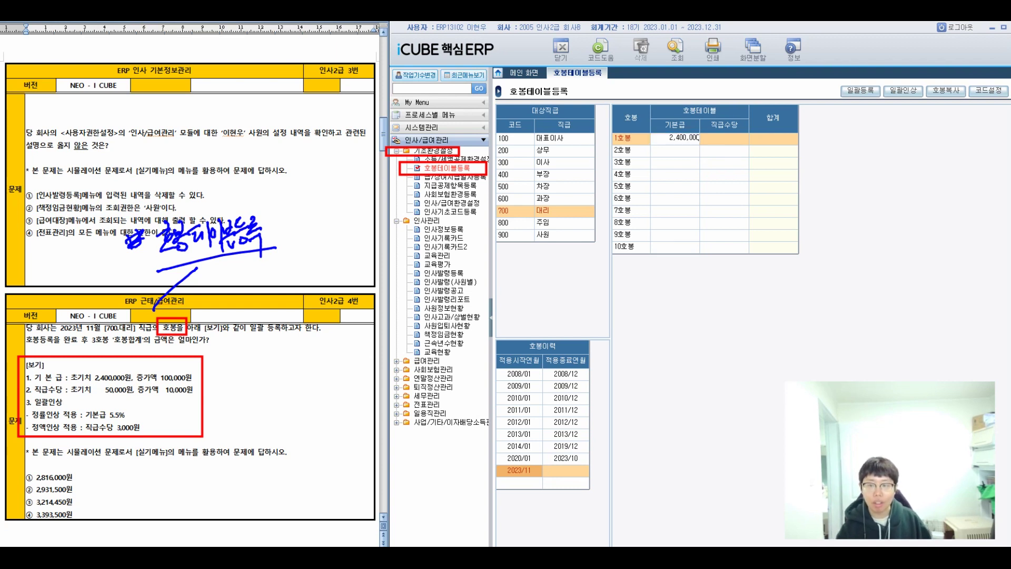
pyautogui.press('Return')
pyautogui.write('50000')
pyautogui.press('Return')
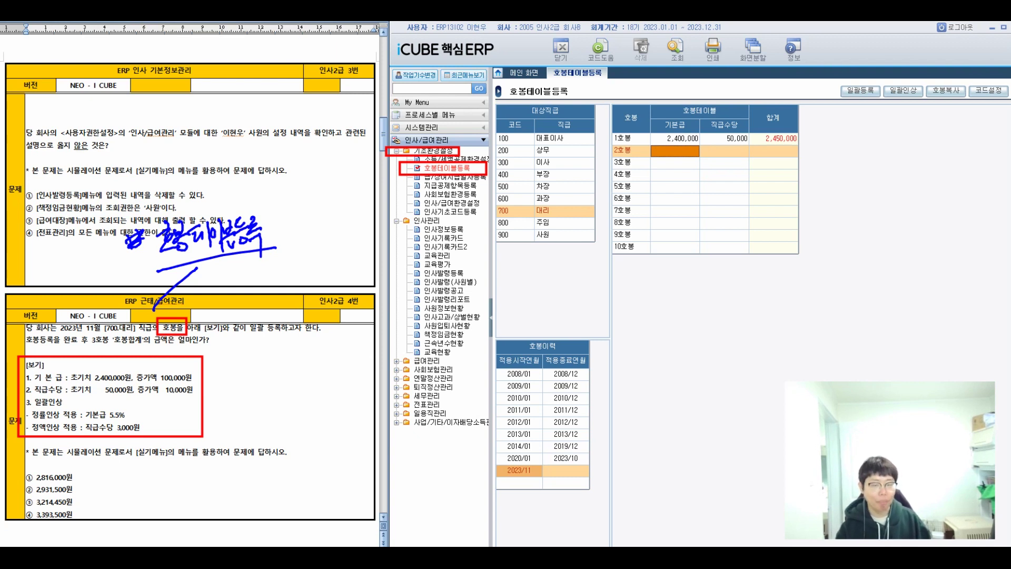
pyautogui.write('2500000')
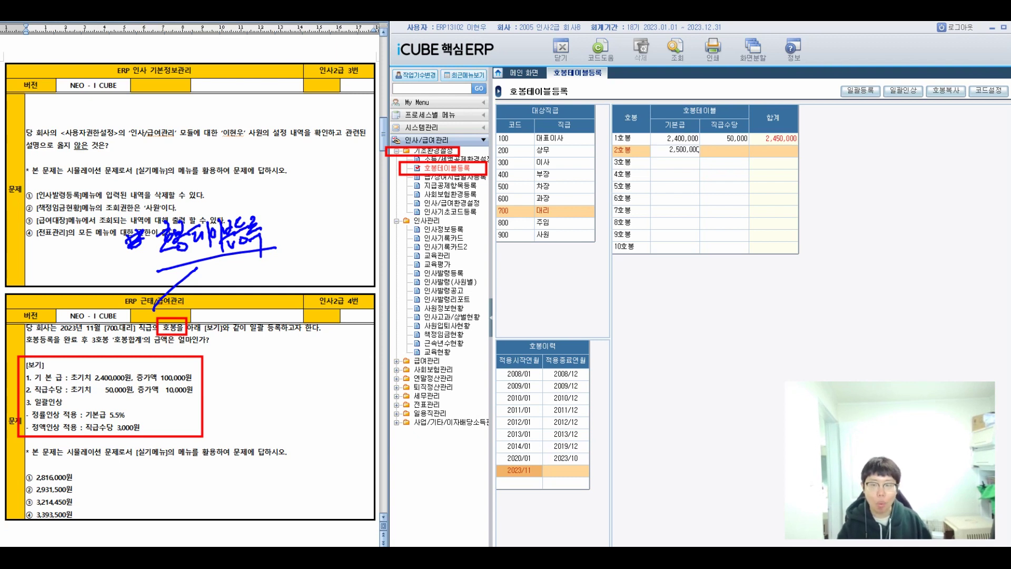
pyautogui.press('Return')
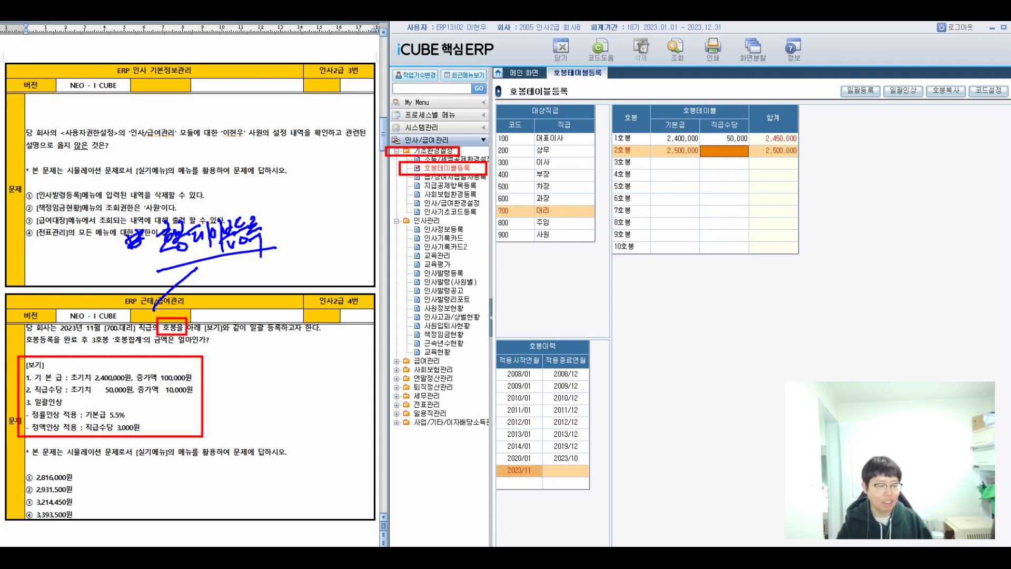
pyautogui.write('60000')
pyautogui.press('Return')
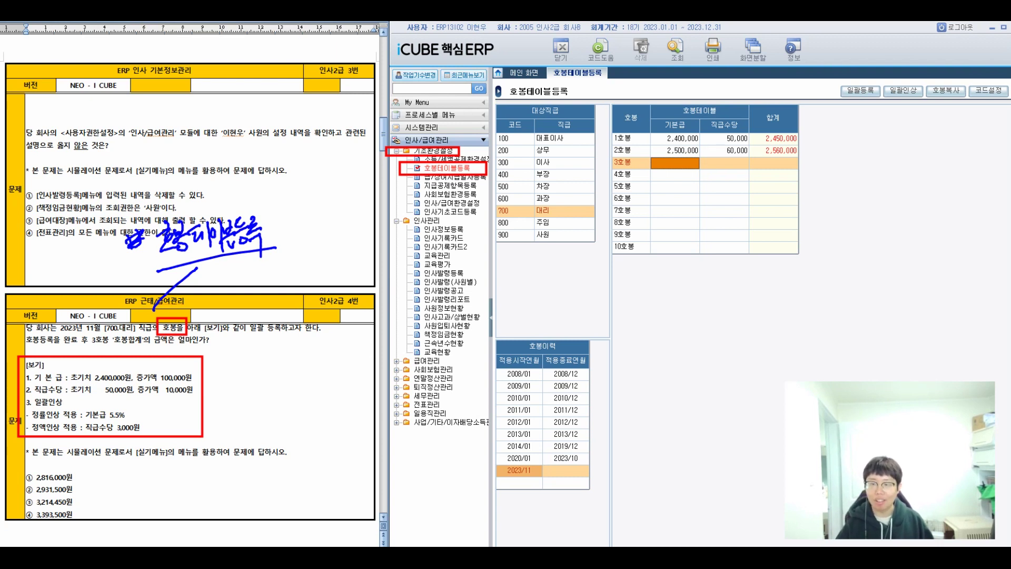
# Step: Draw a large X across the 호봉테이블 and mark 일괄등록 as circled ① and 일괄인상 as circled ②
pyautogui.moveTo(756, 104); pyautogui.dragTo(648, 254)
pyautogui.moveTo(642, 121); pyautogui.dragTo(732, 280)
pyautogui.moveTo(869, 72)
pyautogui.mouseDown()
pyautogui.moveTo(832, 100)
pyautogui.moveTo(872, 74)
pyautogui.mouseUp()
pyautogui.moveTo(850, 39)
pyautogui.mouseDown()
pyautogui.moveTo(852, 64)
pyautogui.moveTo(906, 72)
pyautogui.moveTo(890, 71)
pyautogui.moveTo(926, 60)
pyautogui.mouseUp()
pyautogui.moveTo(919, 33)
pyautogui.mouseDown()
pyautogui.moveTo(934, 50)
pyautogui.moveTo(903, 31)
pyautogui.mouseUp()
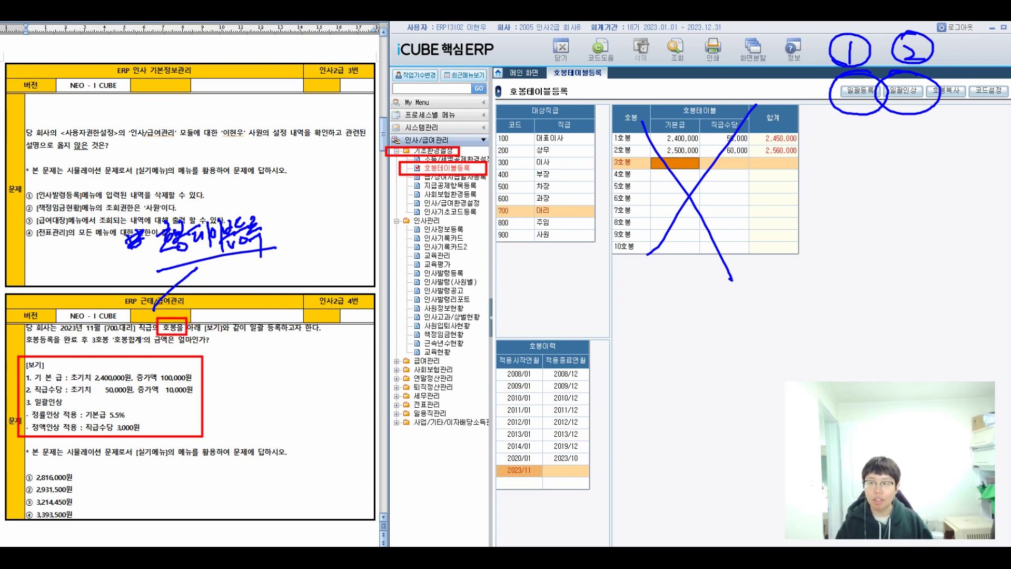
# Step: Start the 호봉일괄등록 for 1호봉 to 10호봉 with 기본급 초기치 2,400,000 and 증가액 100,000
pyautogui.click(860, 91)
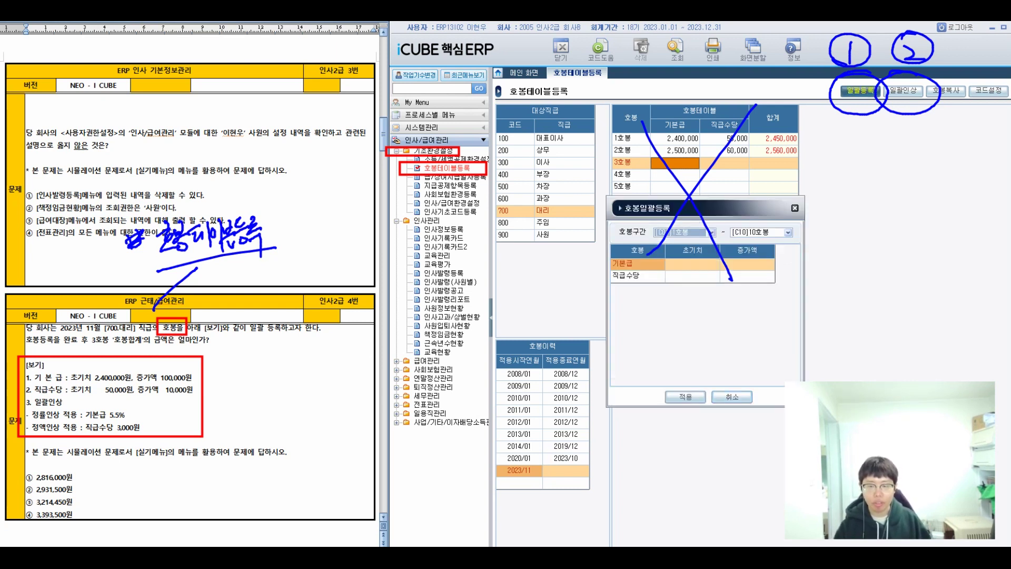
pyautogui.moveTo(700, 208); pyautogui.dragTo(450, 245)
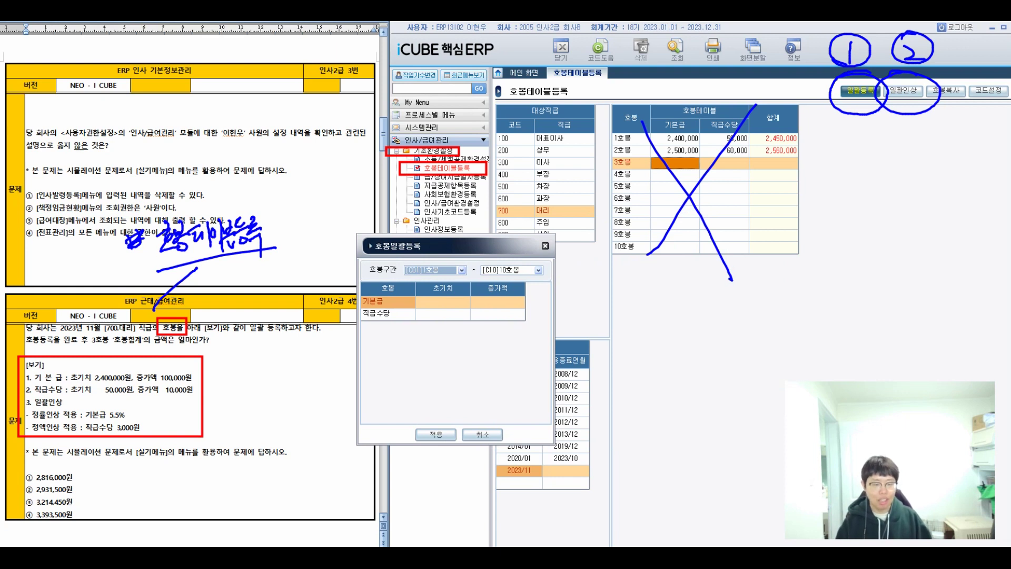
pyautogui.click(443, 302)
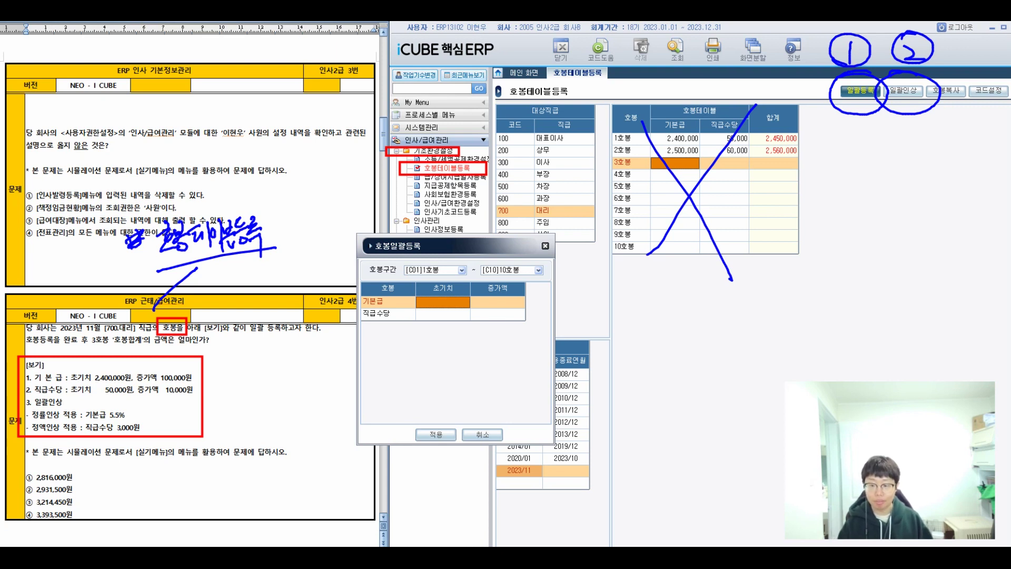
pyautogui.write('2400000')
pyautogui.press('Return')
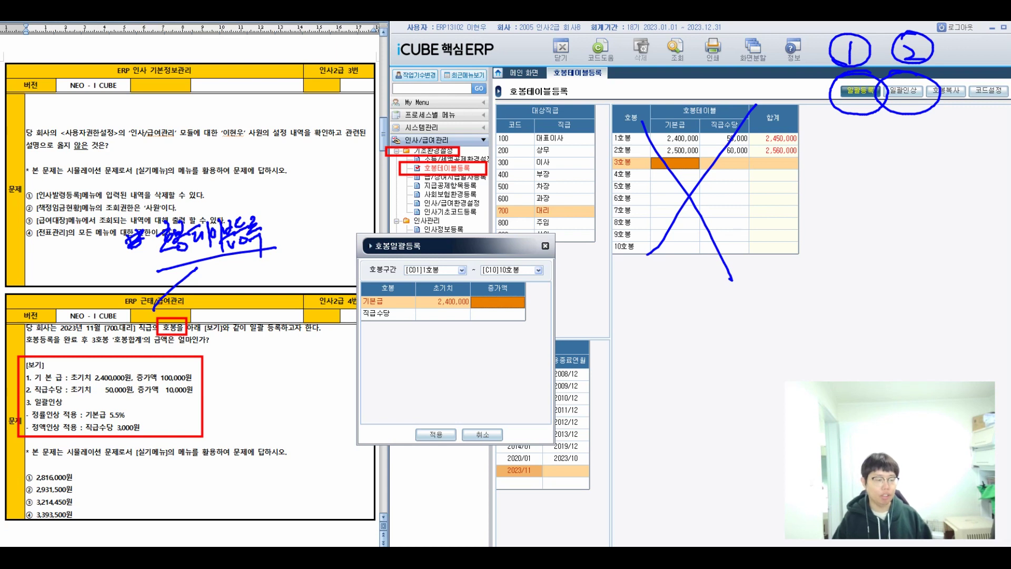
pyautogui.write('1000000')
pyautogui.press('Return')
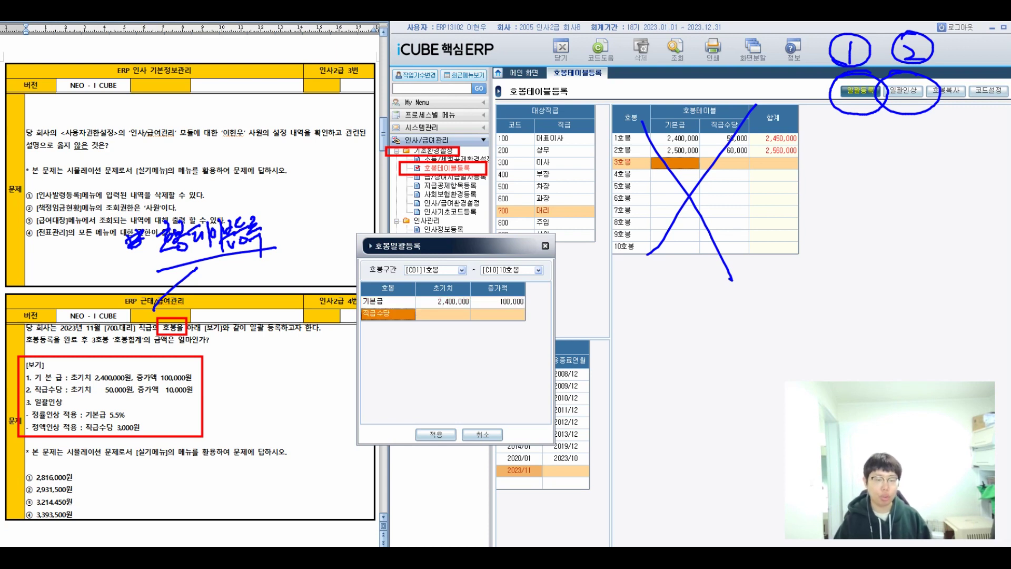
# Step: Set 직급수당 to 초기치 50,000 and 증가액 10,000, and apply the bulk registration
pyautogui.write('50000')
pyautogui.press('Return')
pyautogui.write('100000')
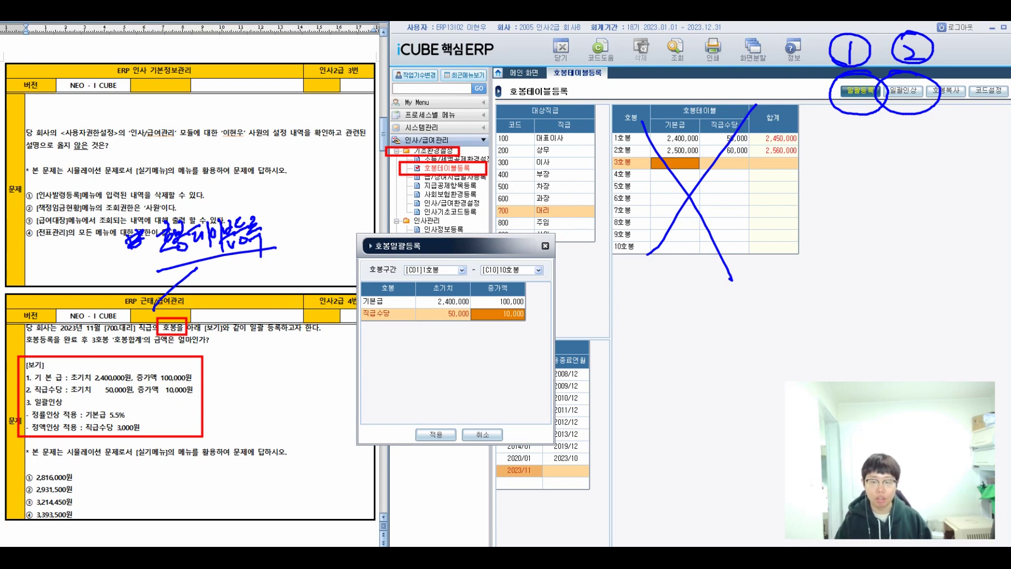
pyautogui.click(436, 434)
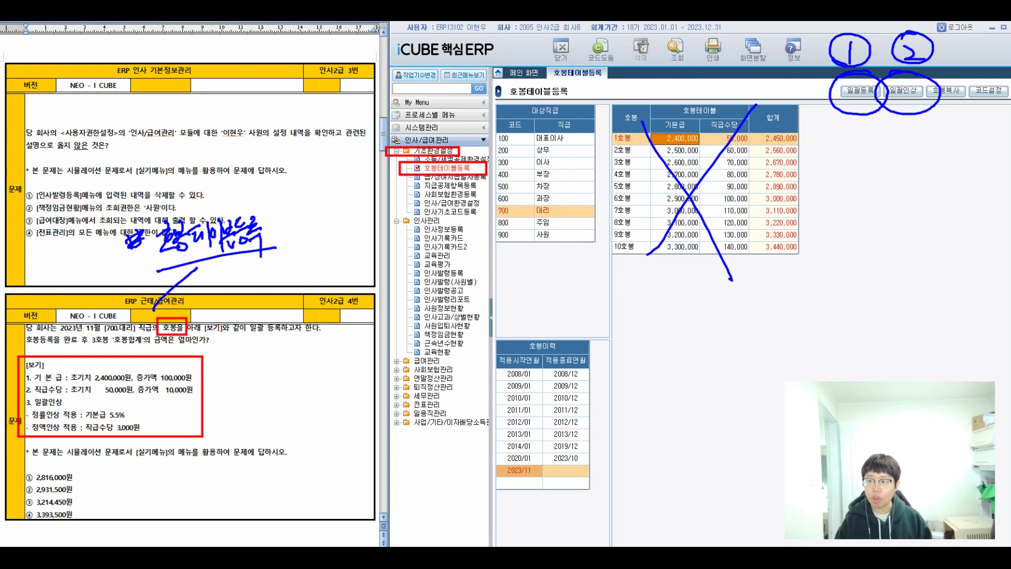
# Step: Erase the X over the 호봉테이블 and go through its rows from 1호봉 down to 10호봉
pyautogui.moveTo(610, 86); pyautogui.dragTo(813, 309)
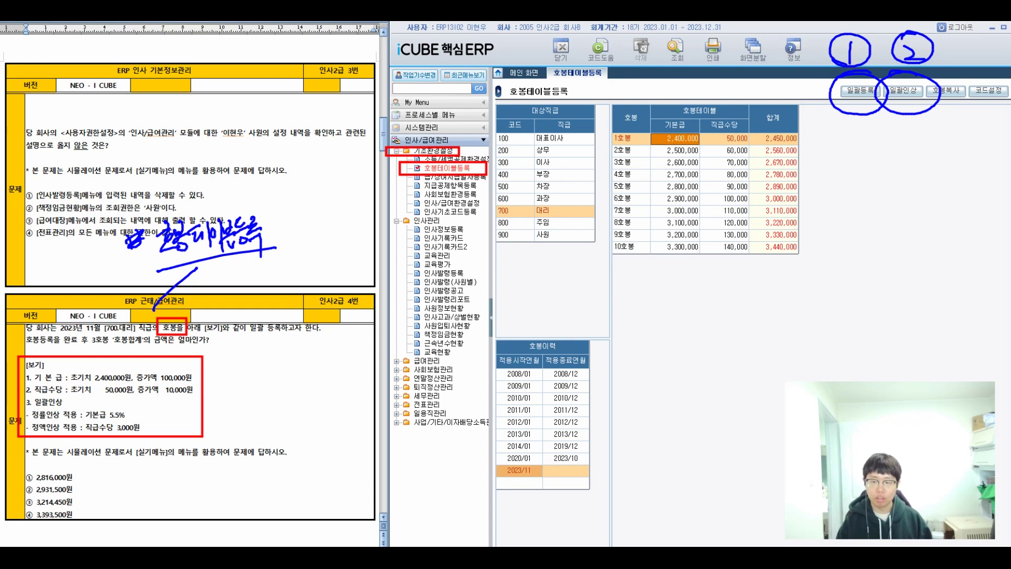
pyautogui.press('Down')
pyautogui.press('Down')
pyautogui.press('Down')
pyautogui.press('Down')
pyautogui.press('Down')
pyautogui.press('Down')
pyautogui.press('Down')
pyautogui.press('Down')
pyautogui.press('Down')
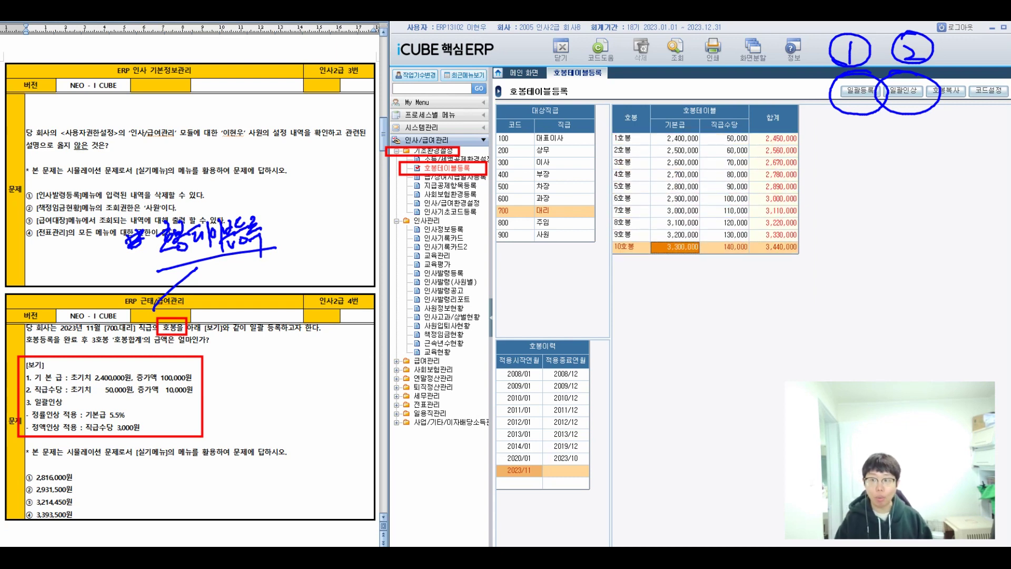
# Step: Open 호봉일괄인상 and draw a red box around its 정률적용 and 정액적용 options
pyautogui.click(903, 90)
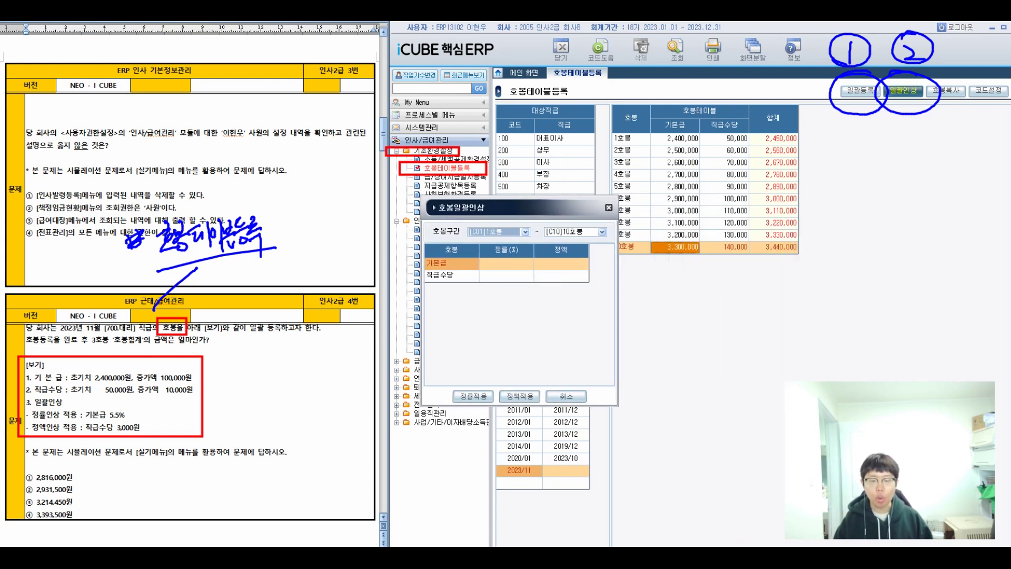
pyautogui.moveTo(447, 382); pyautogui.dragTo(542, 410)
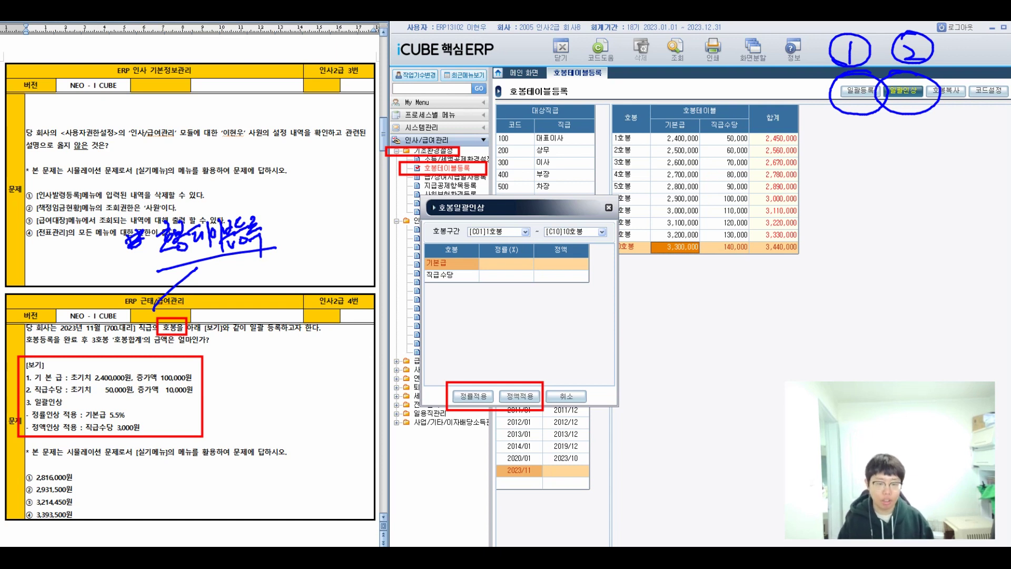
# Step: Handwrite note ① "정률적용 입력 ⇒ 적용" across the 호봉일괄인상 dialog
pyautogui.moveTo(441, 292); pyautogui.dragTo(442, 319)
pyautogui.moveTo(422, 315); pyautogui.dragTo(423, 322)
pyautogui.moveTo(466, 292)
pyautogui.mouseDown()
pyautogui.moveTo(465, 307)
pyautogui.moveTo(479, 307)
pyautogui.mouseUp()
pyautogui.moveTo(478, 298); pyautogui.dragTo(485, 297)
pyautogui.moveTo(486, 284); pyautogui.dragTo(478, 311)
pyautogui.moveTo(488, 288)
pyautogui.mouseDown()
pyautogui.moveTo(505, 322)
pyautogui.moveTo(517, 306)
pyautogui.moveTo(522, 316)
pyautogui.moveTo(557, 300)
pyautogui.moveTo(560, 325)
pyautogui.mouseUp()
pyautogui.moveTo(557, 292)
pyautogui.mouseDown()
pyautogui.moveTo(568, 313)
pyautogui.moveTo(580, 303)
pyautogui.mouseUp()
pyautogui.moveTo(576, 289); pyautogui.dragTo(580, 313)
pyautogui.moveTo(574, 311)
pyautogui.mouseDown()
pyautogui.moveTo(579, 329)
pyautogui.moveTo(620, 296)
pyautogui.moveTo(622, 304)
pyautogui.mouseUp()
pyautogui.moveTo(608, 287)
pyautogui.mouseDown()
pyautogui.moveTo(610, 315)
pyautogui.moveTo(654, 304)
pyautogui.mouseUp()
pyautogui.moveTo(651, 294)
pyautogui.mouseDown()
pyautogui.moveTo(662, 291)
pyautogui.moveTo(660, 304)
pyautogui.mouseUp()
pyautogui.moveTo(649, 306); pyautogui.dragTo(659, 320)
pyautogui.moveTo(667, 286); pyautogui.dragTo(680, 284)
pyautogui.moveTo(666, 291); pyautogui.dragTo(667, 301)
pyautogui.moveTo(675, 291)
pyautogui.mouseDown()
pyautogui.moveTo(675, 300)
pyautogui.moveTo(685, 294)
pyautogui.mouseUp()
pyautogui.moveTo(677, 307); pyautogui.dragTo(703, 292)
pyautogui.moveTo(642, 266); pyautogui.dragTo(643, 278)
# Step: Handwrite note ② "일괄인상 ⇒ 정액적용입력 ⇒ 적용" beneath note ①, and clear the markings over the dialog
pyautogui.moveTo(425, 343)
pyautogui.mouseDown()
pyautogui.moveTo(446, 360)
pyautogui.moveTo(443, 334)
pyautogui.moveTo(485, 351)
pyautogui.moveTo(473, 362)
pyautogui.mouseUp()
pyautogui.moveTo(490, 330)
pyautogui.mouseDown()
pyautogui.moveTo(487, 351)
pyautogui.moveTo(495, 343)
pyautogui.moveTo(508, 369)
pyautogui.moveTo(544, 334)
pyautogui.moveTo(537, 361)
pyautogui.moveTo(590, 347)
pyautogui.mouseUp()
pyautogui.moveTo(564, 356); pyautogui.dragTo(586, 356)
pyautogui.moveTo(581, 340); pyautogui.dragTo(577, 363)
pyautogui.moveTo(611, 341)
pyautogui.mouseDown()
pyautogui.moveTo(630, 336)
pyautogui.moveTo(610, 359)
pyautogui.mouseUp()
pyautogui.moveTo(618, 347)
pyautogui.mouseDown()
pyautogui.moveTo(629, 358)
pyautogui.moveTo(620, 362)
pyautogui.mouseUp()
pyautogui.moveTo(622, 353); pyautogui.dragTo(645, 343)
pyautogui.moveTo(644, 333); pyautogui.dragTo(639, 372)
pyautogui.moveTo(653, 338)
pyautogui.mouseDown()
pyautogui.moveTo(666, 336)
pyautogui.moveTo(658, 352)
pyautogui.mouseUp()
pyautogui.moveTo(665, 336); pyautogui.dragTo(669, 366)
pyautogui.moveTo(673, 337)
pyautogui.mouseDown()
pyautogui.moveTo(687, 335)
pyautogui.moveTo(680, 350)
pyautogui.mouseUp()
pyautogui.moveTo(670, 350); pyautogui.dragTo(695, 349)
pyautogui.moveTo(684, 354)
pyautogui.mouseDown()
pyautogui.moveTo(683, 367)
pyautogui.moveTo(706, 350)
pyautogui.mouseUp()
pyautogui.moveTo(709, 331)
pyautogui.mouseDown()
pyautogui.moveTo(705, 369)
pyautogui.moveTo(722, 348)
pyautogui.mouseUp()
pyautogui.moveTo(719, 352); pyautogui.dragTo(736, 354)
pyautogui.moveTo(726, 360)
pyautogui.mouseDown()
pyautogui.moveTo(737, 373)
pyautogui.moveTo(786, 340)
pyautogui.mouseUp()
pyautogui.moveTo(757, 351)
pyautogui.mouseDown()
pyautogui.moveTo(787, 350)
pyautogui.moveTo(780, 359)
pyautogui.mouseUp()
pyautogui.moveTo(814, 320); pyautogui.dragTo(818, 333)
pyautogui.moveTo(824, 329)
pyautogui.mouseDown()
pyautogui.moveTo(840, 328)
pyautogui.moveTo(825, 350)
pyautogui.mouseUp()
pyautogui.moveTo(846, 327); pyautogui.dragTo(842, 367)
pyautogui.moveTo(851, 327); pyautogui.dragTo(865, 350)
pyautogui.moveTo(855, 358)
pyautogui.mouseDown()
pyautogui.moveTo(870, 357)
pyautogui.moveTo(861, 350)
pyautogui.mouseUp()
pyautogui.moveTo(878, 331); pyautogui.dragTo(879, 339)
pyautogui.moveTo(886, 334); pyautogui.dragTo(888, 343)
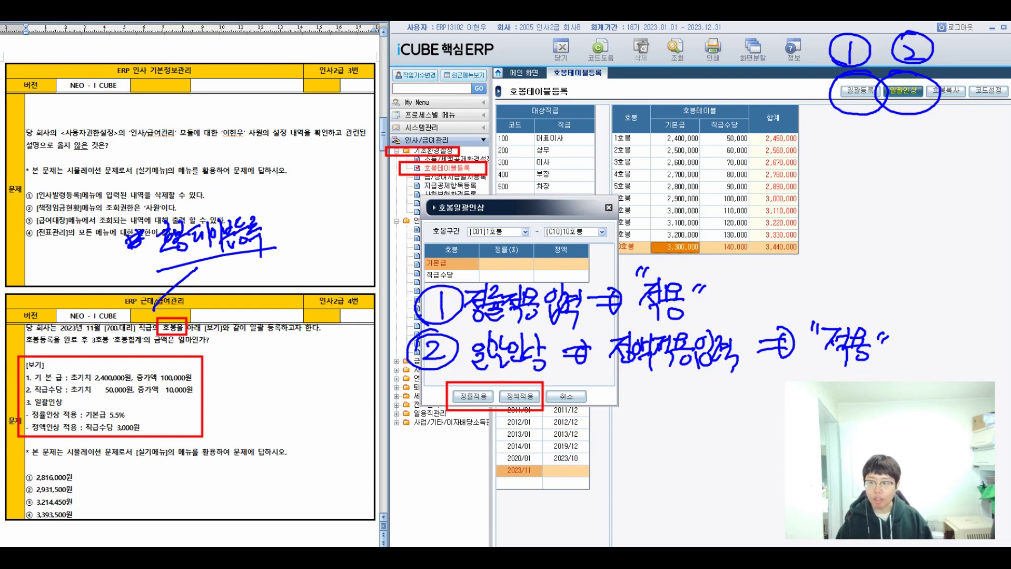
pyautogui.hotkey('ctrl', 'z')
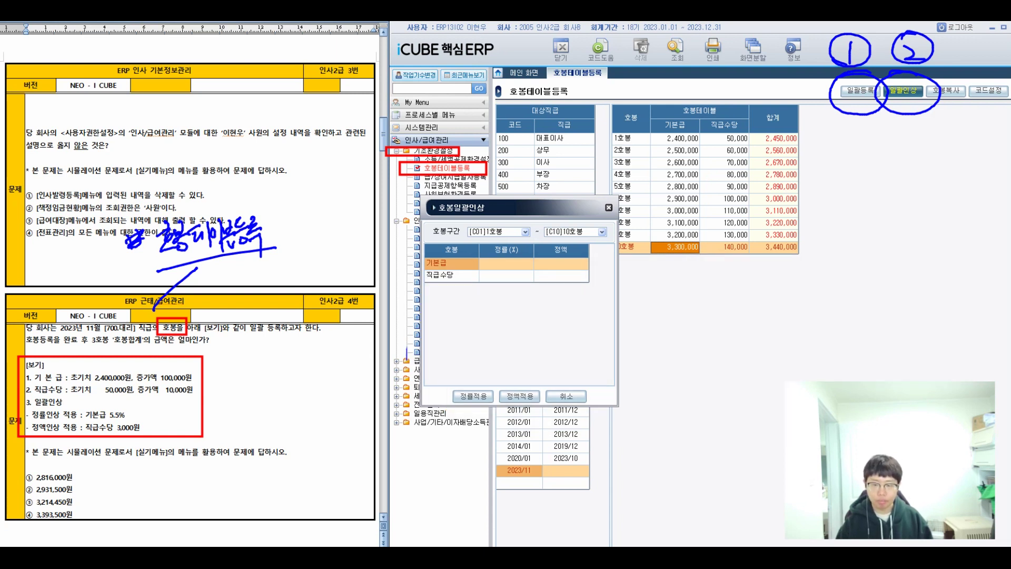
# Step: Set the 기본급 정률 to 5.5% for 1호봉 to 10호봉 and apply the percentage raise
pyautogui.click(451, 264)
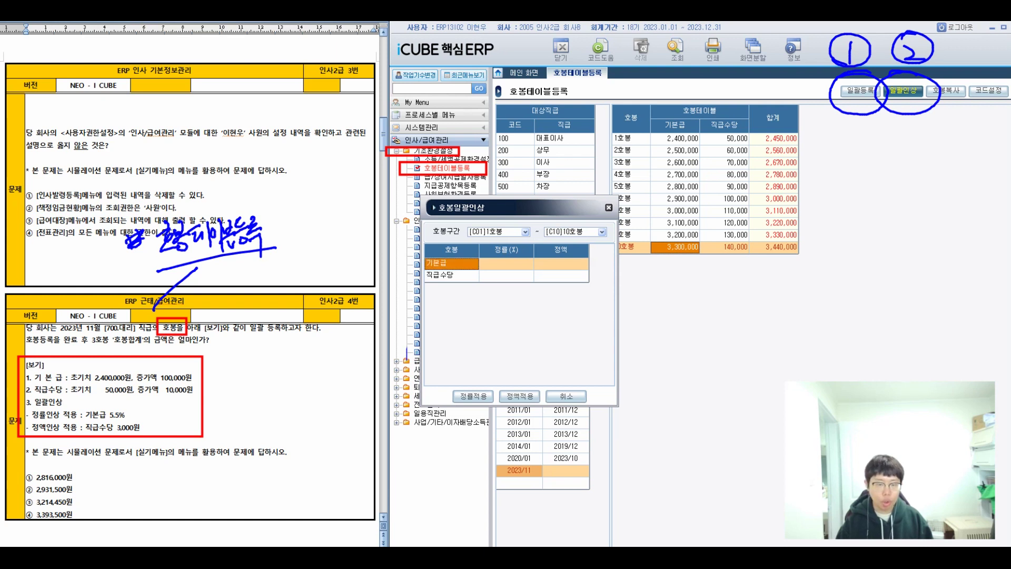
pyautogui.click(506, 263)
pyautogui.write('5.5')
pyautogui.press('Return')
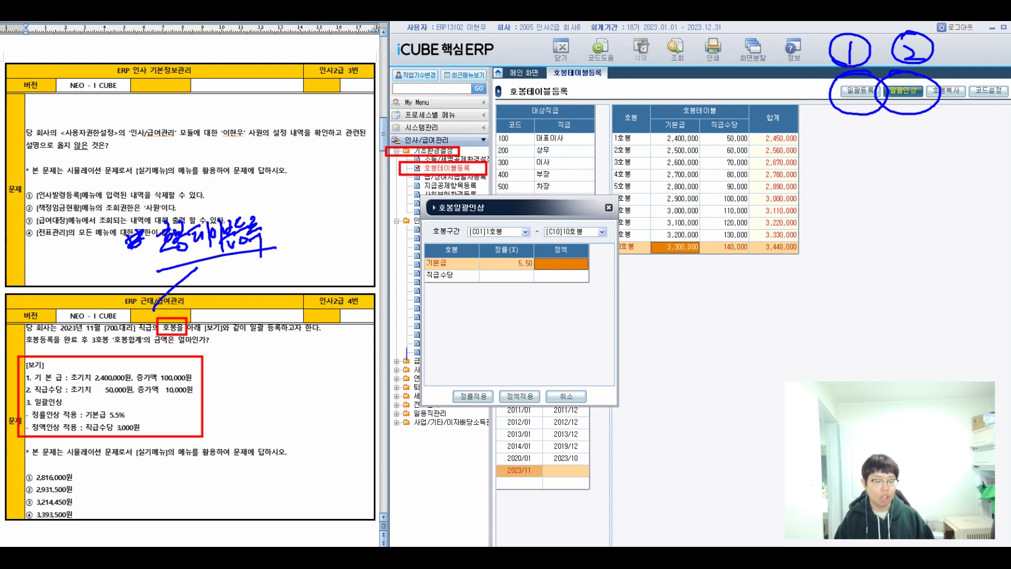
pyautogui.click(472, 396)
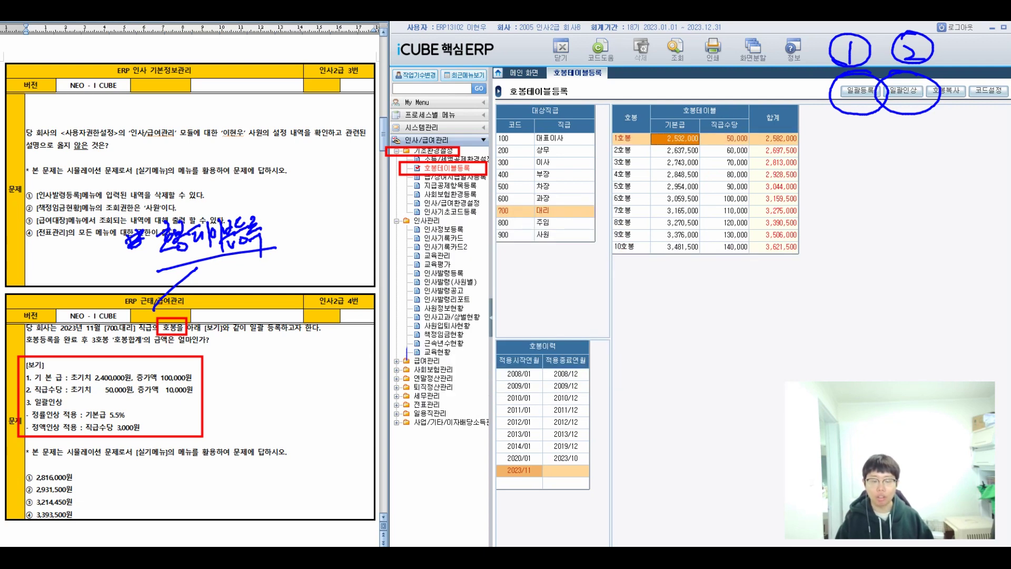
# Step: Switch to the calculator and compute 2,400,000 × 0.055 to check the 1호봉 기본급 raise
pyautogui.hotkey('alt', 'Tab')
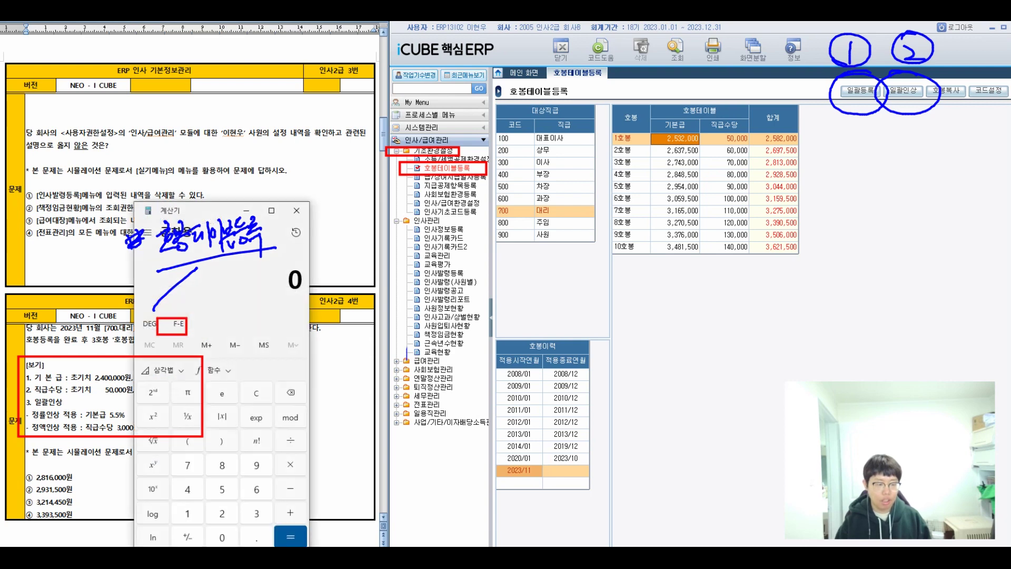
pyautogui.moveTo(205, 211); pyautogui.dragTo(482, 211)
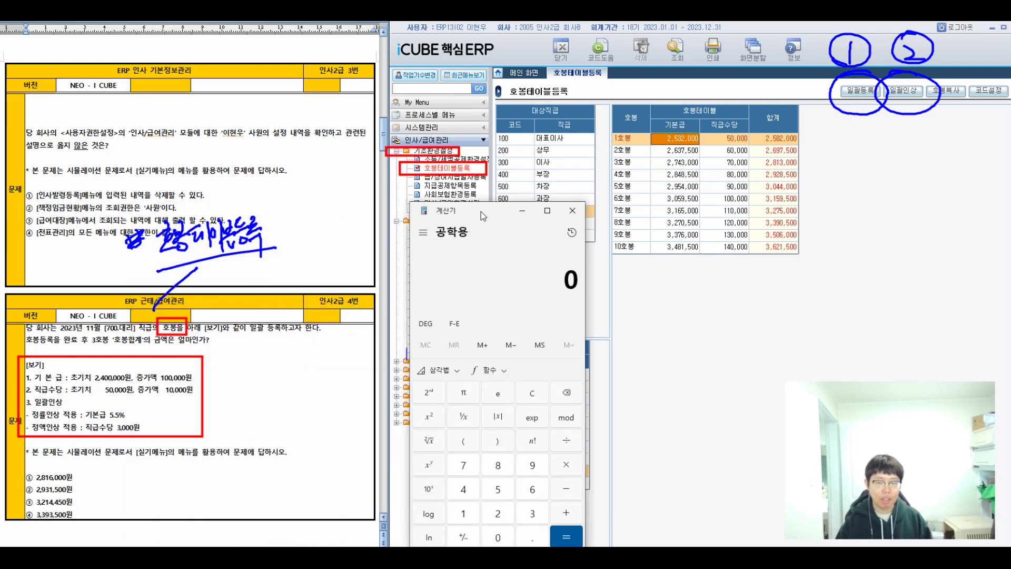
pyautogui.write('240000')
pyautogui.write('00')
pyautogui.press('BackSpace')
pyautogui.press('*')
pyautogui.write('0.055')
pyautogui.press('Return')
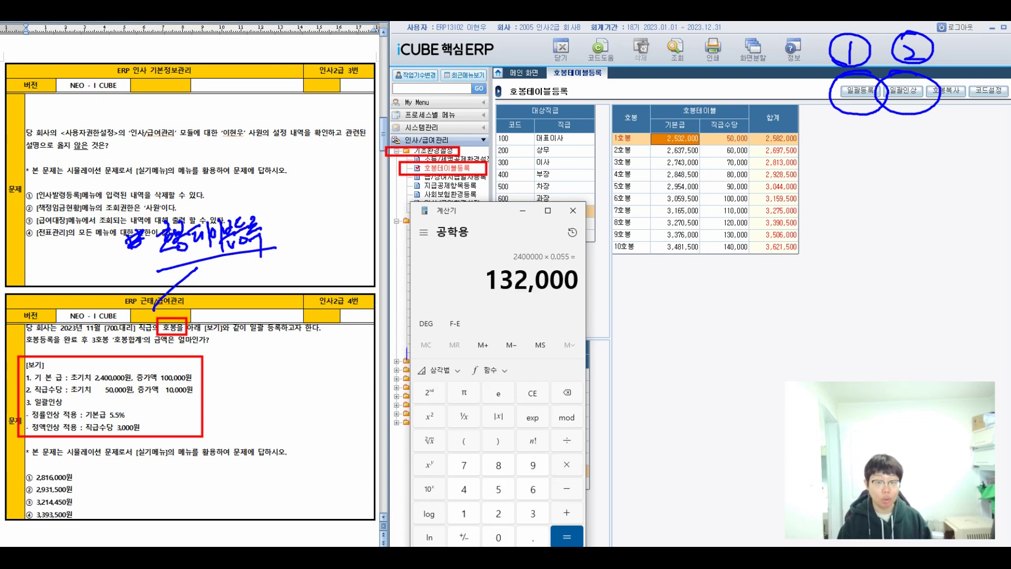
# Step: Add 132,000 to 2,400,000 to verify the raised 1호봉 기본급, and close the calculator
pyautogui.write('2400000')
pyautogui.press('+')
pyautogui.write('132000')
pyautogui.press('Return')
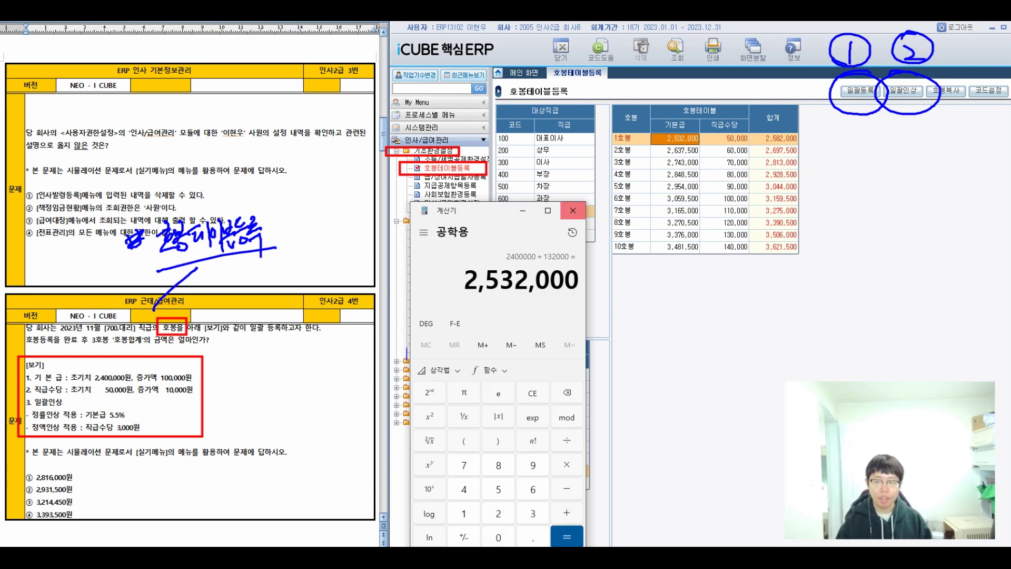
pyautogui.click(573, 210)
# Step: Set the 직급수당 정액 to 3,000 in 호봉일괄인상 for 1호봉 to 10호봉 and apply the fixed-amount raise
pyautogui.click(903, 90)
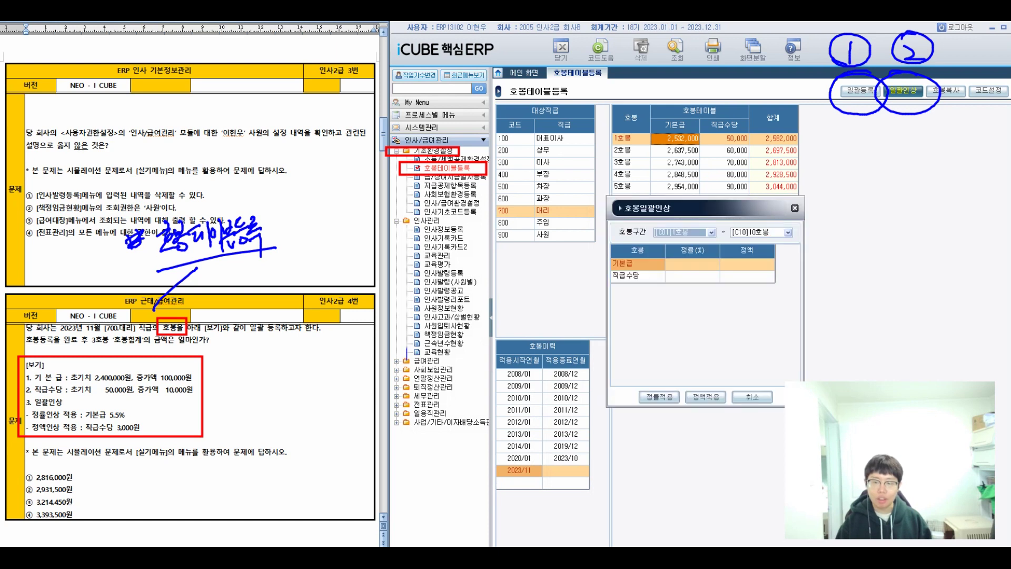
pyautogui.click(747, 264)
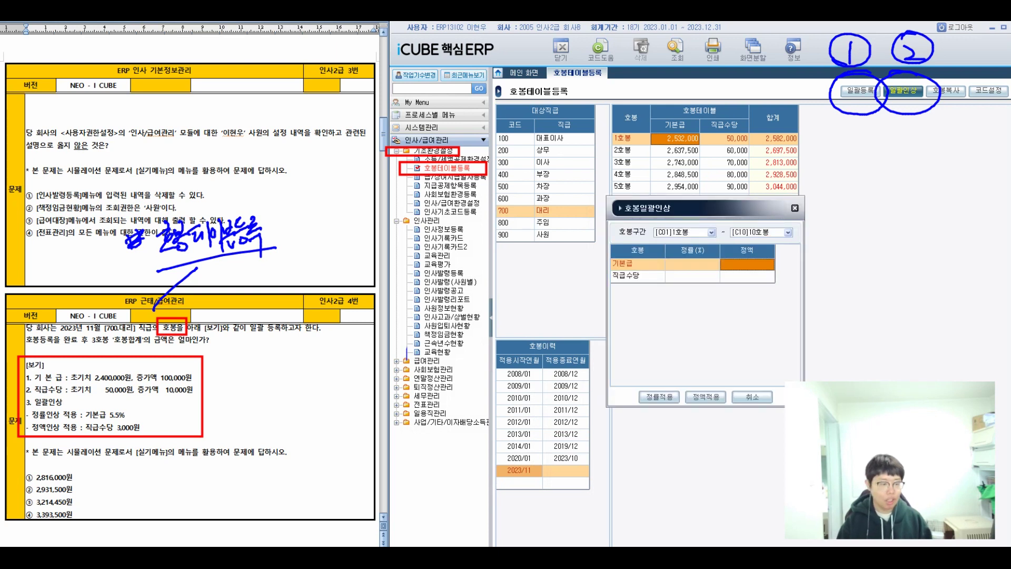
pyautogui.click(747, 275)
pyautogui.write('3000')
pyautogui.press('Return')
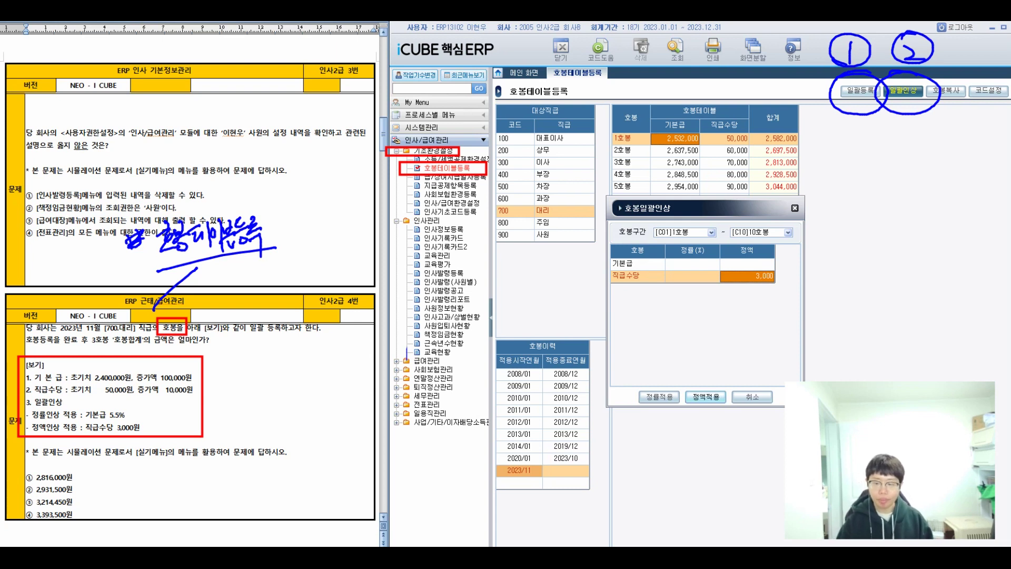
pyautogui.click(706, 397)
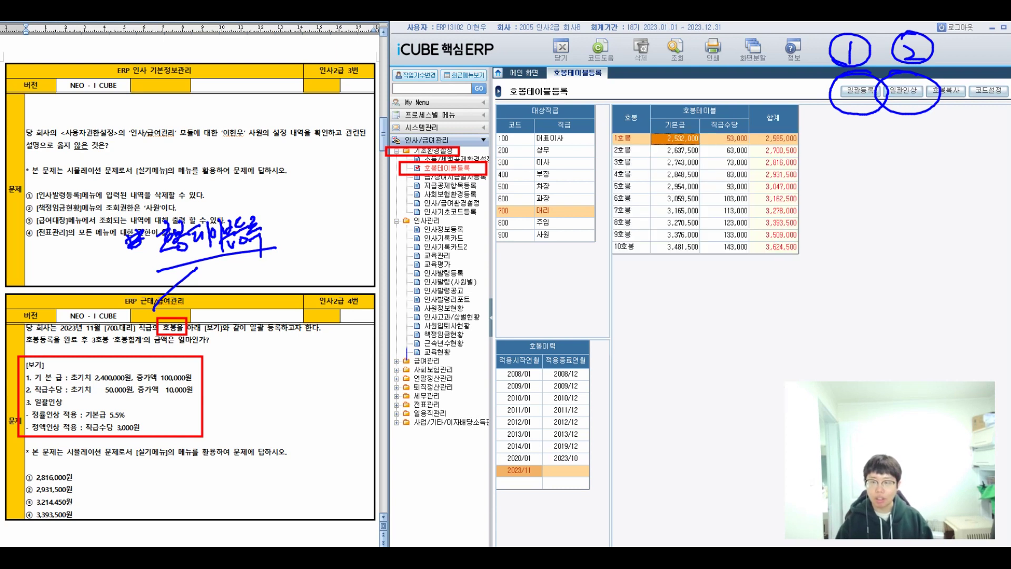
# Step: Examine the raised 직급수당 amounts from 1호봉 down to 10호봉
pyautogui.click(724, 138)
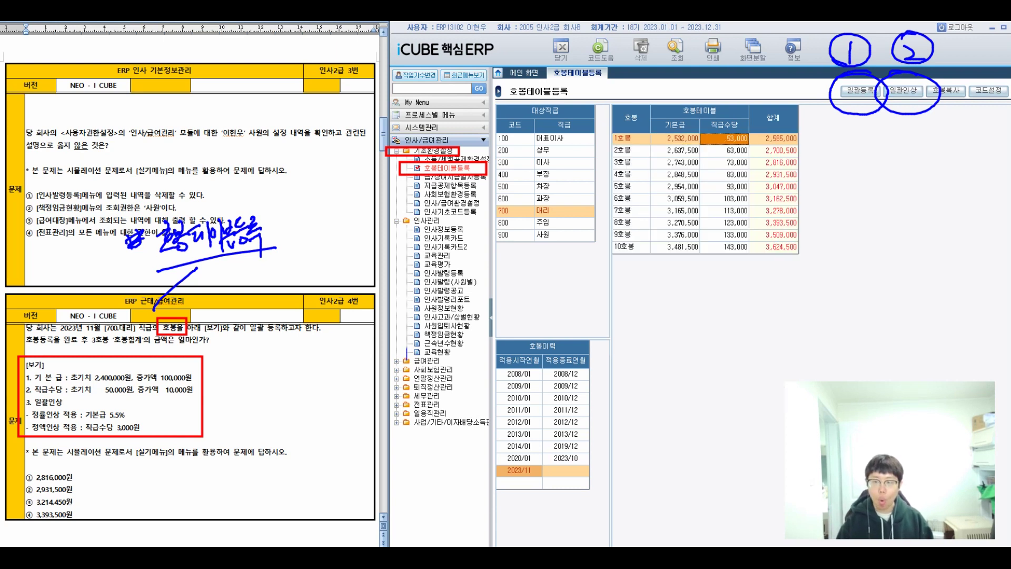
pyautogui.press('Down')
pyautogui.press('Down')
pyautogui.press('Down')
pyautogui.press('Down')
pyautogui.press('Down')
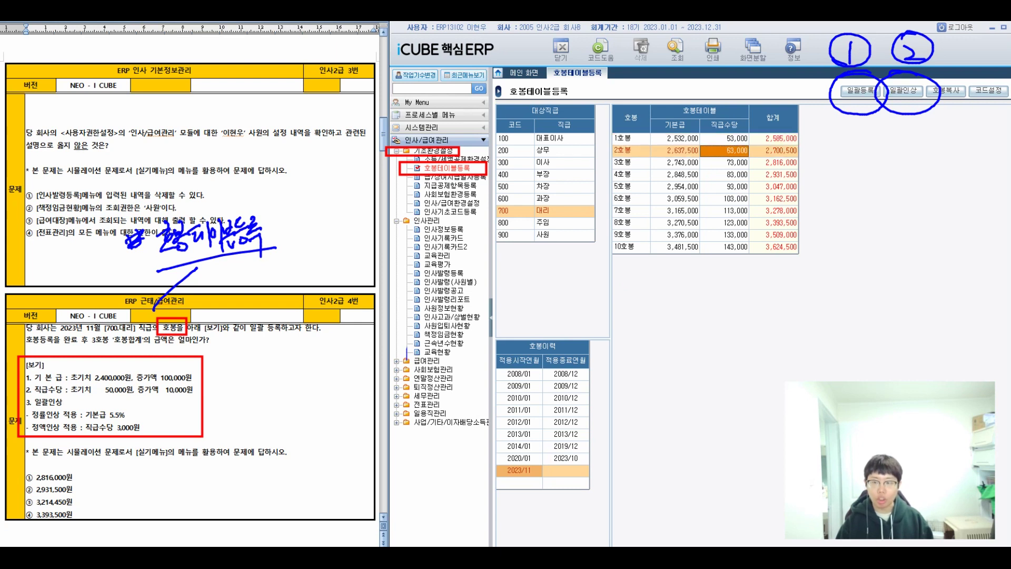
pyautogui.press('Down')
pyautogui.press('Down')
pyautogui.press('Down')
pyautogui.press('Down')
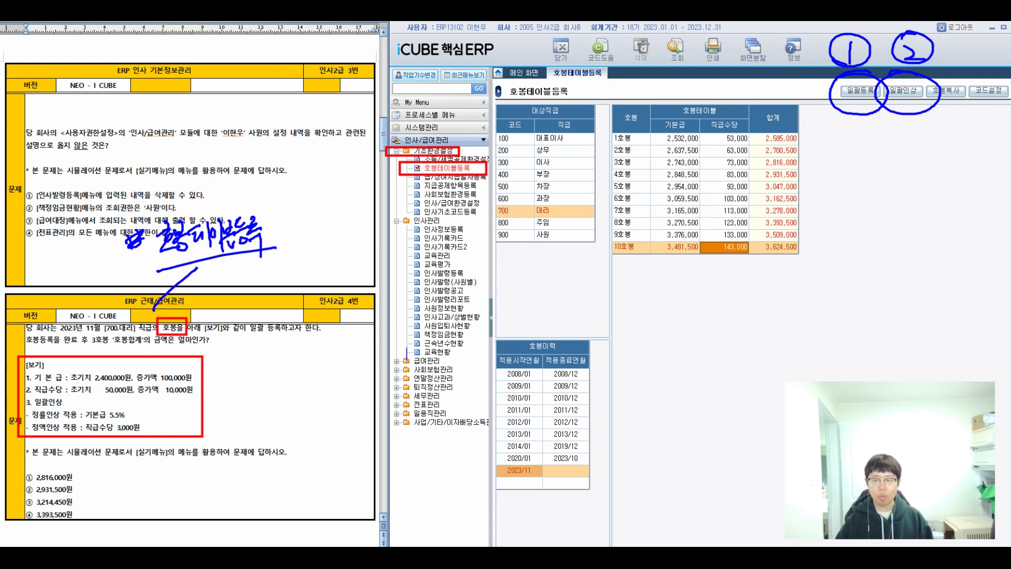
pyautogui.press('Down')
pyautogui.press('Down')
pyautogui.press('Down')
pyautogui.press('Down')
pyautogui.press('Down')
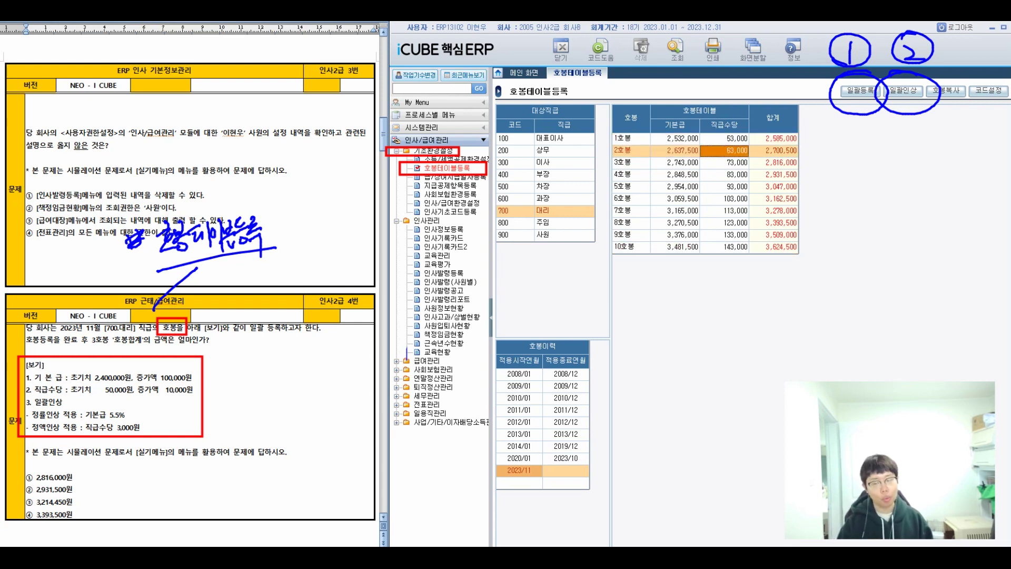
pyautogui.press('Down')
pyautogui.press('Down')
pyautogui.press('Down')
pyautogui.press('Down')
pyautogui.press('Down')
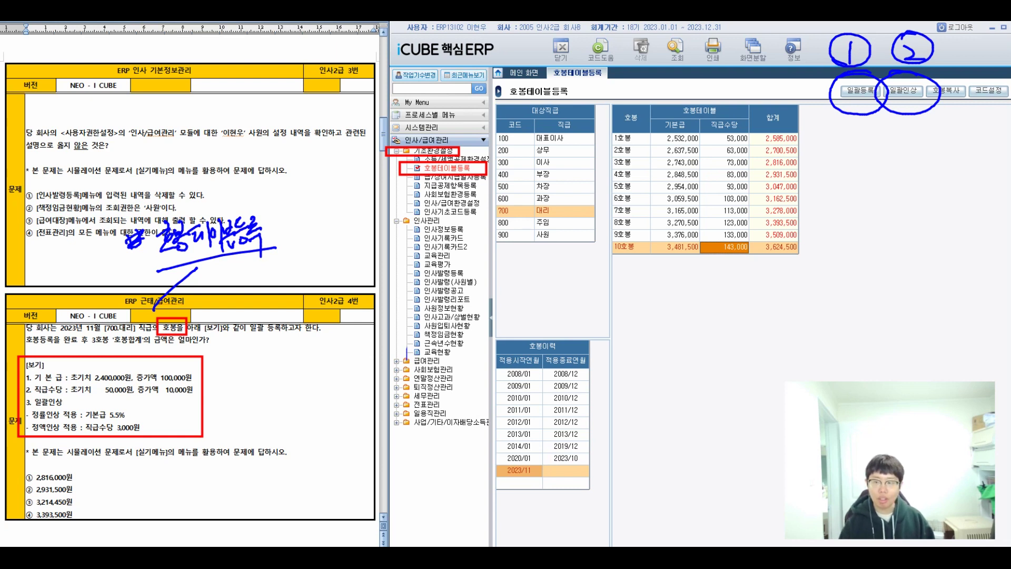
# Step: Circle and check the 3호봉 합계, mark answer ① of question 4, and go on to question 5
pyautogui.moveTo(756, 165)
pyautogui.mouseDown()
pyautogui.moveTo(793, 169)
pyautogui.moveTo(843, 144)
pyautogui.mouseUp()
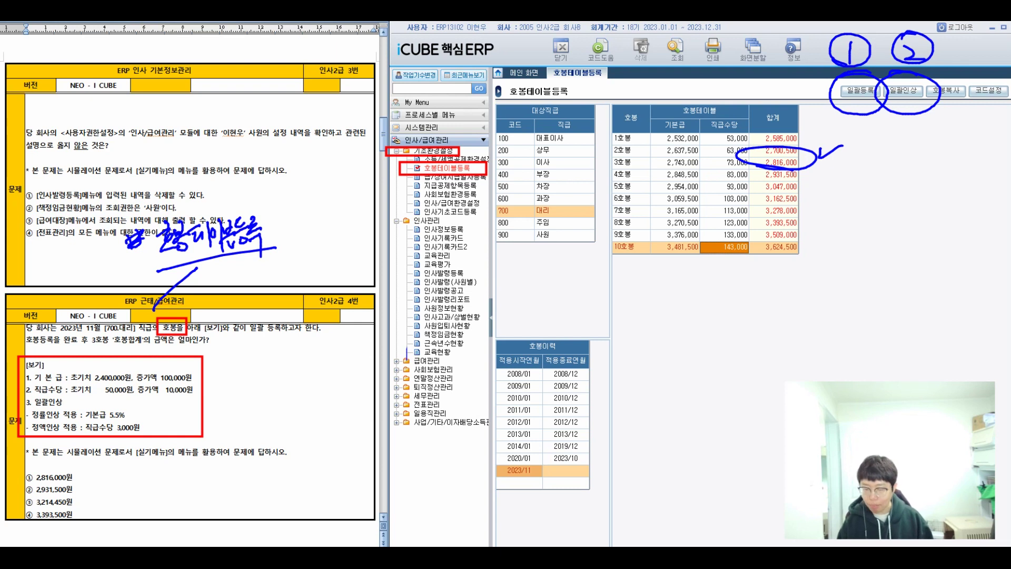
pyautogui.moveTo(17, 469); pyautogui.dragTo(62, 451)
pyautogui.moveTo(342, 305); pyautogui.dragTo(338, 373)
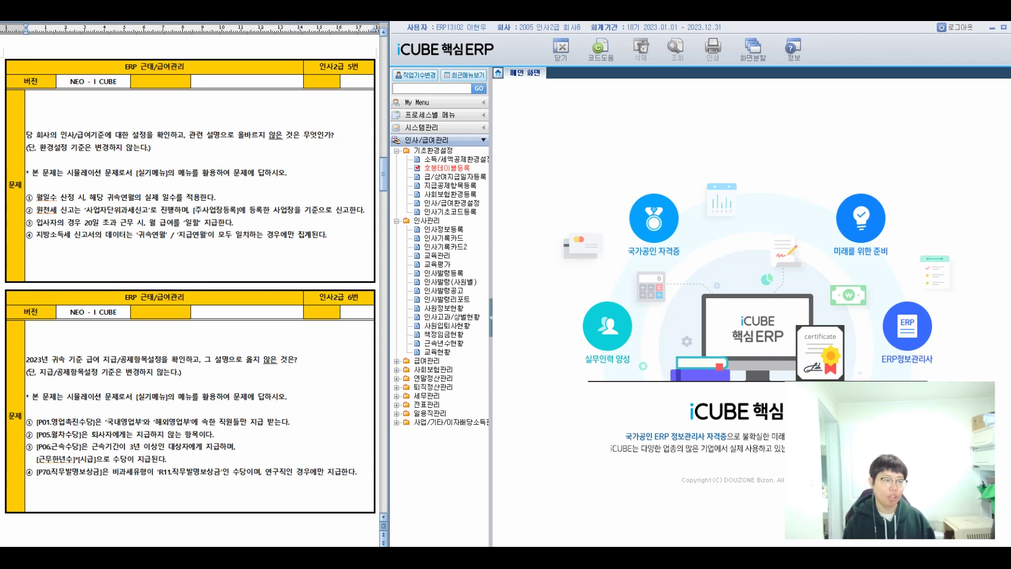
# Step: Circle "인사/급여기준에 대한 설정" in question 5 and handwrite the quoted note "환경설정" above it
pyautogui.moveTo(79, 122)
pyautogui.mouseDown()
pyautogui.moveTo(55, 136)
pyautogui.moveTo(150, 141)
pyautogui.moveTo(127, 126)
pyautogui.moveTo(78, 123)
pyautogui.moveTo(123, 87)
pyautogui.moveTo(136, 95)
pyautogui.moveTo(158, 85)
pyautogui.moveTo(173, 98)
pyautogui.moveTo(183, 87)
pyautogui.moveTo(190, 96)
pyautogui.mouseUp()
pyautogui.moveTo(187, 98)
pyautogui.mouseDown()
pyautogui.moveTo(186, 107)
pyautogui.moveTo(197, 90)
pyautogui.mouseUp()
pyautogui.moveTo(207, 82); pyautogui.dragTo(203, 94)
pyautogui.moveTo(107, 77); pyautogui.dragTo(104, 84)
pyautogui.moveTo(111, 76); pyautogui.dragTo(108, 85)
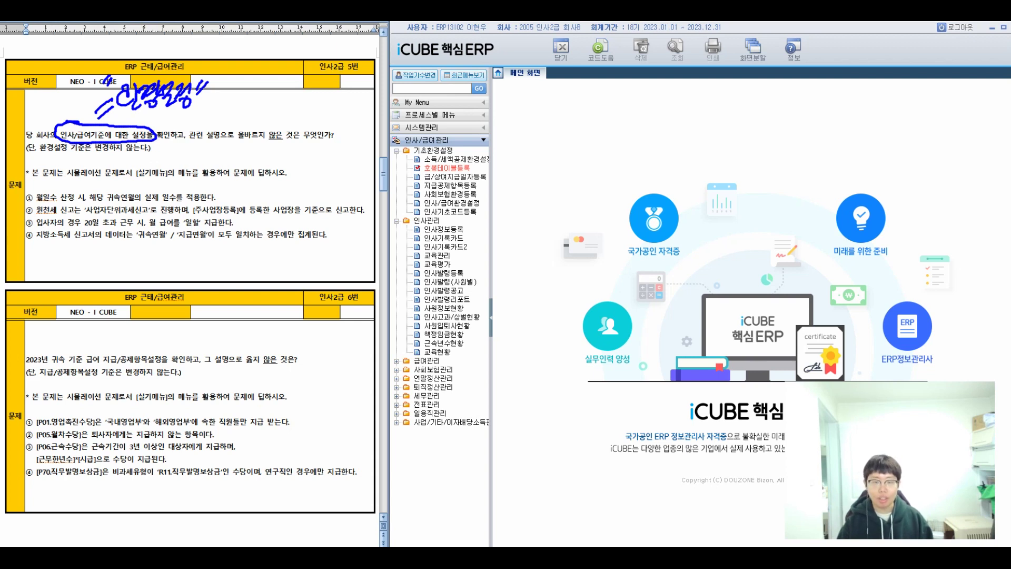
# Step: Draw a red box around 인사/급여환경설정 in the menu tree, open it, and select the 기준 of 입사자 급여계산
pyautogui.moveTo(391, 193); pyautogui.dragTo(484, 212)
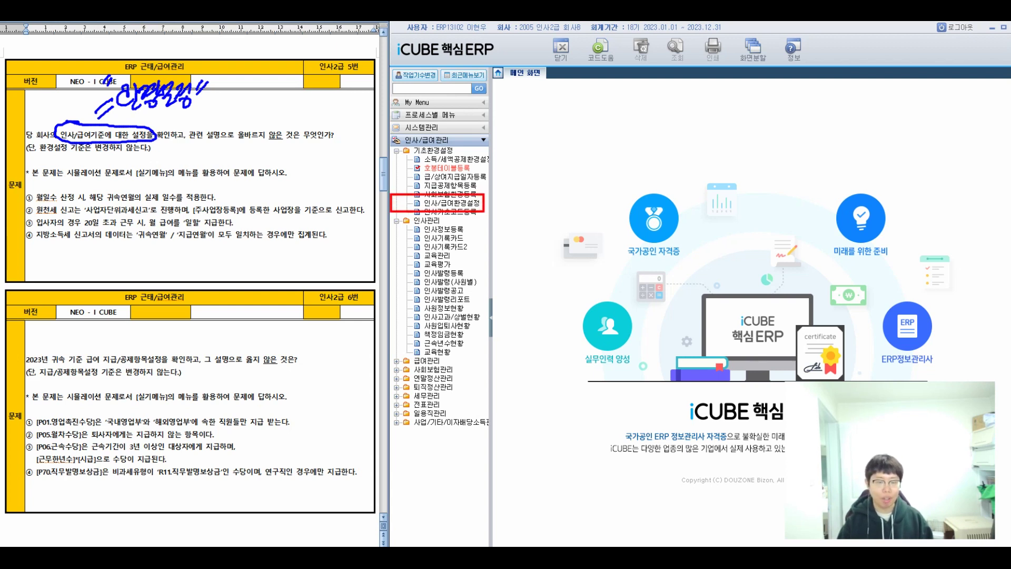
pyautogui.click(451, 203)
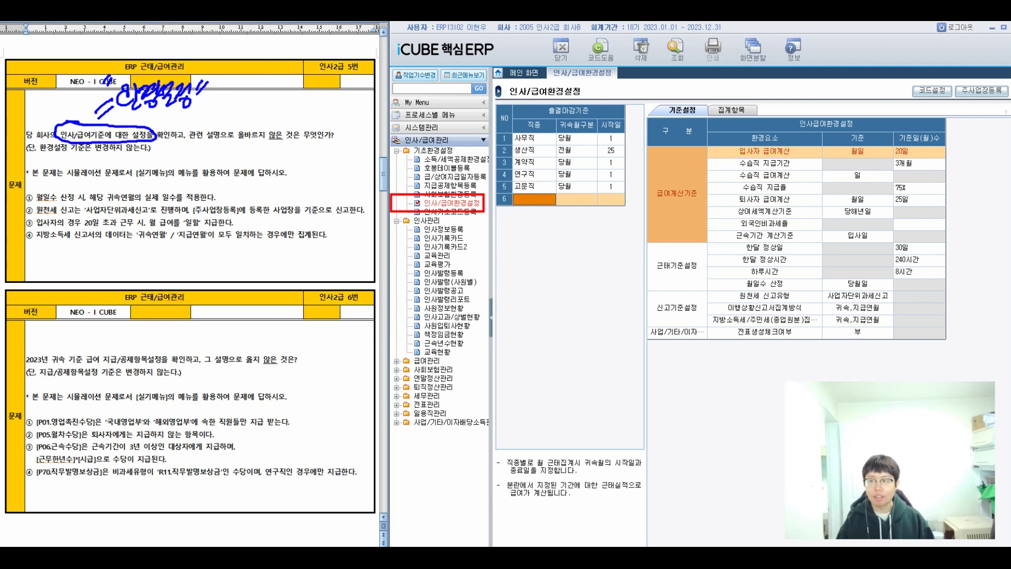
pyautogui.click(857, 151)
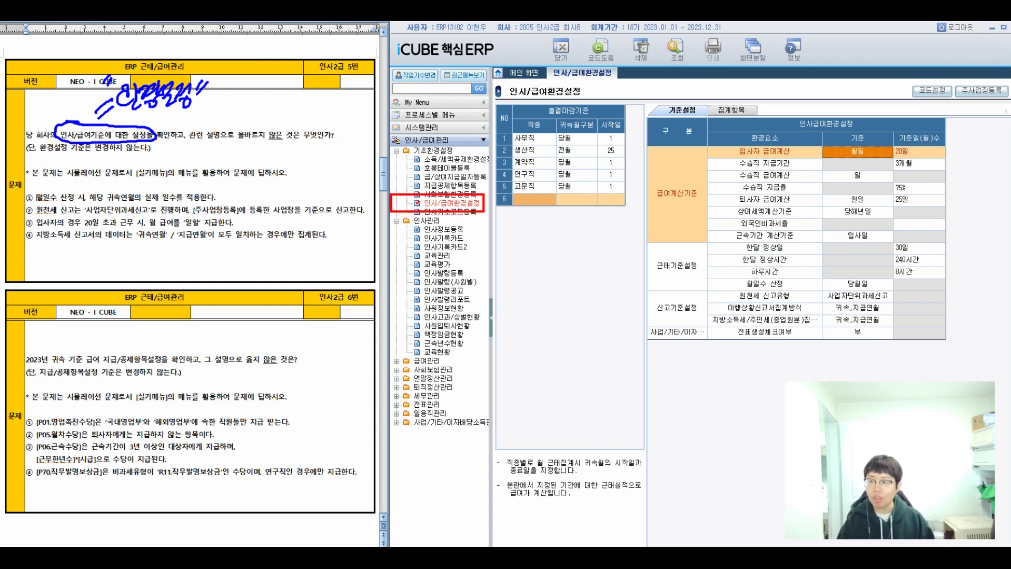
# Step: Box the 월일수 산정 row, open its code list, and box the 000 당월일 entry
pyautogui.moveTo(706, 273); pyautogui.dragTo(899, 292)
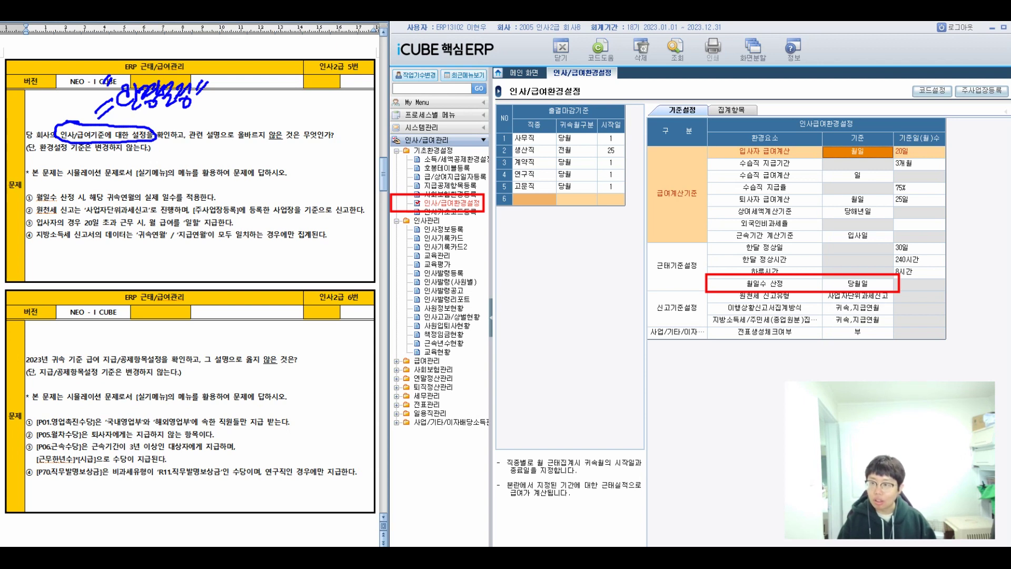
pyautogui.click(857, 284)
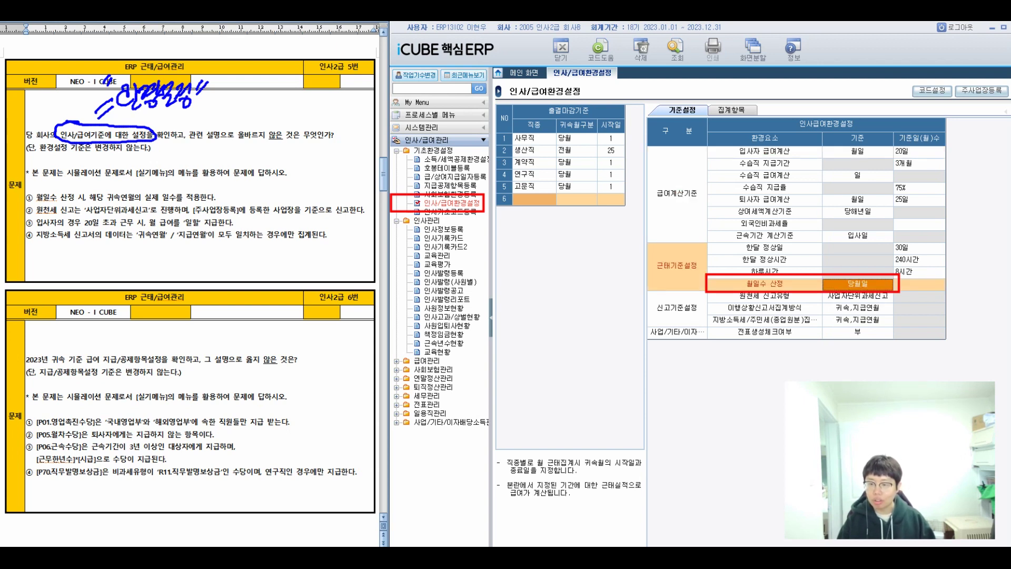
pyautogui.press('F2')
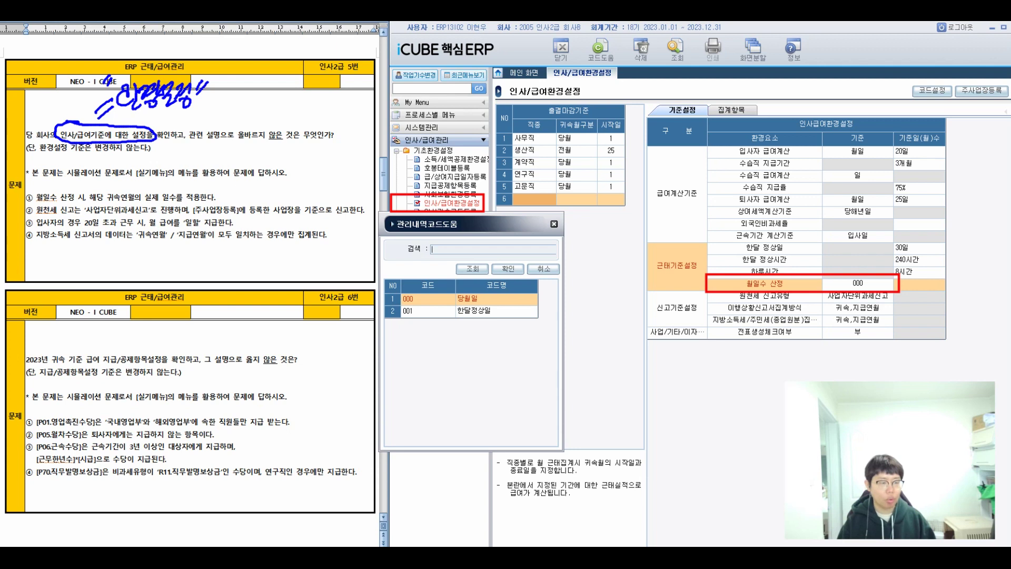
pyautogui.click(427, 299)
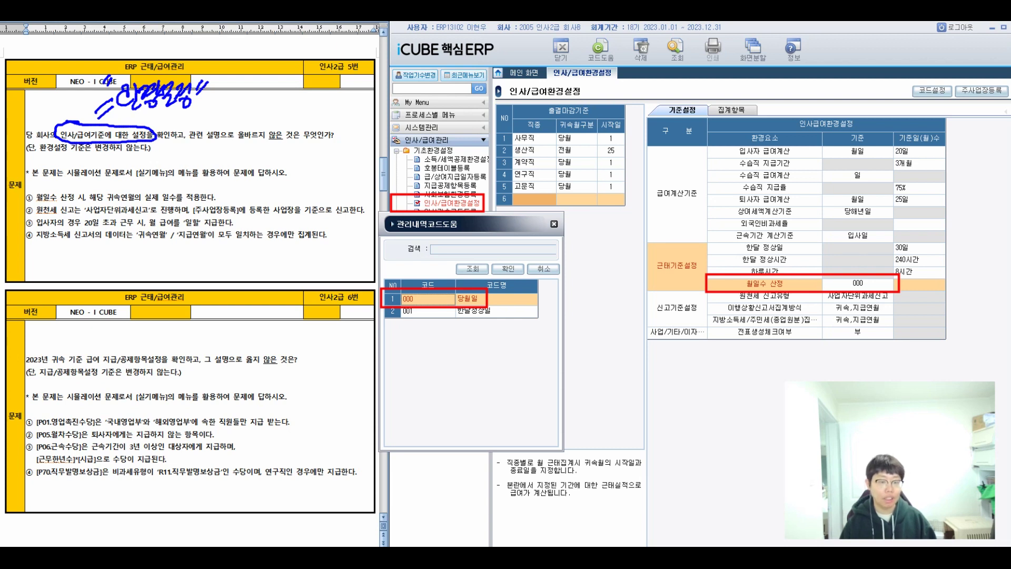
# Step: Handwrite a note beside 당월일, mark option ① of question 5 as OK, and close the code list
pyautogui.moveTo(447, 286); pyautogui.dragTo(484, 261)
pyautogui.moveTo(489, 250); pyautogui.dragTo(500, 260)
pyautogui.moveTo(490, 263)
pyautogui.mouseDown()
pyautogui.moveTo(500, 273)
pyautogui.moveTo(512, 259)
pyautogui.mouseUp()
pyautogui.moveTo(516, 250); pyautogui.dragTo(515, 262)
pyautogui.moveTo(524, 242); pyautogui.dragTo(522, 255)
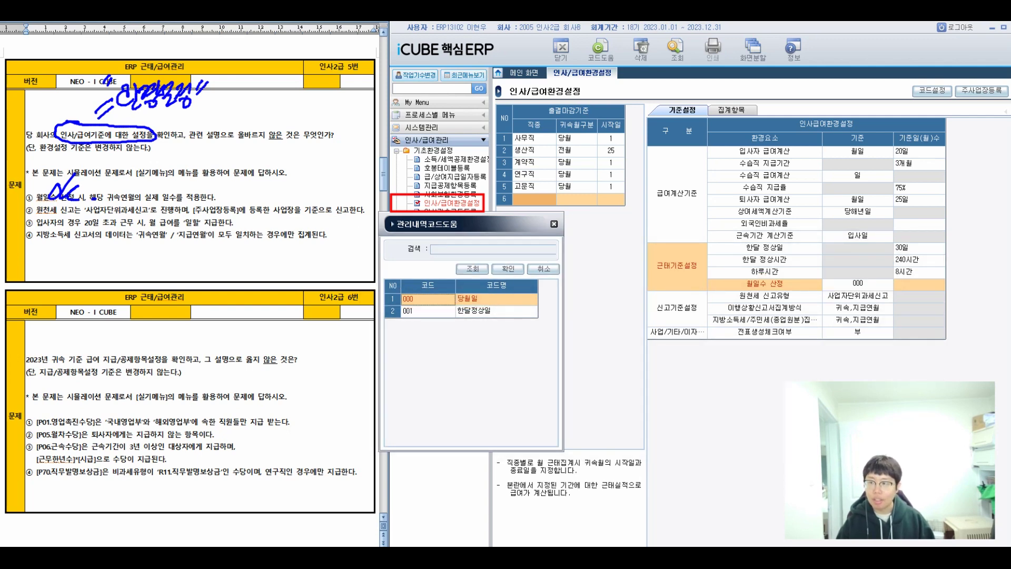
pyautogui.press('Return')
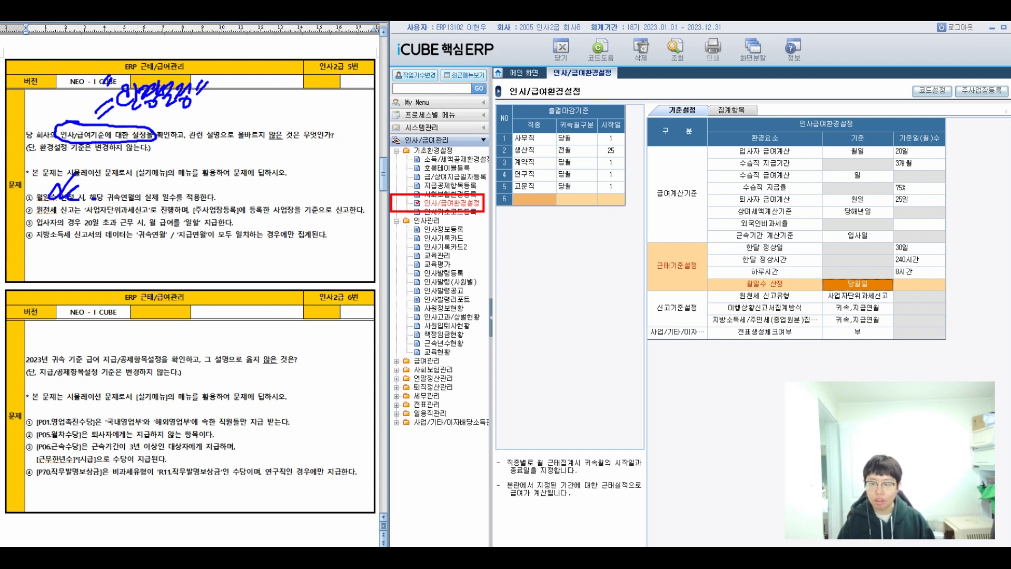
# Step: Box the 원천세 신고유형 row and go through 사업장별신고 and 사업자단위과세신고 in its code list
pyautogui.click(857, 295)
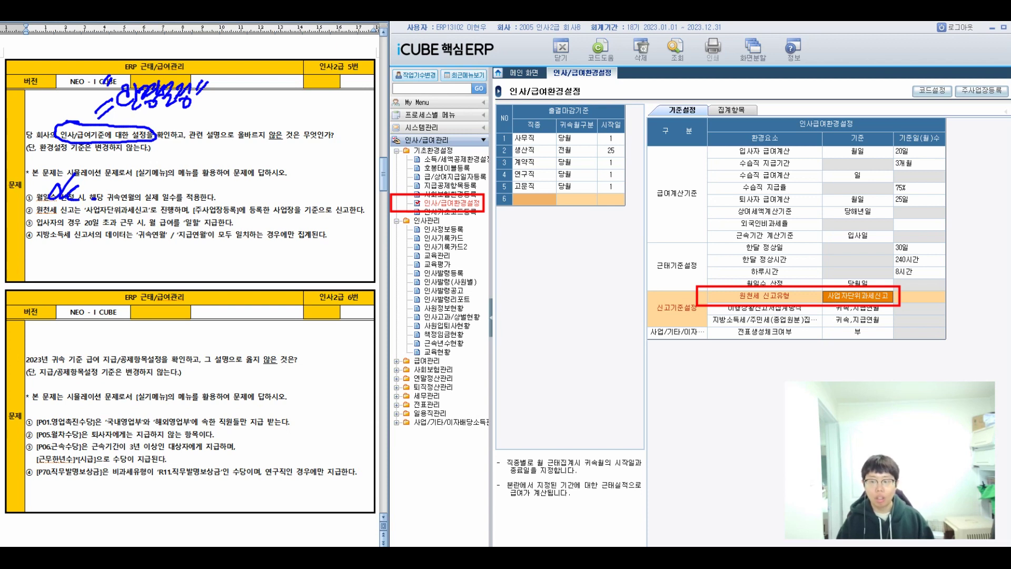
pyautogui.press('F2')
pyautogui.moveTo(695, 194); pyautogui.dragTo(507, 232)
pyautogui.click(531, 318)
pyautogui.click(531, 330)
pyautogui.click(531, 318)
pyautogui.click(531, 330)
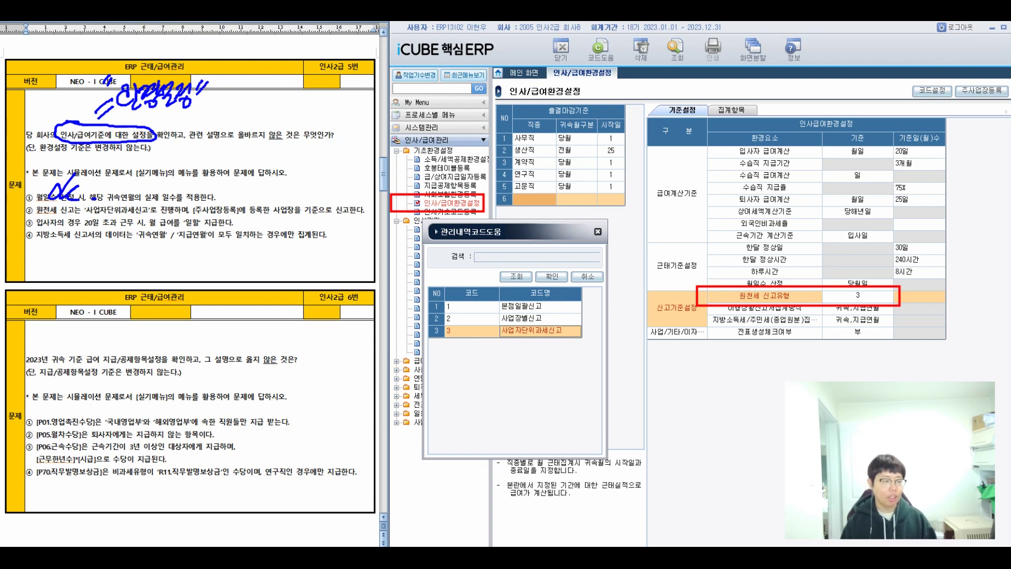
# Step: Mark option ② of question 5 as OK and close the 원천세 신고유형 code list
pyautogui.moveTo(130, 198)
pyautogui.mouseDown()
pyautogui.moveTo(122, 211)
pyautogui.moveTo(129, 201)
pyautogui.mouseUp()
pyautogui.moveTo(149, 186); pyautogui.dragTo(134, 215)
pyautogui.moveTo(146, 201); pyautogui.dragTo(148, 214)
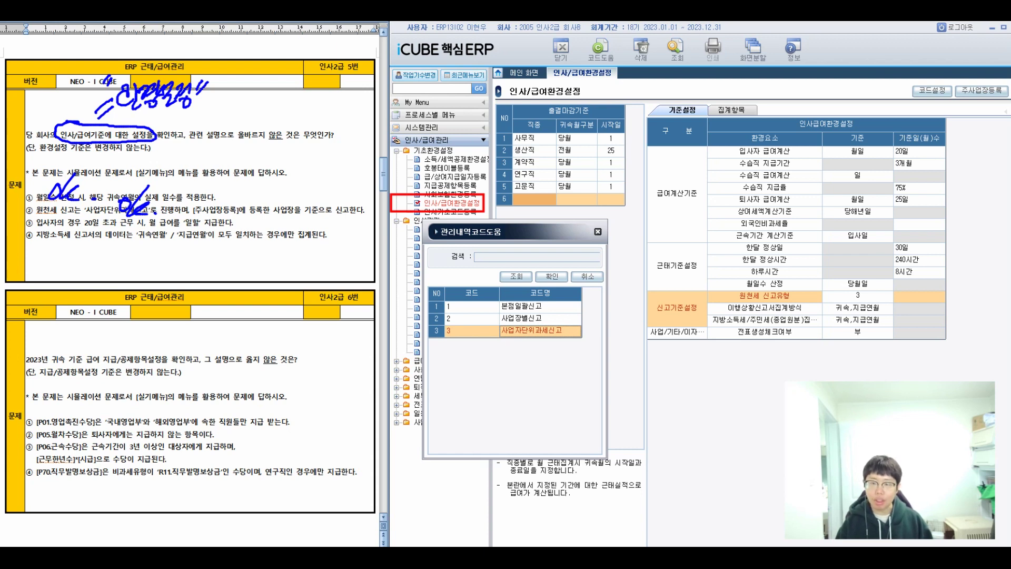
pyautogui.click(598, 231)
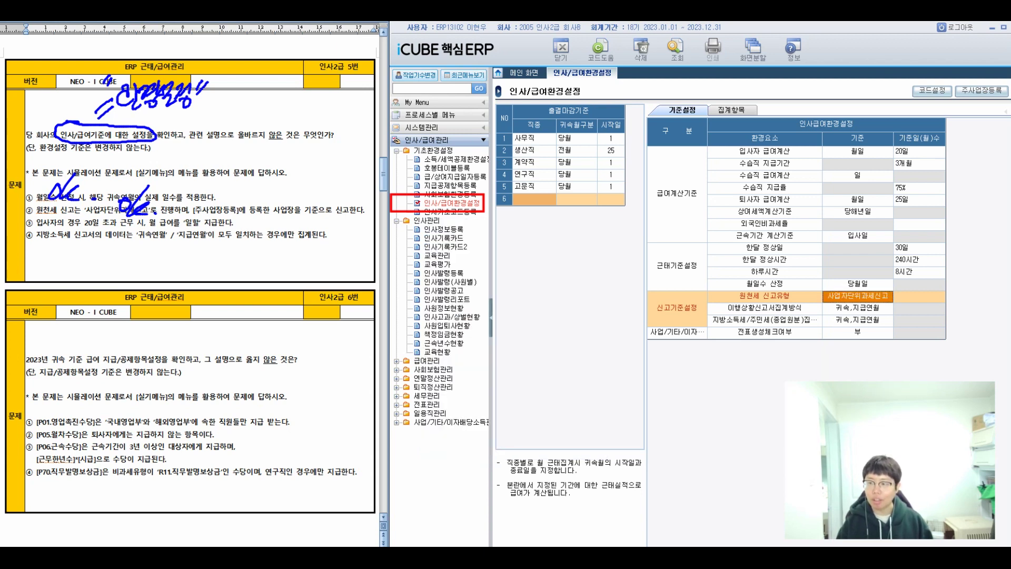
# Step: Box the 입사자 급여계산 row and handwrite "월/일" with an underline and a "20일" note beneath it
pyautogui.moveTo(702, 141); pyautogui.dragTo(948, 159)
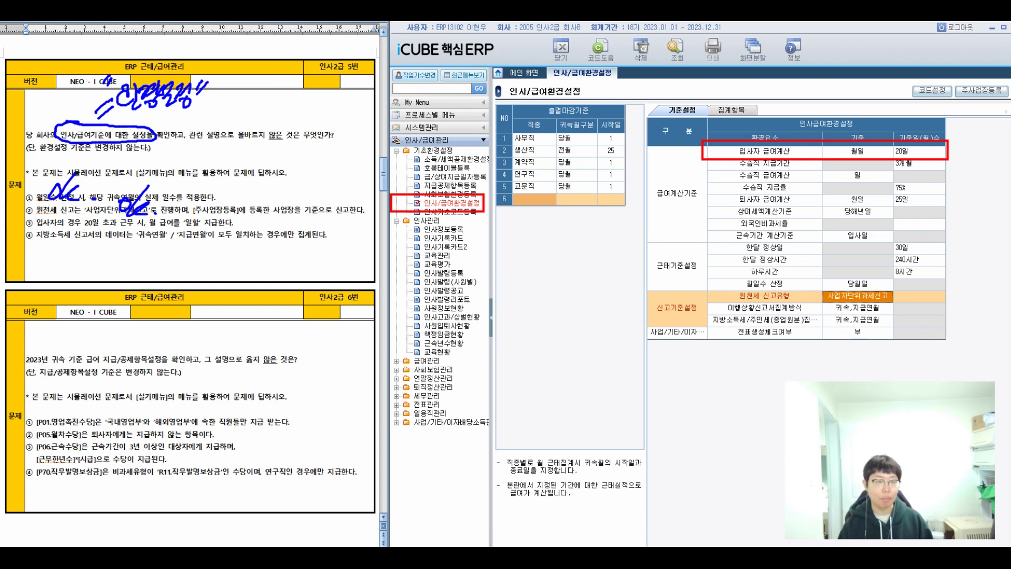
pyautogui.moveTo(485, 228)
pyautogui.mouseDown()
pyautogui.moveTo(498, 227)
pyautogui.moveTo(495, 237)
pyautogui.mouseUp()
pyautogui.moveTo(482, 239)
pyautogui.mouseDown()
pyautogui.moveTo(475, 249)
pyautogui.moveTo(497, 253)
pyautogui.moveTo(491, 259)
pyautogui.mouseUp()
pyautogui.moveTo(515, 221); pyautogui.dragTo(503, 248)
pyautogui.moveTo(511, 236); pyautogui.dragTo(520, 244)
pyautogui.moveTo(512, 247); pyautogui.dragTo(531, 255)
pyautogui.moveTo(457, 267); pyautogui.dragTo(564, 264)
pyautogui.moveTo(474, 282)
pyautogui.mouseDown()
pyautogui.moveTo(465, 300)
pyautogui.moveTo(482, 311)
pyautogui.mouseUp()
pyautogui.moveTo(487, 281); pyautogui.dragTo(500, 303)
pyautogui.moveTo(499, 286); pyautogui.dragTo(511, 298)
pyautogui.moveTo(510, 278)
pyautogui.mouseDown()
pyautogui.moveTo(527, 304)
pyautogui.moveTo(499, 331)
pyautogui.mouseUp()
pyautogui.moveTo(507, 316); pyautogui.dragTo(522, 326)
pyautogui.moveTo(510, 329); pyautogui.dragTo(519, 340)
pyautogui.click(537, 332)
# Step: Handwrite a two-row table contrasting 근무 20일 초과 and 근무 20일 이하 with their pay methods, and bracket both rows
pyautogui.moveTo(571, 231)
pyautogui.mouseDown()
pyautogui.moveTo(594, 253)
pyautogui.moveTo(596, 233)
pyautogui.moveTo(841, 239)
pyautogui.mouseUp()
pyautogui.moveTo(625, 210); pyautogui.dragTo(664, 243)
pyautogui.moveTo(664, 208)
pyautogui.mouseDown()
pyautogui.moveTo(687, 230)
pyautogui.moveTo(701, 213)
pyautogui.moveTo(705, 237)
pyautogui.moveTo(717, 234)
pyautogui.mouseUp()
pyautogui.moveTo(727, 191)
pyautogui.mouseDown()
pyautogui.moveTo(729, 246)
pyautogui.moveTo(738, 221)
pyautogui.moveTo(784, 224)
pyautogui.mouseUp()
pyautogui.moveTo(767, 219); pyautogui.dragTo(782, 238)
pyautogui.moveTo(779, 202); pyautogui.dragTo(798, 212)
pyautogui.moveTo(778, 211)
pyautogui.mouseDown()
pyautogui.moveTo(807, 220)
pyautogui.moveTo(787, 238)
pyautogui.mouseUp()
pyautogui.moveTo(792, 214); pyautogui.dragTo(804, 239)
pyautogui.moveTo(812, 235); pyautogui.dragTo(821, 237)
pyautogui.moveTo(643, 249)
pyautogui.mouseDown()
pyautogui.moveTo(632, 284)
pyautogui.moveTo(657, 269)
pyautogui.mouseUp()
pyautogui.moveTo(635, 272)
pyautogui.mouseDown()
pyautogui.moveTo(664, 266)
pyautogui.moveTo(655, 311)
pyautogui.mouseUp()
pyautogui.moveTo(678, 255)
pyautogui.mouseDown()
pyautogui.moveTo(688, 278)
pyautogui.moveTo(711, 263)
pyautogui.moveTo(713, 274)
pyautogui.mouseUp()
pyautogui.moveTo(705, 278)
pyautogui.mouseDown()
pyautogui.moveTo(719, 285)
pyautogui.moveTo(728, 256)
pyautogui.mouseUp()
pyautogui.moveTo(730, 252)
pyautogui.mouseDown()
pyautogui.moveTo(731, 298)
pyautogui.moveTo(737, 280)
pyautogui.moveTo(746, 289)
pyautogui.mouseUp()
pyautogui.moveTo(746, 275); pyautogui.dragTo(793, 261)
pyautogui.moveTo(781, 266); pyautogui.dragTo(809, 291)
pyautogui.moveTo(798, 279); pyautogui.dragTo(803, 288)
pyautogui.click(825, 277)
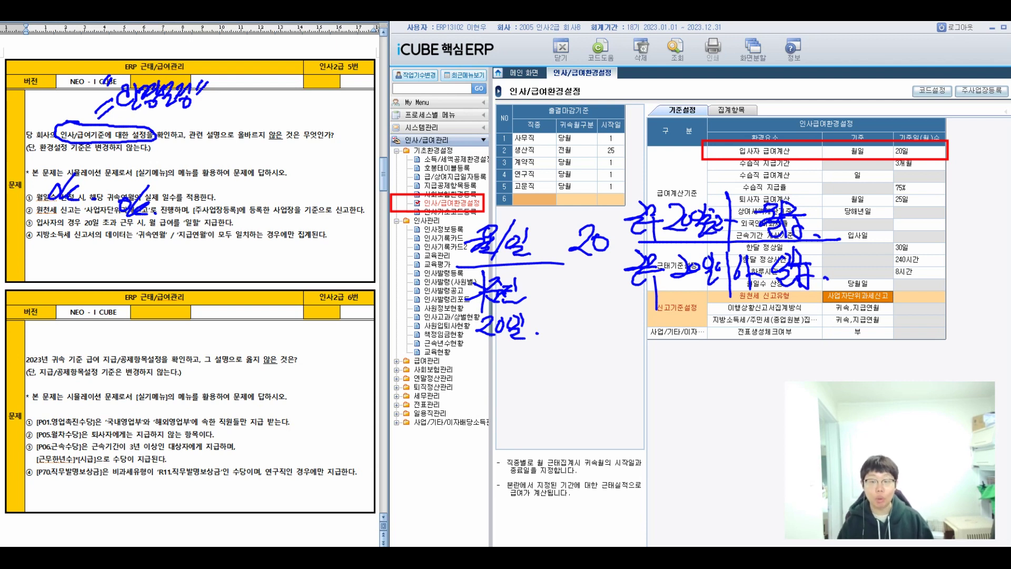
pyautogui.moveTo(820, 208)
pyautogui.mouseDown()
pyautogui.moveTo(838, 277)
pyautogui.moveTo(822, 277)
pyautogui.mouseUp()
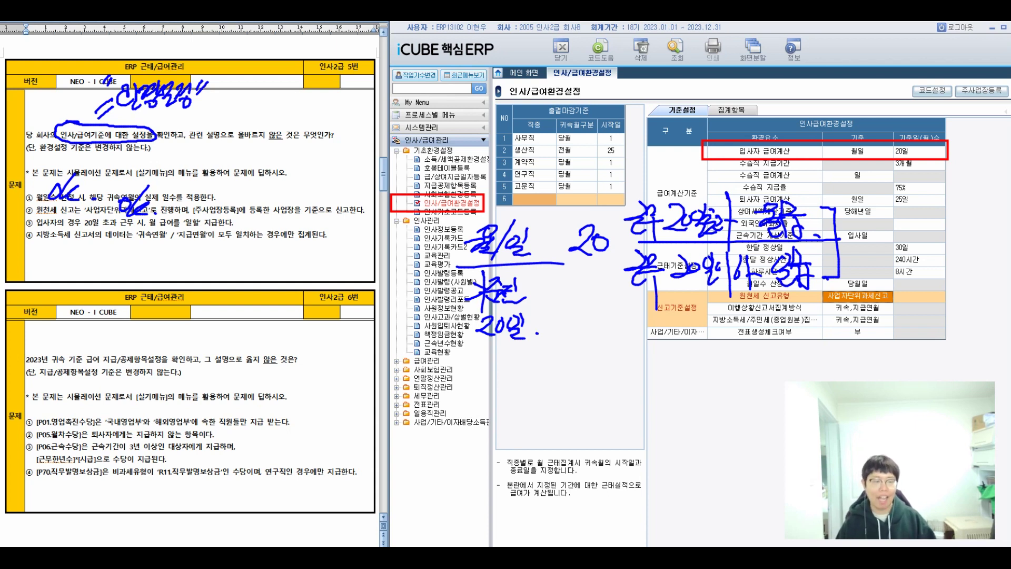
# Step: Strike through '일할' in option ③ of question 5, handwrite the correction beside it, and mark the option with an X
pyautogui.moveTo(181, 228); pyautogui.dragTo(220, 205)
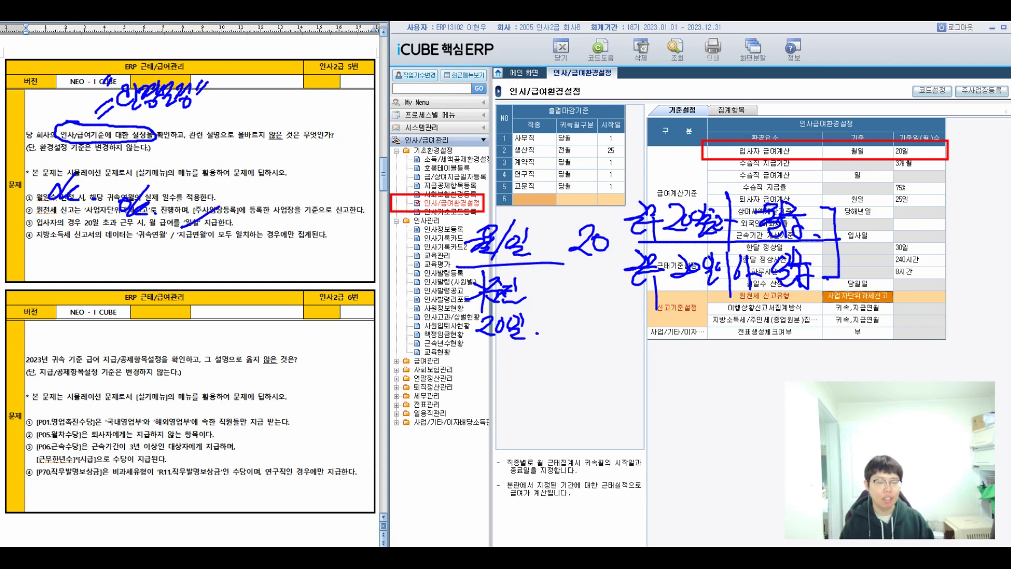
pyautogui.moveTo(248, 209)
pyautogui.mouseDown()
pyautogui.moveTo(237, 232)
pyautogui.moveTo(269, 217)
pyautogui.moveTo(266, 230)
pyautogui.mouseUp()
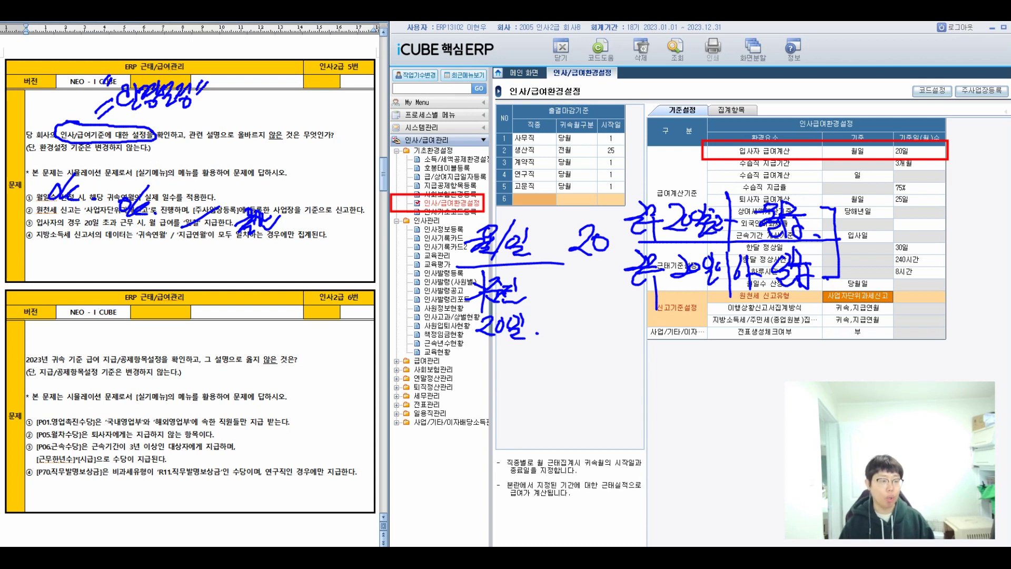
pyautogui.moveTo(48, 220); pyautogui.dragTo(17, 231)
pyautogui.moveTo(21, 220); pyautogui.dragTo(36, 229)
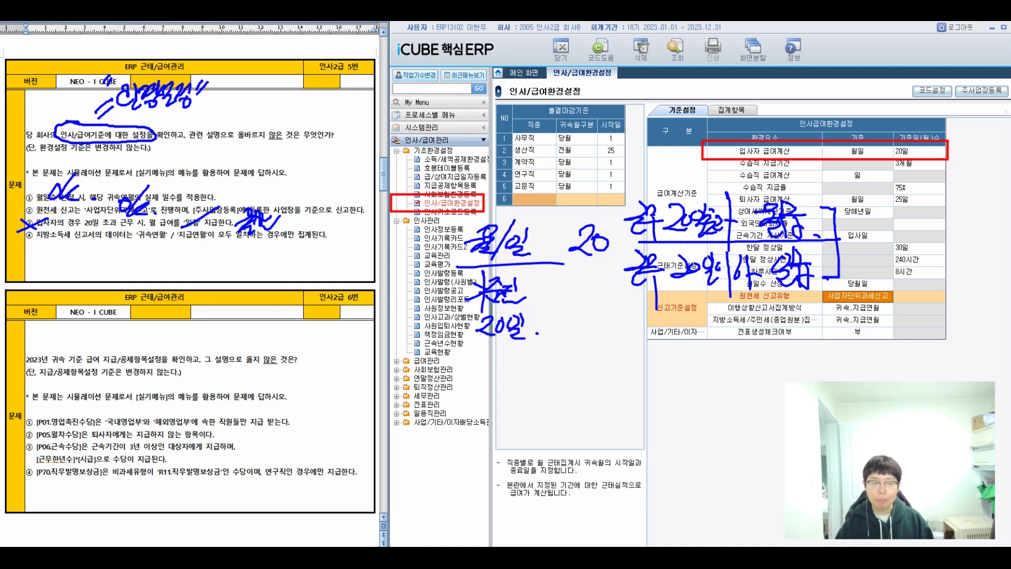
# Step: Erase the handwritten table and notes, box the 이행상황신고서집계방식 and 지방소득세/주민세 rows, and circle their 귀속,지급연월 settings
pyautogui.moveTo(453, 226); pyautogui.dragTo(595, 130)
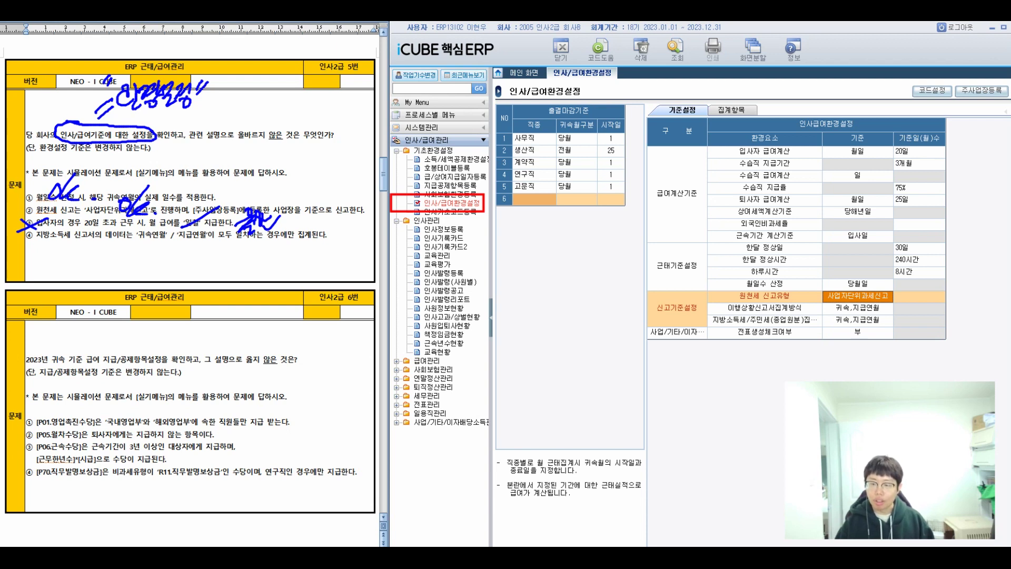
pyautogui.moveTo(709, 301)
pyautogui.mouseDown()
pyautogui.moveTo(801, 335)
pyautogui.moveTo(895, 327)
pyautogui.mouseUp()
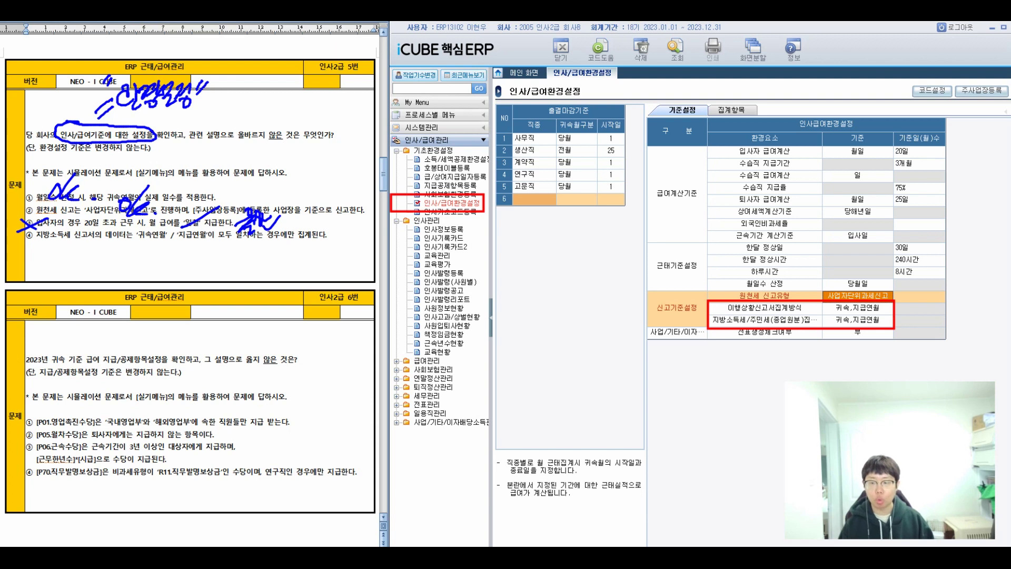
pyautogui.moveTo(854, 296); pyautogui.dragTo(878, 302)
# Step: Handwrite "일치" in quotation marks beneath the circled 귀속,지급연월 settings and underline it
pyautogui.moveTo(833, 339); pyautogui.dragTo(832, 340)
pyautogui.moveTo(843, 337)
pyautogui.mouseDown()
pyautogui.moveTo(843, 361)
pyautogui.moveTo(843, 352)
pyautogui.mouseUp()
pyautogui.moveTo(850, 348); pyautogui.dragTo(861, 373)
pyautogui.moveTo(869, 341); pyautogui.dragTo(867, 349)
pyautogui.moveTo(874, 341); pyautogui.dragTo(816, 351)
pyautogui.moveTo(819, 343); pyautogui.dragTo(822, 350)
pyautogui.moveTo(797, 371); pyautogui.dragTo(909, 362)
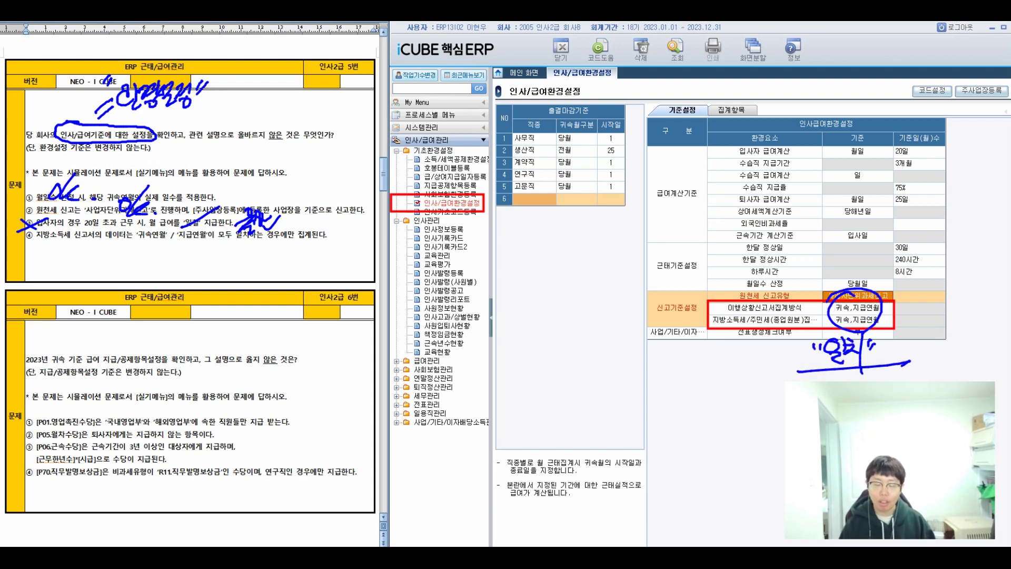
# Step: Circle '귀속연월' in option ④ of question 5 and add handwritten strokes beside the question text
pyautogui.moveTo(151, 246)
pyautogui.mouseDown()
pyautogui.moveTo(129, 248)
pyautogui.moveTo(132, 270)
pyautogui.mouseUp()
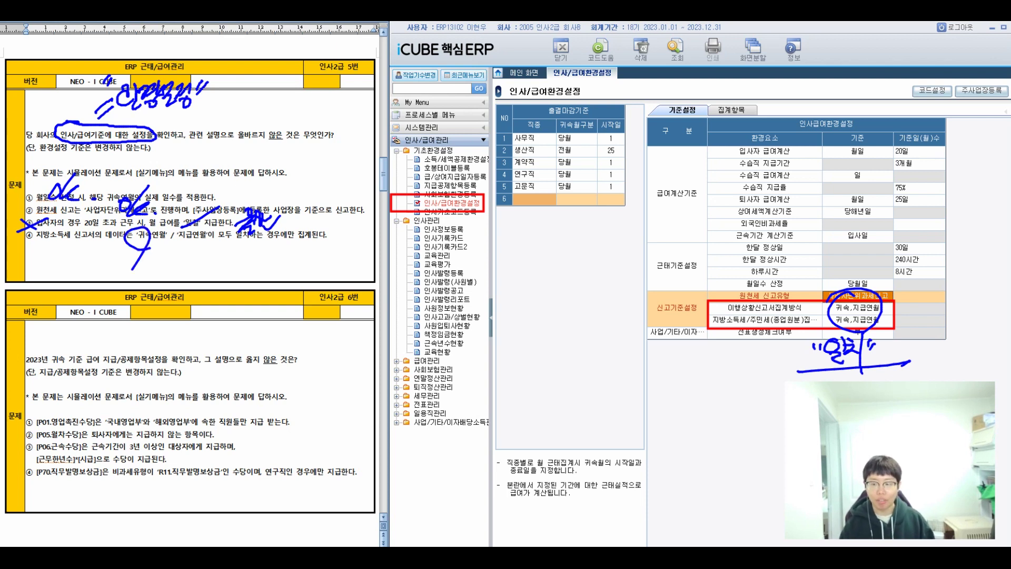
pyautogui.moveTo(297, 109)
pyautogui.mouseDown()
pyautogui.moveTo(323, 115)
pyautogui.moveTo(307, 144)
pyautogui.mouseUp()
pyautogui.moveTo(326, 88)
pyautogui.mouseDown()
pyautogui.moveTo(279, 102)
pyautogui.moveTo(270, 126)
pyautogui.mouseUp()
pyautogui.moveTo(254, 138); pyautogui.dragTo(269, 135)
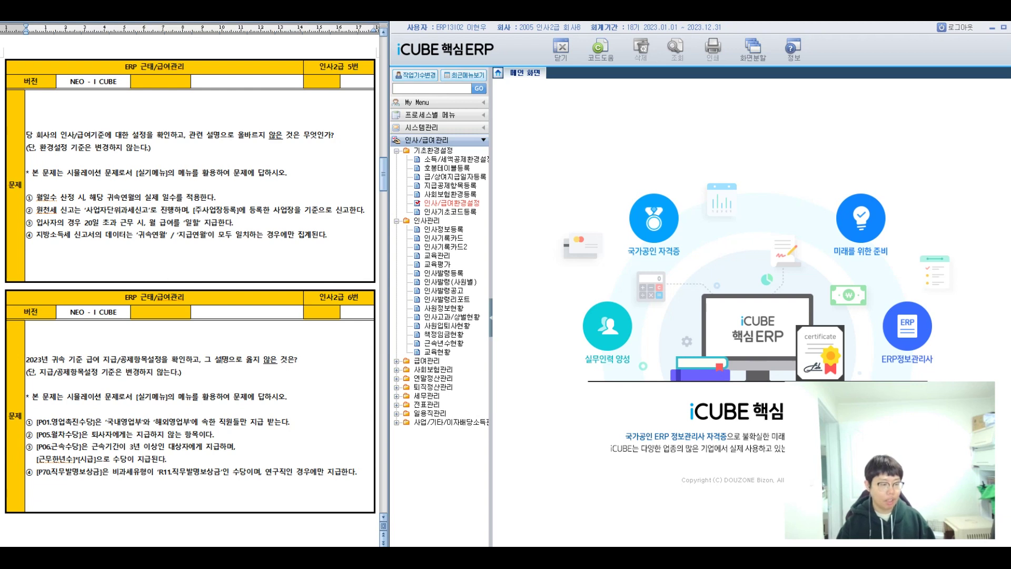
# Step: Highlight and circle '지급/공제항목설정' in question 6 and handwrite a quoted note above it
pyautogui.moveTo(102, 359); pyautogui.dragTo(161, 359)
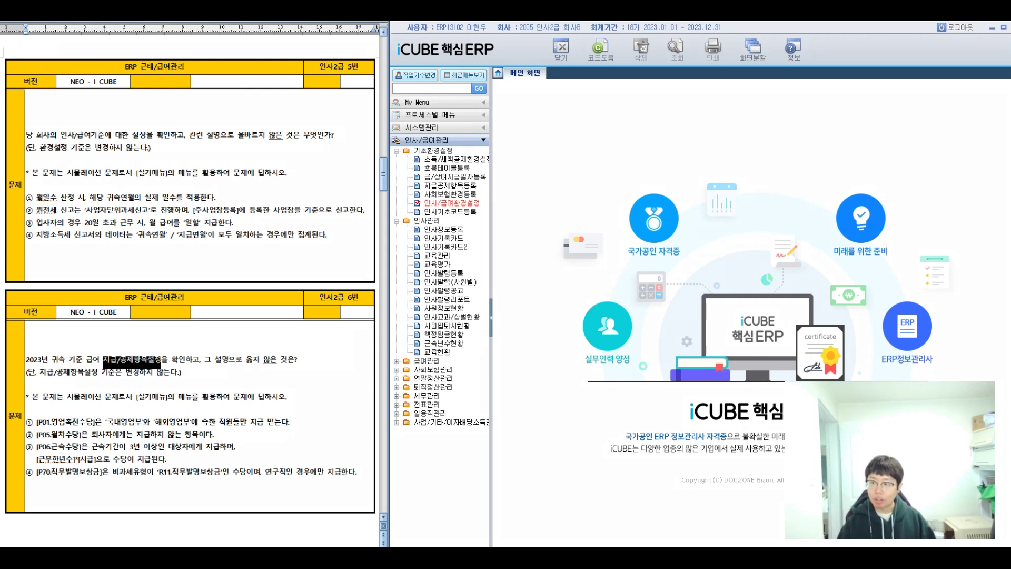
pyautogui.moveTo(117, 344); pyautogui.dragTo(77, 359)
pyautogui.moveTo(98, 319); pyautogui.dragTo(92, 336)
pyautogui.moveTo(107, 324); pyautogui.dragTo(112, 337)
pyautogui.moveTo(115, 306); pyautogui.dragTo(117, 337)
pyautogui.moveTo(118, 315); pyautogui.dragTo(119, 336)
pyautogui.moveTo(131, 308)
pyautogui.mouseDown()
pyautogui.moveTo(131, 336)
pyautogui.moveTo(153, 327)
pyautogui.mouseUp()
pyautogui.moveTo(155, 309); pyautogui.dragTo(153, 314)
pyautogui.moveTo(162, 308); pyautogui.dragTo(159, 315)
pyautogui.moveTo(82, 312); pyautogui.dragTo(84, 317)
pyautogui.moveTo(88, 312); pyautogui.dragTo(90, 315)
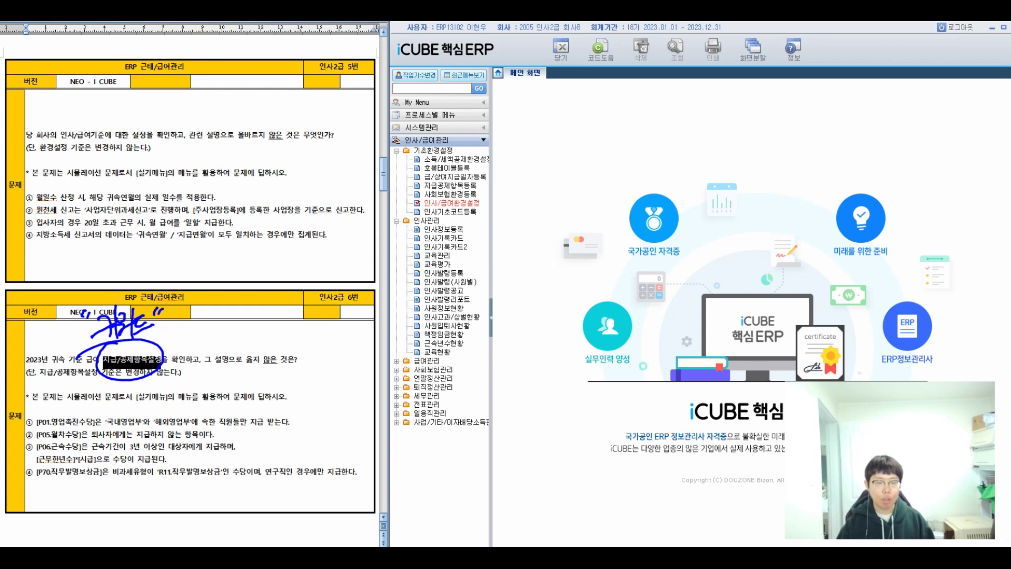
# Step: Box and open 지급공제항목등록, and query the 2023 items with 급여구분 set to 급여 and 지급/공제구분 set to 지급
pyautogui.moveTo(397, 178); pyautogui.dragTo(483, 195)
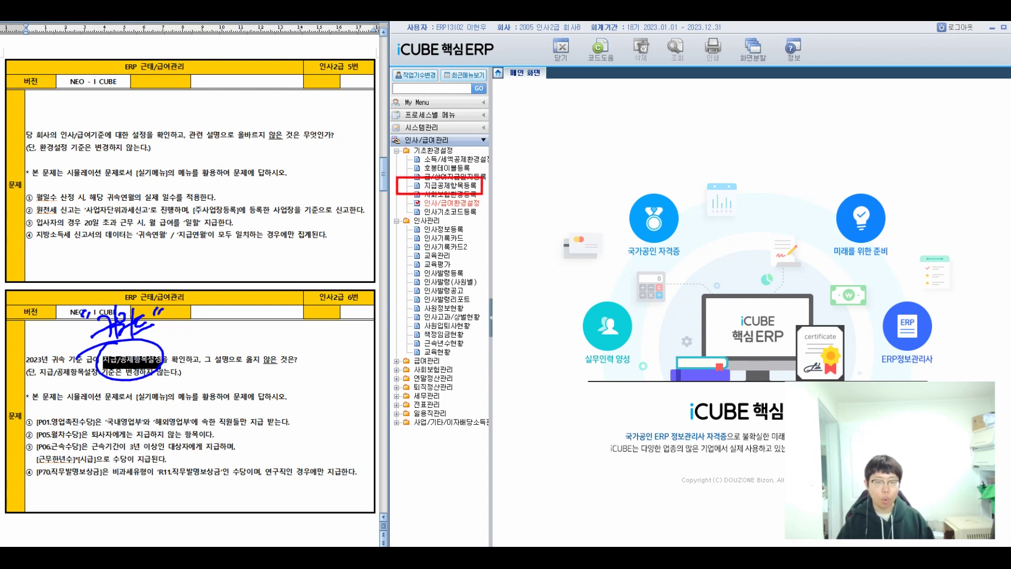
pyautogui.click(450, 185)
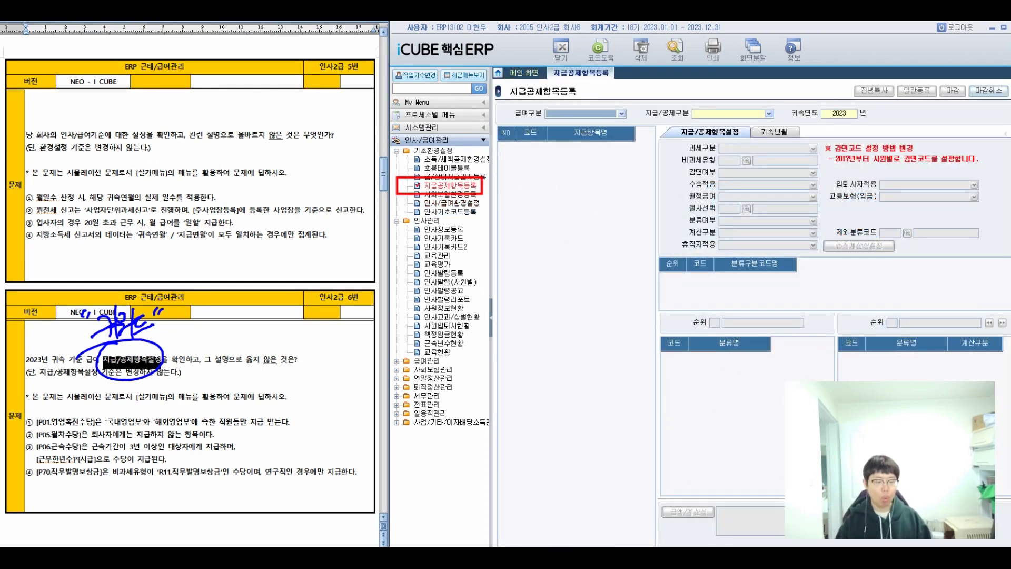
pyautogui.click(621, 113)
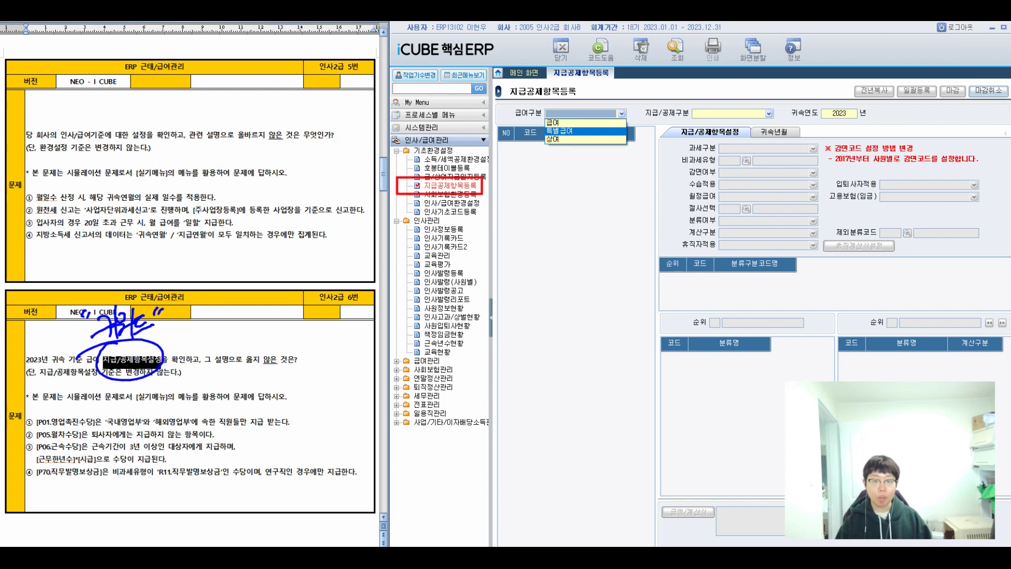
pyautogui.press('Return')
pyautogui.hotkey('alt', 'Down')
pyautogui.press('Down')
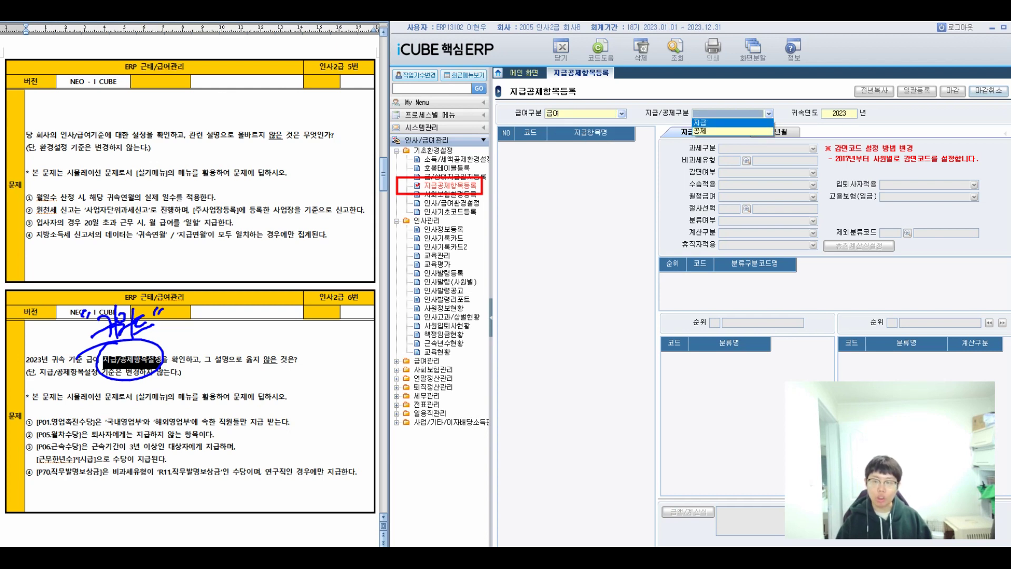
pyautogui.click(706, 122)
pyautogui.click(676, 50)
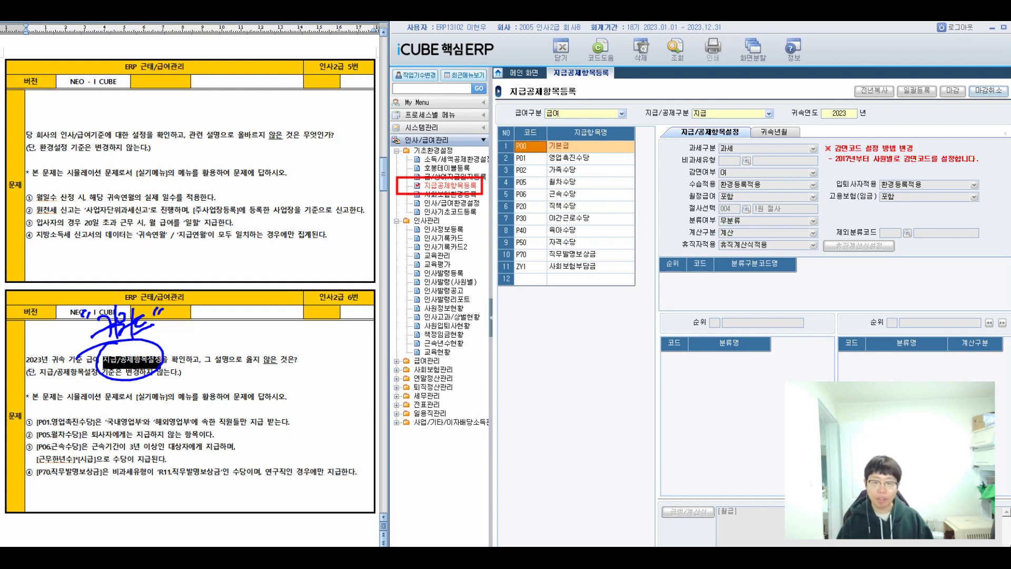
# Step: Select P01 영업촉진수당 and box its 부서별 classification and the 국내영업부 and 해외영업부 rows
pyautogui.click(529, 157)
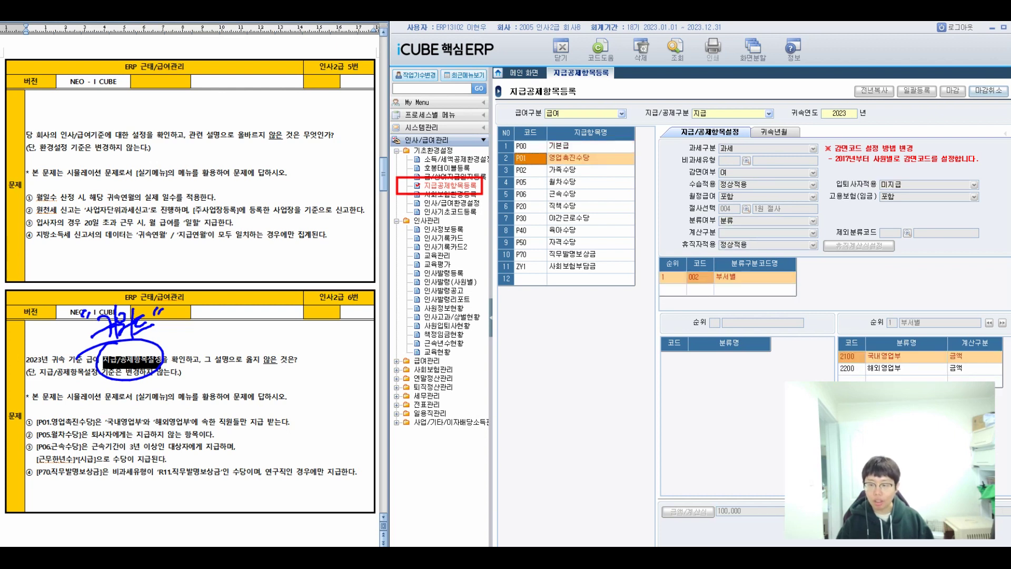
pyautogui.moveTo(832, 335); pyautogui.dragTo(1007, 377)
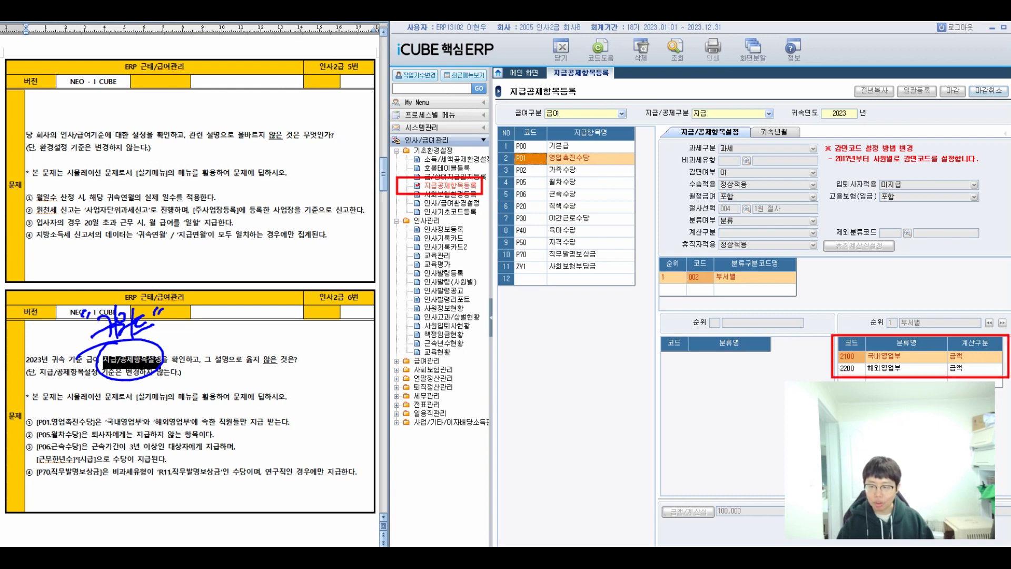
pyautogui.moveTo(862, 312); pyautogui.dragTo(1009, 332)
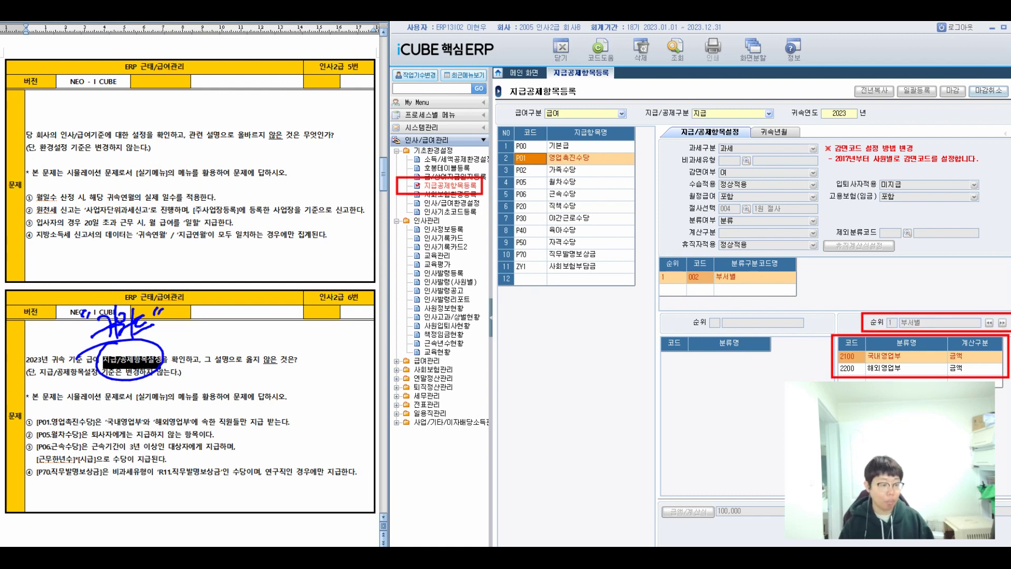
# Step: Bracket the boxed department rows, label them "영업촉진수당" by hand, and mark option ① of question 6 as OK
pyautogui.moveTo(835, 299)
pyautogui.mouseDown()
pyautogui.moveTo(813, 304)
pyautogui.moveTo(830, 378)
pyautogui.mouseUp()
pyautogui.moveTo(807, 323); pyautogui.dragTo(750, 330)
pyautogui.moveTo(657, 319)
pyautogui.mouseDown()
pyautogui.moveTo(655, 342)
pyautogui.moveTo(667, 310)
pyautogui.moveTo(680, 316)
pyautogui.moveTo(673, 345)
pyautogui.moveTo(694, 310)
pyautogui.moveTo(703, 338)
pyautogui.moveTo(714, 316)
pyautogui.moveTo(721, 337)
pyautogui.moveTo(732, 316)
pyautogui.moveTo(743, 337)
pyautogui.mouseUp()
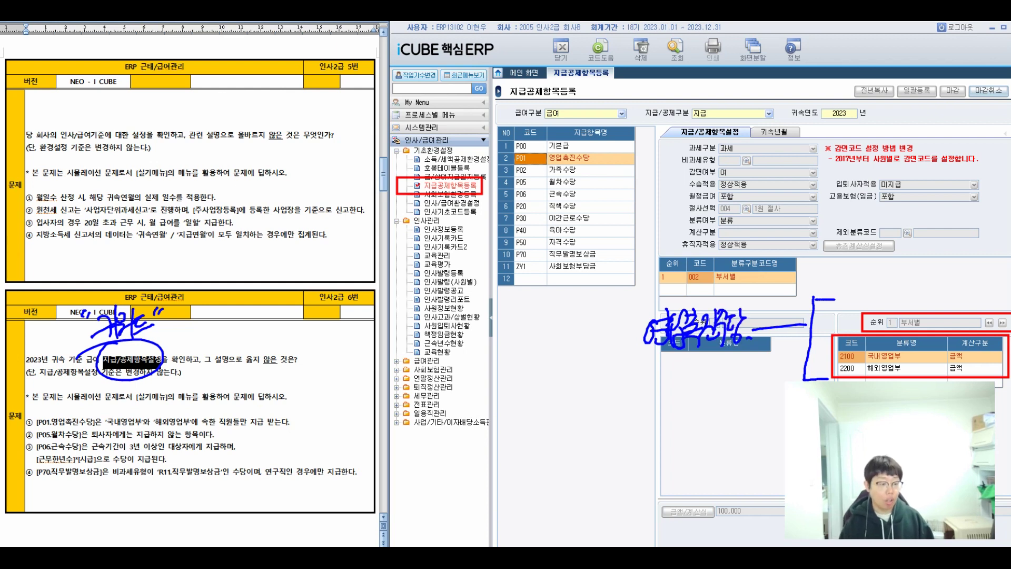
pyautogui.moveTo(41, 412)
pyautogui.mouseDown()
pyautogui.moveTo(53, 400)
pyautogui.moveTo(62, 421)
pyautogui.mouseUp()
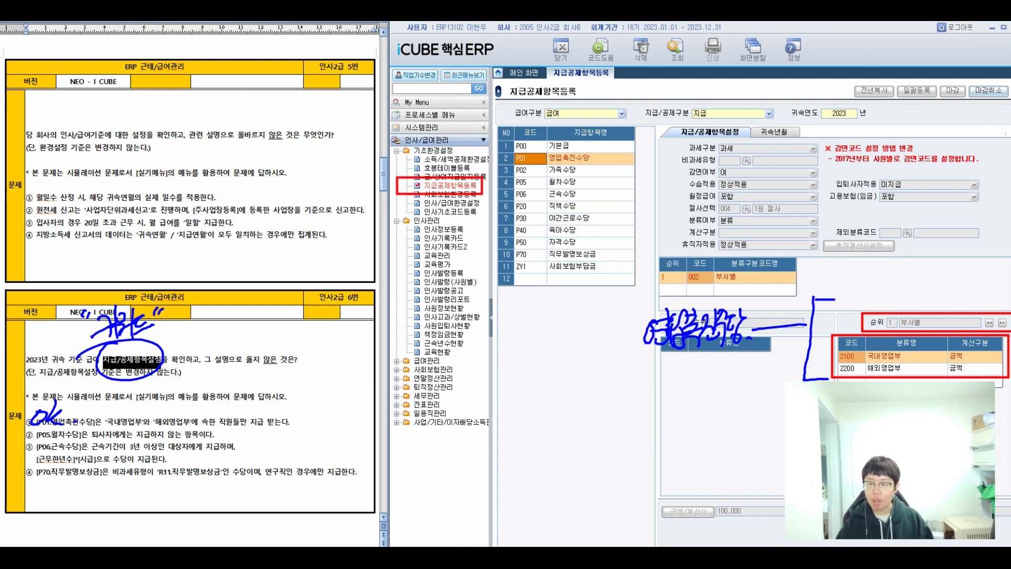
# Step: Erase the P01 annotations, select P05 월차수당, and box its 입퇴사자적용 setting
pyautogui.moveTo(608, 253); pyautogui.dragTo(1010, 414)
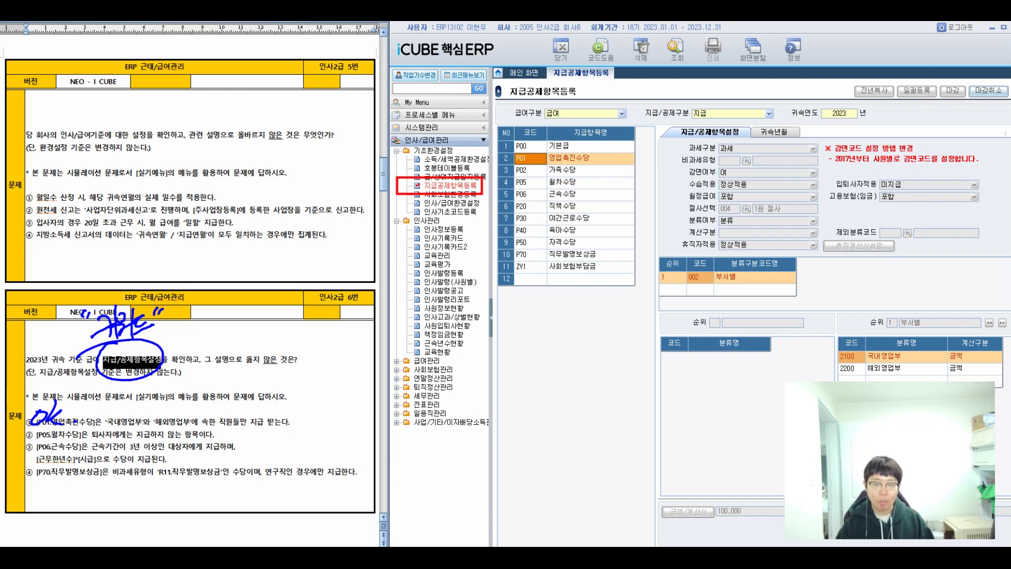
pyautogui.click(529, 182)
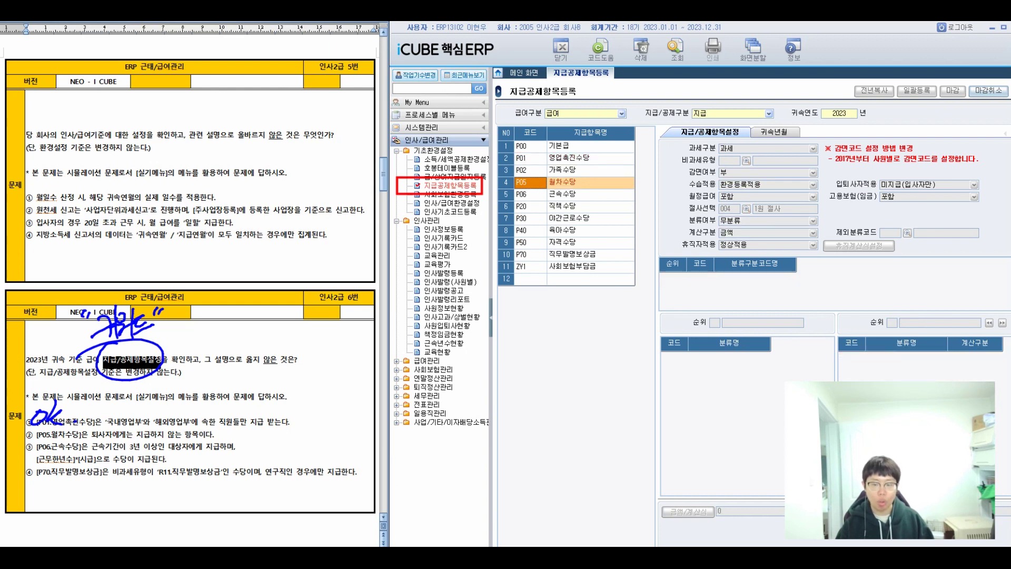
pyautogui.click(590, 182)
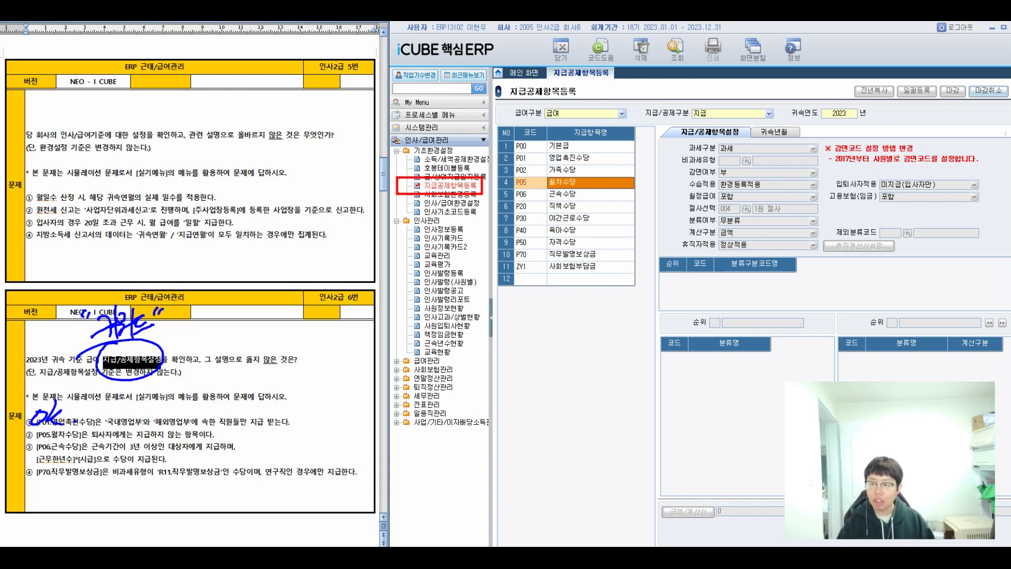
pyautogui.moveTo(828, 177); pyautogui.dragTo(984, 191)
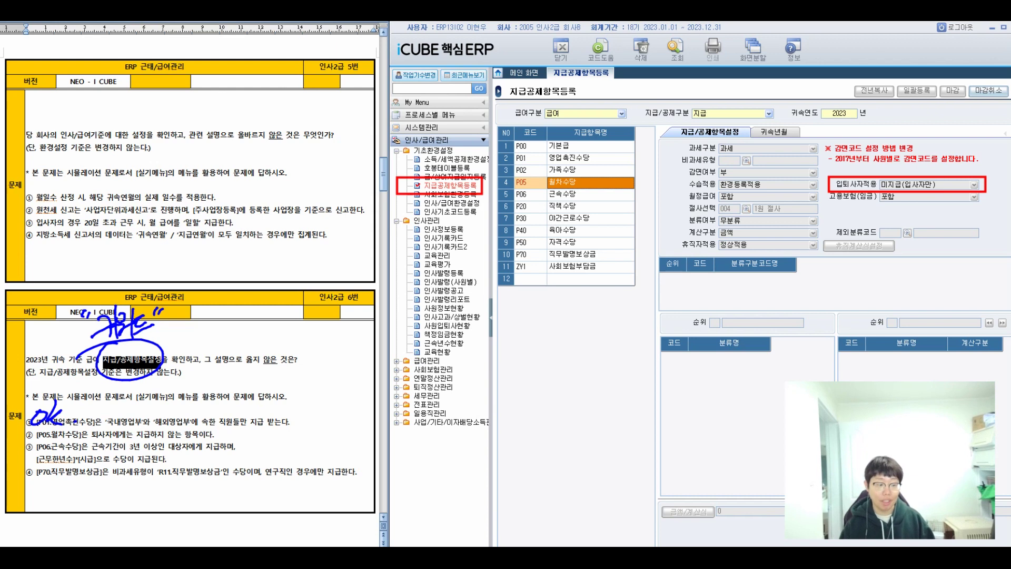
# Step: Draw an arrow beneath the 입퇴사자적용 box and handwrite "입사자만 미지급"
pyautogui.moveTo(817, 213); pyautogui.dragTo(844, 212)
pyautogui.moveTo(817, 221)
pyautogui.mouseDown()
pyautogui.moveTo(847, 220)
pyautogui.moveTo(833, 227)
pyautogui.mouseUp()
pyautogui.moveTo(857, 210); pyautogui.dragTo(870, 215)
pyautogui.moveTo(856, 219)
pyautogui.mouseDown()
pyautogui.moveTo(858, 234)
pyautogui.moveTo(870, 231)
pyautogui.mouseUp()
pyautogui.moveTo(880, 207)
pyautogui.mouseDown()
pyautogui.moveTo(890, 232)
pyautogui.moveTo(975, 215)
pyautogui.moveTo(991, 225)
pyautogui.mouseUp()
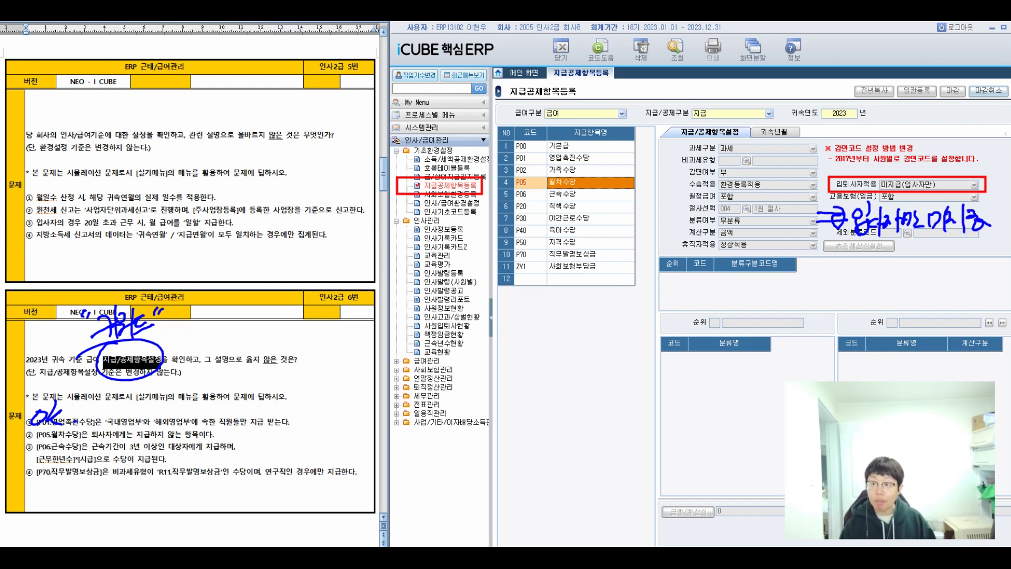
# Step: Handwrite "퇴사자 지급한다" beneath the 입사자 note
pyautogui.moveTo(851, 248); pyautogui.dragTo(872, 274)
pyautogui.moveTo(873, 242)
pyautogui.mouseDown()
pyautogui.moveTo(873, 274)
pyautogui.moveTo(896, 265)
pyautogui.mouseUp()
pyautogui.moveTo(906, 241)
pyautogui.mouseDown()
pyautogui.moveTo(907, 277)
pyautogui.moveTo(918, 261)
pyautogui.mouseUp()
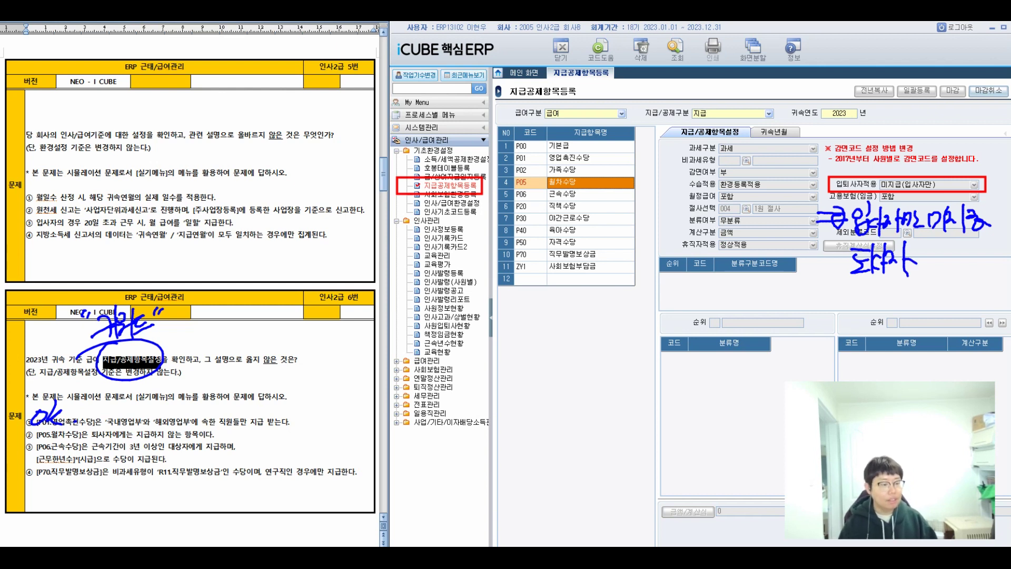
pyautogui.moveTo(928, 252)
pyautogui.mouseDown()
pyautogui.moveTo(952, 278)
pyautogui.moveTo(965, 274)
pyautogui.moveTo(971, 237)
pyautogui.moveTo(981, 260)
pyautogui.mouseUp()
pyautogui.moveTo(966, 264)
pyautogui.mouseDown()
pyautogui.moveTo(976, 267)
pyautogui.moveTo(988, 253)
pyautogui.mouseUp()
pyautogui.moveTo(989, 243); pyautogui.dragTo(998, 271)
pyautogui.moveTo(985, 285); pyautogui.dragTo(993, 281)
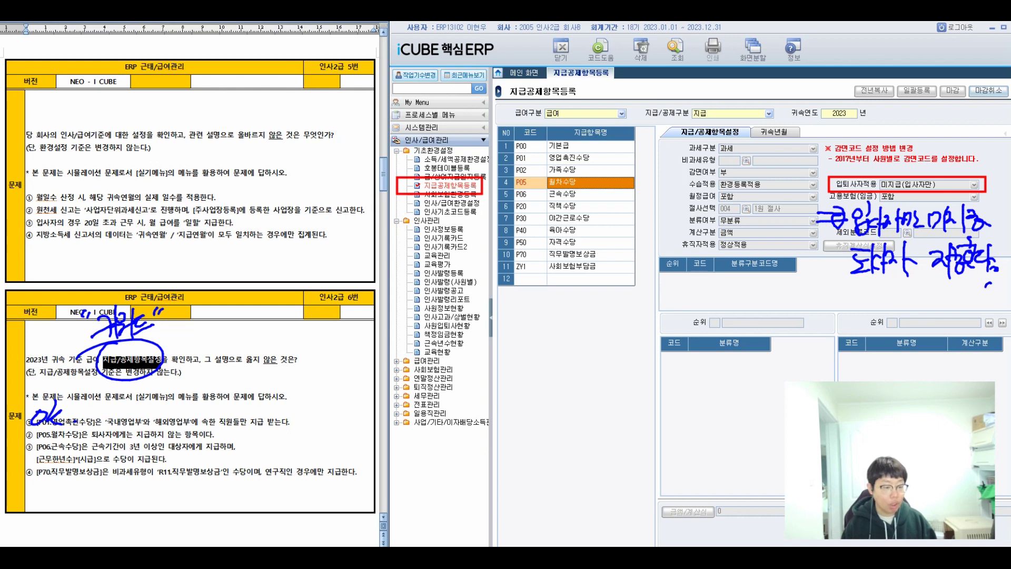
# Step: Mark option ② of question 6 with an X, strike through its ending, and handwrite the correction "지급한다" beside it
pyautogui.moveTo(38, 427); pyautogui.dragTo(67, 442)
pyautogui.moveTo(65, 426); pyautogui.dragTo(39, 446)
pyautogui.moveTo(184, 440)
pyautogui.mouseDown()
pyautogui.moveTo(232, 427)
pyautogui.moveTo(237, 446)
pyautogui.moveTo(250, 432)
pyautogui.moveTo(274, 438)
pyautogui.mouseUp()
pyautogui.moveTo(282, 437); pyautogui.dragTo(285, 439)
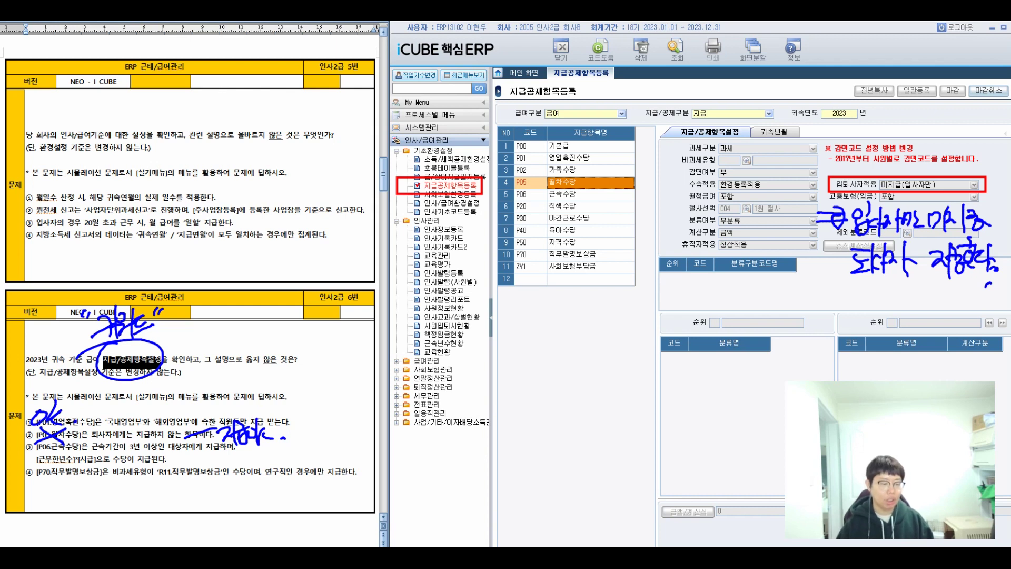
# Step: Erase the P05 notes, select P06 근속수당, and detach 지급공제항목등록 into a separate window moved partly over the exam document
pyautogui.moveTo(731, 147); pyautogui.dragTo(1010, 359)
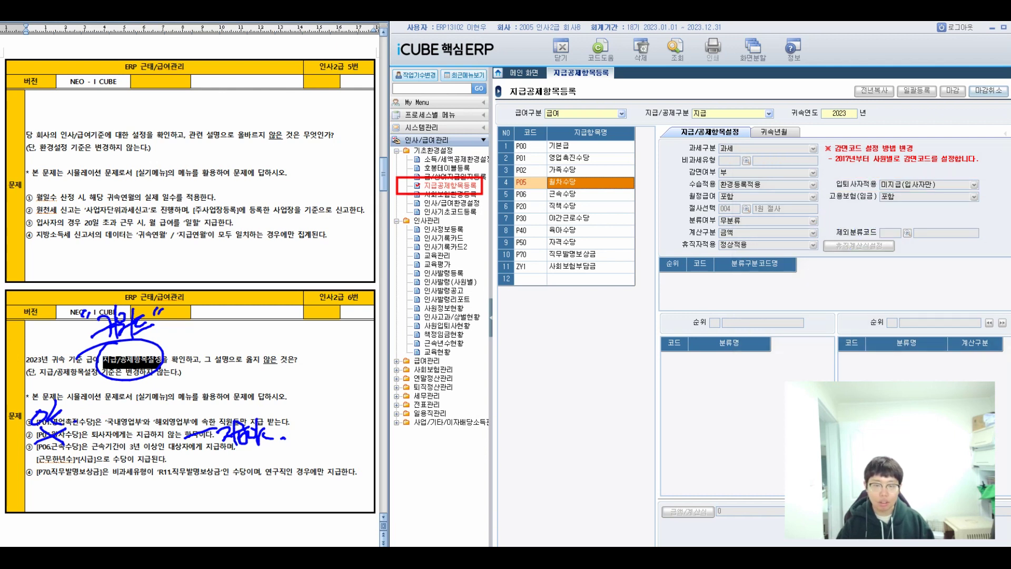
pyautogui.click(530, 194)
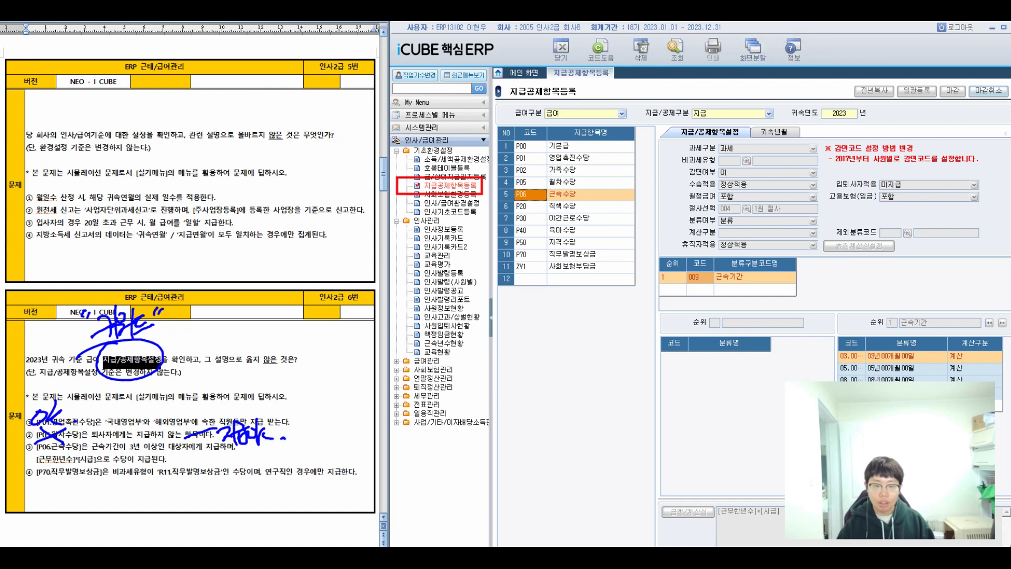
pyautogui.click(753, 49)
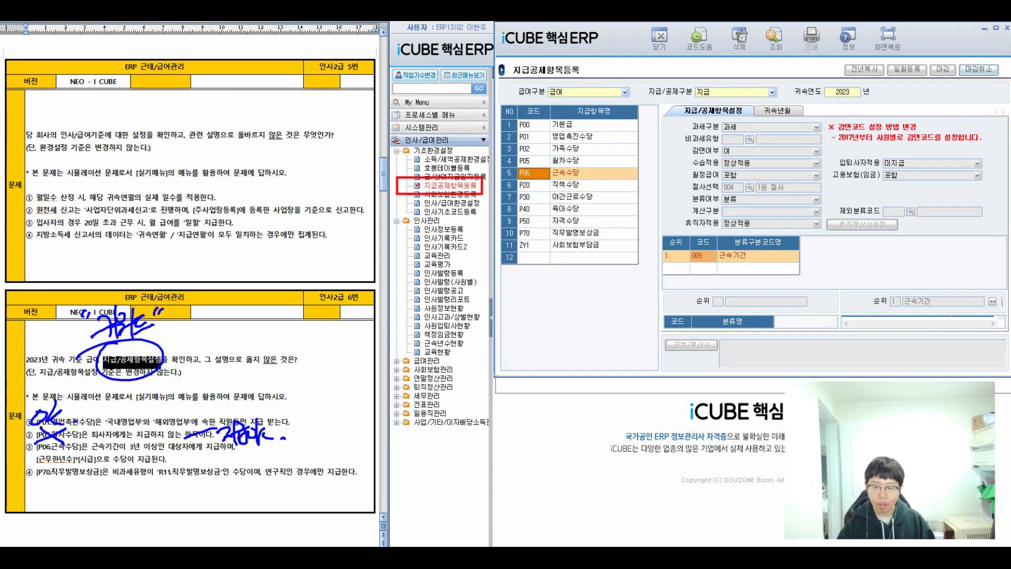
pyautogui.moveTo(627, 37); pyautogui.dragTo(489, 40)
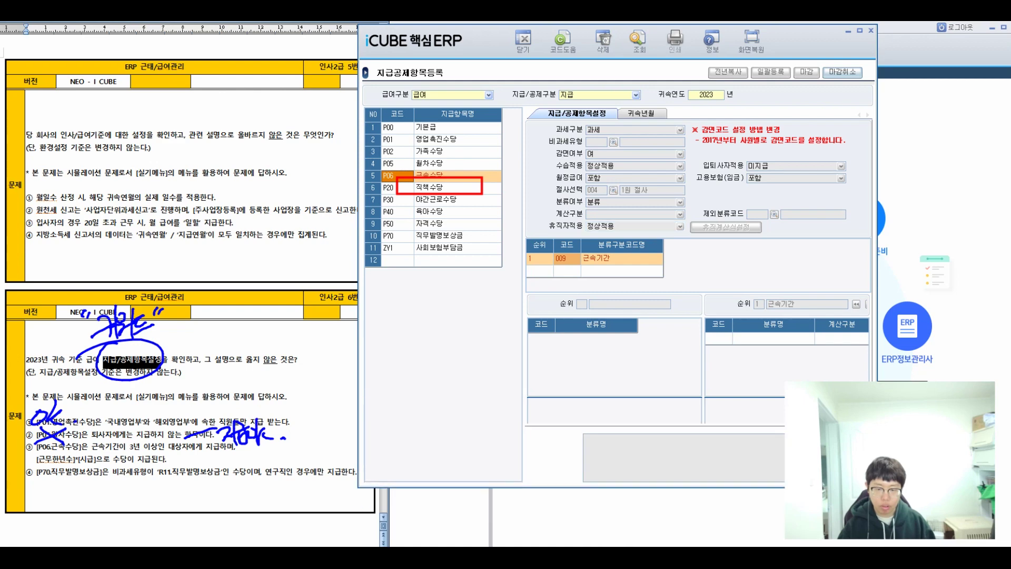
pyautogui.moveTo(495, 38); pyautogui.dragTo(395, 43)
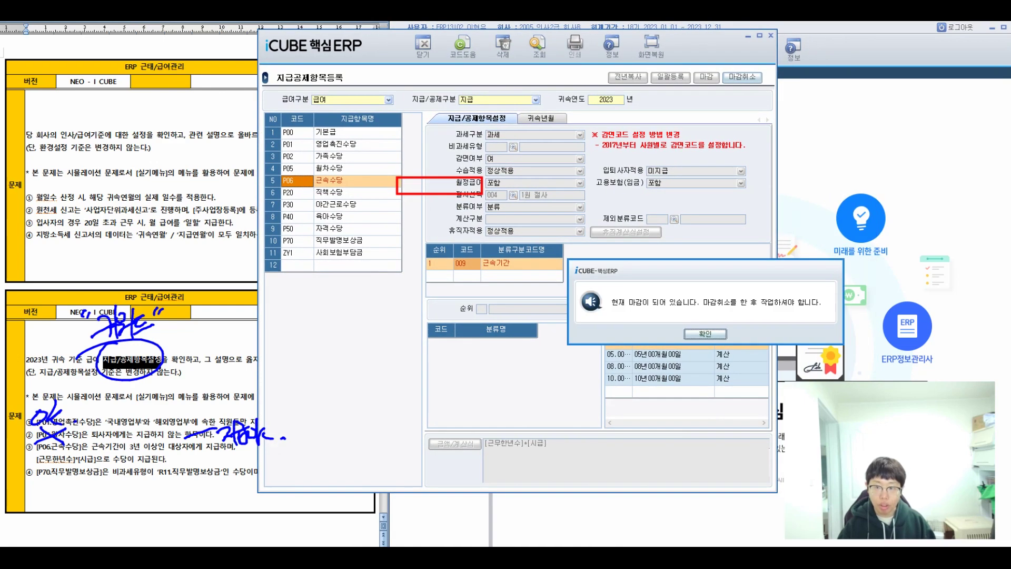
# Step: Dismiss the 마감 notice and run 마감취소 on the 2023 pay items through its login password dialog
pyautogui.click(705, 333)
pyautogui.click(741, 77)
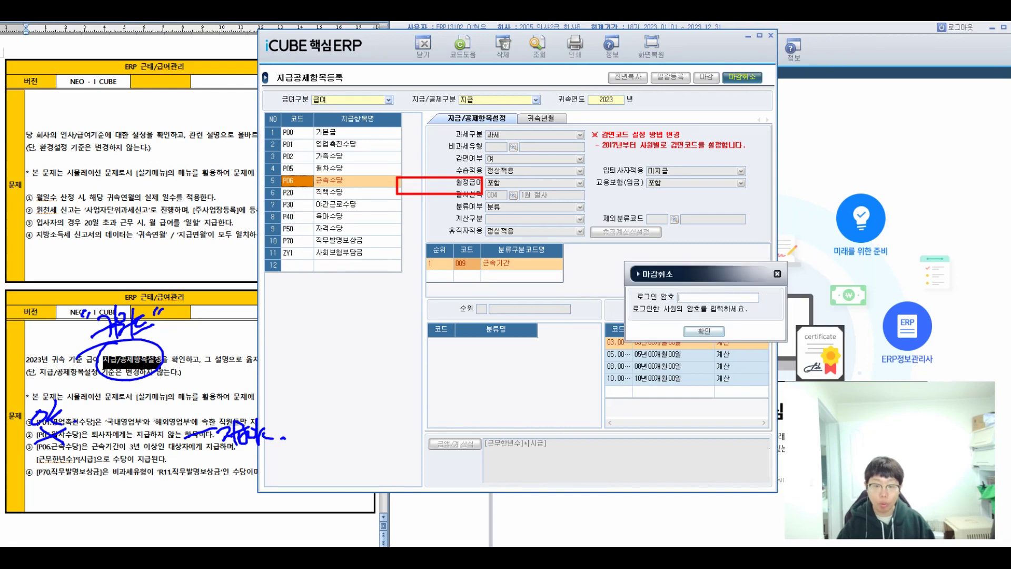
pyautogui.click(704, 331)
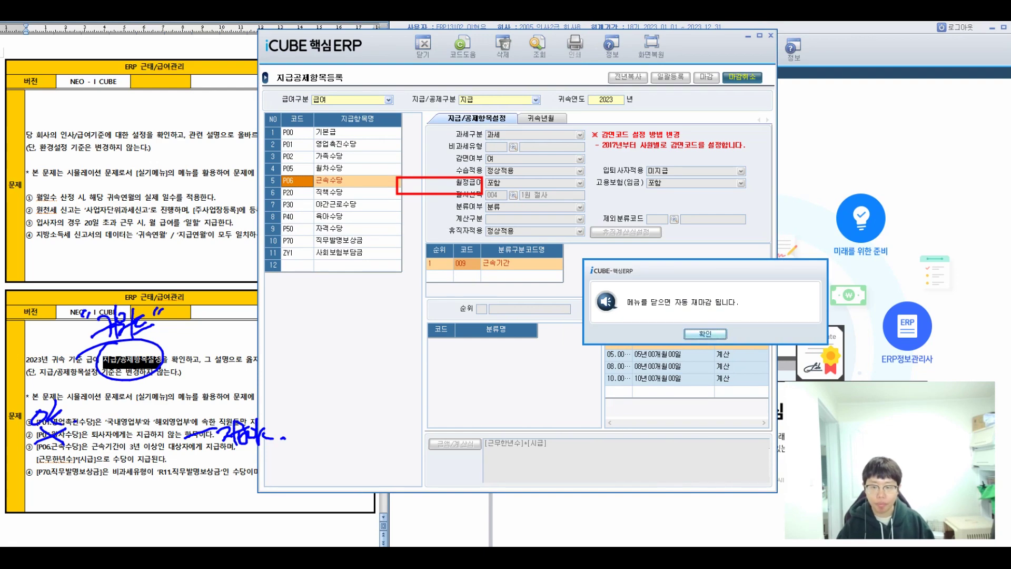
pyautogui.click(705, 334)
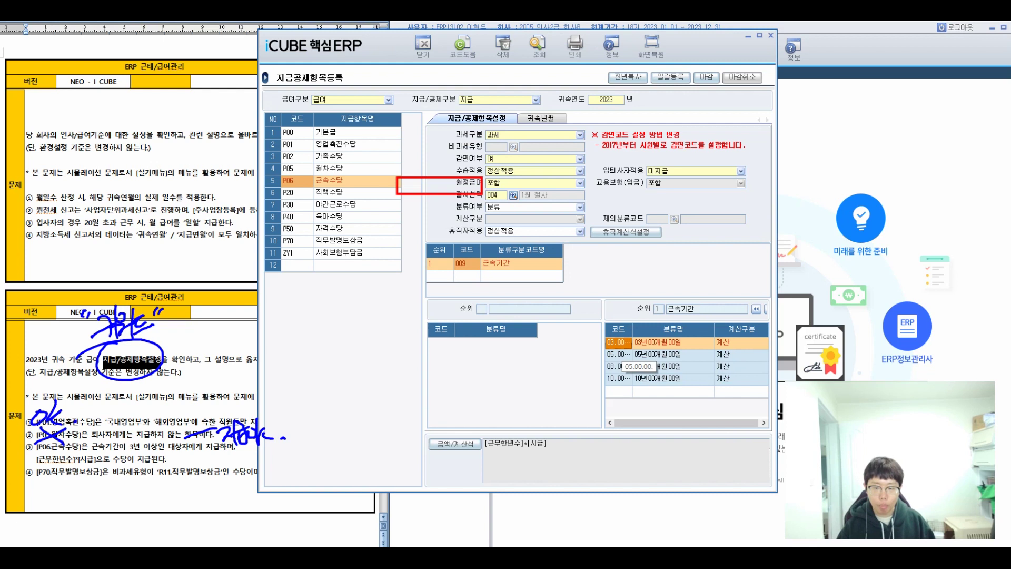
# Step: Check the 05년, 08년 and 10년 rows of P06 근속수당, and frame its classification table and 금액/계산식 formula in red
pyautogui.click(618, 354)
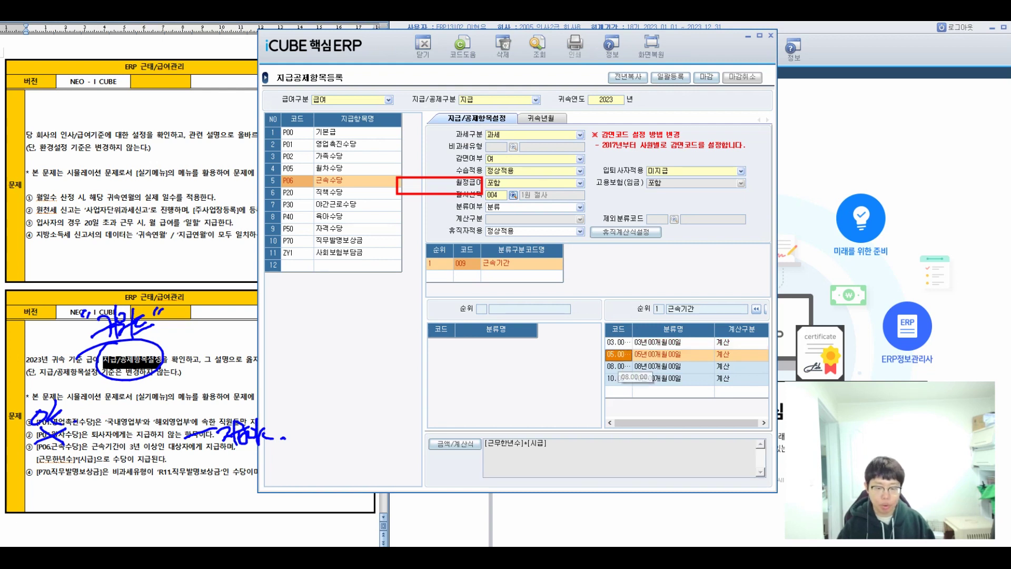
pyautogui.click(618, 366)
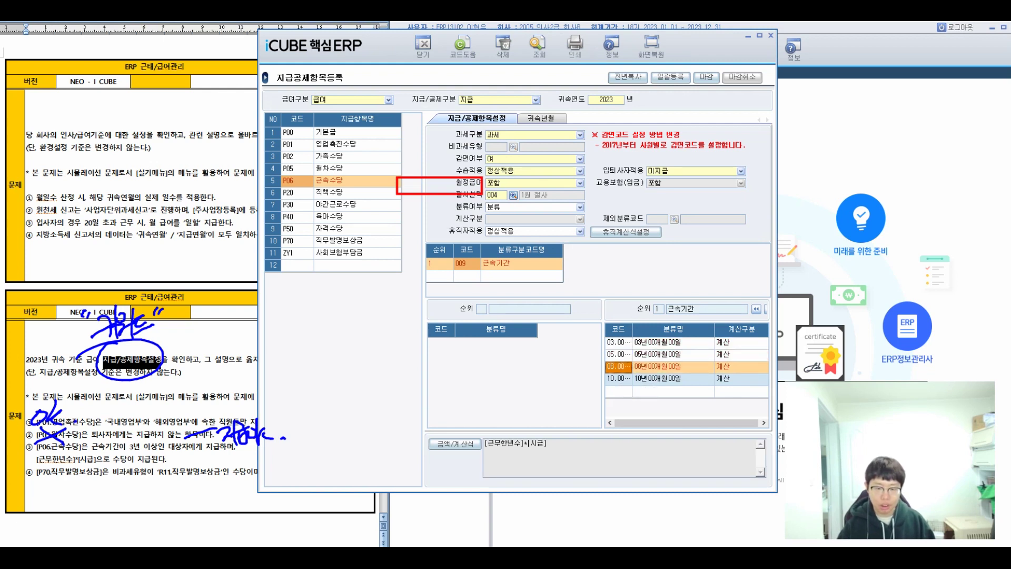
pyautogui.click(618, 378)
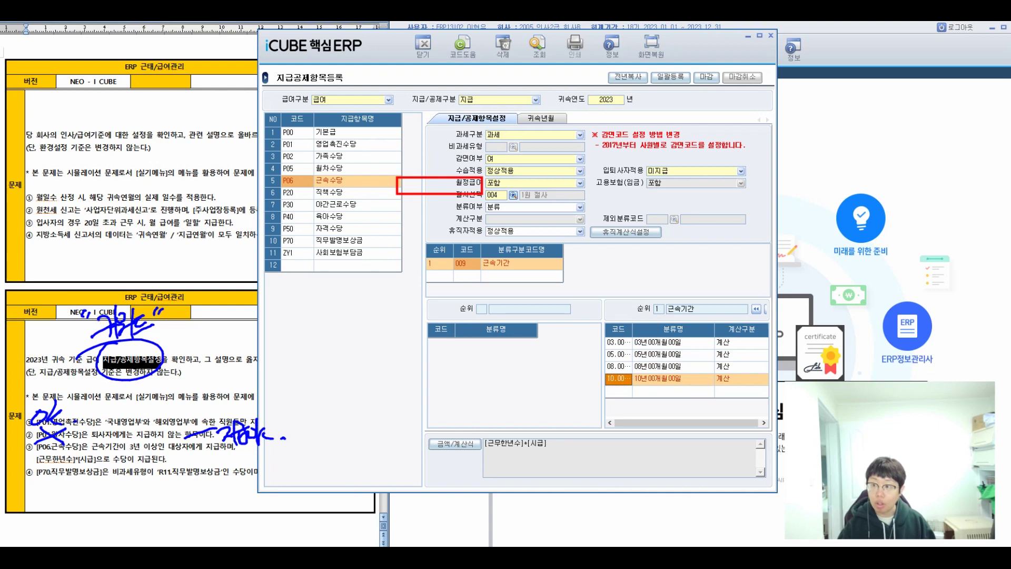
pyautogui.moveTo(420, 429)
pyautogui.mouseDown()
pyautogui.moveTo(571, 479)
pyautogui.moveTo(567, 457)
pyautogui.mouseUp()
pyautogui.moveTo(602, 321)
pyautogui.mouseDown()
pyautogui.moveTo(719, 392)
pyautogui.moveTo(771, 396)
pyautogui.mouseUp()
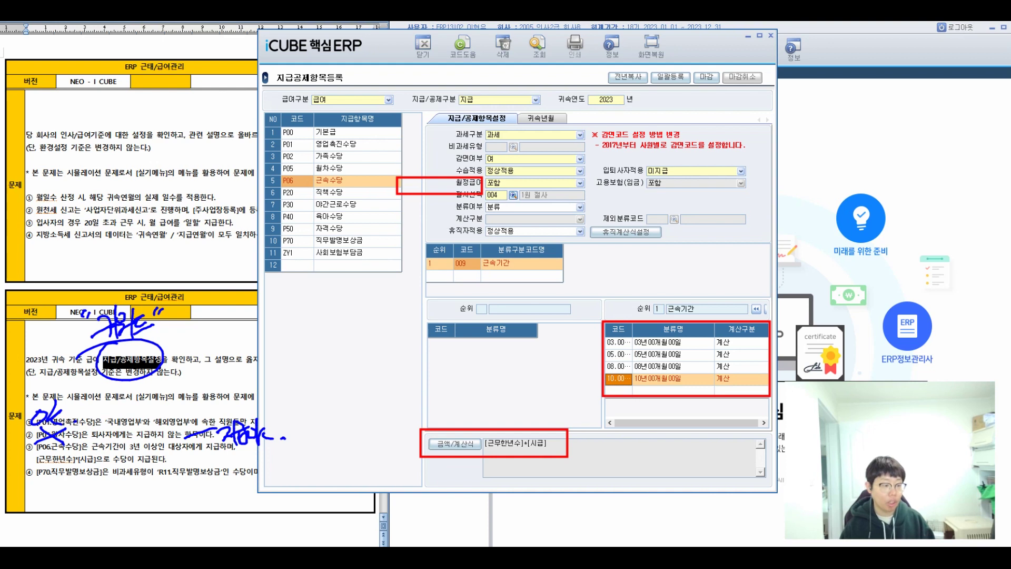
# Step: Handwrite "OK" beside option ③ of question 6, and clear all the annotations
pyautogui.moveTo(22, 449); pyautogui.dragTo(23, 451)
pyautogui.moveTo(25, 440); pyautogui.dragTo(23, 464)
pyautogui.moveTo(33, 450)
pyautogui.mouseDown()
pyautogui.moveTo(27, 456)
pyautogui.moveTo(39, 461)
pyautogui.mouseUp()
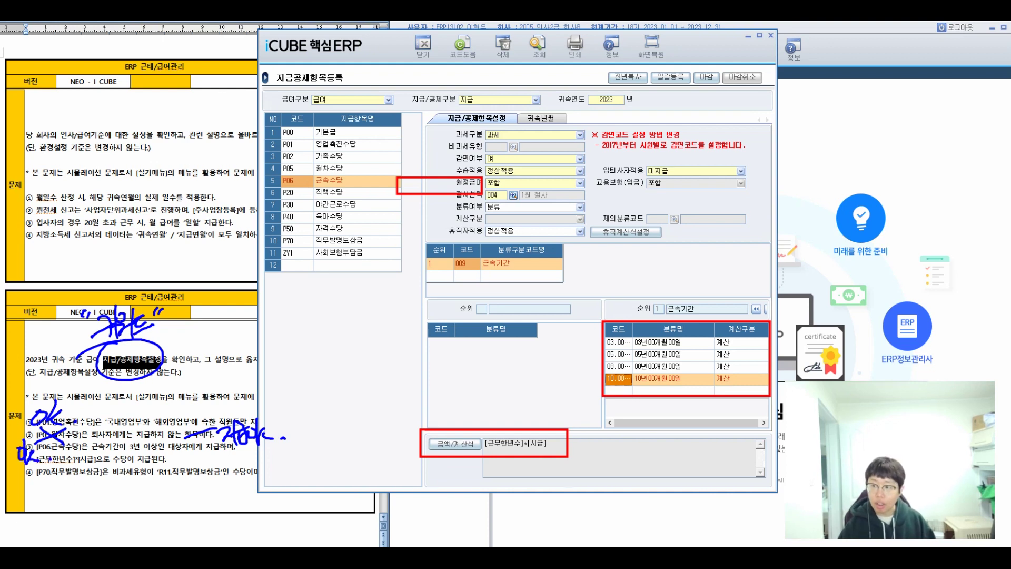
pyautogui.press('Escape')
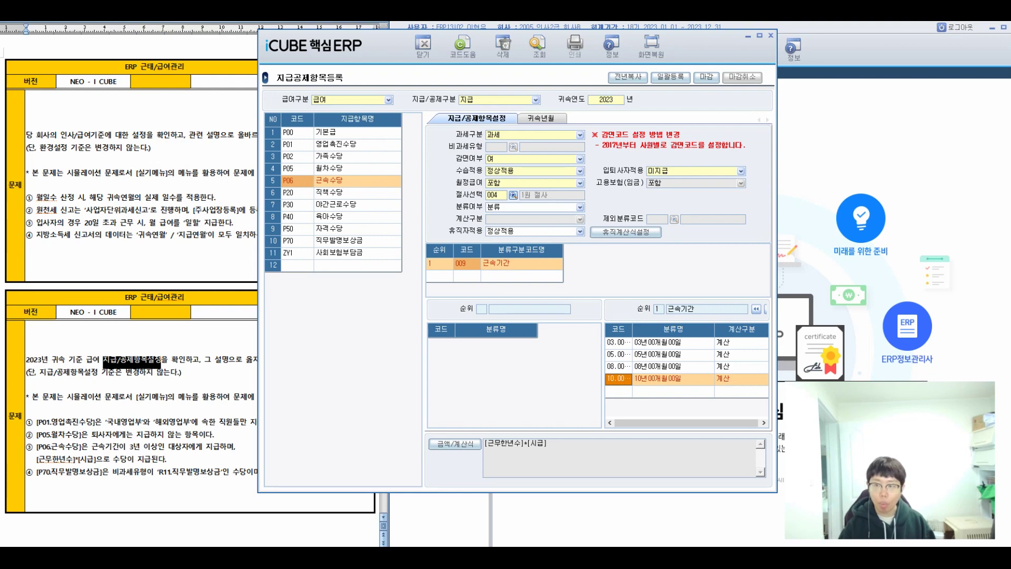
# Step: Uncover the exam document by moving the 지급공제항목등록 window, and check the 연구직 classification row of P70 직무발명보상금
pyautogui.moveTo(389, 45); pyautogui.dragTo(501, 42)
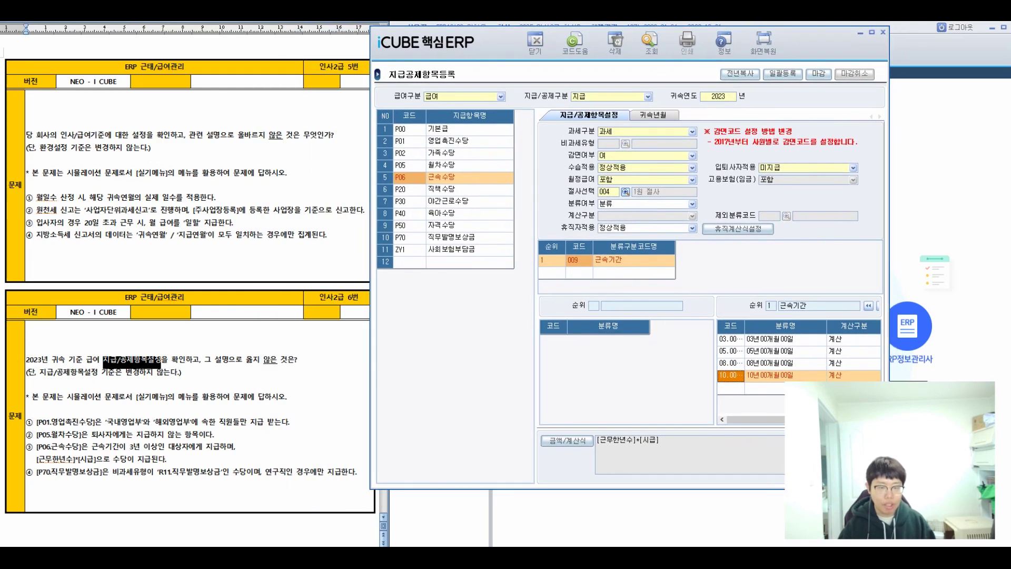
pyautogui.click(409, 237)
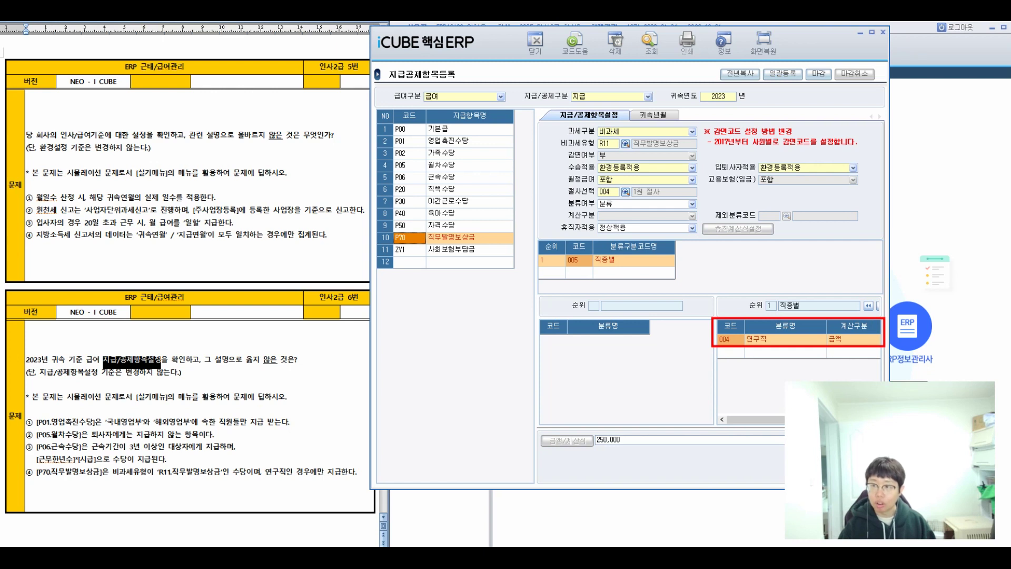
pyautogui.click(729, 339)
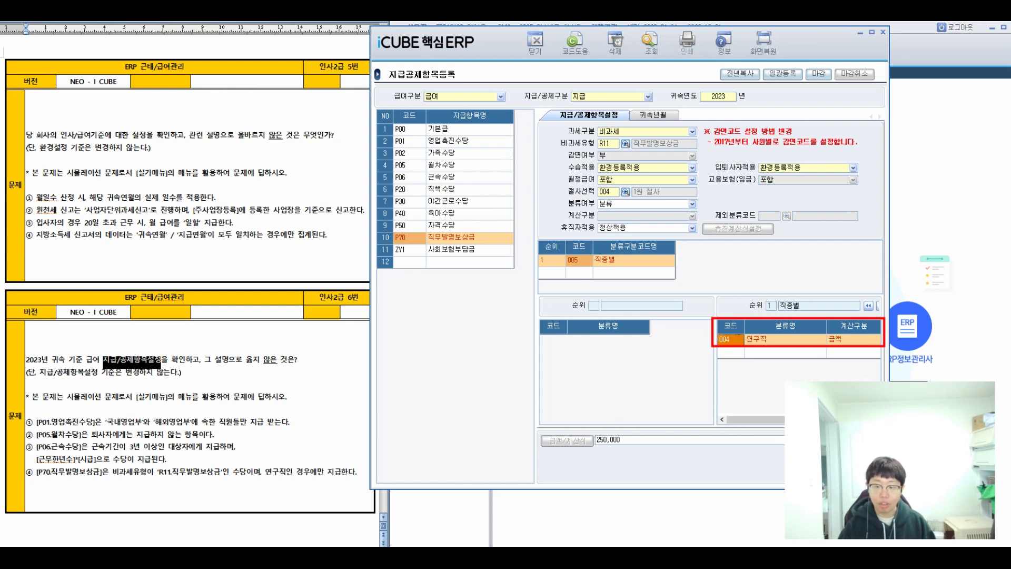
pyautogui.click(852, 339)
pyautogui.click(852, 339)
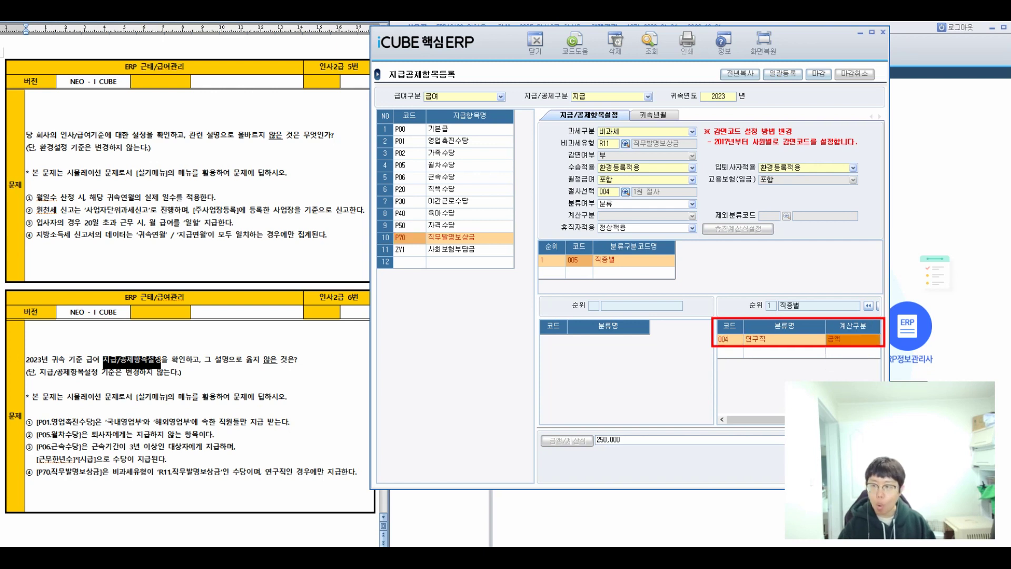
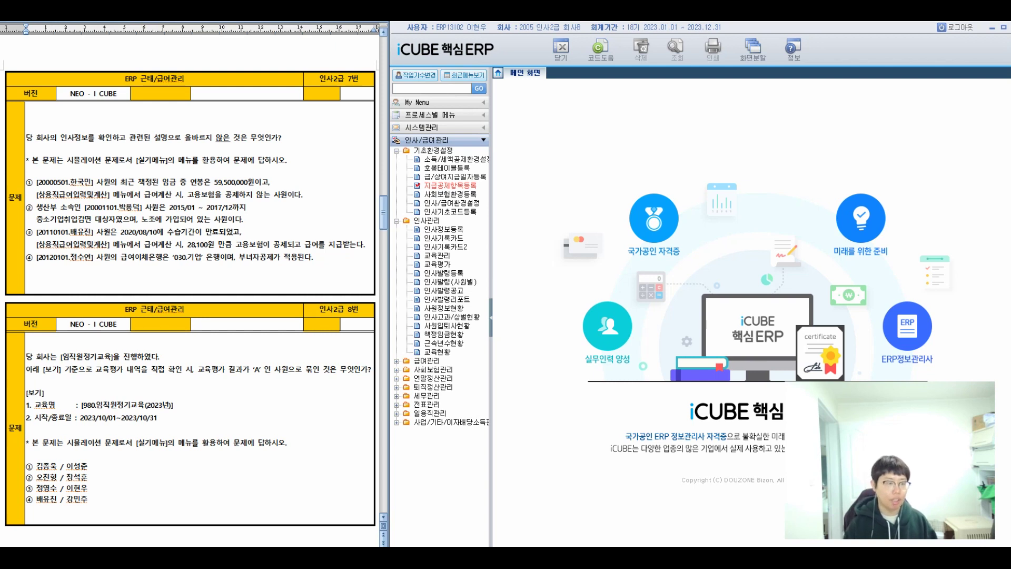
# Step: Circle 인사정보 in question 7 with a handwritten note above it, and frame 인사관리 and 인사정보등록 in red
pyautogui.moveTo(78, 118)
pyautogui.mouseDown()
pyautogui.moveTo(87, 149)
pyautogui.moveTo(65, 106)
pyautogui.mouseUp()
pyautogui.moveTo(73, 88)
pyautogui.mouseDown()
pyautogui.moveTo(74, 117)
pyautogui.moveTo(119, 105)
pyautogui.mouseUp()
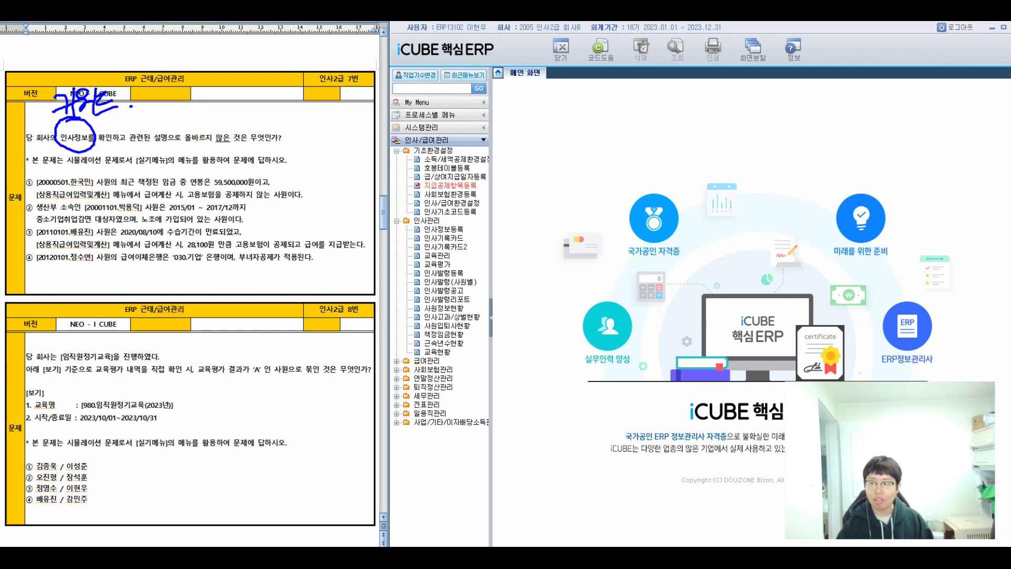
pyautogui.moveTo(389, 213); pyautogui.dragTo(469, 237)
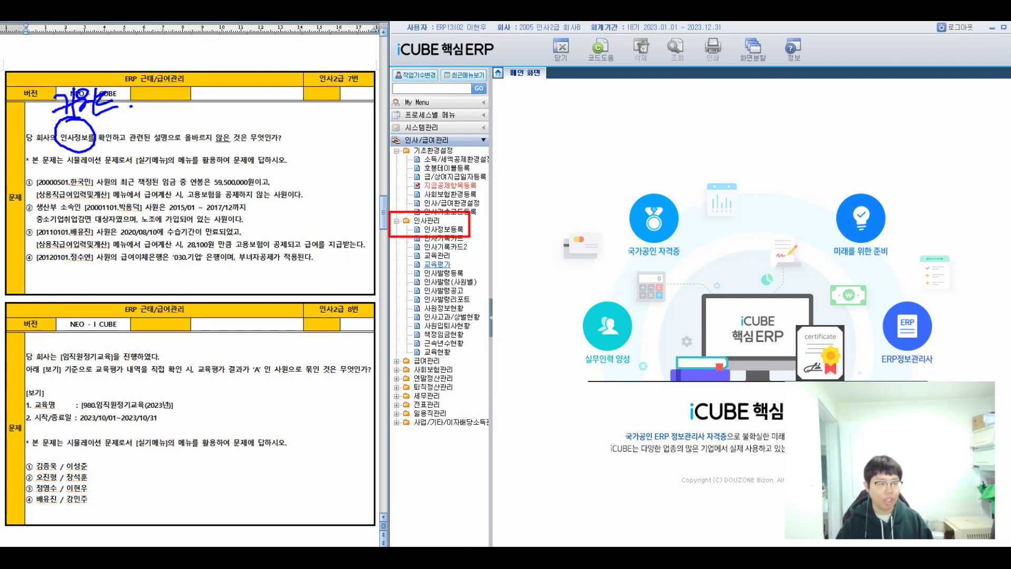
# Step: Open 인사정보등록 in a separate window and bring up the 총무부 employee's 2023/01 연봉 amount in the 급여정보 책정임금 section
pyautogui.click(443, 229)
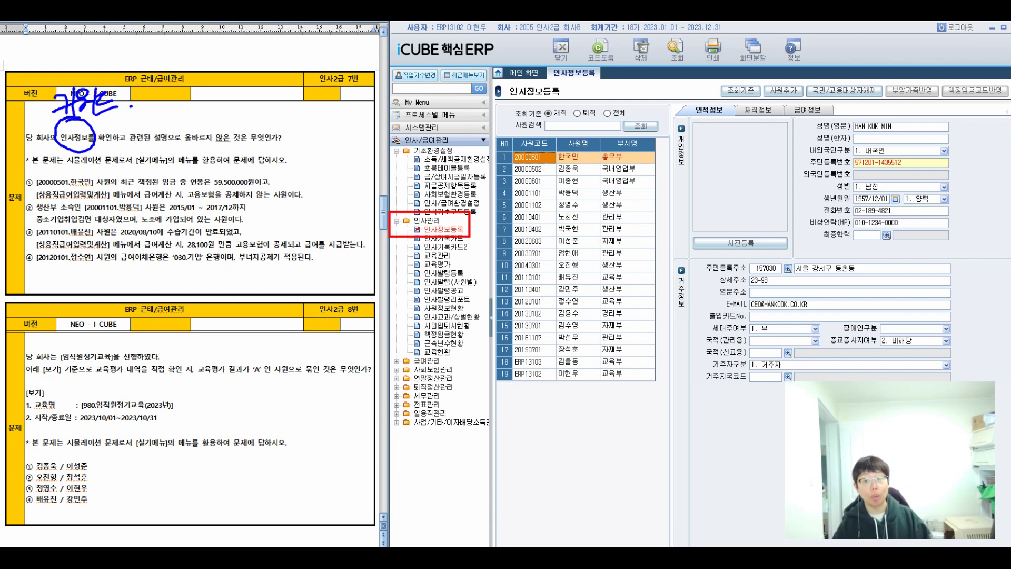
pyautogui.click(753, 50)
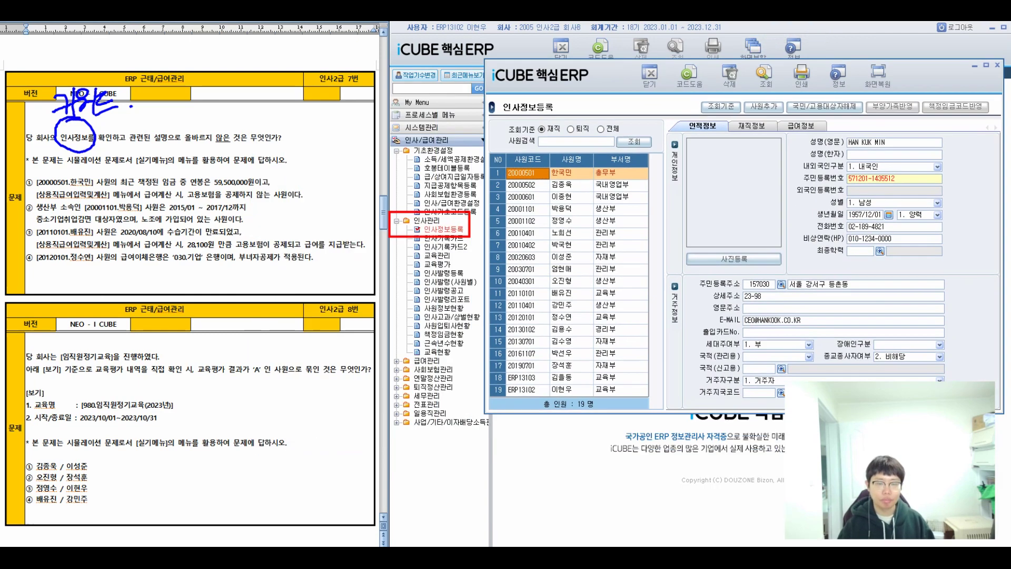
pyautogui.click(796, 89)
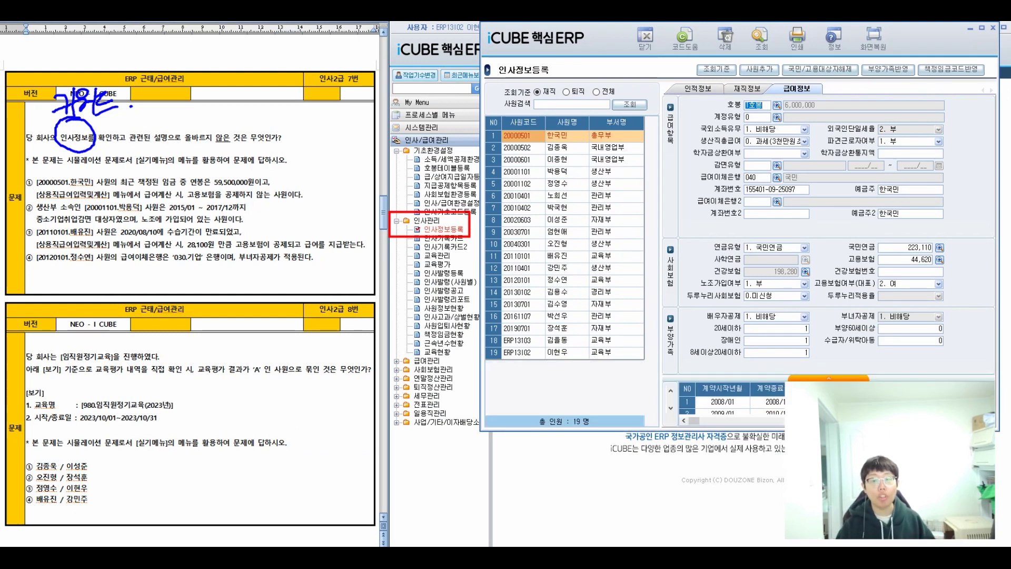
pyautogui.click(828, 378)
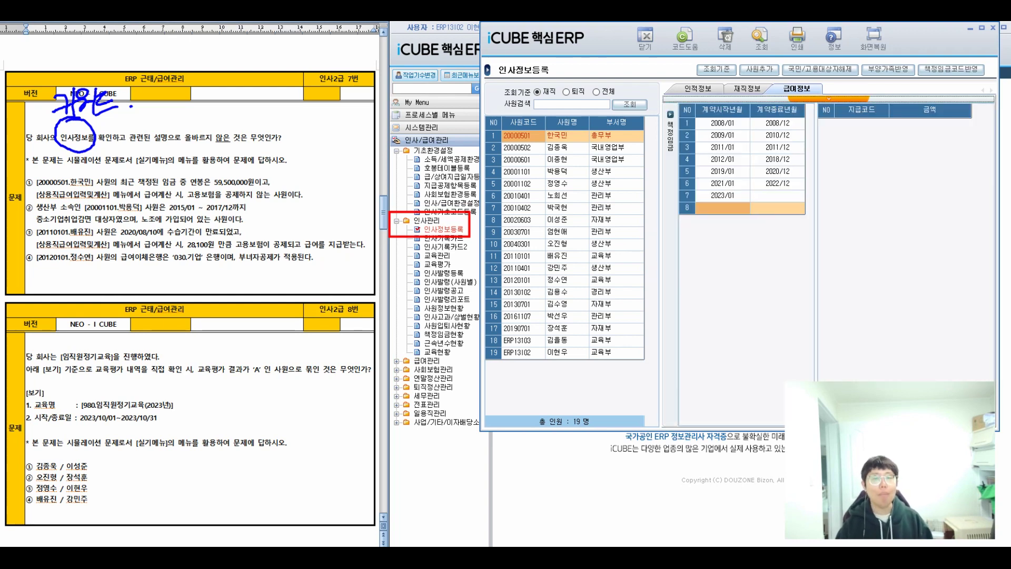
pyautogui.click(722, 195)
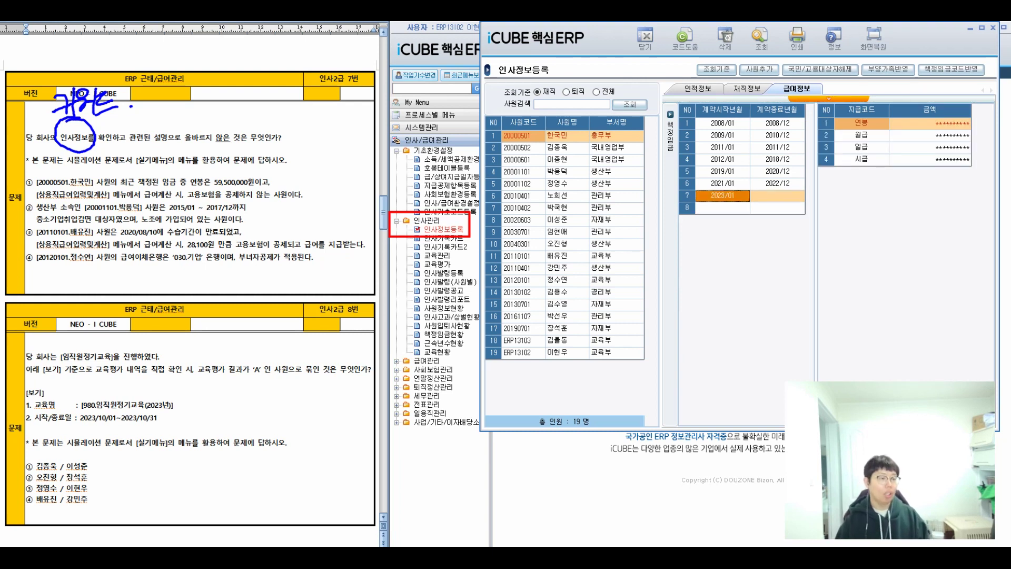
pyautogui.click(929, 123)
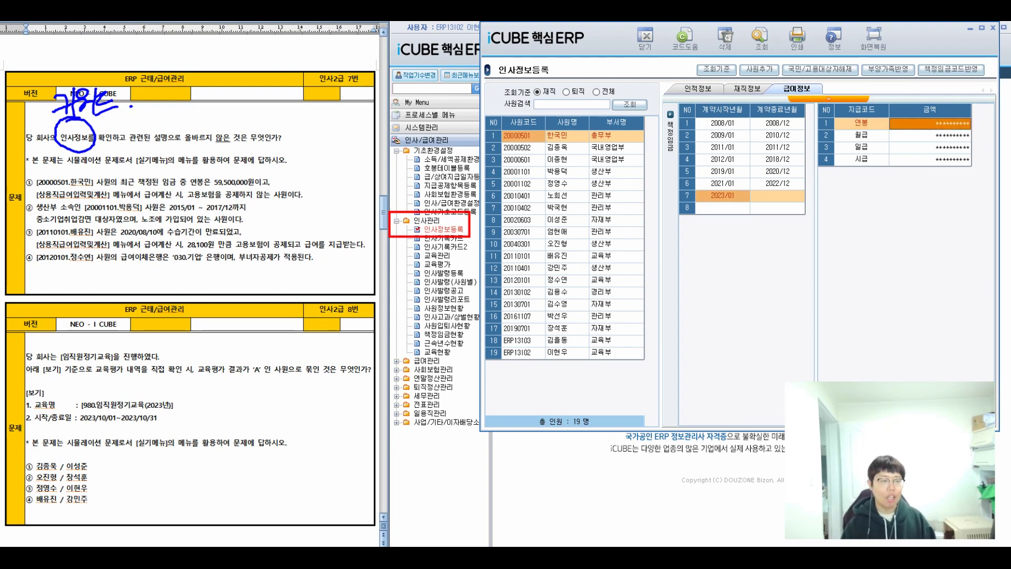
# Step: Handwrite "= (Ctrl+F3)" above question 7, continuing the note over 인사정보
pyautogui.moveTo(191, 73)
pyautogui.mouseDown()
pyautogui.moveTo(169, 83)
pyautogui.moveTo(190, 94)
pyautogui.mouseUp()
pyautogui.moveTo(196, 64)
pyautogui.mouseDown()
pyautogui.moveTo(194, 98)
pyautogui.moveTo(205, 79)
pyautogui.mouseUp()
pyautogui.moveTo(204, 75)
pyautogui.mouseDown()
pyautogui.moveTo(203, 96)
pyautogui.moveTo(233, 96)
pyautogui.mouseUp()
pyautogui.moveTo(225, 81)
pyautogui.mouseDown()
pyautogui.moveTo(244, 78)
pyautogui.moveTo(232, 95)
pyautogui.mouseUp()
pyautogui.moveTo(241, 70); pyautogui.dragTo(259, 66)
pyautogui.moveTo(248, 67)
pyautogui.mouseDown()
pyautogui.moveTo(245, 98)
pyautogui.moveTo(254, 82)
pyautogui.mouseUp()
pyautogui.moveTo(254, 79); pyautogui.dragTo(253, 90)
pyautogui.moveTo(268, 55)
pyautogui.mouseDown()
pyautogui.moveTo(260, 106)
pyautogui.moveTo(250, 87)
pyautogui.moveTo(257, 46)
pyautogui.moveTo(271, 76)
pyautogui.mouseUp()
pyautogui.moveTo(173, 39)
pyautogui.mouseDown()
pyautogui.moveTo(156, 76)
pyautogui.moveTo(161, 107)
pyautogui.mouseUp()
pyautogui.moveTo(132, 77); pyautogui.dragTo(147, 76)
pyautogui.moveTo(131, 83); pyautogui.dragTo(147, 82)
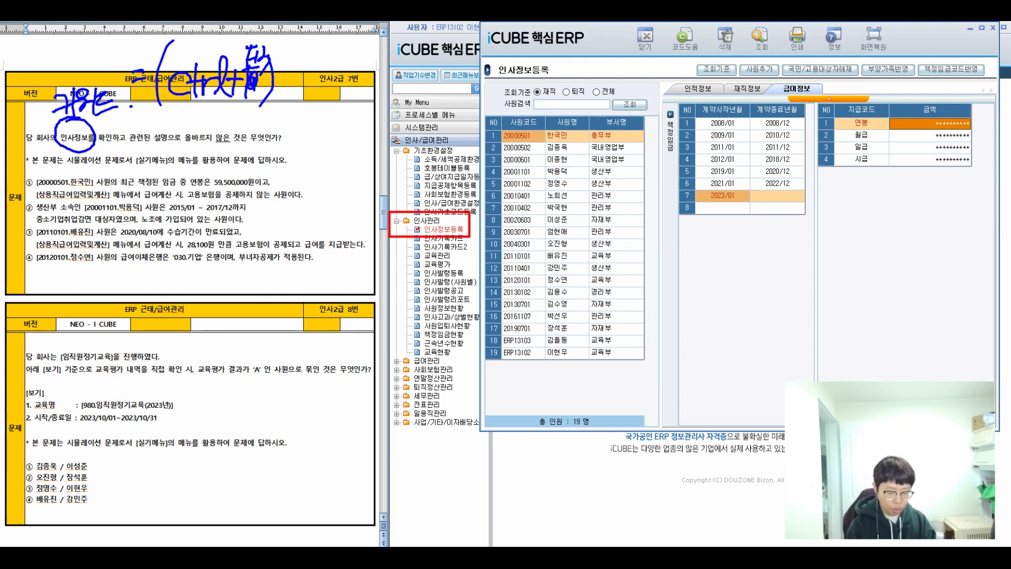
# Step: Reveal the masked 책정임금 amounts through the login password dialog, and check-mark the 연봉 figure in option ①
pyautogui.hotkey('ctrl', 'F3')
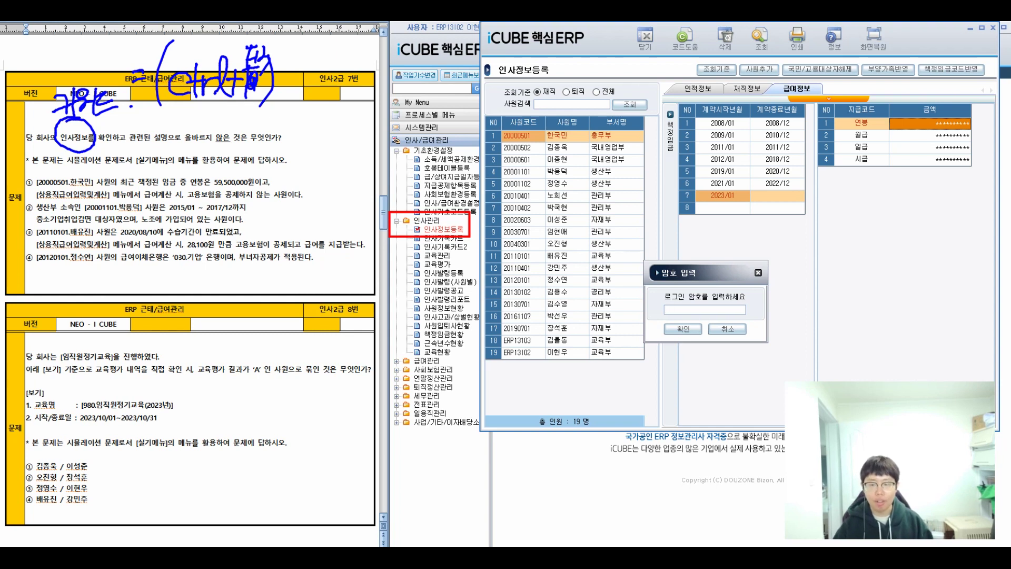
pyautogui.press('Return')
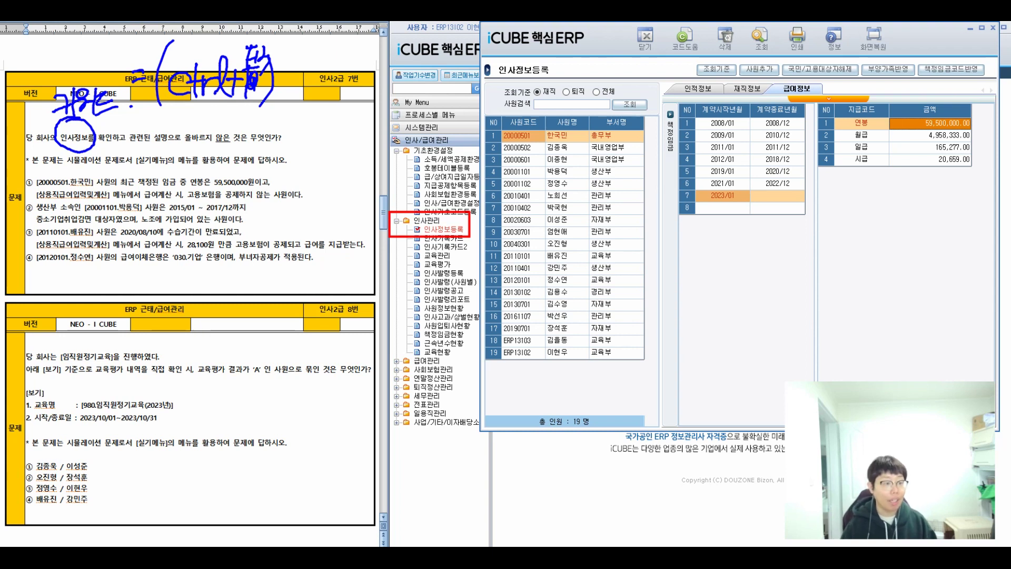
pyautogui.moveTo(195, 170)
pyautogui.mouseDown()
pyautogui.moveTo(201, 182)
pyautogui.moveTo(215, 160)
pyautogui.mouseUp()
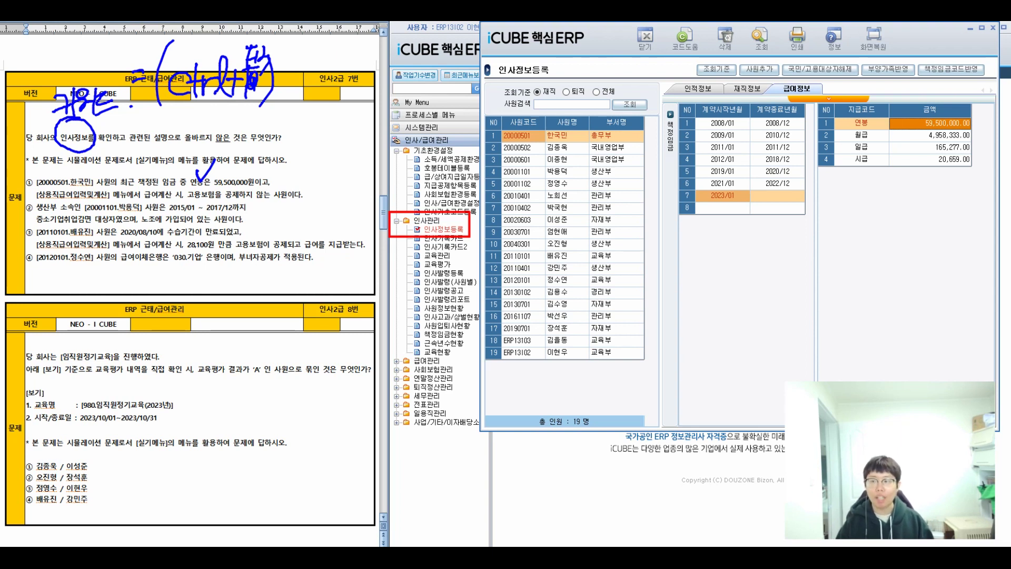
# Step: Collapse the 책정임금 section, handwrite a 고용보험 공제 note beside option ①, and circle the 고용보험여부(대표) value
pyautogui.click(828, 98)
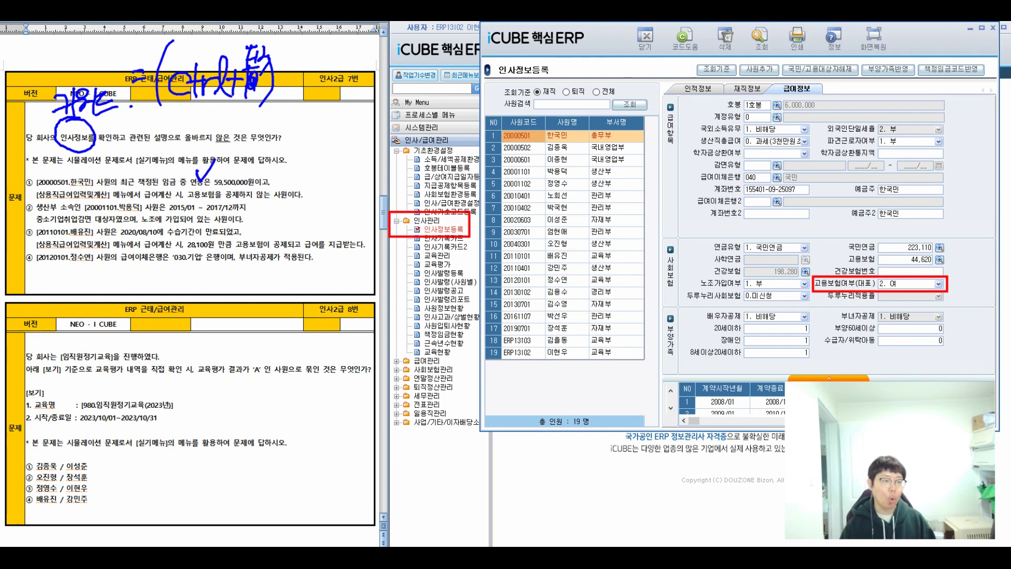
pyautogui.moveTo(279, 178)
pyautogui.mouseDown()
pyautogui.moveTo(290, 186)
pyautogui.moveTo(283, 196)
pyautogui.mouseUp()
pyautogui.moveTo(273, 201); pyautogui.dragTo(298, 177)
pyautogui.moveTo(290, 191)
pyautogui.mouseDown()
pyautogui.moveTo(308, 184)
pyautogui.moveTo(300, 188)
pyautogui.mouseUp()
pyautogui.moveTo(310, 176)
pyautogui.mouseDown()
pyautogui.moveTo(327, 176)
pyautogui.moveTo(332, 190)
pyautogui.moveTo(349, 179)
pyautogui.moveTo(390, 194)
pyautogui.mouseUp()
pyautogui.moveTo(869, 279); pyautogui.dragTo(911, 294)
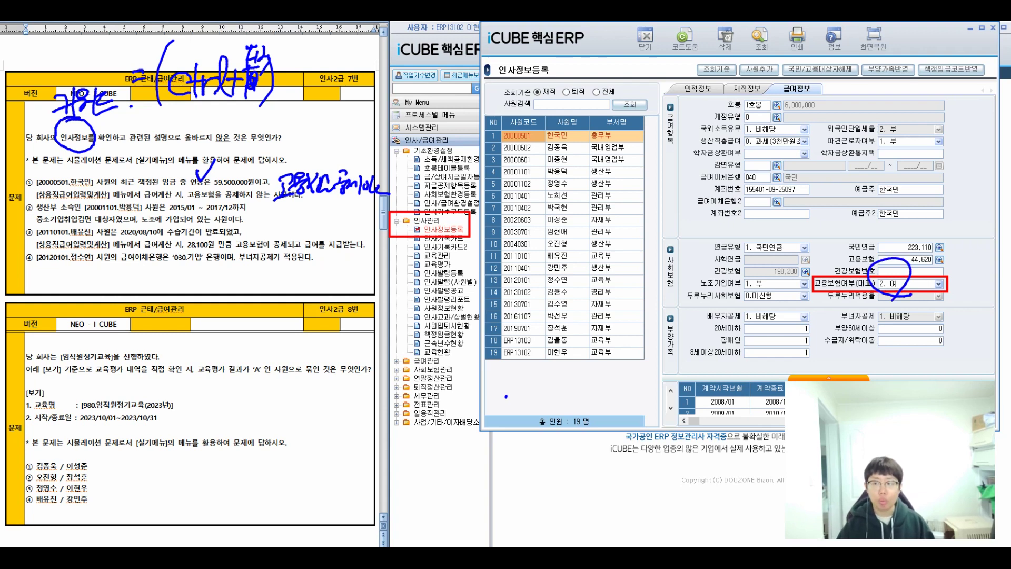
# Step: Switch 고용보험여부(대표) to 1. 부 and back to 2. 여, and handwrite a note over option ① of question 7
pyautogui.click(938, 283)
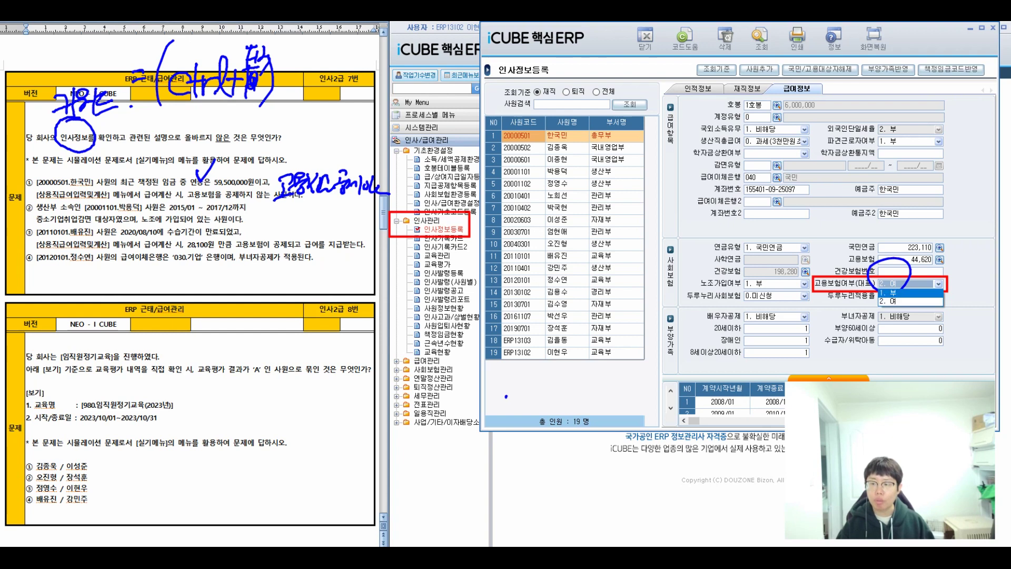
pyautogui.click(910, 293)
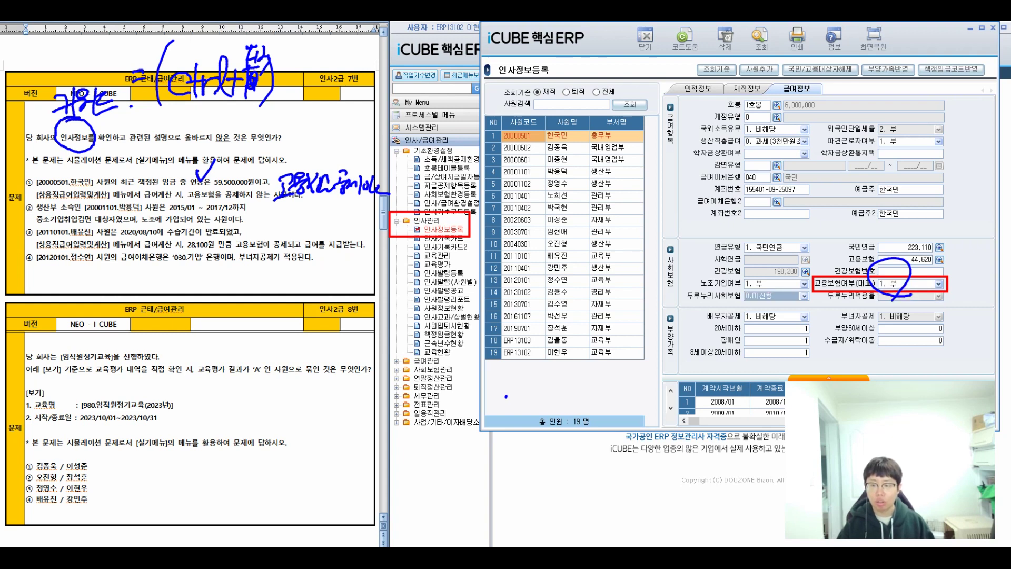
pyautogui.click(938, 283)
pyautogui.click(910, 302)
pyautogui.press('Tab')
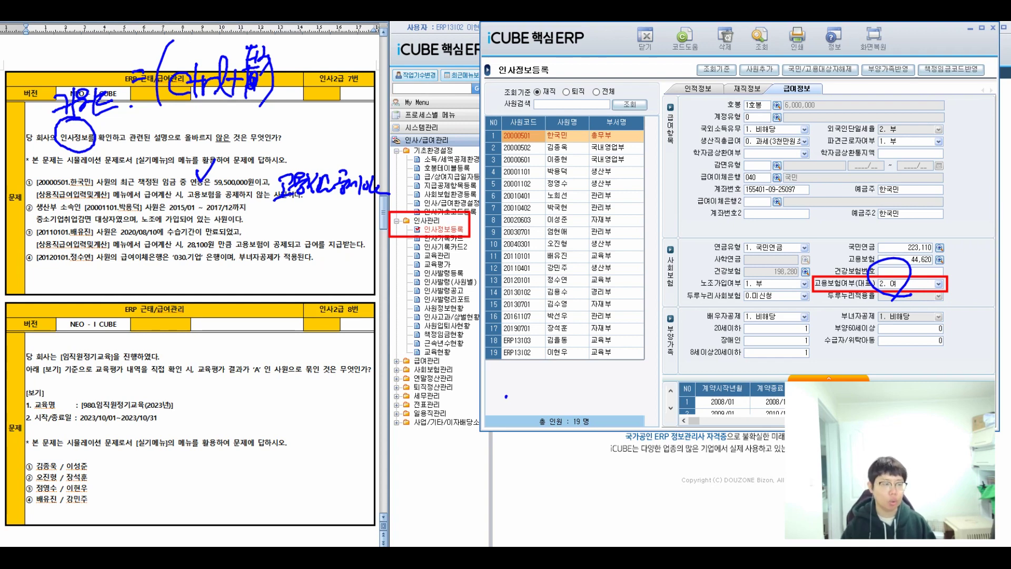
pyautogui.moveTo(52, 169)
pyautogui.mouseDown()
pyautogui.moveTo(46, 205)
pyautogui.moveTo(67, 182)
pyautogui.moveTo(86, 195)
pyautogui.mouseUp()
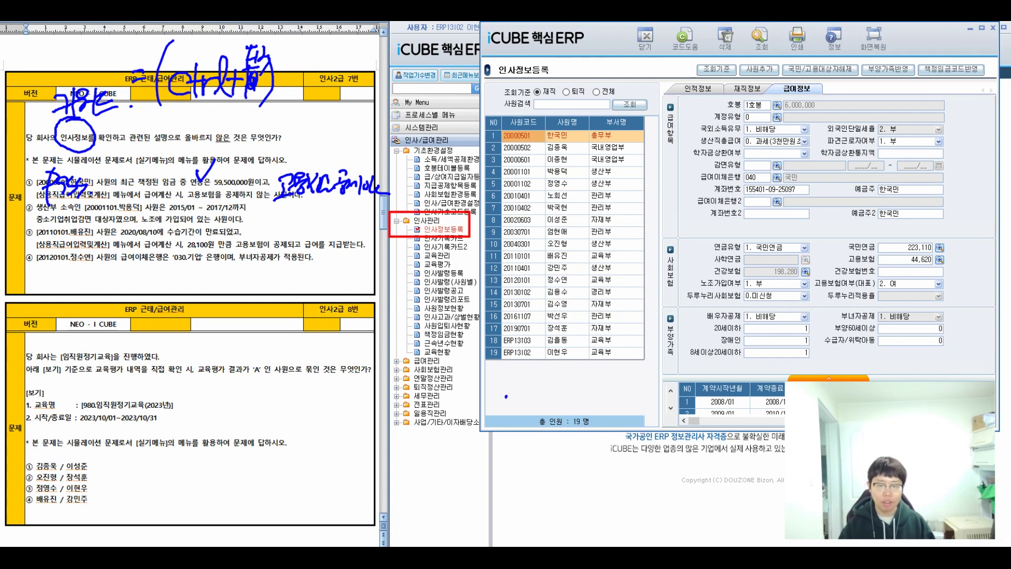
# Step: For option ②'s 생산부 employee, frame 급여정보, 감면유형 and 노조가입여부 in red, handwrite "OK" at option ②, and erase the frames
pyautogui.click(523, 171)
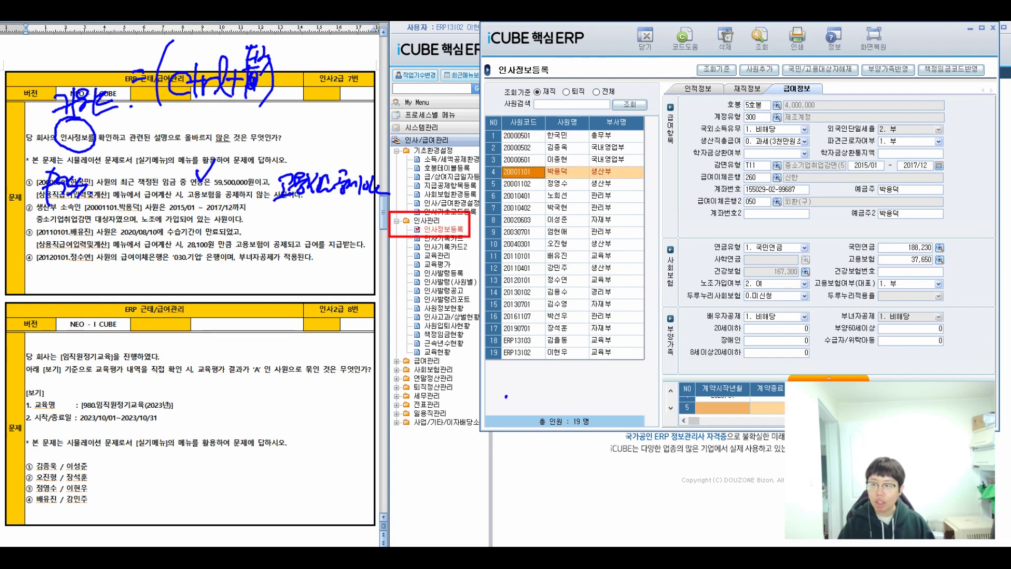
pyautogui.moveTo(769, 79); pyautogui.dragTo(829, 97)
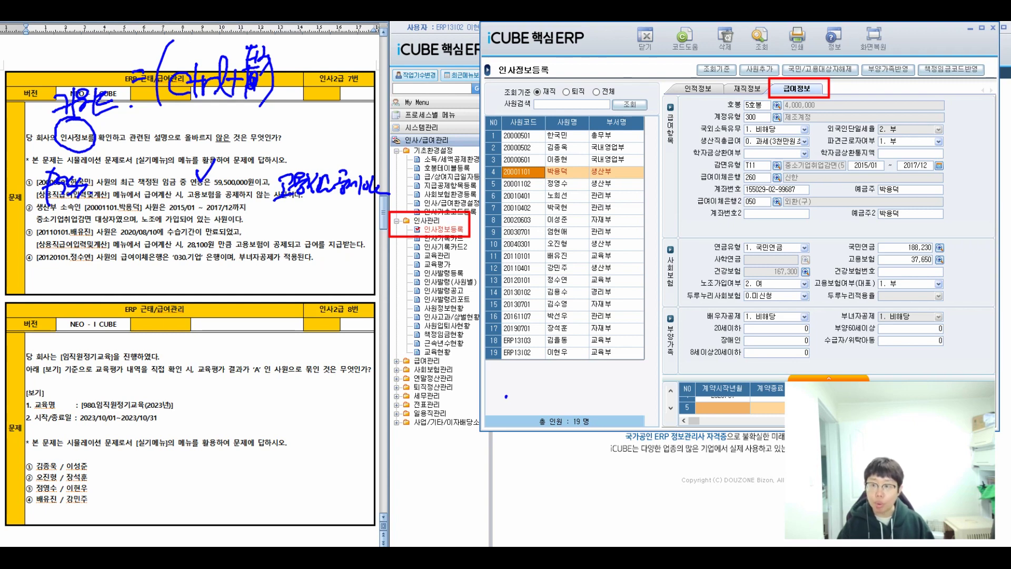
pyautogui.moveTo(703, 155); pyautogui.dragTo(949, 174)
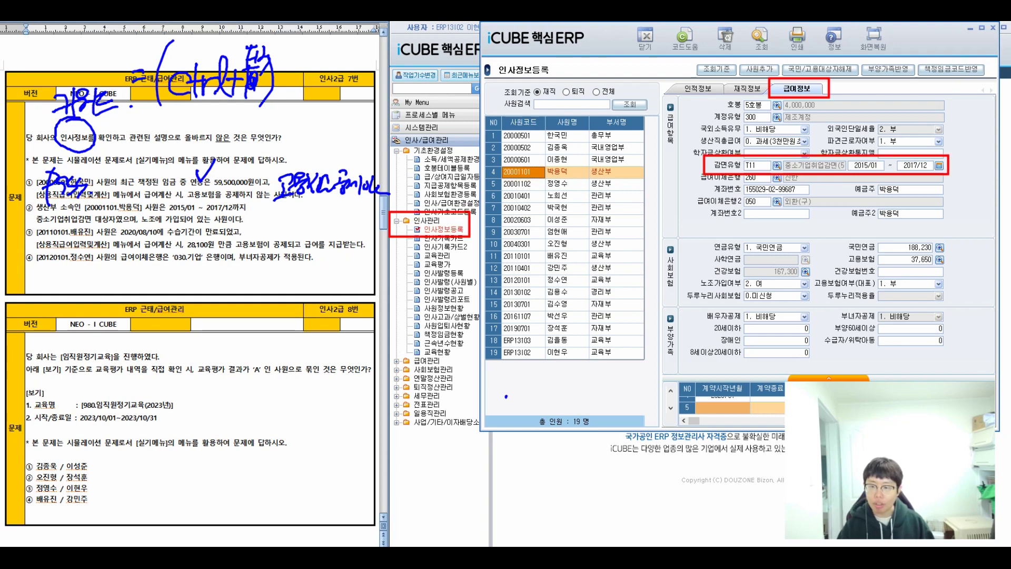
pyautogui.moveTo(686, 271); pyautogui.dragTo(814, 293)
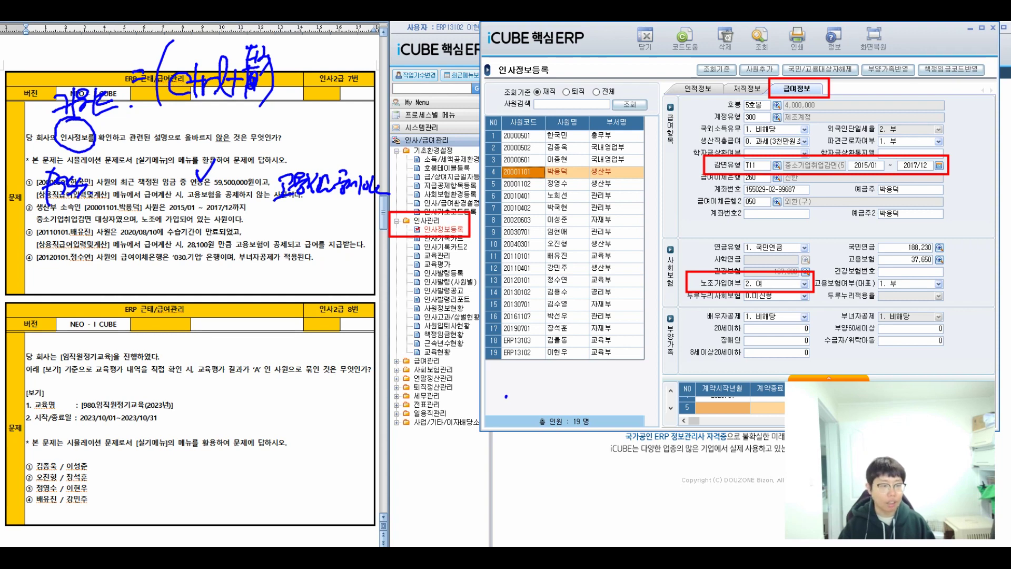
pyautogui.moveTo(132, 205)
pyautogui.mouseDown()
pyautogui.moveTo(126, 220)
pyautogui.moveTo(157, 221)
pyautogui.mouseUp()
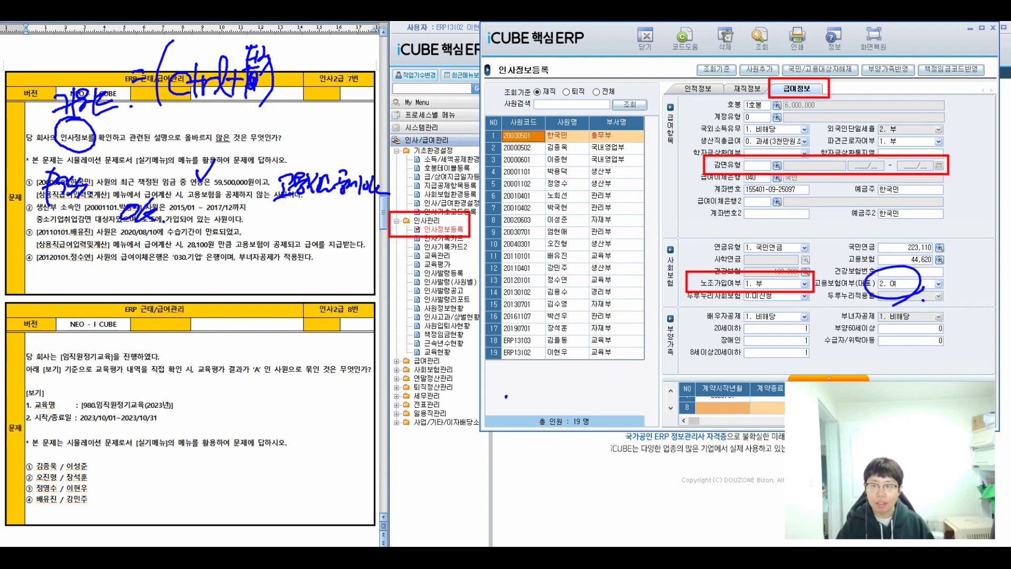
pyautogui.moveTo(656, 67); pyautogui.dragTo(954, 347)
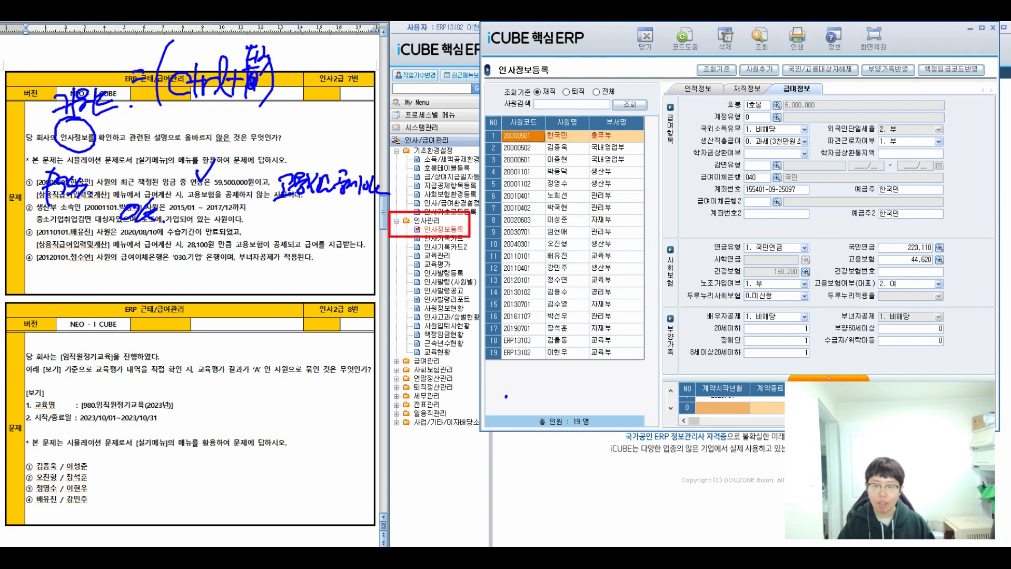
# Step: For option ③'s 교육부 employee, frame the 고용보험 amount in 급여정보, check 수습만료일 in 재직정보, and handwrite "OK" at option ③
pyautogui.click(523, 256)
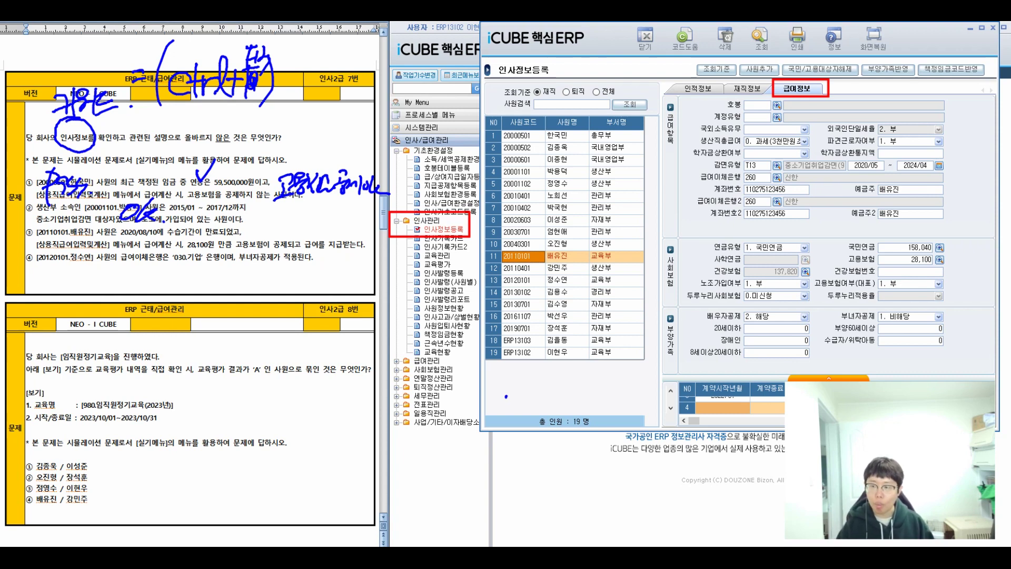
pyautogui.moveTo(836, 251); pyautogui.dragTo(951, 267)
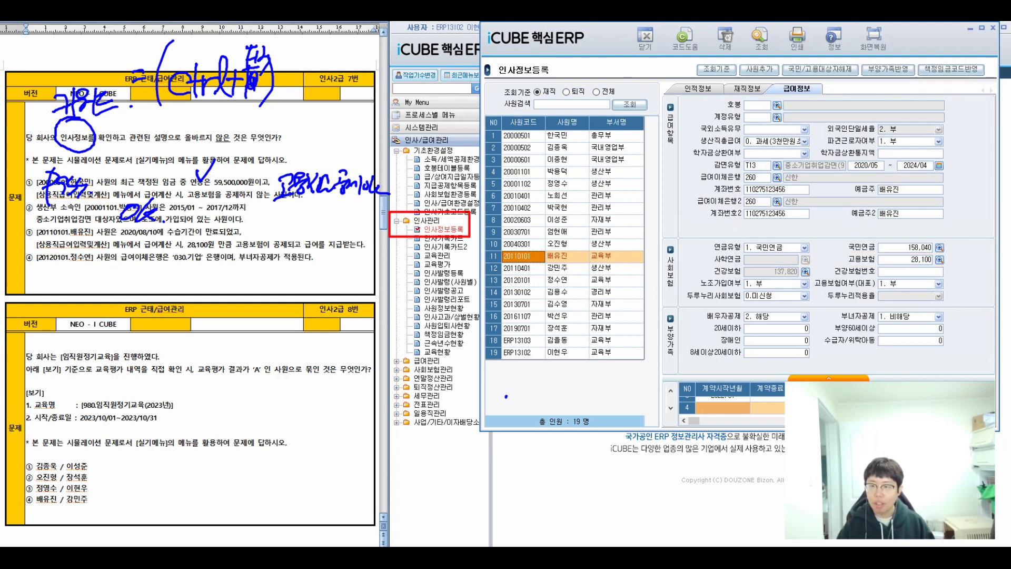
pyautogui.click(747, 88)
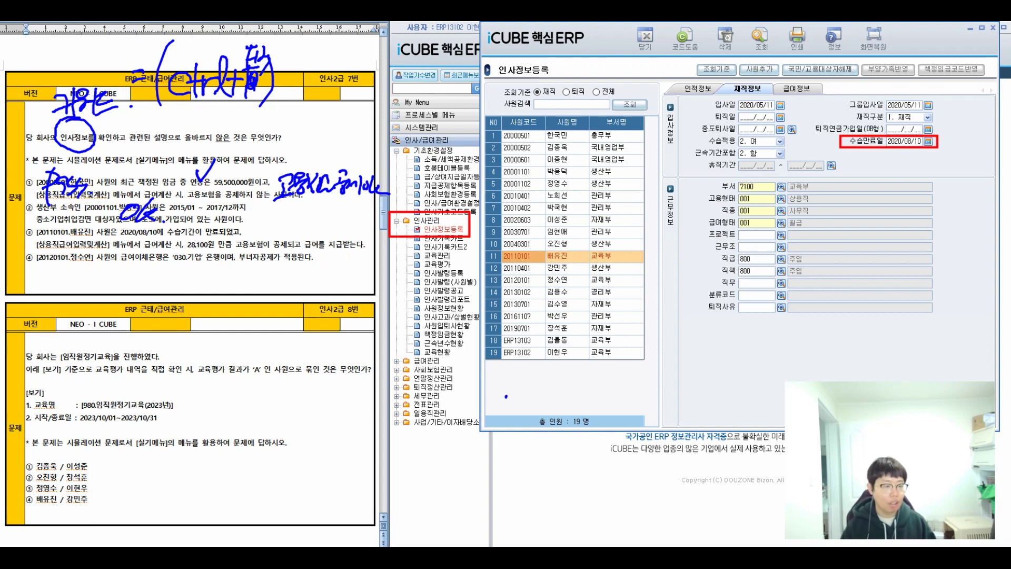
pyautogui.moveTo(74, 231); pyautogui.dragTo(75, 245)
pyautogui.moveTo(91, 232); pyautogui.dragTo(93, 246)
pyautogui.click(107, 245)
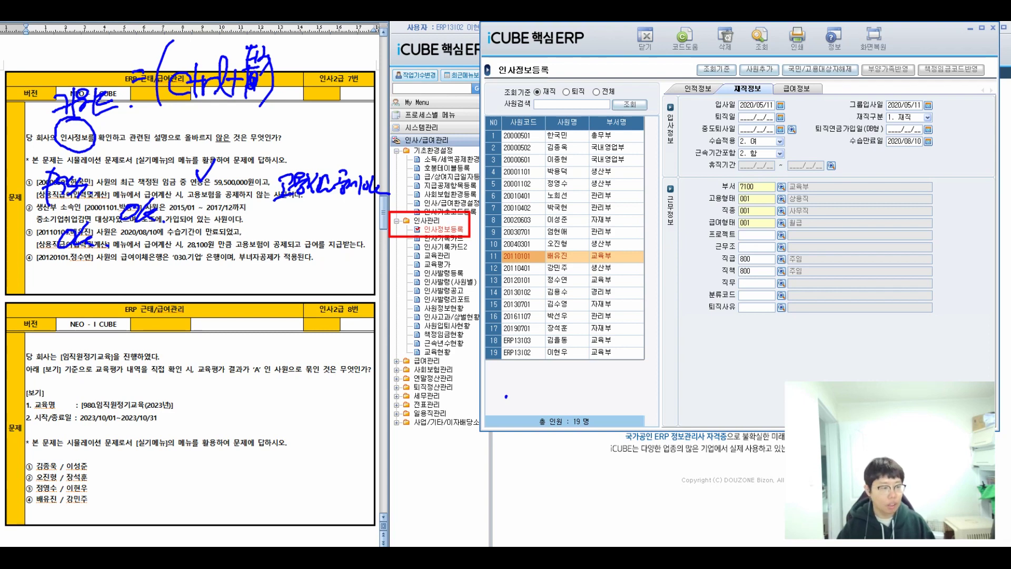
# Step: For option ④'s 교육부 employee, go through 인적정보 to 급여정보 and frame 부녀자공제 and 급여이체은행2 in red
pyautogui.click(523, 280)
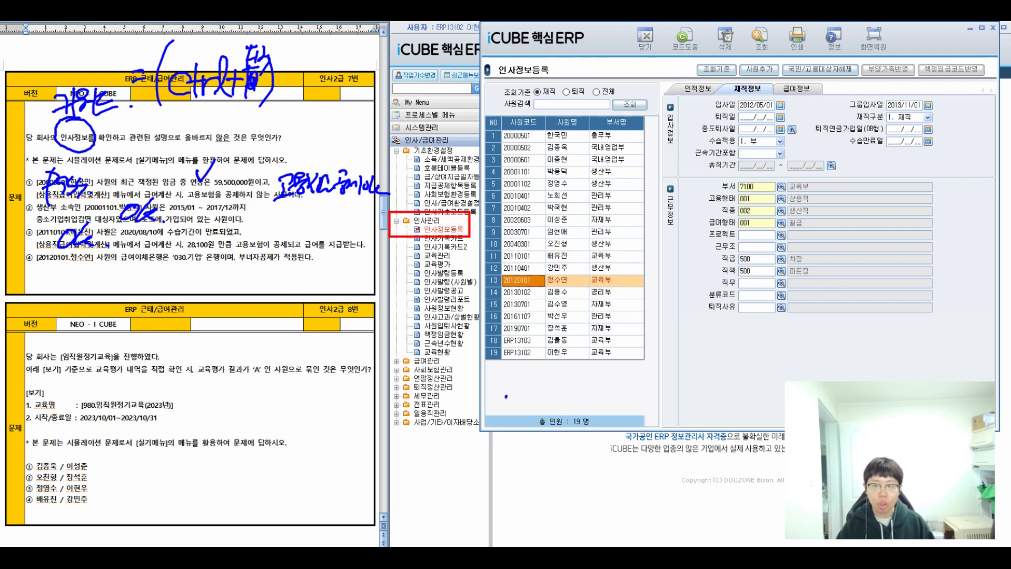
pyautogui.click(698, 89)
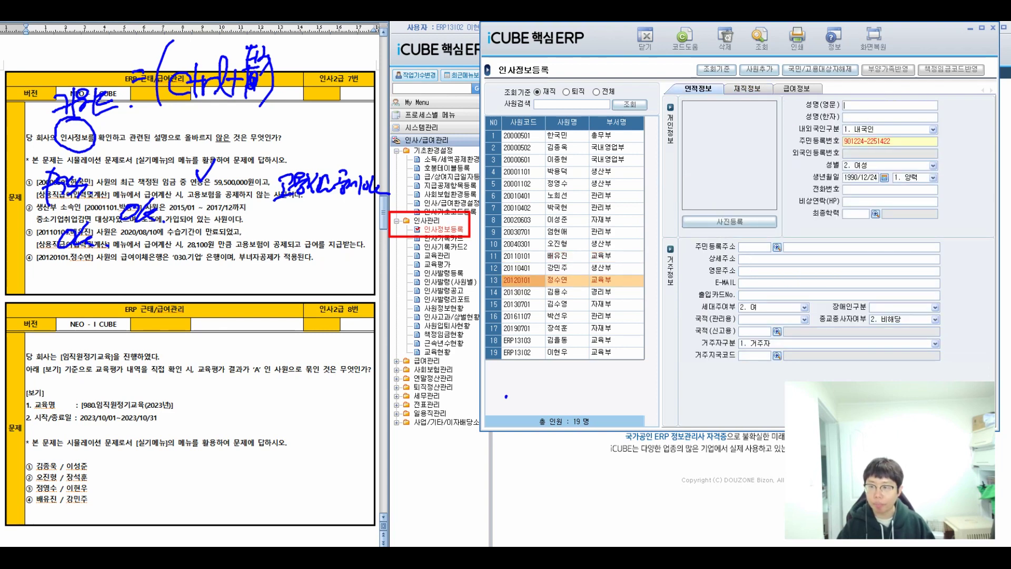
pyautogui.moveTo(665, 80); pyautogui.dragTo(727, 97)
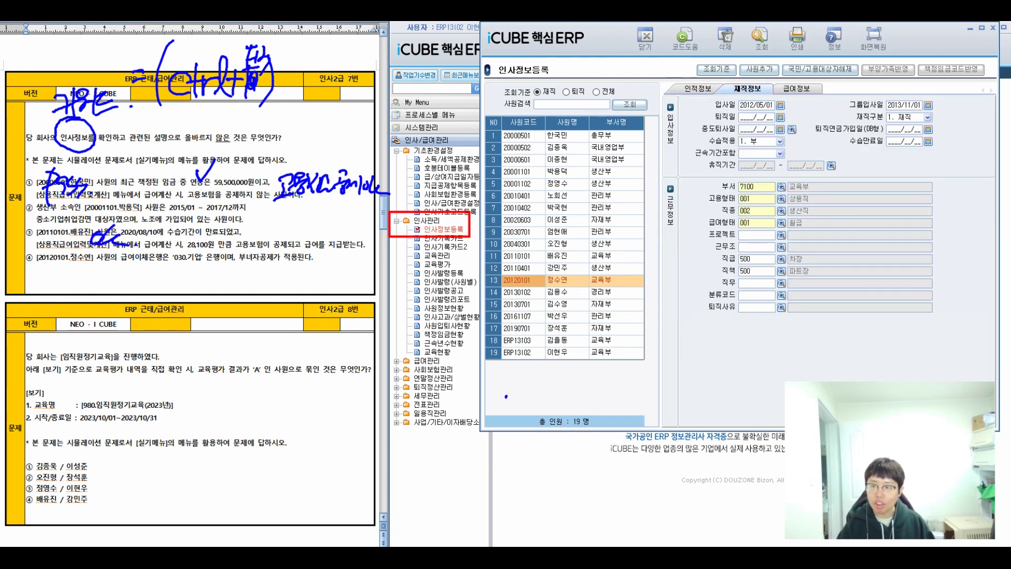
pyautogui.click(797, 89)
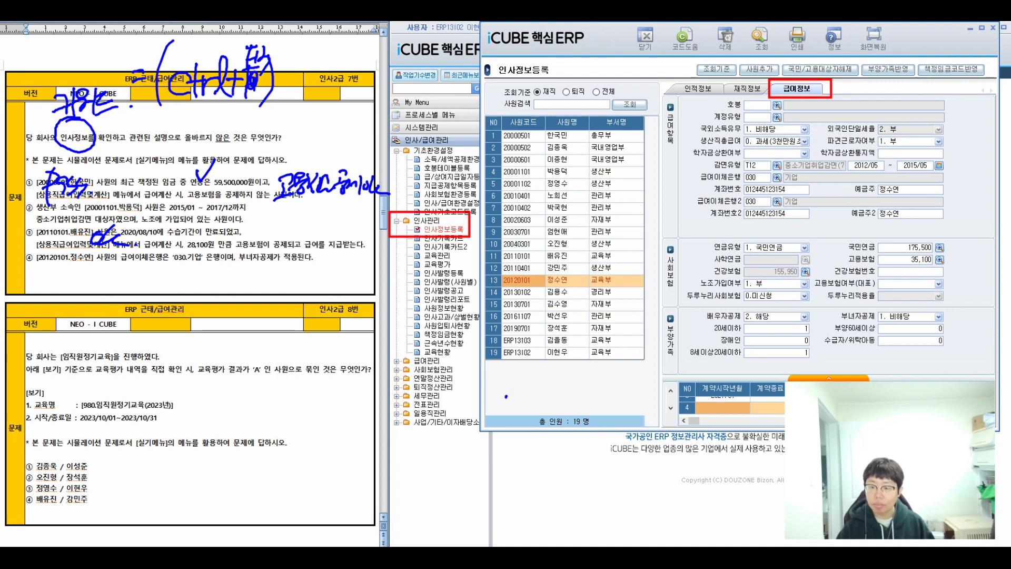
pyautogui.moveTo(834, 307); pyautogui.dragTo(942, 323)
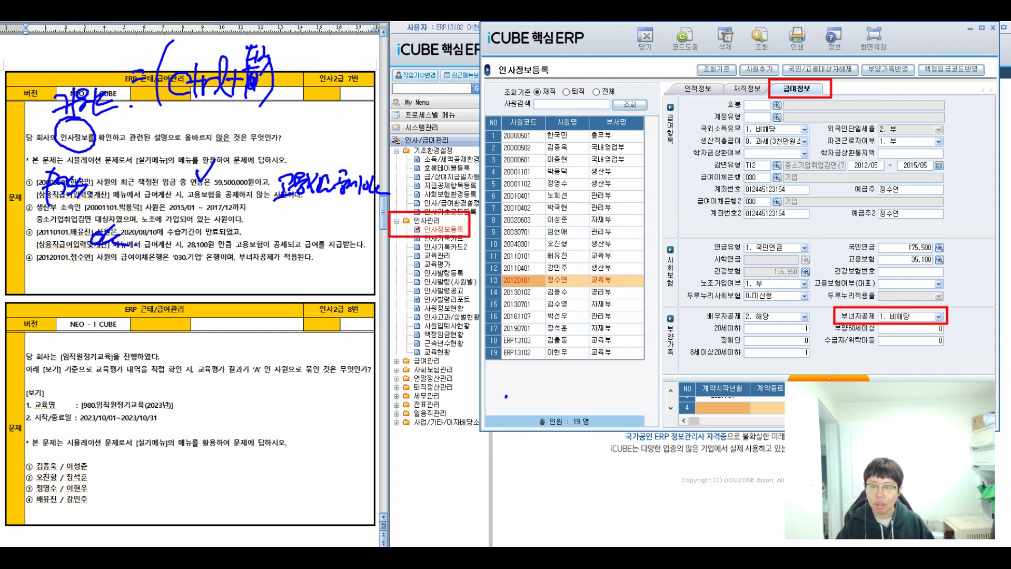
pyautogui.moveTo(688, 194); pyautogui.dragTo(812, 209)
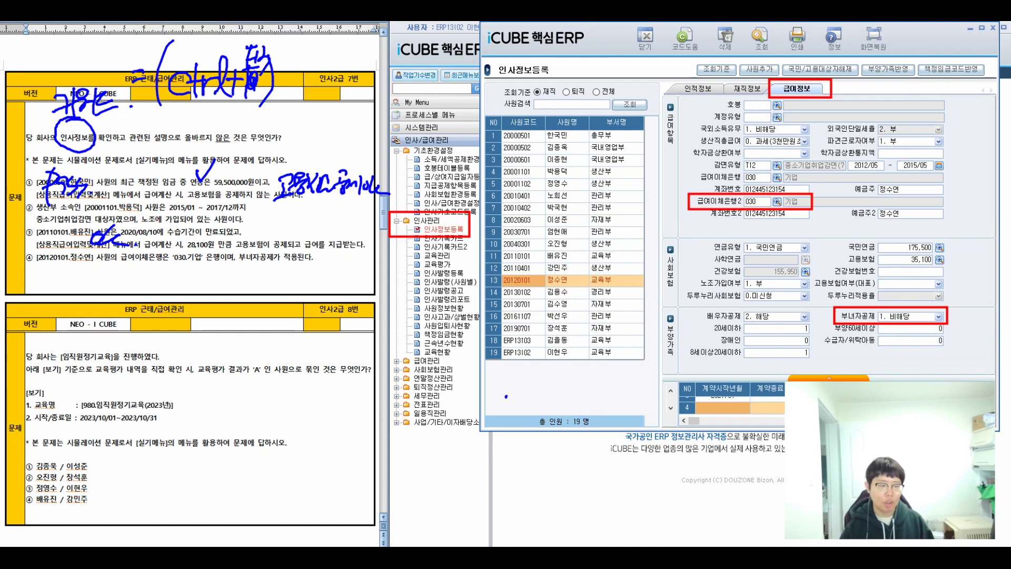
# Step: Cross out question 7's option ④ at both ends and add handwritten strokes beside the Ctrl note above the question
pyautogui.moveTo(276, 275); pyautogui.dragTo(315, 256)
pyautogui.moveTo(295, 241); pyautogui.dragTo(316, 273)
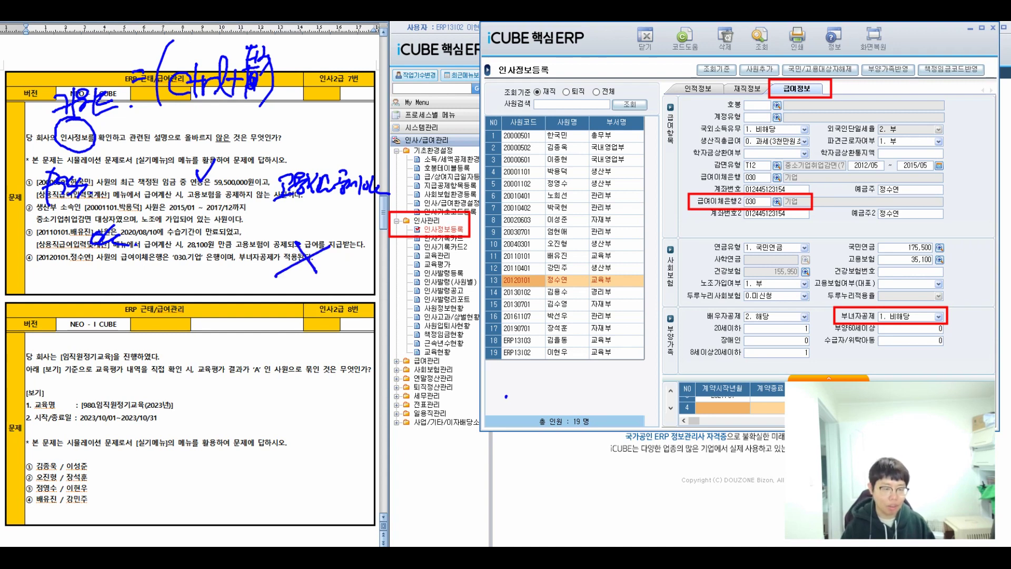
pyautogui.moveTo(32, 252)
pyautogui.mouseDown()
pyautogui.moveTo(21, 270)
pyautogui.moveTo(52, 273)
pyautogui.mouseUp()
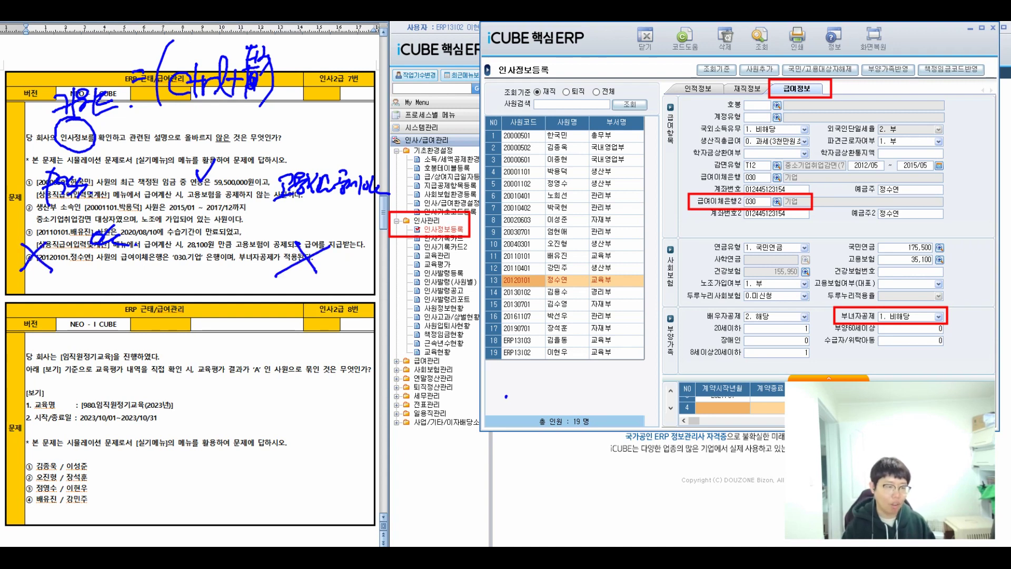
pyautogui.moveTo(349, 77); pyautogui.dragTo(372, 106)
pyautogui.moveTo(350, 73)
pyautogui.mouseDown()
pyautogui.moveTo(349, 133)
pyautogui.moveTo(352, 124)
pyautogui.mouseUp()
pyautogui.moveTo(301, 102); pyautogui.dragTo(326, 100)
pyautogui.moveTo(298, 111); pyautogui.dragTo(334, 107)
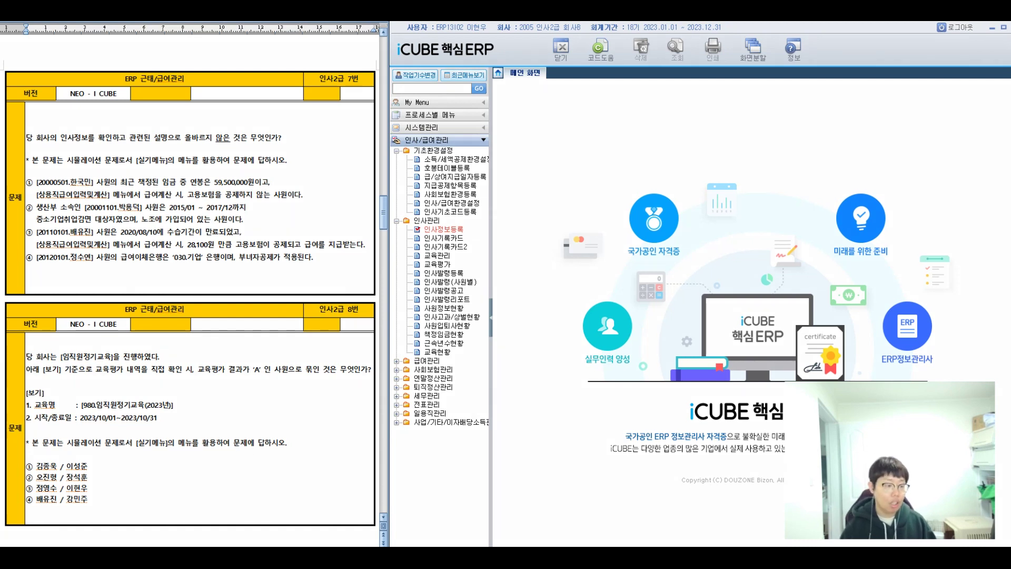
# Step: Circle 임직원정기교육 in question 8 and handwrite "키워드" above it
pyautogui.moveTo(79, 340)
pyautogui.mouseDown()
pyautogui.moveTo(58, 344)
pyautogui.moveTo(112, 372)
pyautogui.moveTo(83, 335)
pyautogui.moveTo(67, 337)
pyautogui.mouseUp()
pyautogui.moveTo(59, 298); pyautogui.dragTo(76, 325)
pyautogui.moveTo(84, 288)
pyautogui.mouseDown()
pyautogui.moveTo(103, 322)
pyautogui.moveTo(121, 300)
pyautogui.moveTo(132, 313)
pyautogui.mouseUp()
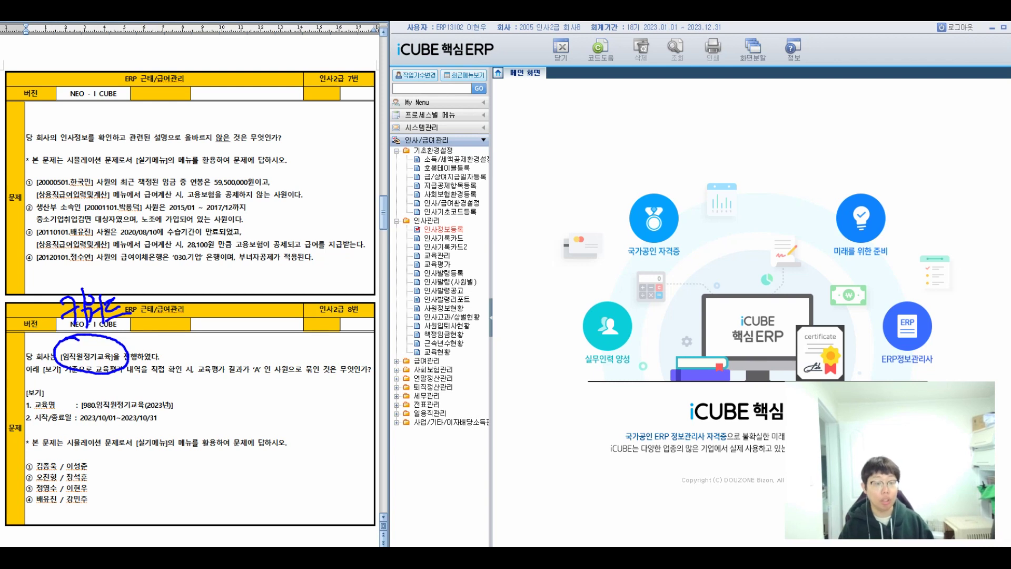
# Step: Circle the 결과가 'A' 인 사원 condition and handwrite above it a flow from "진행" and "종료" to "평가 진행"
pyautogui.moveTo(241, 349)
pyautogui.mouseDown()
pyautogui.moveTo(234, 388)
pyautogui.moveTo(292, 366)
pyautogui.moveTo(236, 351)
pyautogui.mouseUp()
pyautogui.moveTo(178, 274)
pyautogui.mouseDown()
pyautogui.moveTo(206, 306)
pyautogui.moveTo(225, 294)
pyautogui.moveTo(229, 301)
pyautogui.mouseUp()
pyautogui.moveTo(189, 315)
pyautogui.mouseDown()
pyautogui.moveTo(216, 345)
pyautogui.moveTo(243, 333)
pyautogui.mouseUp()
pyautogui.moveTo(237, 279); pyautogui.dragTo(247, 326)
pyautogui.moveTo(256, 287); pyautogui.dragTo(274, 341)
pyautogui.moveTo(268, 333); pyautogui.dragTo(282, 334)
pyautogui.moveTo(296, 292); pyautogui.dragTo(316, 292)
pyautogui.moveTo(304, 295); pyautogui.dragTo(309, 310)
pyautogui.moveTo(322, 297)
pyautogui.mouseDown()
pyautogui.moveTo(322, 316)
pyautogui.moveTo(332, 313)
pyautogui.mouseUp()
pyautogui.moveTo(341, 287)
pyautogui.mouseDown()
pyautogui.moveTo(341, 316)
pyautogui.moveTo(351, 307)
pyautogui.mouseUp()
pyautogui.moveTo(308, 327); pyautogui.dragTo(329, 340)
pyautogui.moveTo(317, 340); pyautogui.dragTo(337, 345)
pyautogui.moveTo(340, 324); pyautogui.dragTo(355, 346)
pyautogui.click(359, 340)
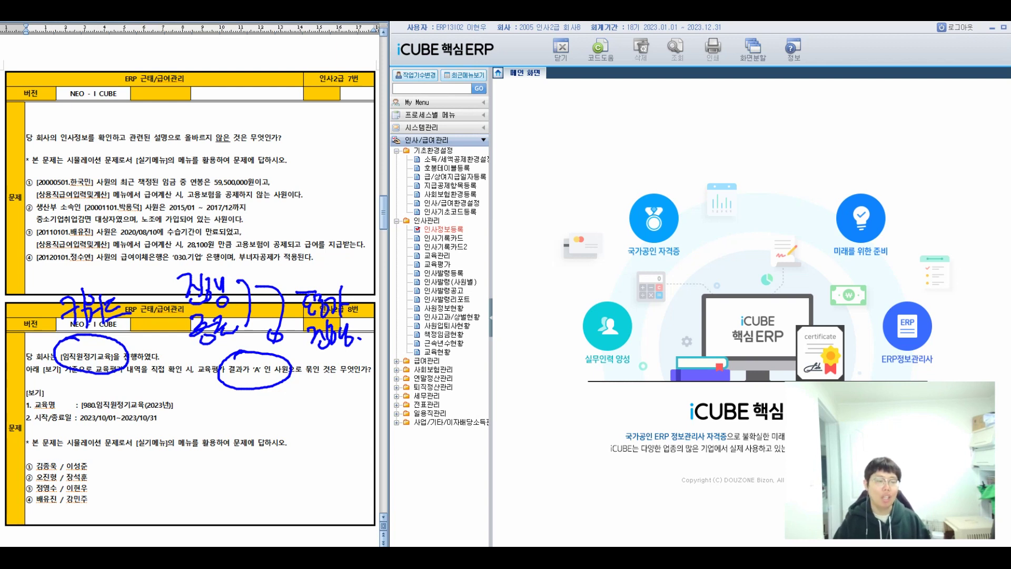
# Step: Frame 교육평가 in red, open it, and load the course 980 임직원정기교육(2023년)
pyautogui.moveTo(396, 253); pyautogui.dragTo(463, 272)
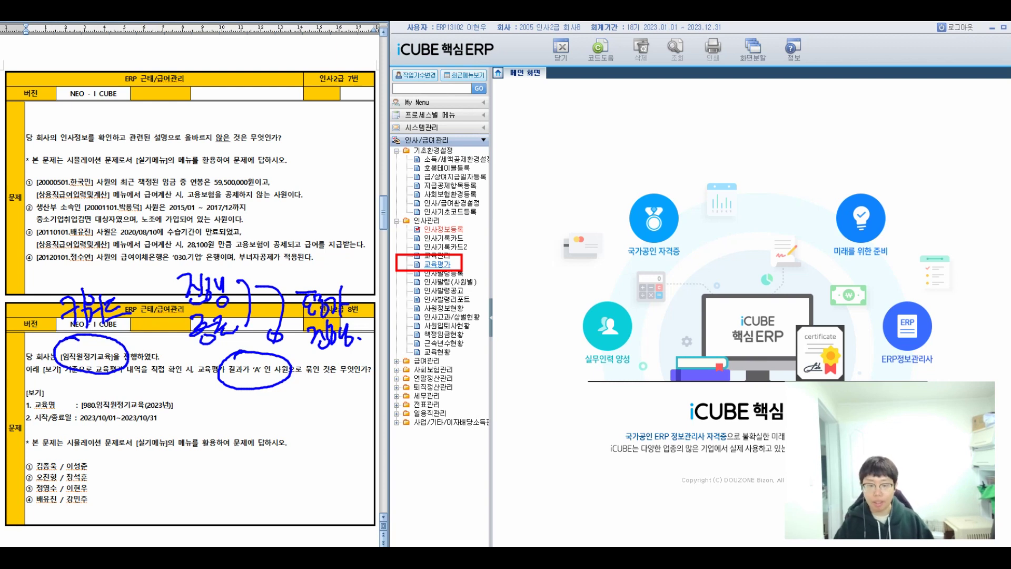
pyautogui.click(437, 264)
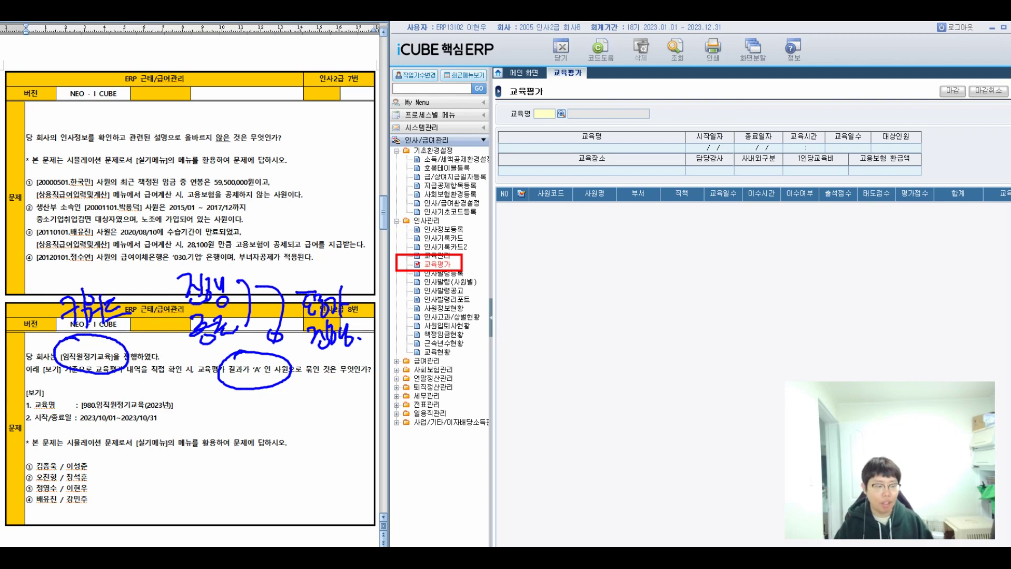
pyautogui.press('F2')
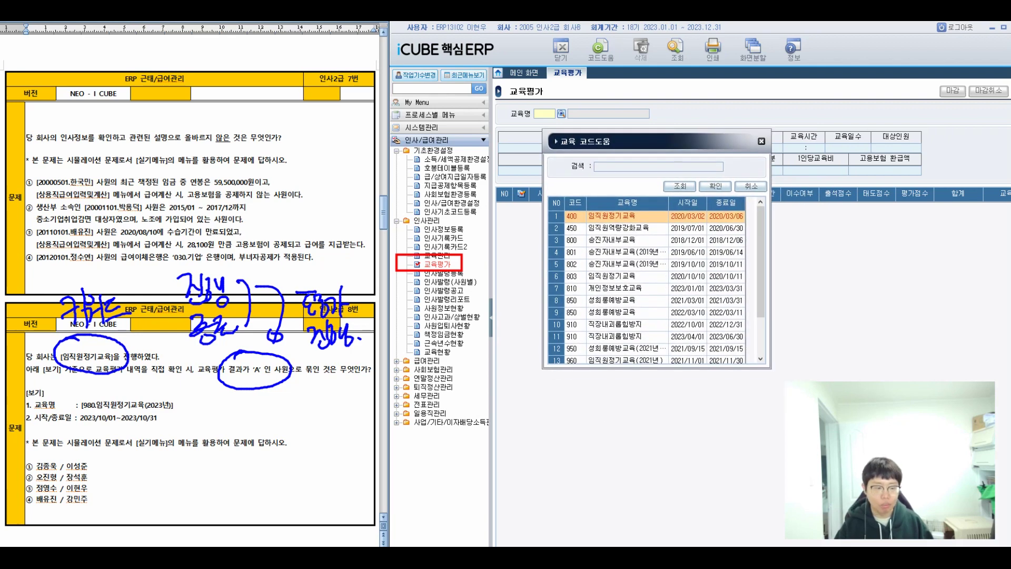
pyautogui.moveTo(761, 262); pyautogui.dragTo(760, 298)
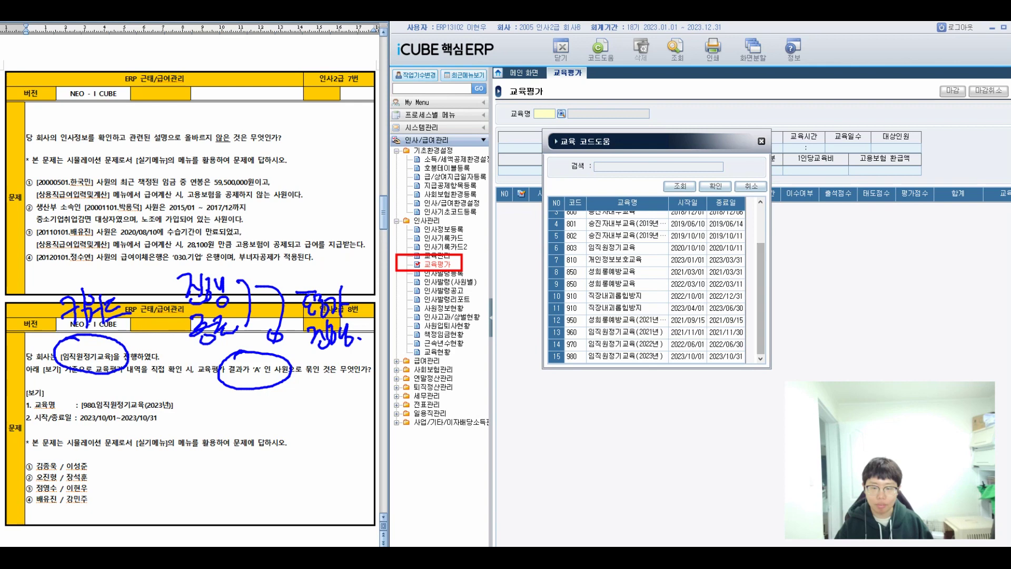
pyautogui.doubleClick(626, 355)
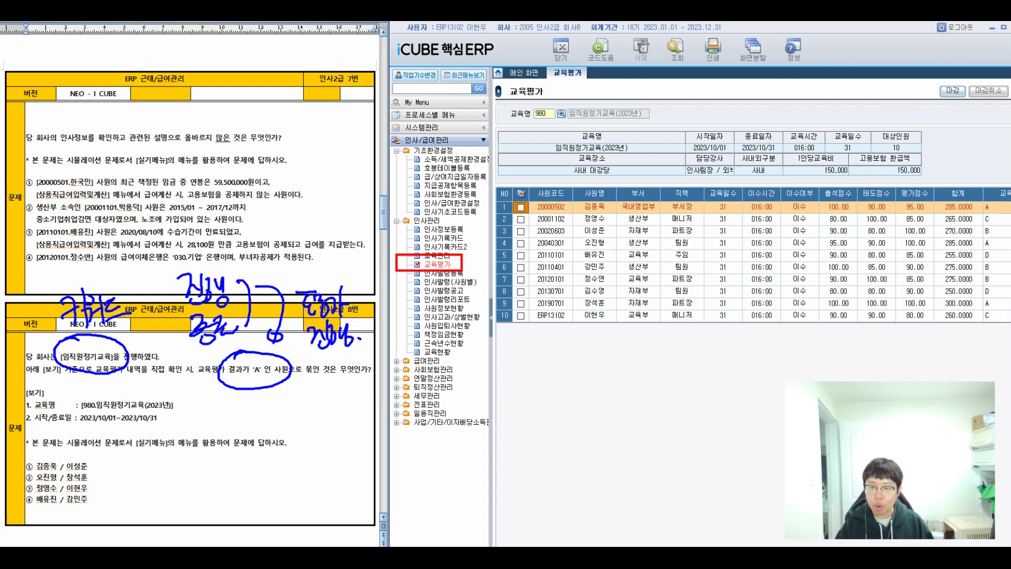
# Step: Frame in red the three employee rows in 교육평가 whose evaluation result is A
pyautogui.moveTo(495, 197); pyautogui.dragTo(616, 213)
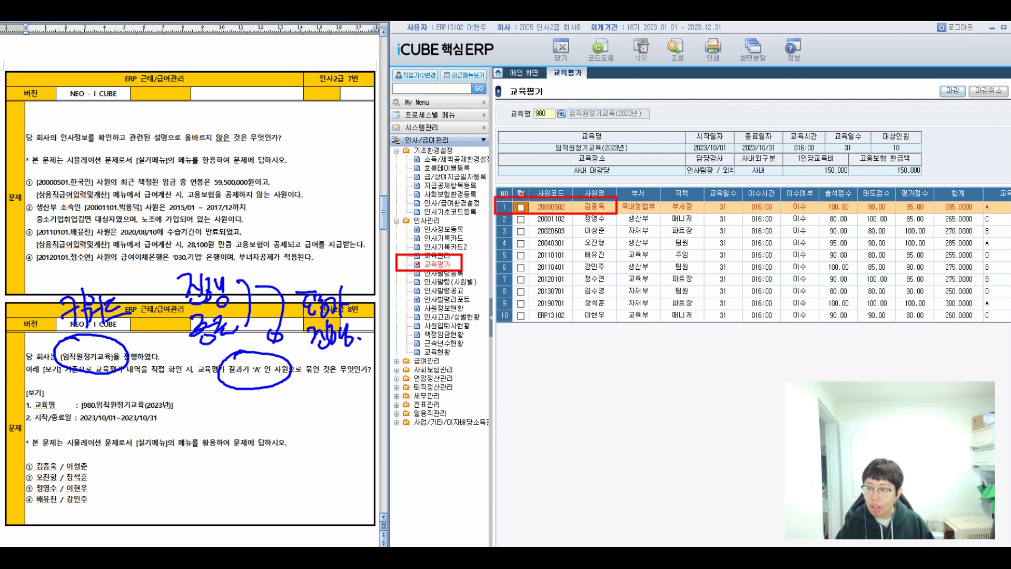
pyautogui.moveTo(495, 236); pyautogui.dragTo(616, 249)
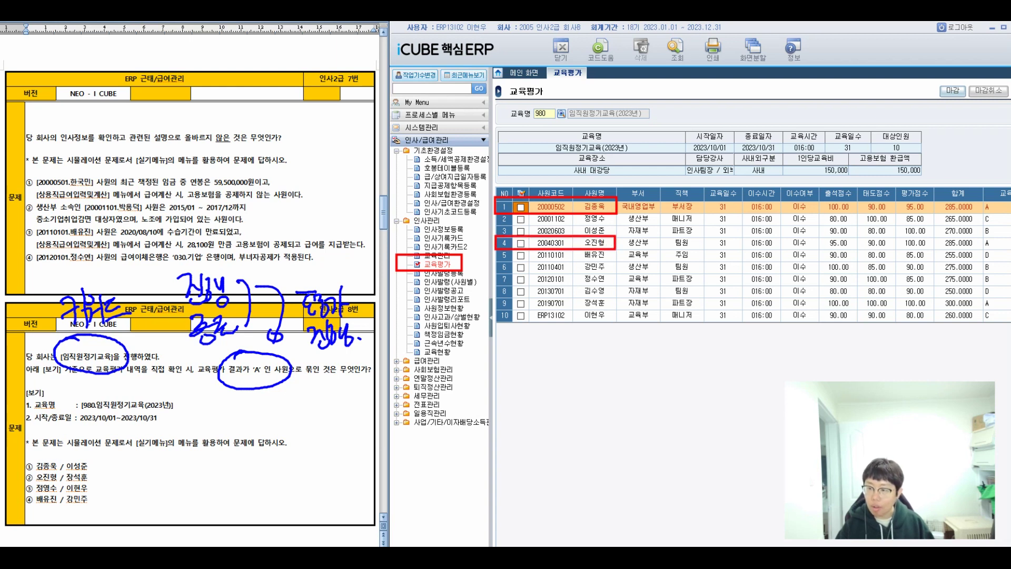
pyautogui.moveTo(495, 297); pyautogui.dragTo(616, 308)
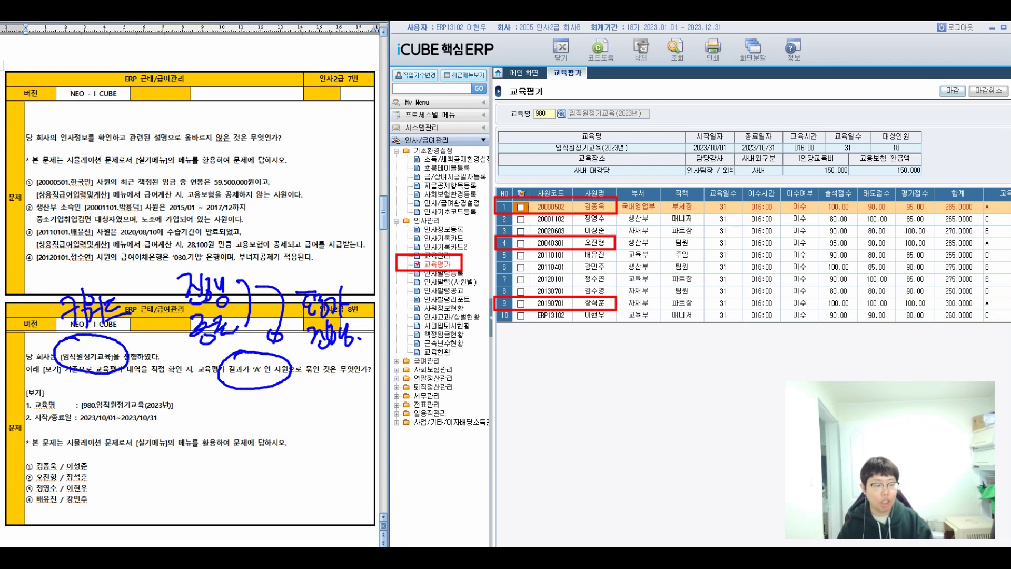
# Step: Handwrite the names of the three A-rated employees below the 교육평가 list
pyautogui.moveTo(489, 347); pyautogui.dragTo(479, 372)
pyautogui.moveTo(519, 327); pyautogui.dragTo(513, 368)
pyautogui.moveTo(492, 370); pyautogui.dragTo(524, 379)
pyautogui.moveTo(521, 344)
pyautogui.mouseDown()
pyautogui.moveTo(513, 362)
pyautogui.moveTo(543, 359)
pyautogui.mouseUp()
pyautogui.moveTo(543, 346); pyautogui.dragTo(564, 357)
pyautogui.moveTo(548, 355); pyautogui.dragTo(561, 385)
pyautogui.click(575, 379)
pyautogui.moveTo(603, 348); pyautogui.dragTo(622, 363)
pyautogui.moveTo(599, 373)
pyautogui.mouseDown()
pyautogui.moveTo(637, 364)
pyautogui.moveTo(639, 381)
pyautogui.mouseUp()
pyautogui.moveTo(638, 347)
pyautogui.mouseDown()
pyautogui.moveTo(643, 369)
pyautogui.moveTo(654, 362)
pyautogui.mouseUp()
pyautogui.moveTo(652, 337)
pyautogui.mouseDown()
pyautogui.moveTo(655, 381)
pyautogui.moveTo(703, 364)
pyautogui.mouseUp()
pyautogui.moveTo(710, 337); pyautogui.dragTo(705, 384)
pyautogui.moveTo(712, 348)
pyautogui.mouseDown()
pyautogui.moveTo(731, 383)
pyautogui.moveTo(742, 358)
pyautogui.mouseUp()
pyautogui.moveTo(718, 356)
pyautogui.mouseDown()
pyautogui.moveTo(753, 363)
pyautogui.moveTo(755, 376)
pyautogui.mouseUp()
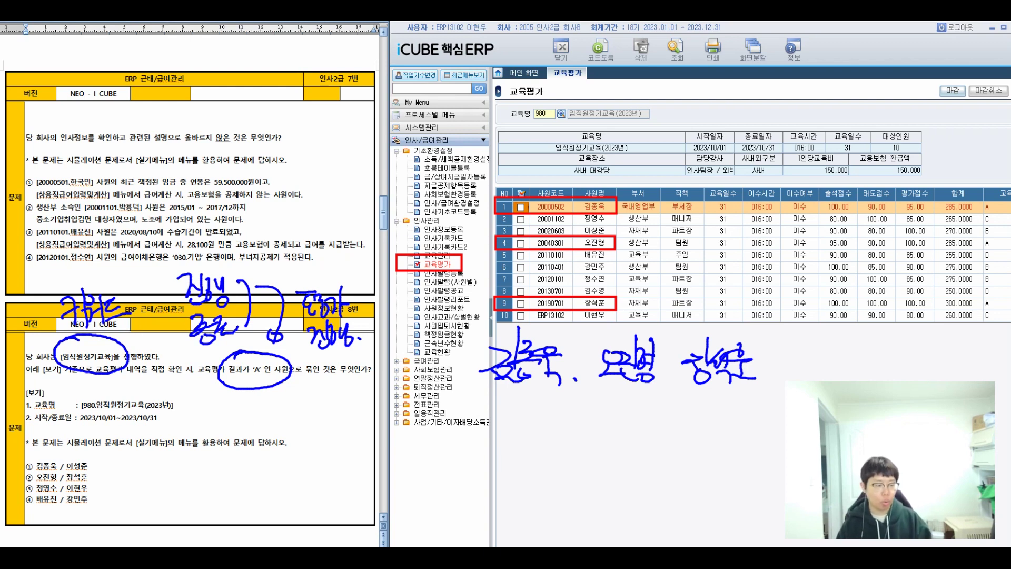
# Step: Check-mark the A-rated names in options ① and ② of question 8, and handwrite a note beside the options
pyautogui.moveTo(42, 450)
pyautogui.mouseDown()
pyautogui.moveTo(62, 444)
pyautogui.moveTo(96, 479)
pyautogui.moveTo(111, 463)
pyautogui.mouseUp()
pyautogui.moveTo(26, 468); pyautogui.dragTo(42, 466)
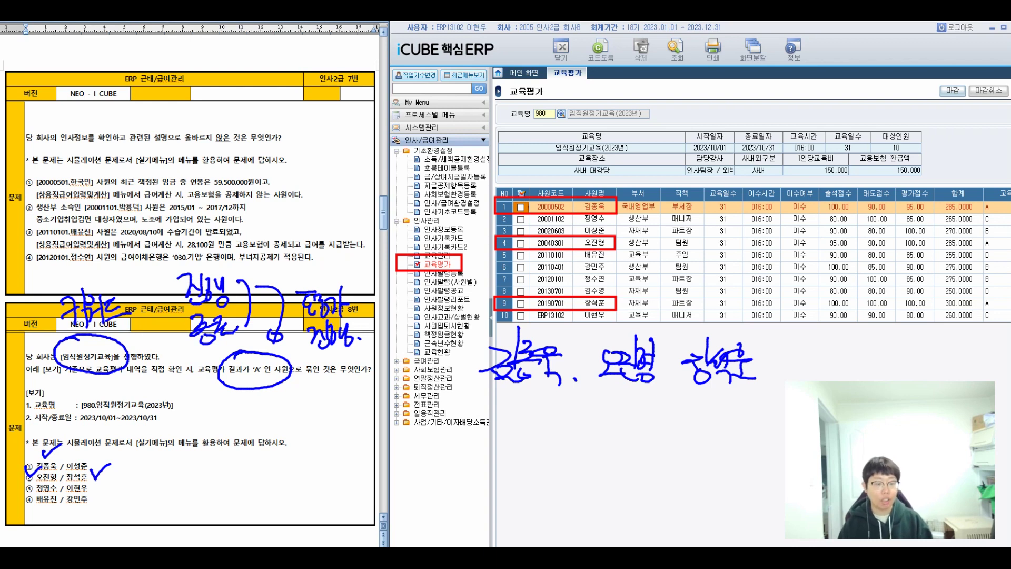
pyautogui.moveTo(252, 425)
pyautogui.mouseDown()
pyautogui.moveTo(280, 427)
pyautogui.moveTo(286, 440)
pyautogui.mouseUp()
pyautogui.moveTo(329, 424)
pyautogui.mouseDown()
pyautogui.moveTo(328, 445)
pyautogui.moveTo(371, 442)
pyautogui.mouseUp()
pyautogui.moveTo(348, 389)
pyautogui.mouseDown()
pyautogui.moveTo(300, 416)
pyautogui.moveTo(337, 380)
pyautogui.mouseUp()
pyautogui.moveTo(409, 433); pyautogui.dragTo(404, 459)
pyautogui.moveTo(419, 440)
pyautogui.mouseDown()
pyautogui.moveTo(414, 466)
pyautogui.moveTo(422, 446)
pyautogui.mouseUp()
pyautogui.moveTo(400, 455); pyautogui.dragTo(421, 451)
pyautogui.click(429, 465)
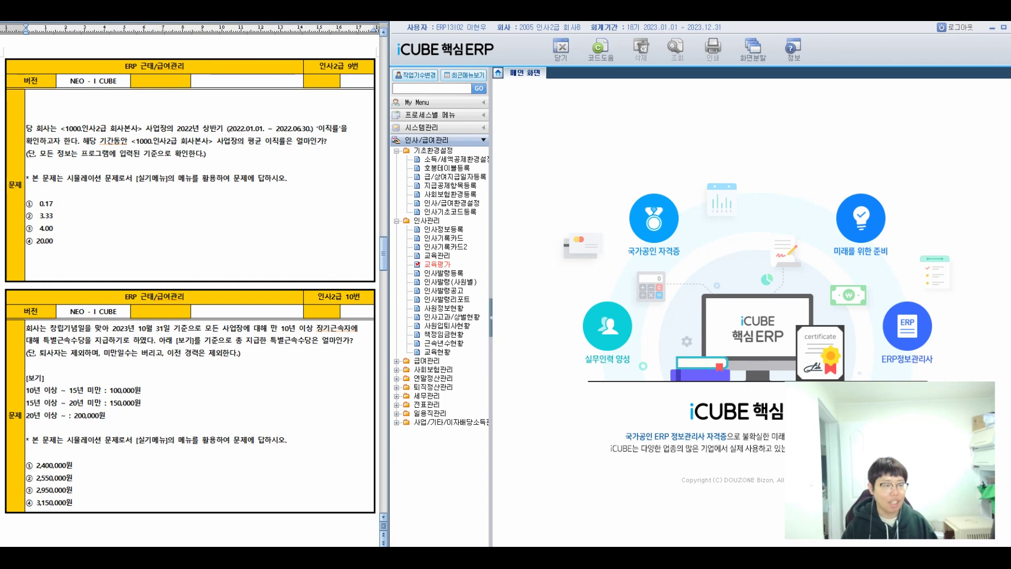
# Step: Circle '이직률' in question 9 and handwrite "키워드" above it
pyautogui.moveTo(329, 110)
pyautogui.mouseDown()
pyautogui.moveTo(345, 118)
pyautogui.moveTo(299, 106)
pyautogui.mouseUp()
pyautogui.moveTo(283, 108); pyautogui.dragTo(305, 98)
pyautogui.moveTo(310, 86)
pyautogui.mouseDown()
pyautogui.moveTo(310, 111)
pyautogui.moveTo(314, 95)
pyautogui.mouseUp()
pyautogui.moveTo(307, 105); pyautogui.dragTo(327, 100)
pyautogui.moveTo(326, 87)
pyautogui.mouseDown()
pyautogui.moveTo(332, 111)
pyautogui.moveTo(343, 106)
pyautogui.mouseUp()
pyautogui.moveTo(334, 109); pyautogui.dragTo(353, 113)
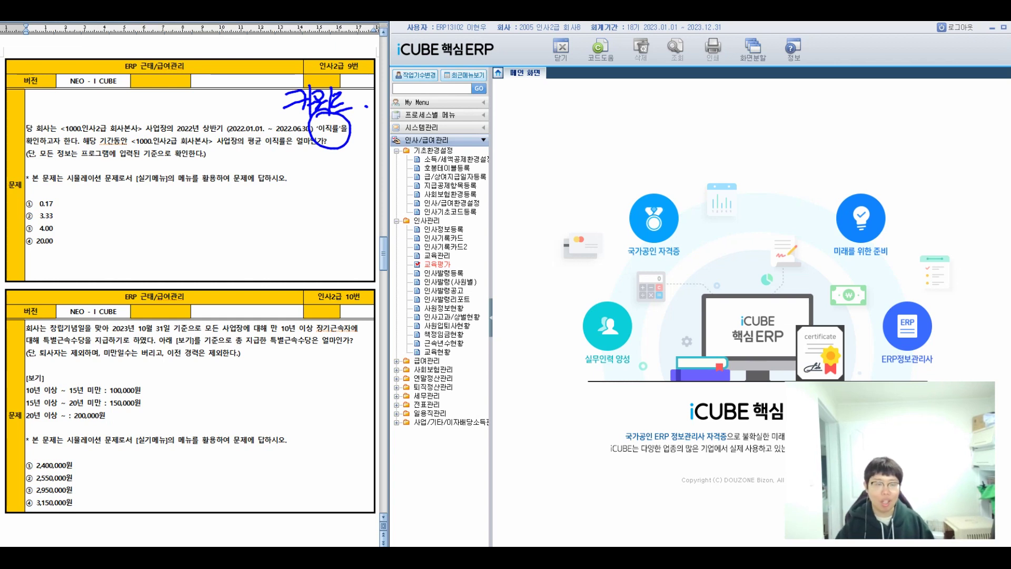
# Step: Draw a line down from the circled 이직률 and handwrite a note relating 퇴사, 이직 and 부서이동
pyautogui.moveTo(332, 153); pyautogui.dragTo(310, 205)
pyautogui.moveTo(216, 212); pyautogui.dragTo(233, 240)
pyautogui.moveTo(232, 211)
pyautogui.mouseDown()
pyautogui.moveTo(233, 243)
pyautogui.moveTo(250, 229)
pyautogui.mouseUp()
pyautogui.moveTo(252, 209)
pyautogui.mouseDown()
pyautogui.moveTo(254, 245)
pyautogui.moveTo(304, 213)
pyautogui.moveTo(303, 223)
pyautogui.mouseUp()
pyautogui.moveTo(293, 213)
pyautogui.mouseDown()
pyautogui.moveTo(294, 236)
pyautogui.moveTo(311, 231)
pyautogui.mouseUp()
pyautogui.moveTo(314, 206); pyautogui.dragTo(322, 237)
pyautogui.moveTo(329, 199)
pyautogui.mouseDown()
pyautogui.moveTo(329, 240)
pyautogui.moveTo(356, 222)
pyautogui.mouseUp()
pyautogui.moveTo(349, 215)
pyautogui.mouseDown()
pyautogui.moveTo(356, 223)
pyautogui.moveTo(346, 231)
pyautogui.mouseUp()
pyautogui.moveTo(363, 215); pyautogui.dragTo(373, 235)
pyautogui.moveTo(376, 216)
pyautogui.mouseDown()
pyautogui.moveTo(386, 228)
pyautogui.moveTo(370, 257)
pyautogui.mouseUp()
pyautogui.moveTo(264, 273); pyautogui.dragTo(301, 273)
pyautogui.moveTo(303, 253); pyautogui.dragTo(320, 273)
pyautogui.moveTo(308, 253)
pyautogui.mouseDown()
pyautogui.moveTo(307, 289)
pyautogui.moveTo(328, 262)
pyautogui.mouseUp()
pyautogui.moveTo(326, 261)
pyautogui.mouseDown()
pyautogui.moveTo(336, 284)
pyautogui.moveTo(335, 270)
pyautogui.mouseUp()
pyautogui.moveTo(346, 249)
pyautogui.mouseDown()
pyautogui.moveTo(345, 279)
pyautogui.moveTo(359, 265)
pyautogui.mouseUp()
pyautogui.moveTo(347, 270); pyautogui.dragTo(361, 267)
pyautogui.moveTo(364, 273); pyautogui.dragTo(364, 274)
pyautogui.click(372, 275)
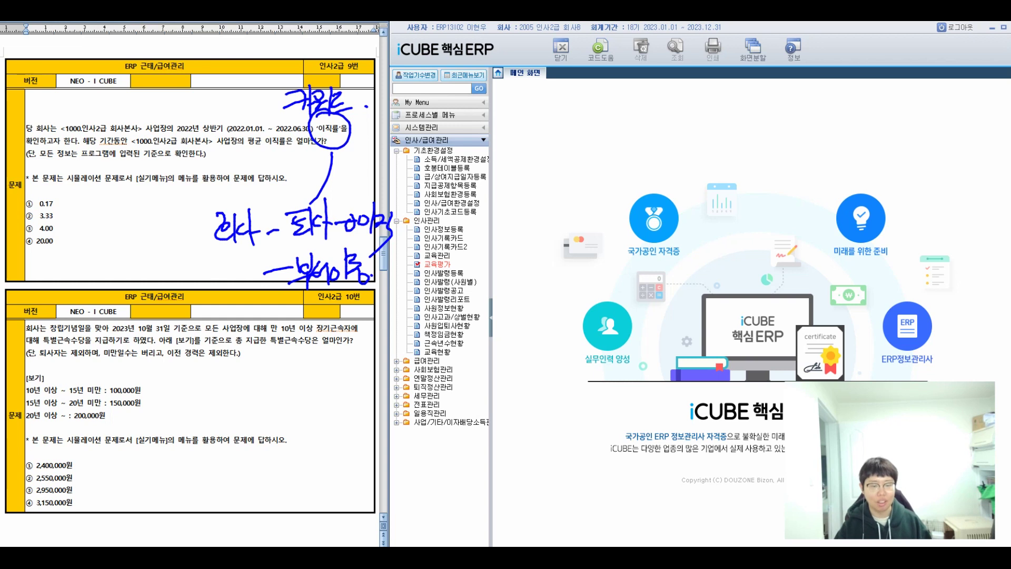
# Step: Frame 사원입퇴사현황 in red, open its 이직현황 view, and keep 분류구분 at 1. 사업장
pyautogui.moveTo(397, 318); pyautogui.dragTo(483, 335)
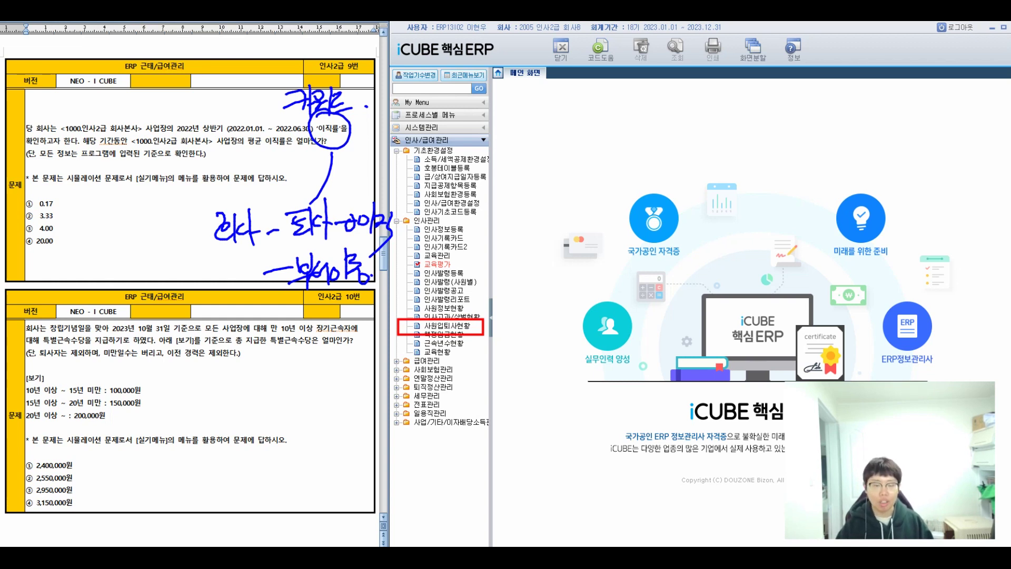
pyautogui.click(447, 325)
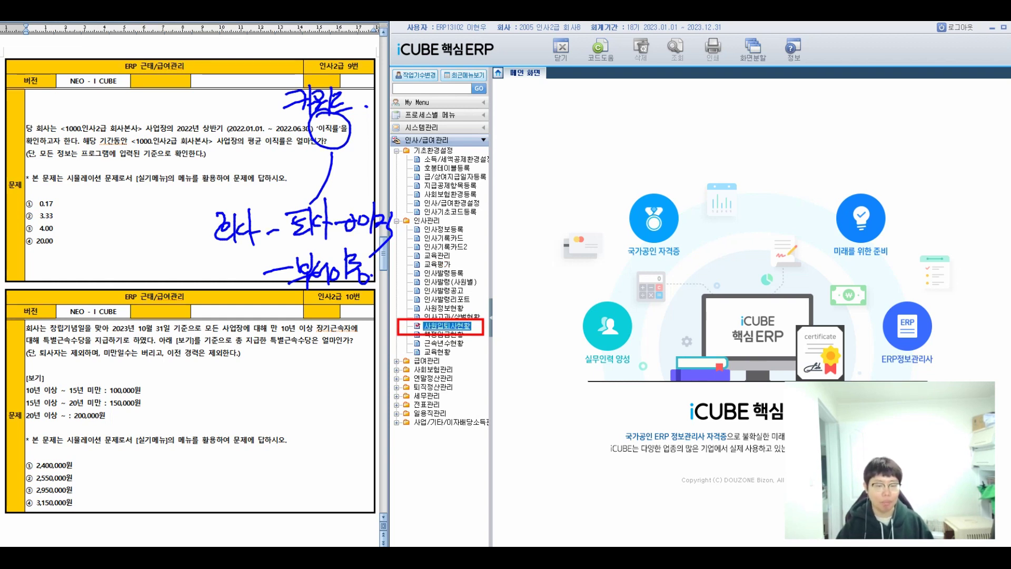
pyautogui.click(698, 110)
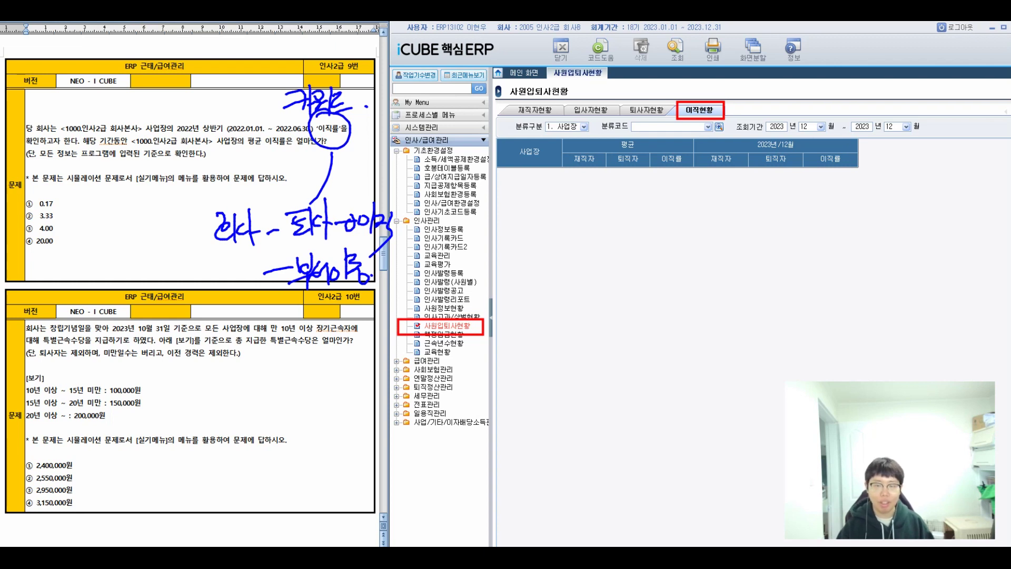
pyautogui.click(566, 127)
pyautogui.click(567, 135)
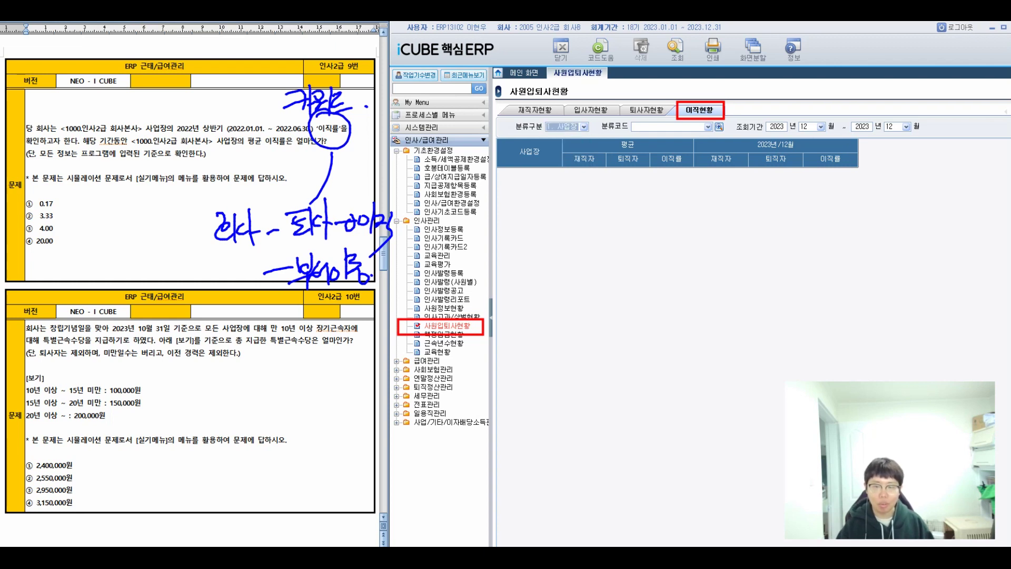
# Step: Query 이직현황 for 사업장 1000 인사2급 회사본사 over the period 2022/01 to 2022/06
pyautogui.click(719, 126)
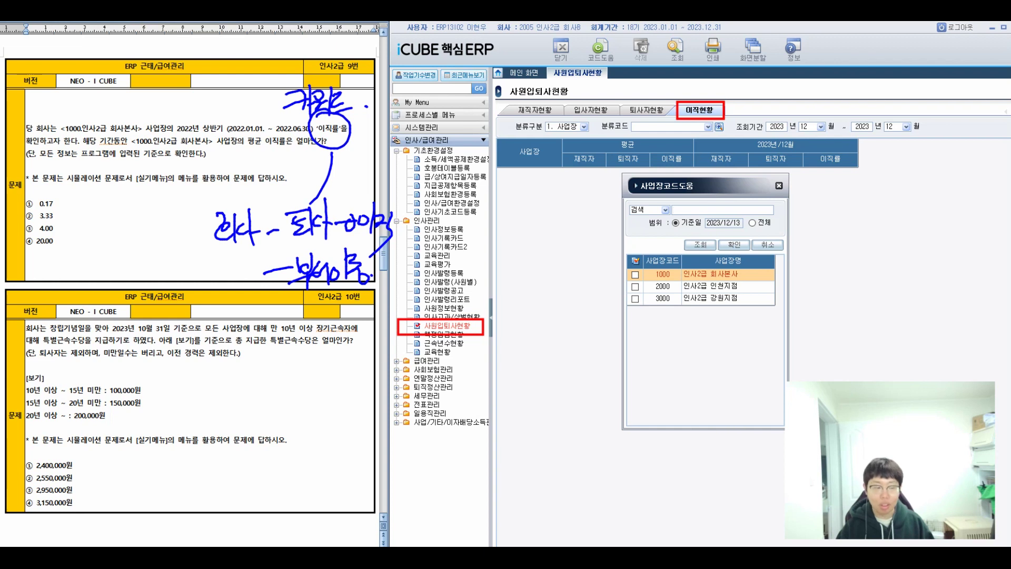
pyautogui.press('Return')
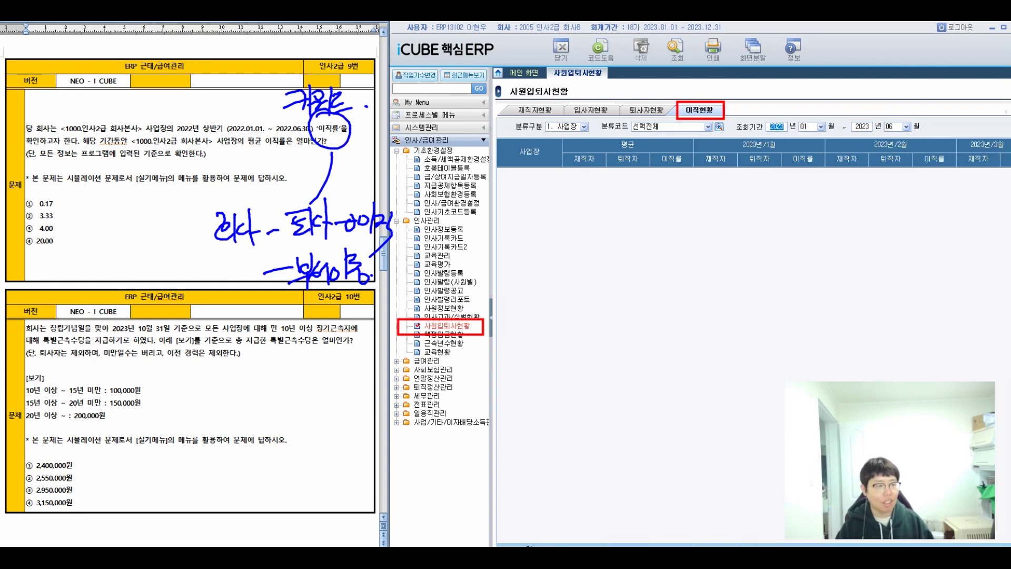
pyautogui.write('2022')
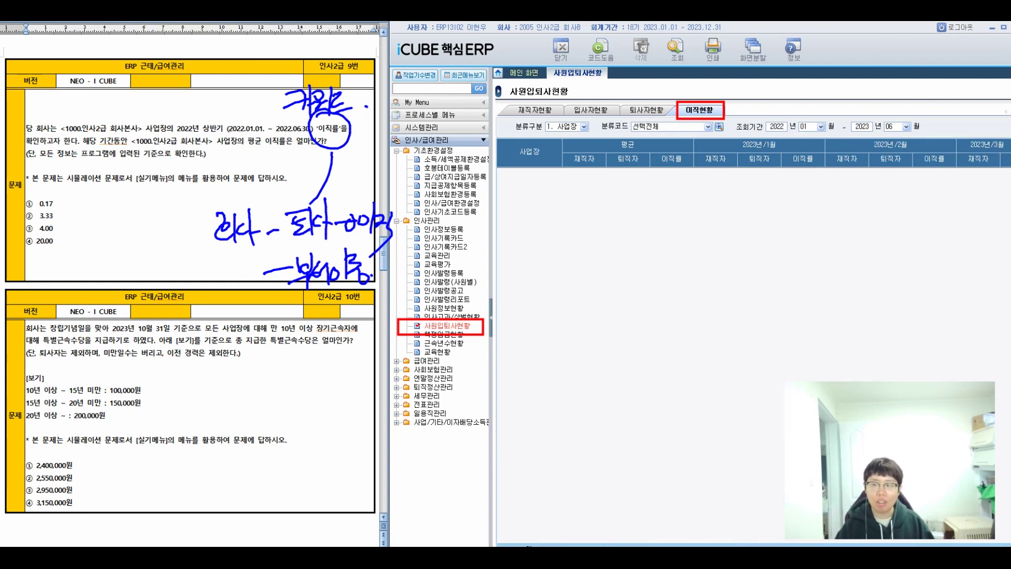
pyautogui.click(862, 126)
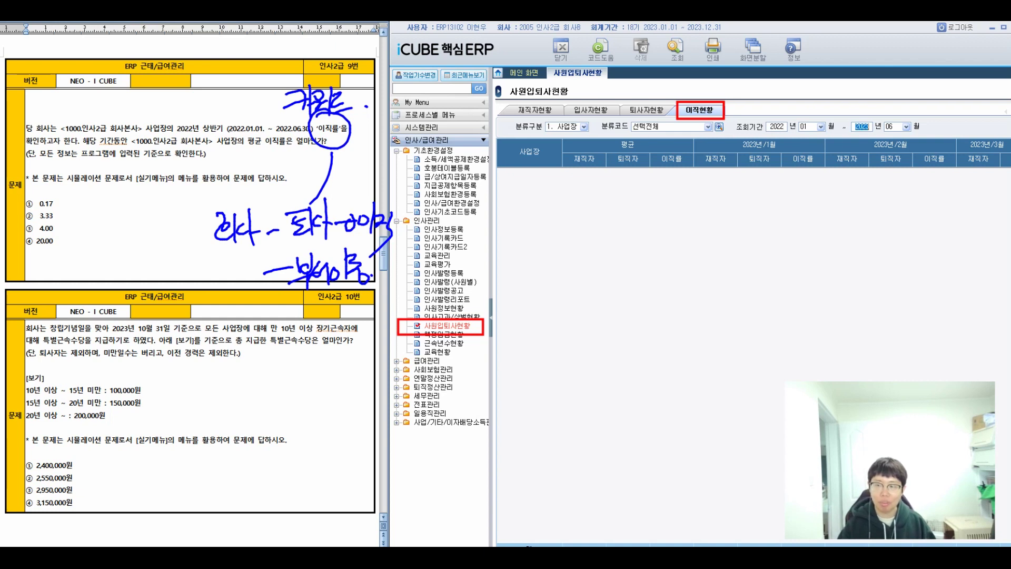
pyautogui.write('2022')
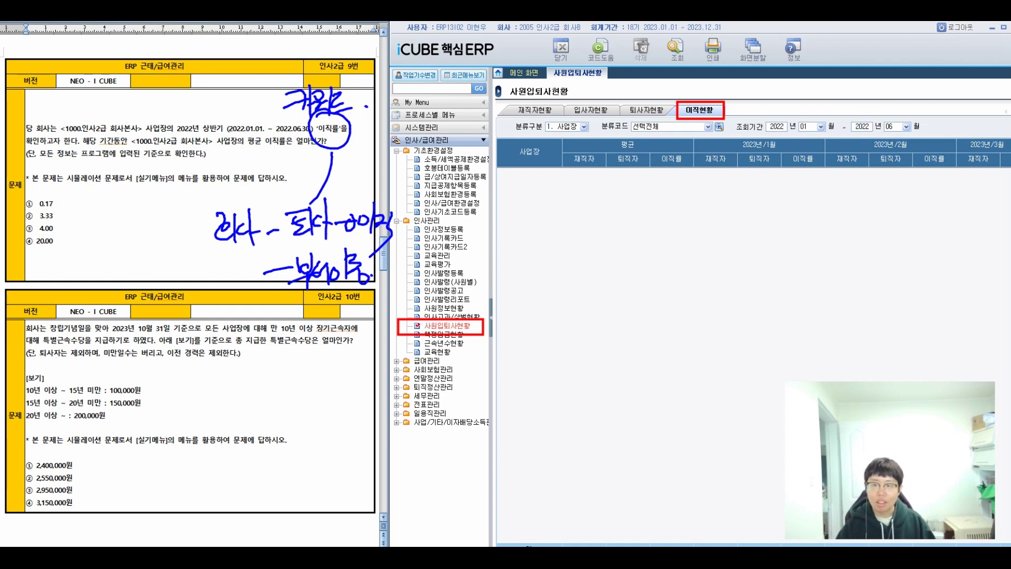
pyautogui.click(719, 127)
pyautogui.doubleClick(726, 275)
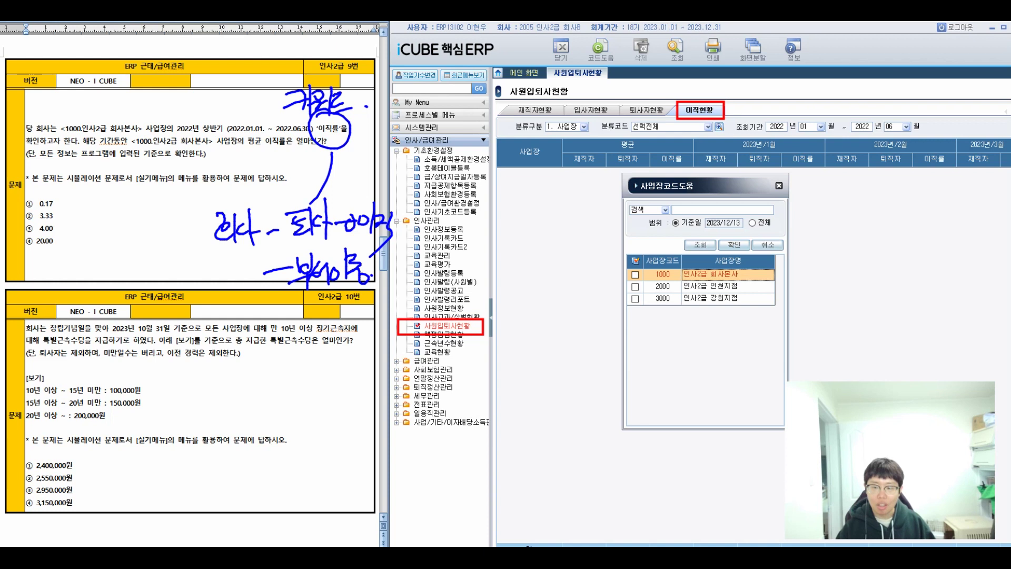
pyautogui.click(677, 49)
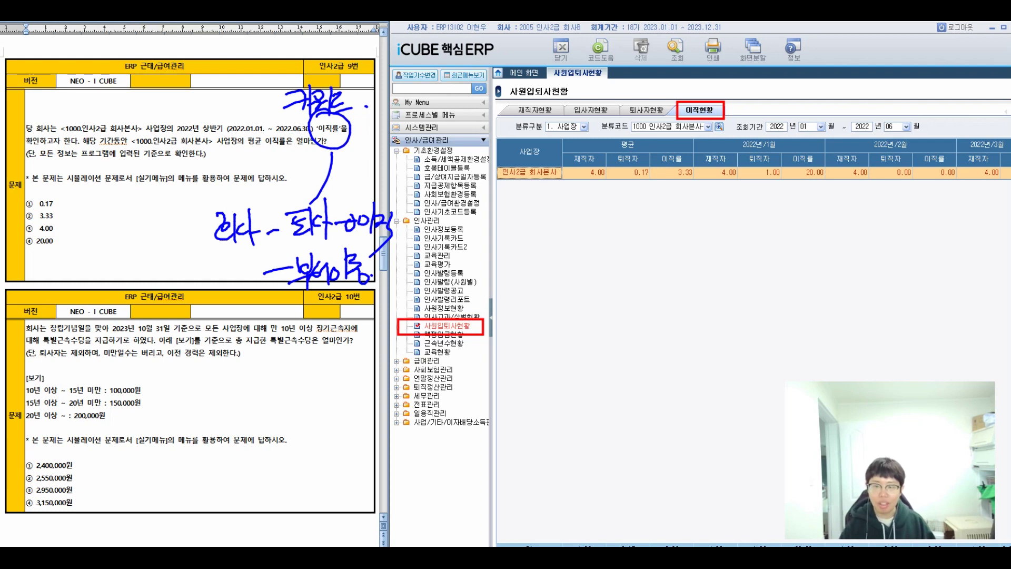
# Step: Circle the average 이직률 in the results and handwrite a short note below it
pyautogui.moveTo(672, 142)
pyautogui.mouseDown()
pyautogui.moveTo(690, 199)
pyautogui.moveTo(663, 147)
pyautogui.mouseUp()
pyautogui.moveTo(639, 230); pyautogui.dragTo(666, 216)
pyautogui.click(675, 226)
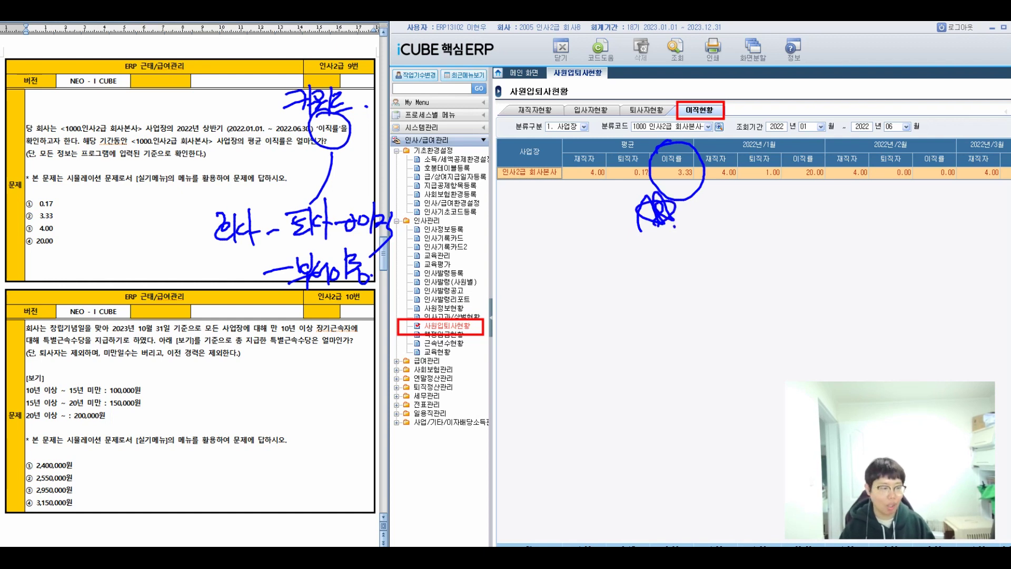
# Step: Check-mark option ② of question 9 and handwrite the answer number over the question text
pyautogui.moveTo(26, 194)
pyautogui.mouseDown()
pyautogui.moveTo(32, 216)
pyautogui.moveTo(68, 175)
pyautogui.mouseUp()
pyautogui.moveTo(146, 149)
pyautogui.mouseDown()
pyautogui.moveTo(156, 168)
pyautogui.moveTo(185, 162)
pyautogui.mouseUp()
pyautogui.moveTo(173, 126); pyautogui.dragTo(190, 133)
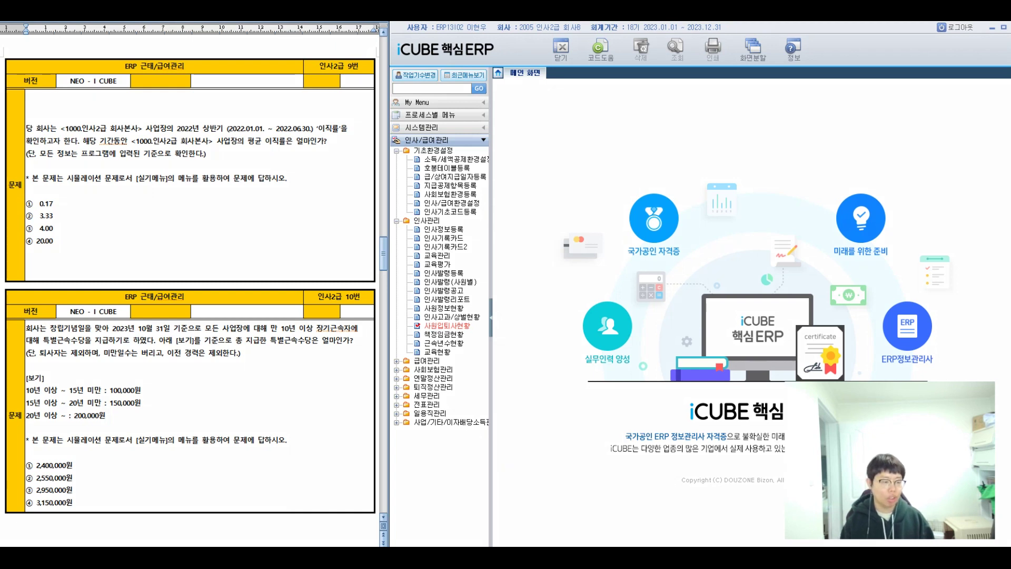
# Step: Draw a line up from the circled 특별근속수당 in question 10 and handwrite "키워드" in quotation marks above it
pyautogui.moveTo(64, 330)
pyautogui.mouseDown()
pyautogui.moveTo(35, 338)
pyautogui.moveTo(95, 342)
pyautogui.moveTo(58, 330)
pyautogui.moveTo(82, 285)
pyautogui.mouseUp()
pyautogui.moveTo(88, 274); pyautogui.dragTo(108, 277)
pyautogui.moveTo(117, 256)
pyautogui.mouseDown()
pyautogui.moveTo(116, 289)
pyautogui.moveTo(124, 264)
pyautogui.mouseUp()
pyautogui.moveTo(119, 276)
pyautogui.mouseDown()
pyautogui.moveTo(134, 274)
pyautogui.moveTo(134, 288)
pyautogui.mouseUp()
pyautogui.moveTo(147, 265); pyautogui.dragTo(156, 279)
pyautogui.moveTo(157, 262); pyautogui.dragTo(156, 267)
pyautogui.moveTo(75, 257); pyautogui.dragTo(78, 264)
pyautogui.moveTo(81, 255); pyautogui.dragTo(84, 262)
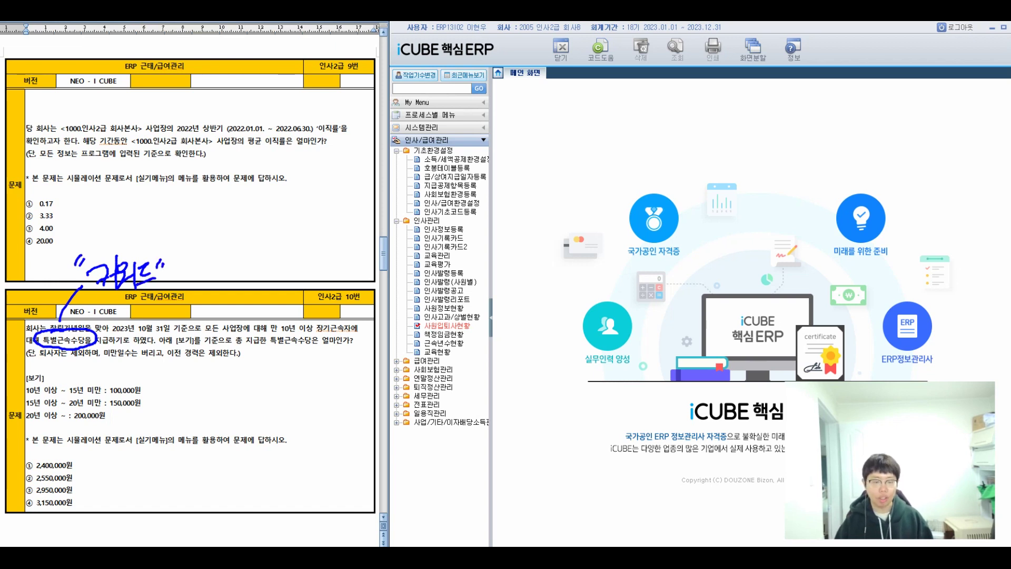
# Step: Frame 근속년수현황 in red, open it, and set 기준일 to 2023/10/31
pyautogui.moveTo(399, 335); pyautogui.dragTo(469, 352)
pyautogui.click(444, 343)
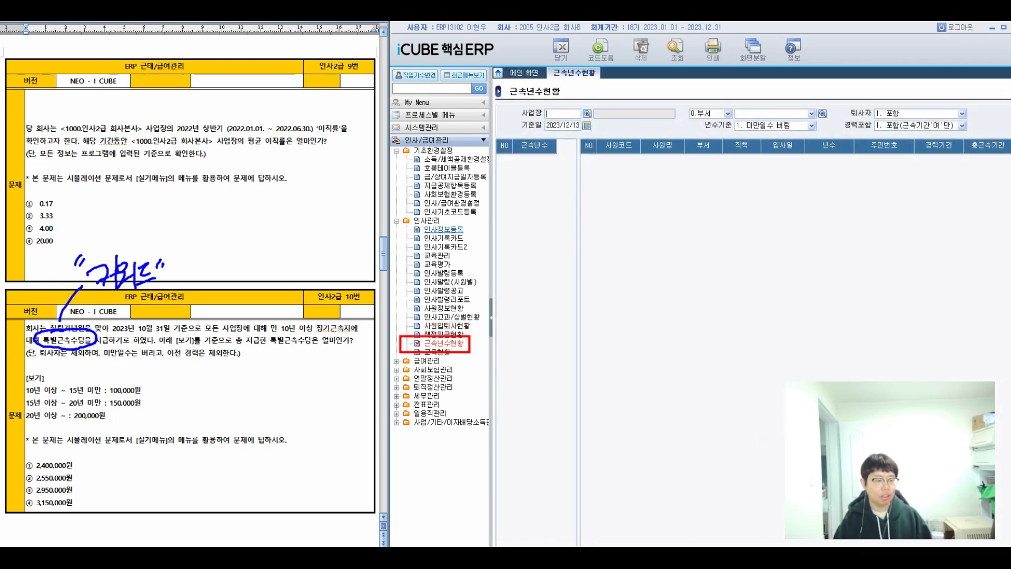
pyautogui.click(562, 125)
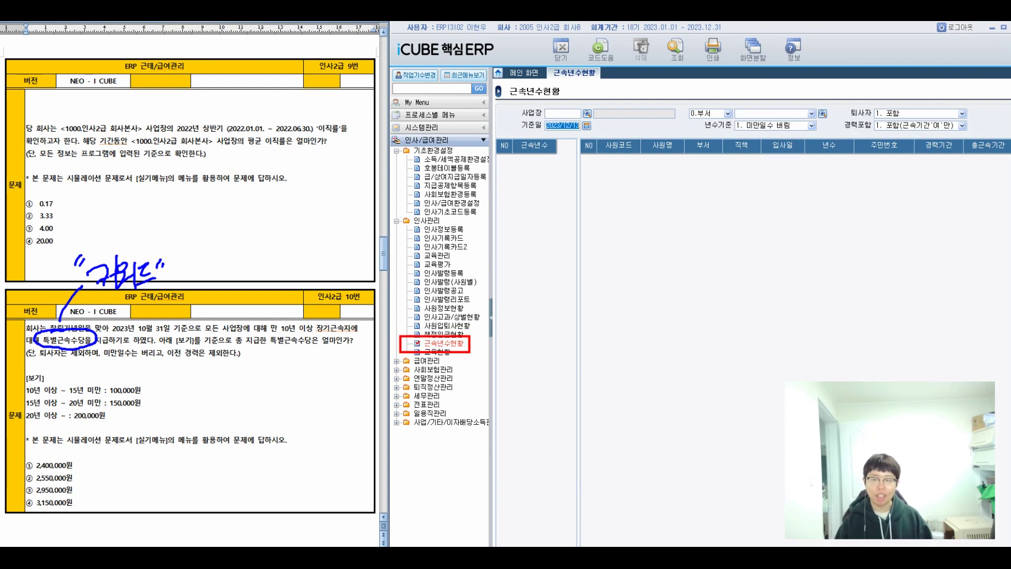
pyautogui.write('20231031')
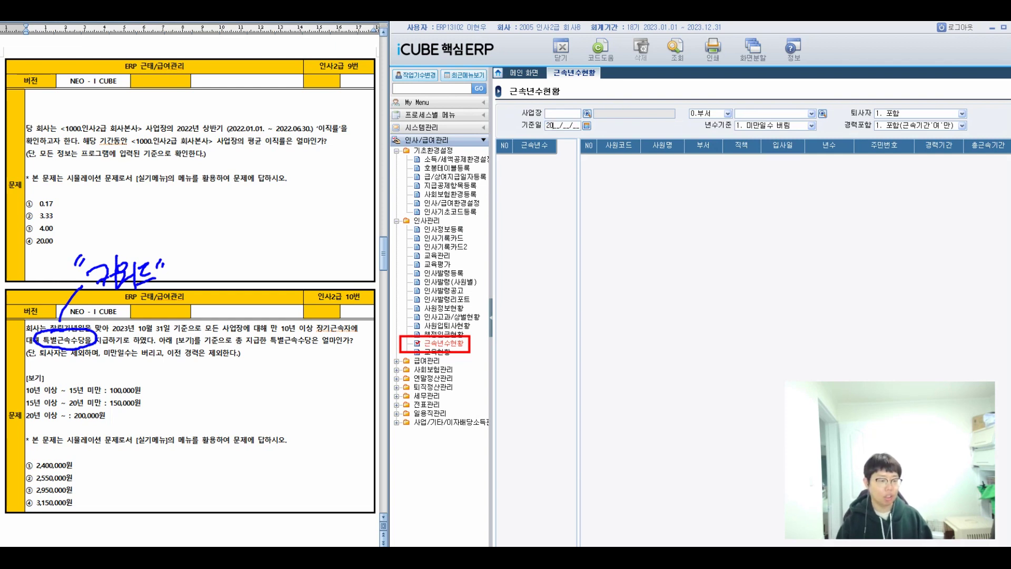
pyautogui.press('Return')
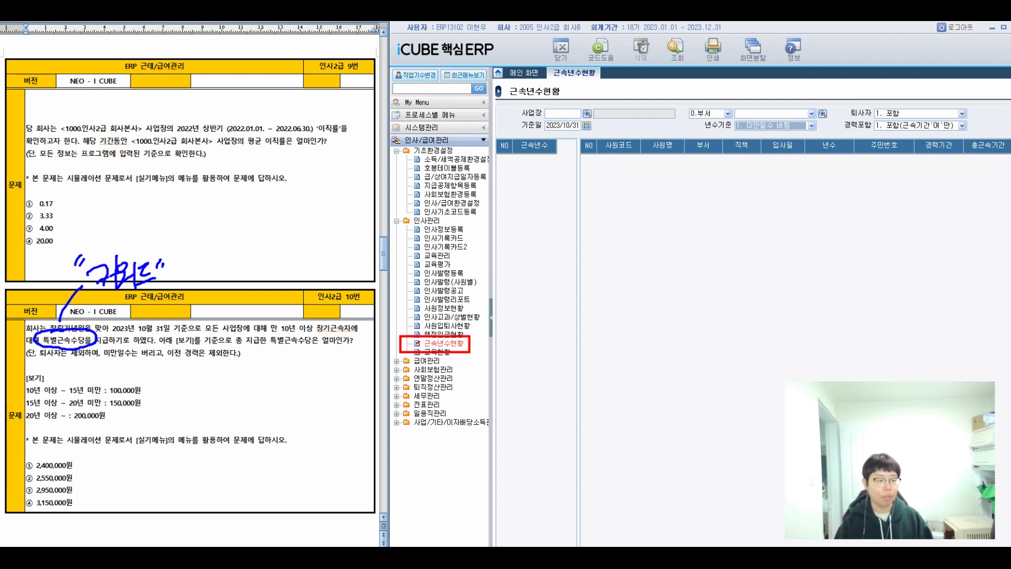
# Step: Set both 경력포함 and 퇴사자 to 0. 제외 and query the 근속년수 list
pyautogui.click(961, 126)
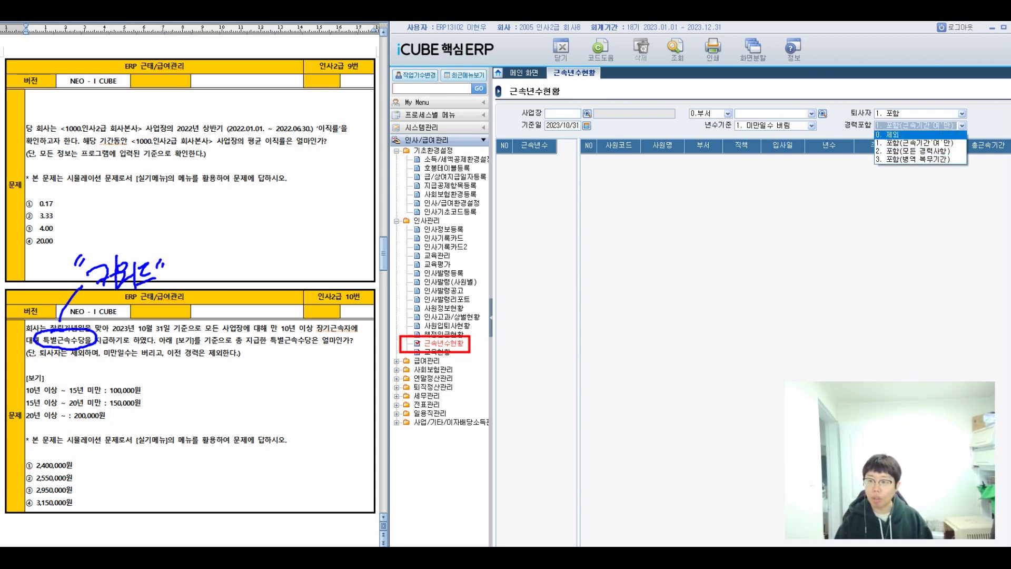
pyautogui.click(916, 135)
pyautogui.press('Return')
pyautogui.click(961, 126)
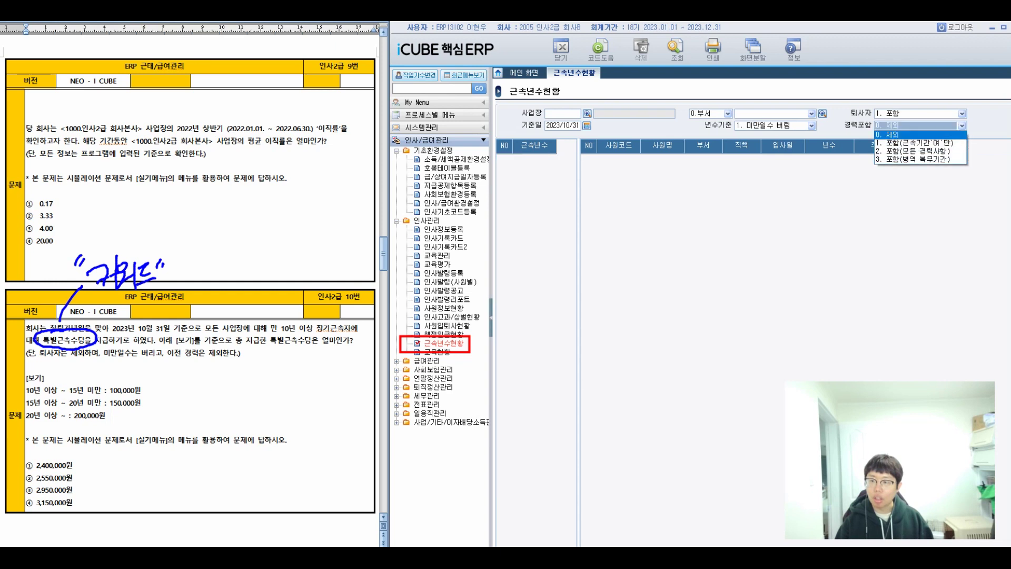
pyautogui.hotkey('shift', 'Tab')
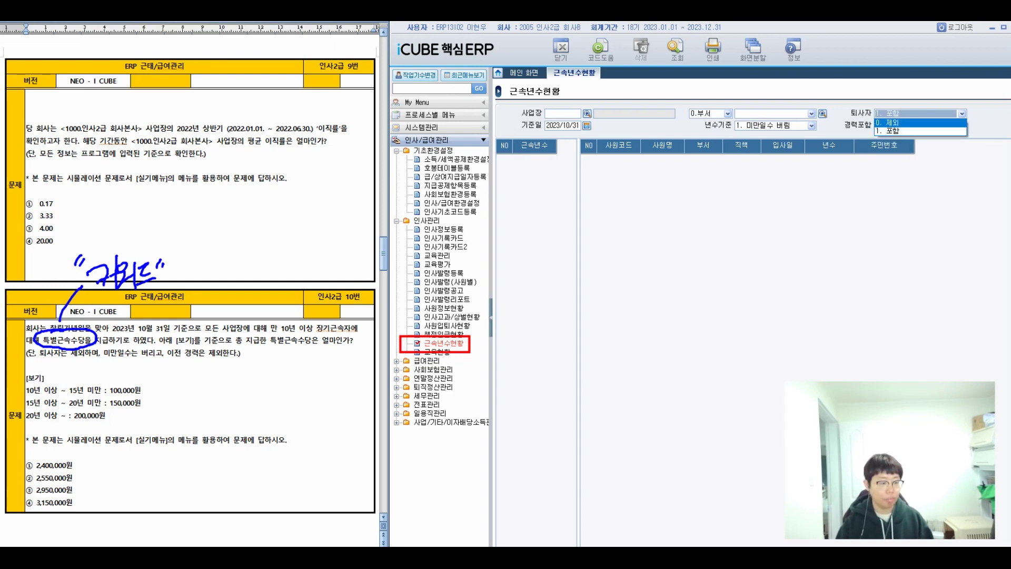
pyautogui.hotkey('shift', 'Tab')
pyautogui.click(676, 50)
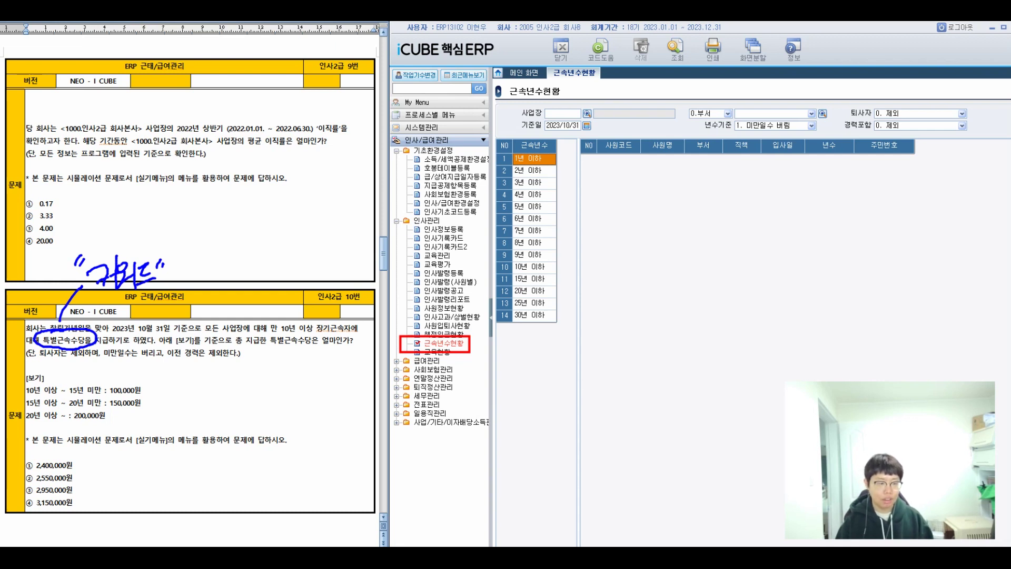
# Step: Examine the employees listed in the 근속년수 brackets from 15년 이하 to 30년 이하
pyautogui.click(534, 279)
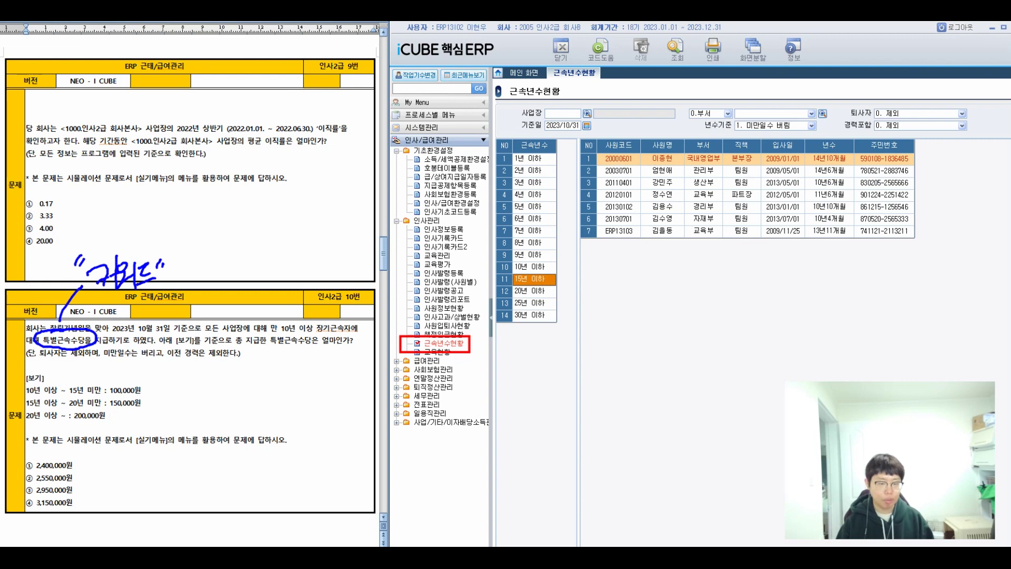
pyautogui.click(534, 291)
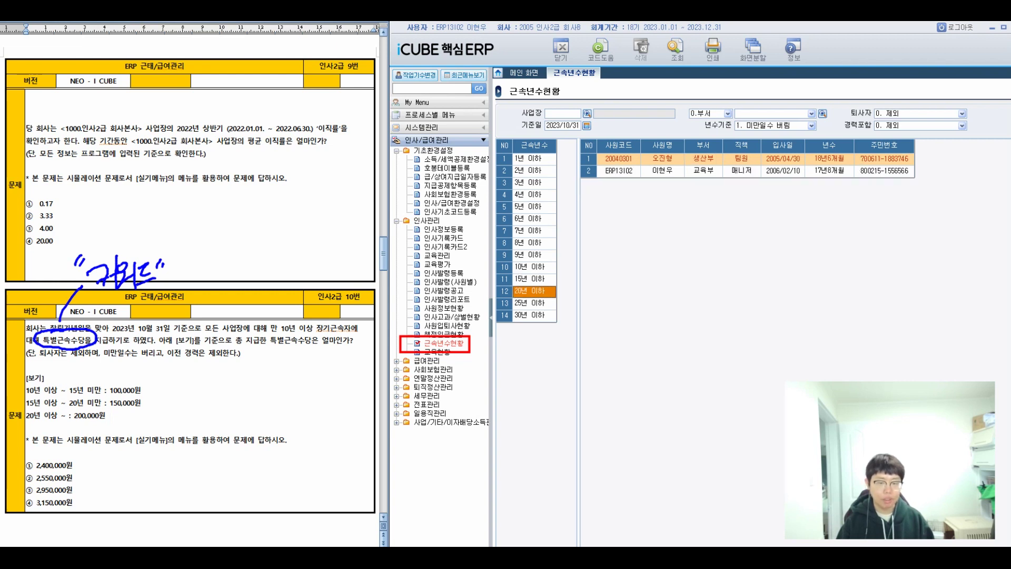
pyautogui.click(534, 303)
pyautogui.click(534, 315)
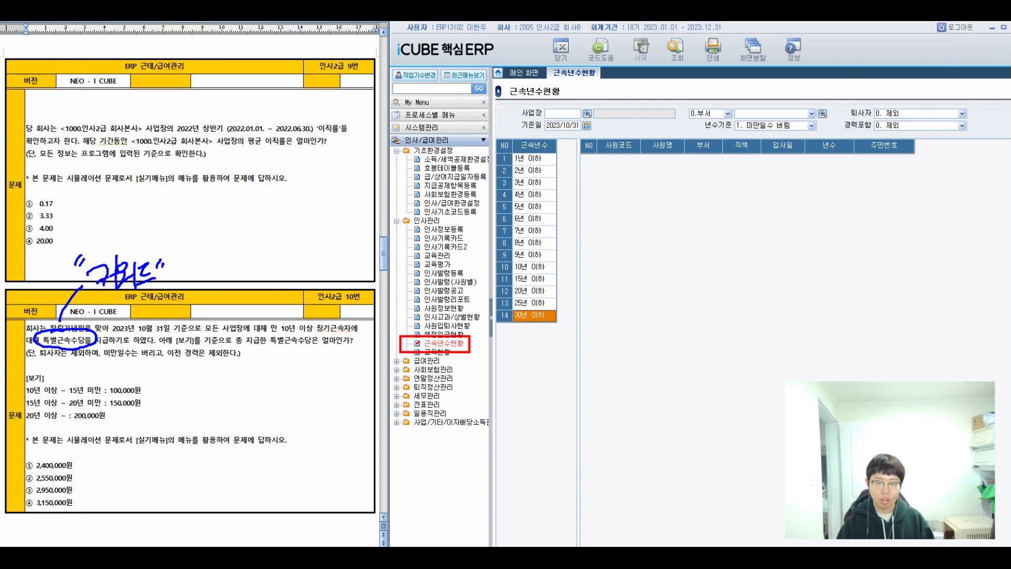
pyautogui.click(534, 303)
pyautogui.click(534, 290)
pyautogui.click(534, 278)
pyautogui.click(534, 290)
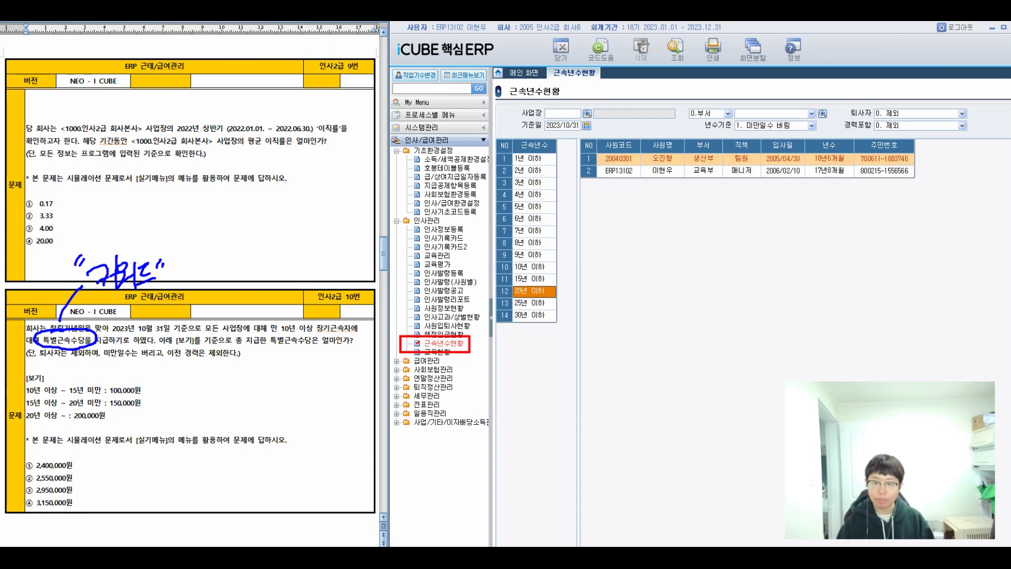
# Step: Frame the 15년, 20년 and 25년 이하 brackets in red, and handwrite "15년 7명" for the 15년 이하 employees
pyautogui.moveTo(493, 271); pyautogui.dragTo(558, 309)
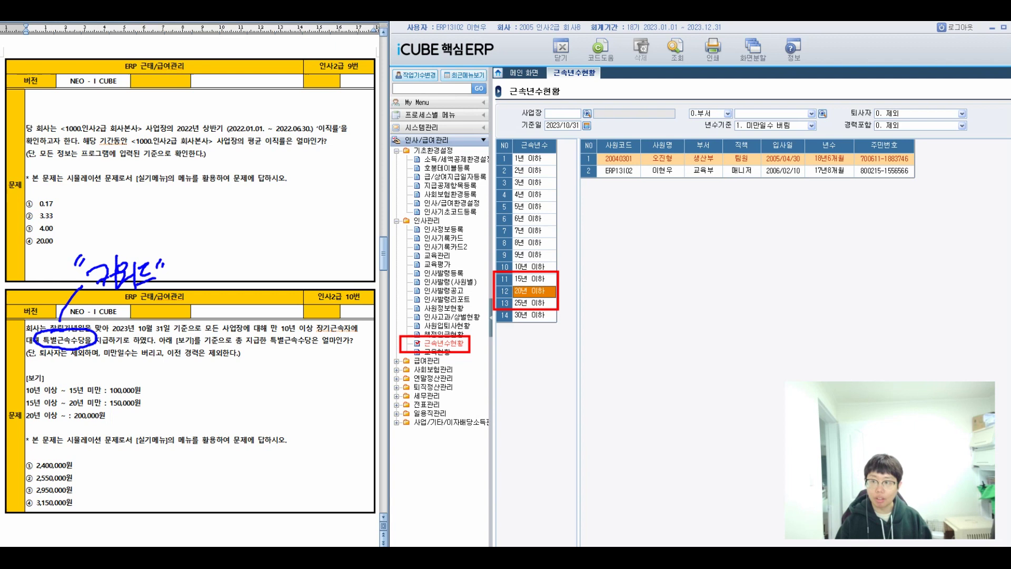
pyautogui.click(534, 279)
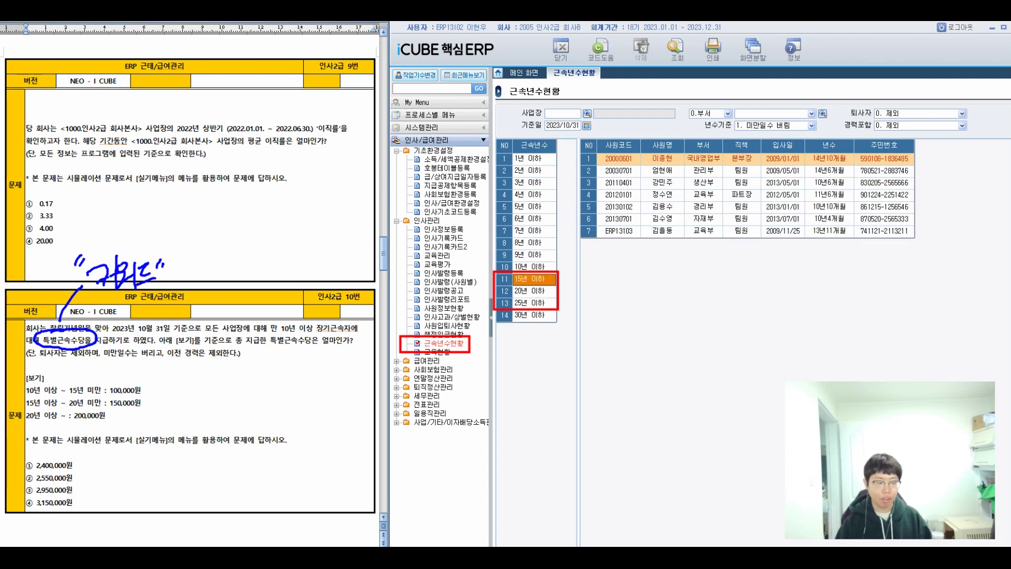
pyautogui.moveTo(609, 262); pyautogui.dragTo(595, 278)
pyautogui.moveTo(622, 245); pyautogui.dragTo(604, 285)
pyautogui.moveTo(609, 262)
pyautogui.mouseDown()
pyautogui.moveTo(620, 261)
pyautogui.moveTo(622, 276)
pyautogui.mouseUp()
pyautogui.moveTo(624, 264)
pyautogui.mouseDown()
pyautogui.moveTo(638, 262)
pyautogui.moveTo(636, 274)
pyautogui.mouseUp()
pyautogui.moveTo(629, 275)
pyautogui.mouseDown()
pyautogui.moveTo(710, 285)
pyautogui.moveTo(674, 271)
pyautogui.mouseUp()
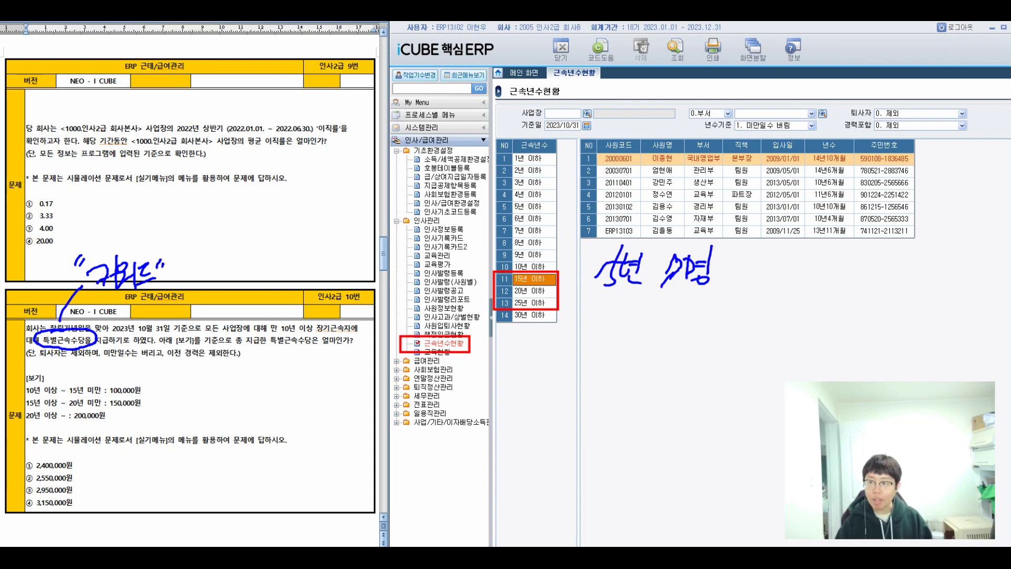
# Step: Show the 20년 이하 employees and handwrite "20년 2명" under the first note
pyautogui.click(534, 291)
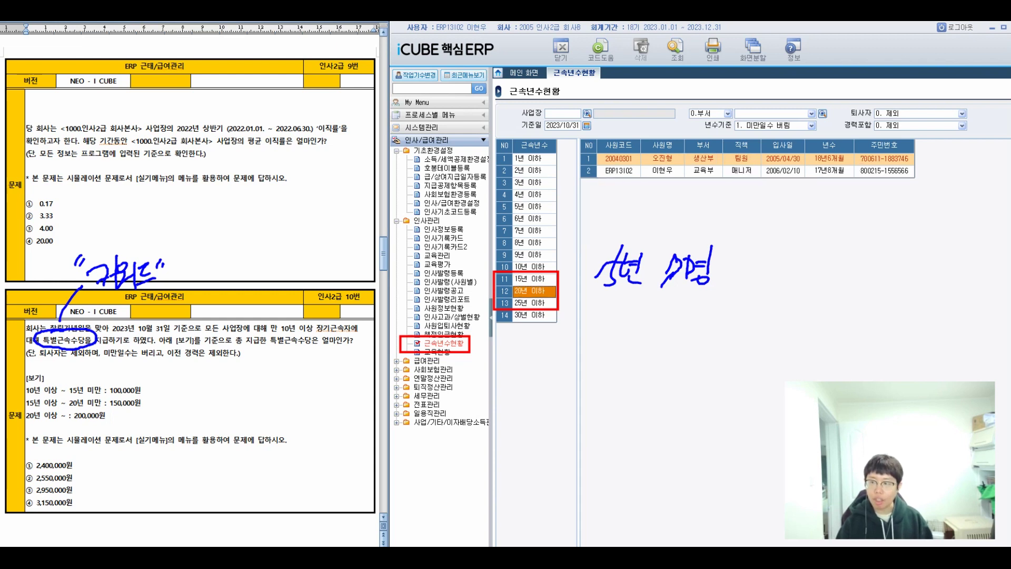
pyautogui.moveTo(586, 301); pyautogui.dragTo(605, 310)
pyautogui.moveTo(621, 301)
pyautogui.mouseDown()
pyautogui.moveTo(639, 302)
pyautogui.moveTo(640, 316)
pyautogui.mouseUp()
pyautogui.moveTo(621, 310); pyautogui.dragTo(637, 322)
pyautogui.moveTo(666, 297)
pyautogui.mouseDown()
pyautogui.moveTo(674, 318)
pyautogui.moveTo(703, 314)
pyautogui.moveTo(700, 329)
pyautogui.mouseUp()
# Step: Show the 25년 이하 employees and handwrite "25년 7명" as the third line
pyautogui.moveTo(591, 342); pyautogui.dragTo(605, 360)
pyautogui.moveTo(606, 341)
pyautogui.mouseDown()
pyautogui.moveTo(611, 364)
pyautogui.moveTo(624, 343)
pyautogui.mouseUp()
pyautogui.moveTo(620, 336)
pyautogui.mouseDown()
pyautogui.moveTo(630, 358)
pyautogui.moveTo(638, 348)
pyautogui.mouseUp()
pyautogui.moveTo(638, 337); pyautogui.dragTo(644, 366)
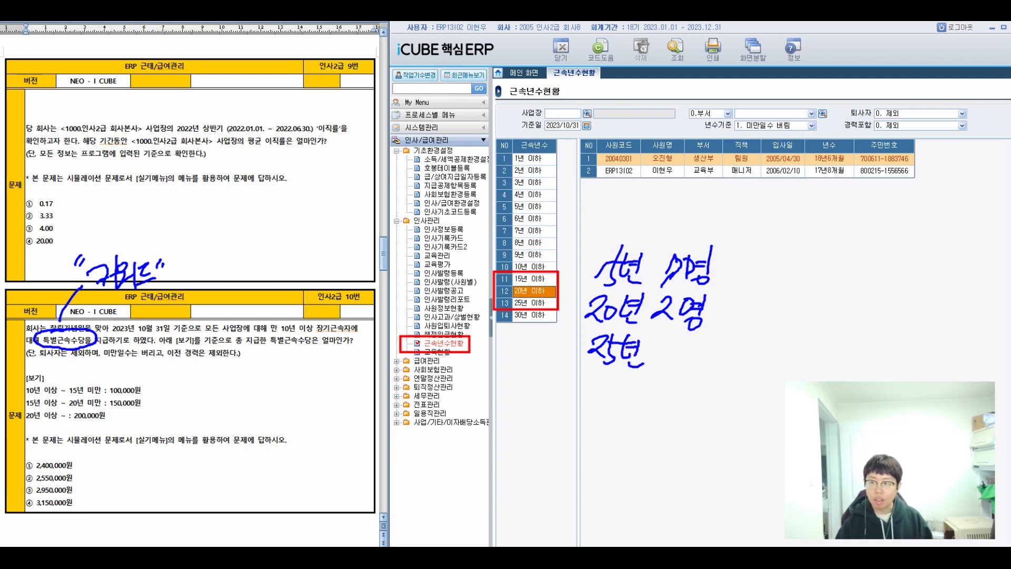
pyautogui.click(534, 303)
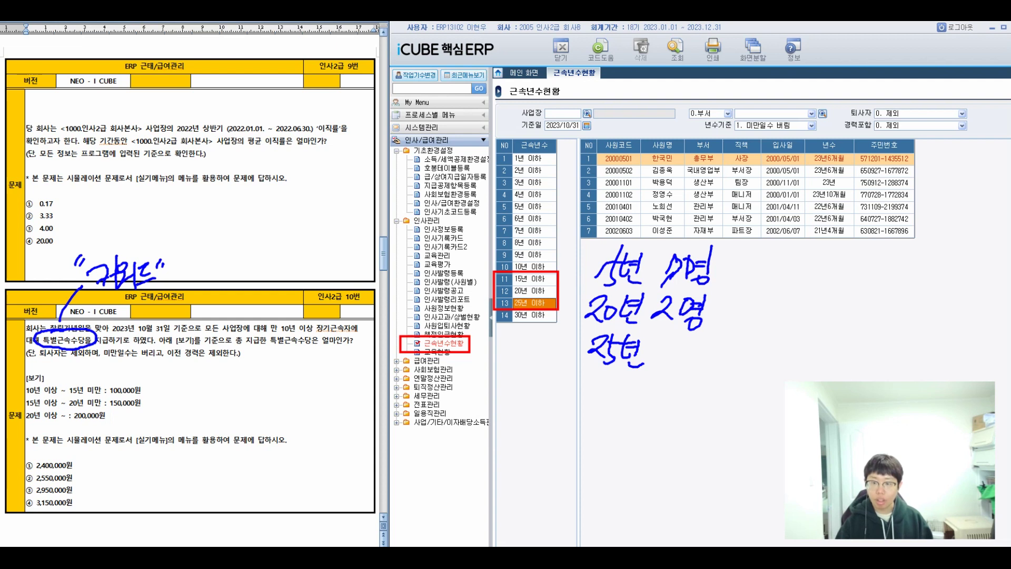
pyautogui.moveTo(654, 338)
pyautogui.mouseDown()
pyautogui.moveTo(664, 376)
pyautogui.moveTo(694, 355)
pyautogui.mouseUp()
pyautogui.moveTo(694, 333); pyautogui.dragTo(695, 370)
pyautogui.click(704, 361)
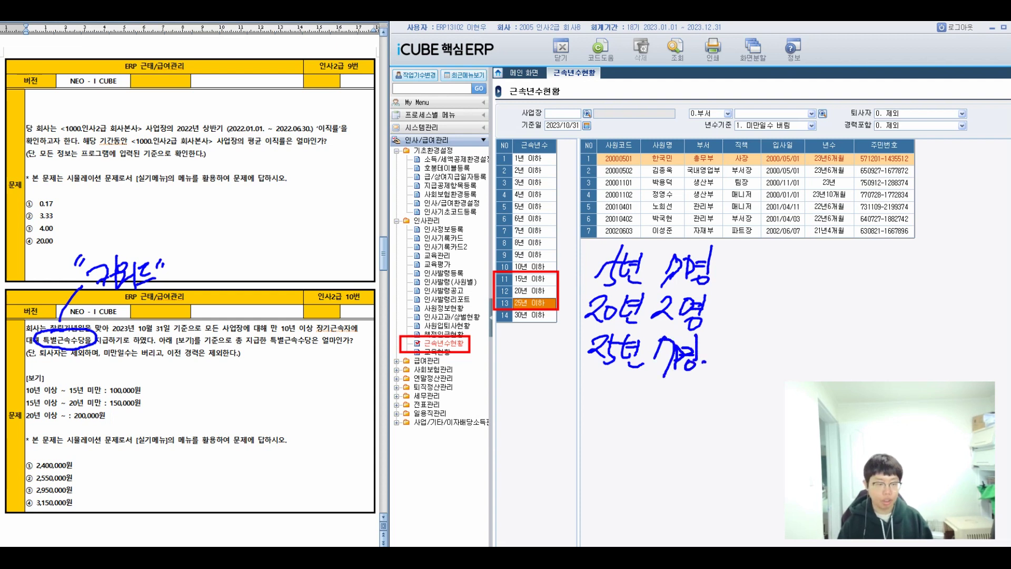
# Step: Handwrite the per-person allowances 100,000, 150,000 and 200,000 beside the lines with their products 700,000, 300,000 and 1,400,000
pyautogui.moveTo(749, 256)
pyautogui.mouseDown()
pyautogui.moveTo(765, 270)
pyautogui.moveTo(825, 269)
pyautogui.mouseUp()
pyautogui.moveTo(754, 300)
pyautogui.mouseDown()
pyautogui.moveTo(777, 316)
pyautogui.moveTo(824, 310)
pyautogui.mouseUp()
pyautogui.moveTo(748, 347)
pyautogui.mouseDown()
pyautogui.moveTo(763, 360)
pyautogui.moveTo(980, 347)
pyautogui.mouseUp()
pyautogui.moveTo(849, 305); pyautogui.dragTo(865, 305)
pyautogui.moveTo(856, 312); pyautogui.dragTo(962, 301)
pyautogui.moveTo(859, 264); pyautogui.dragTo(872, 265)
pyautogui.moveTo(860, 272); pyautogui.dragTo(980, 268)
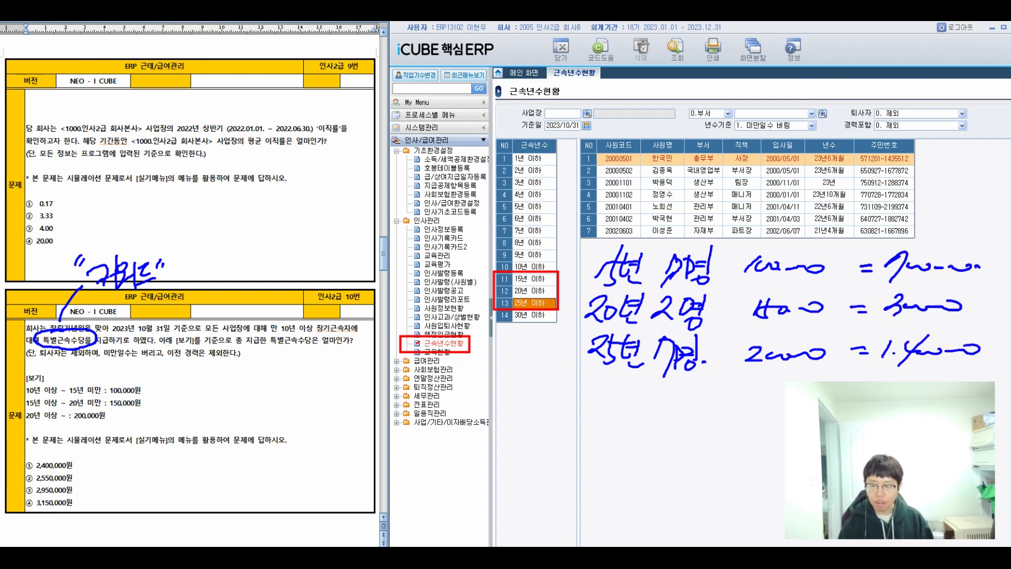
# Step: Handwrite and circle the total 2,400,000 below the calculation, and mark ① as question 10's answer
pyautogui.moveTo(575, 424); pyautogui.dragTo(587, 425)
pyautogui.moveTo(571, 430); pyautogui.dragTo(588, 428)
pyautogui.moveTo(625, 416); pyautogui.dragTo(630, 431)
pyautogui.click(642, 430)
pyautogui.moveTo(665, 415)
pyautogui.mouseDown()
pyautogui.moveTo(675, 424)
pyautogui.moveTo(637, 462)
pyautogui.mouseUp()
pyautogui.moveTo(687, 420); pyautogui.dragTo(740, 422)
pyautogui.moveTo(684, 396); pyautogui.dragTo(739, 442)
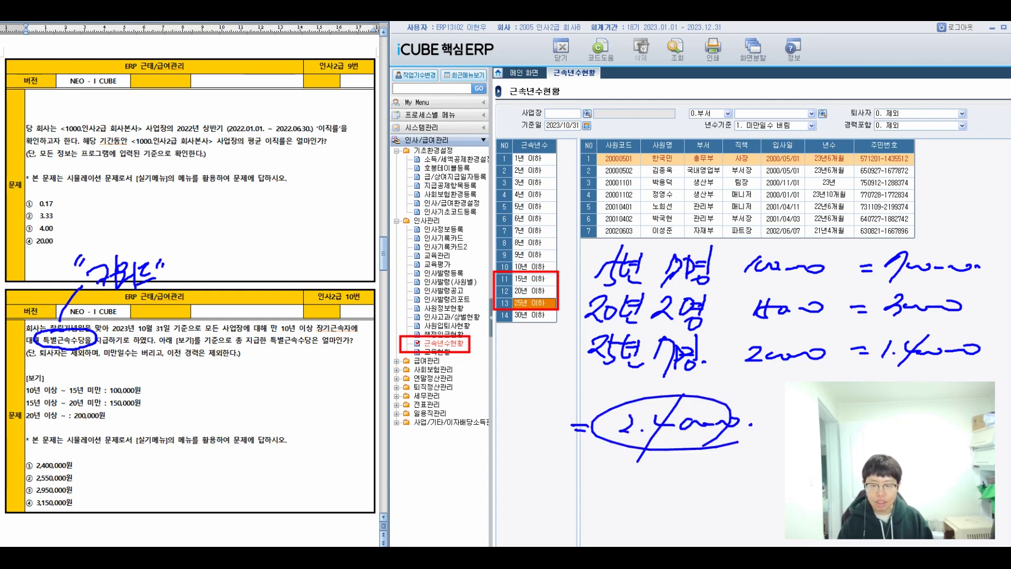
pyautogui.moveTo(25, 446); pyautogui.dragTo(78, 420)
pyautogui.moveTo(273, 343)
pyautogui.mouseDown()
pyautogui.moveTo(259, 373)
pyautogui.moveTo(285, 387)
pyautogui.mouseUp()
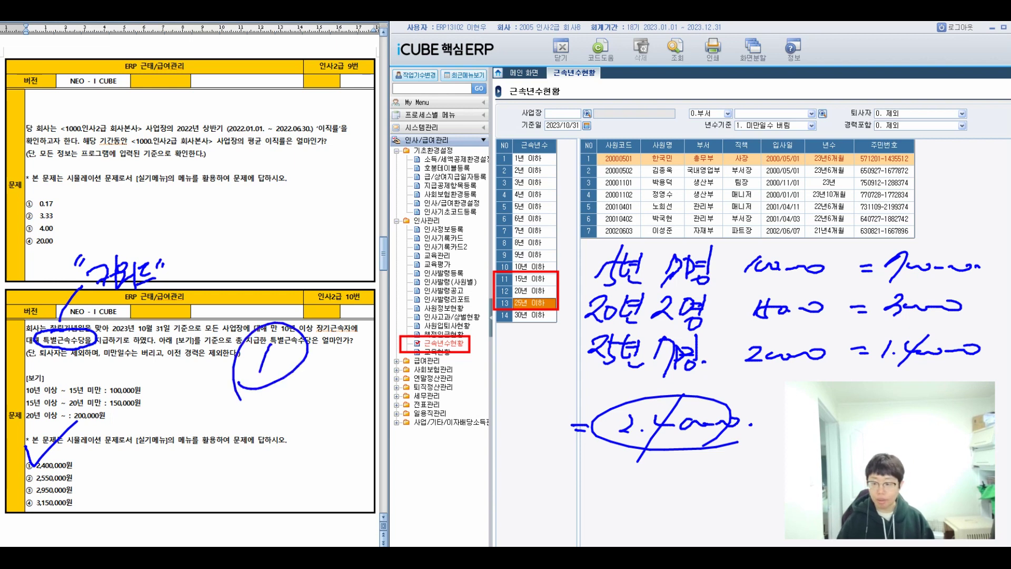